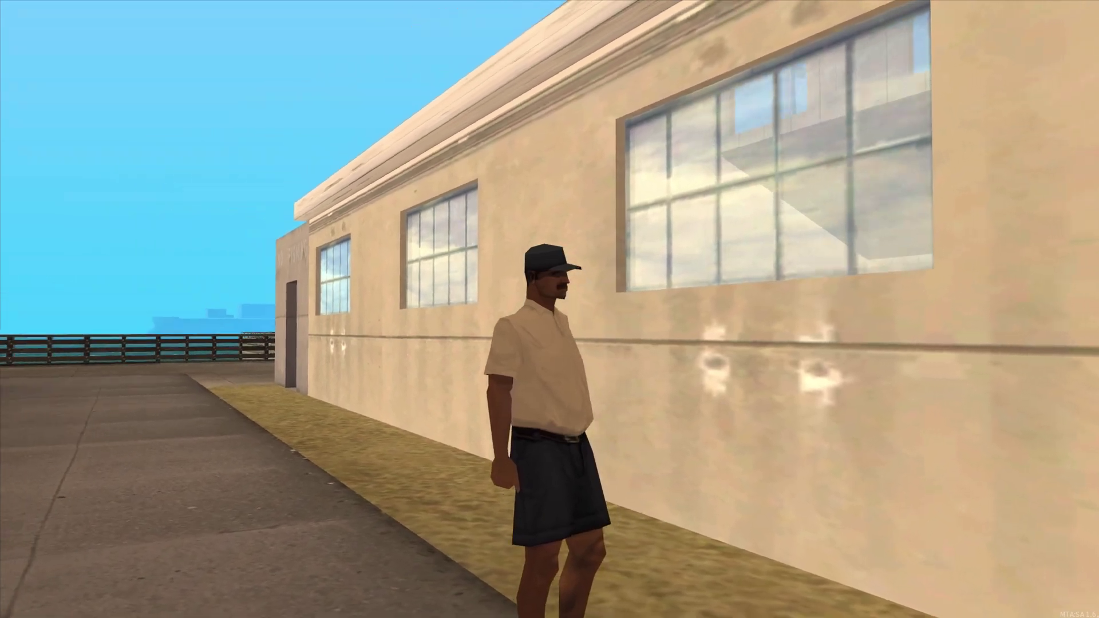
pyautogui.press('a')
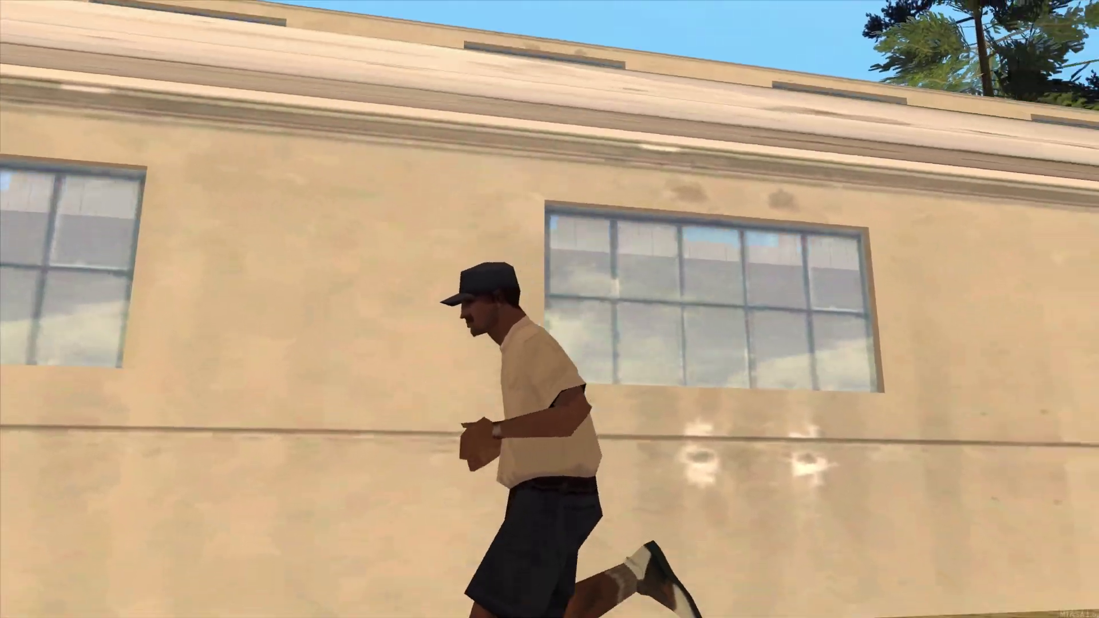
pyautogui.press('s')
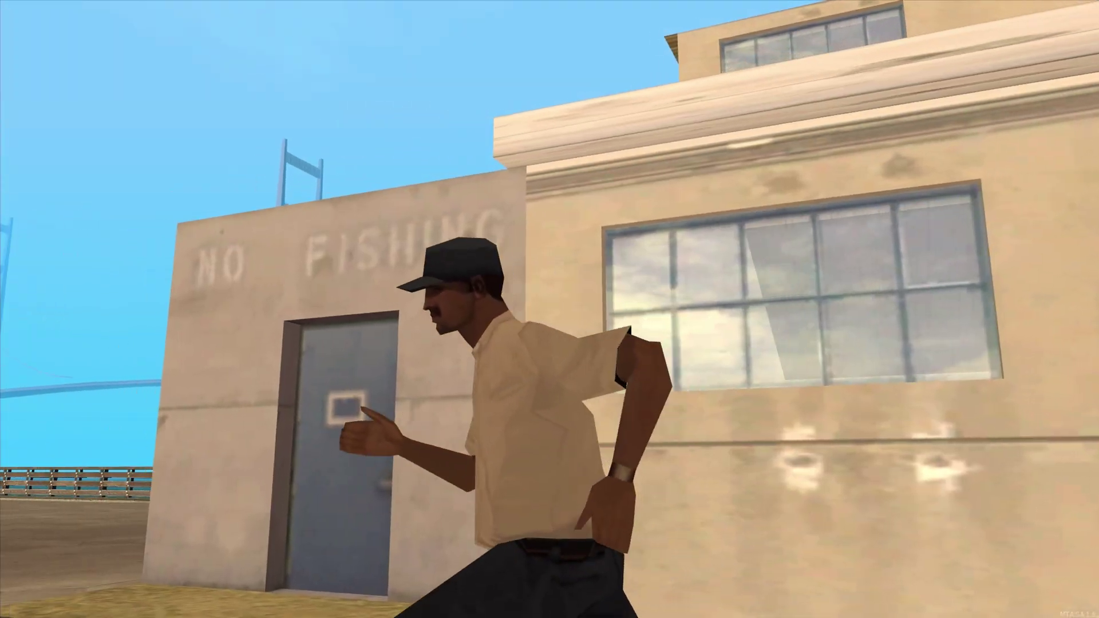
pyautogui.press('w')
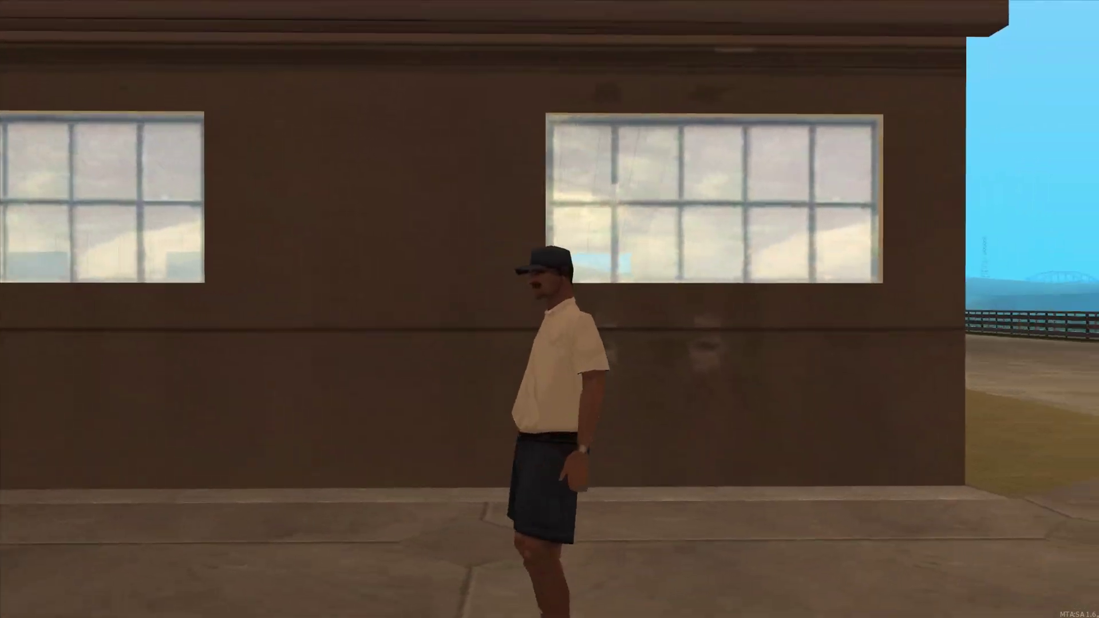
pyautogui.press('d')
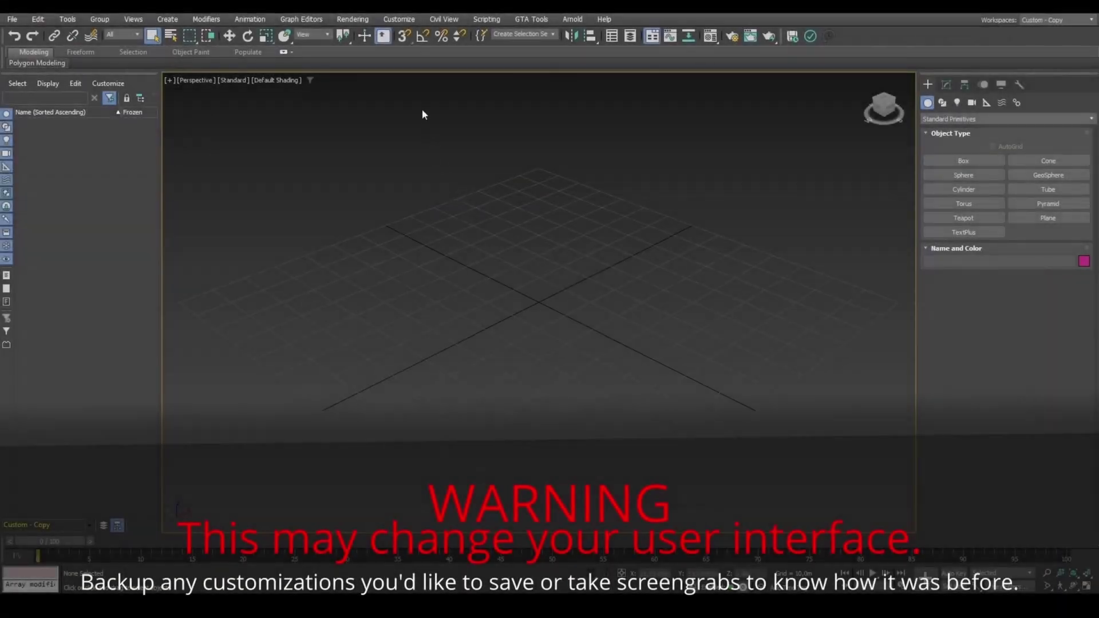
# - Open the Custom Defaults Switcher
pyautogui.click(401, 20)
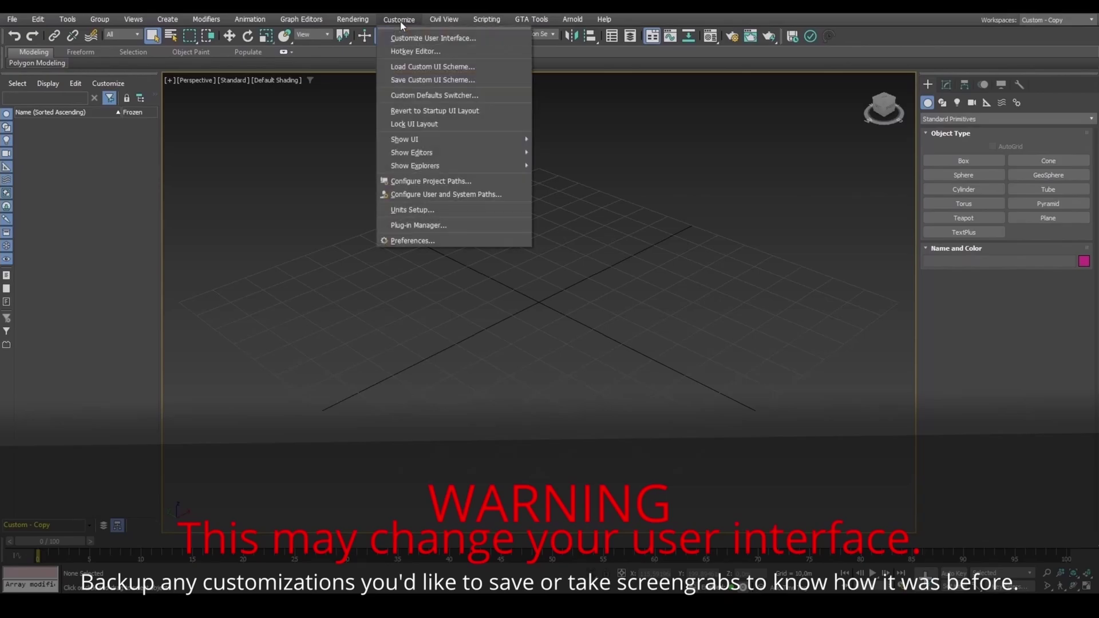
pyautogui.click(413, 95)
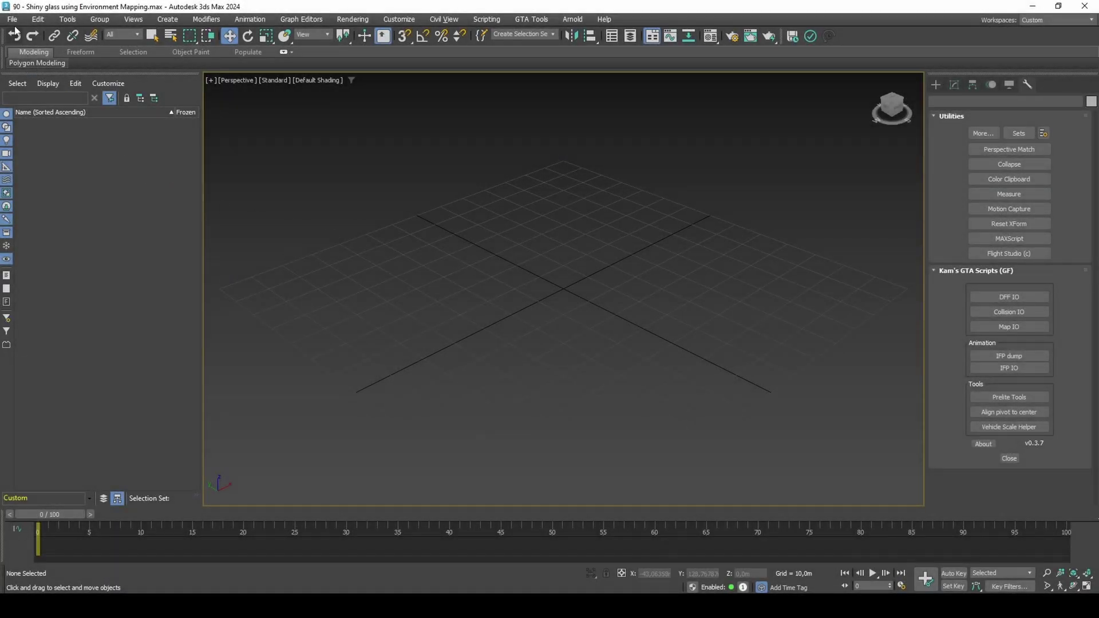
# - Import the hrborbuild_SFN03 DFF model with only Convert frame hierarchy enabled, and set the viewport shading to Facets
pyautogui.click(13, 19)
pyautogui.moveTo(86, 195)
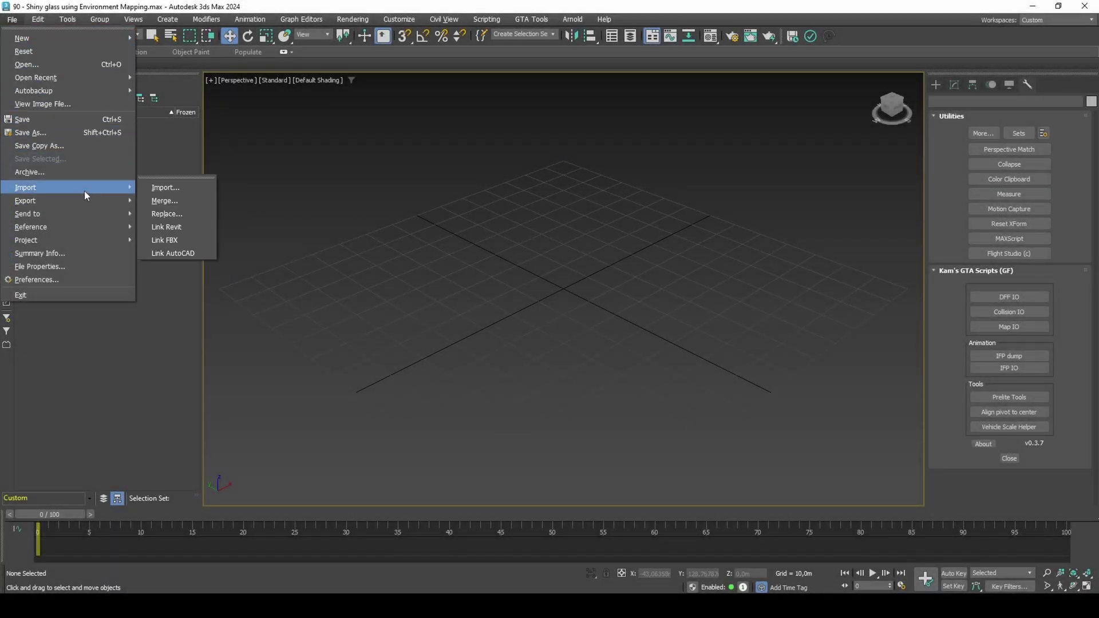
pyautogui.click(152, 190)
pyautogui.write('hr')
pyautogui.write('b')
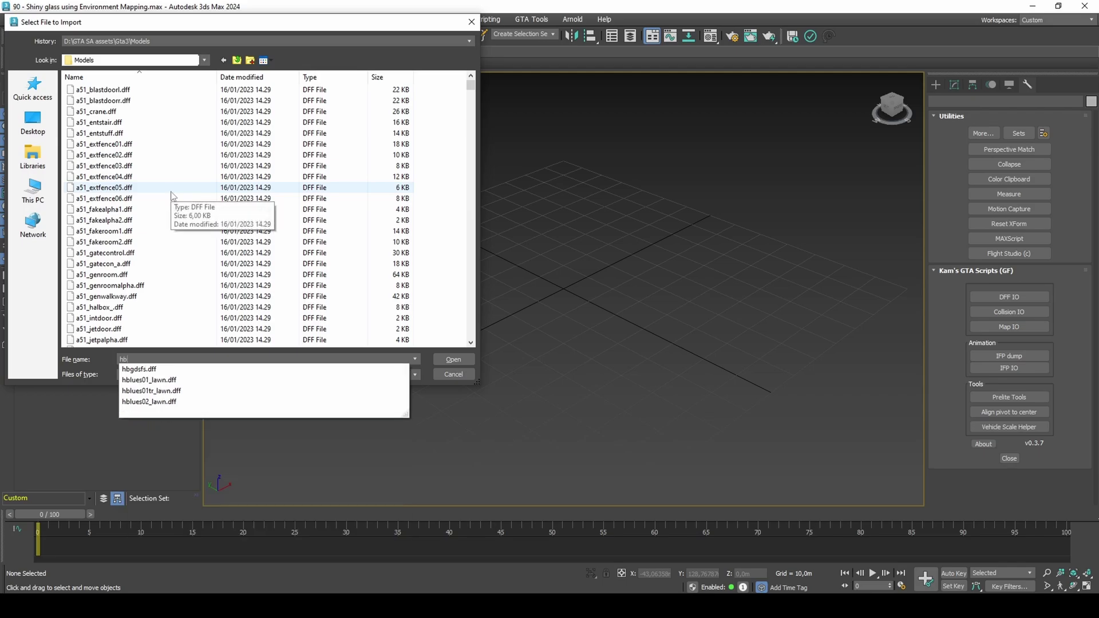
pyautogui.press('BackSpace')
pyautogui.write('r')
pyautogui.press('Down')
pyautogui.press('Down')
pyautogui.press('Down')
pyautogui.press('Return')
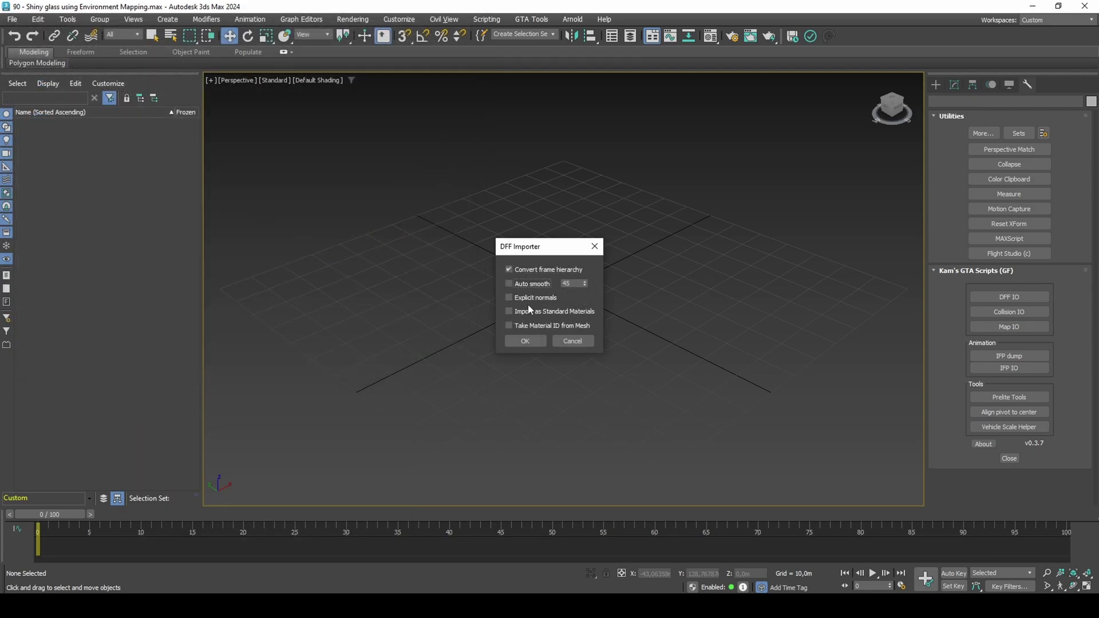
pyautogui.click(525, 340)
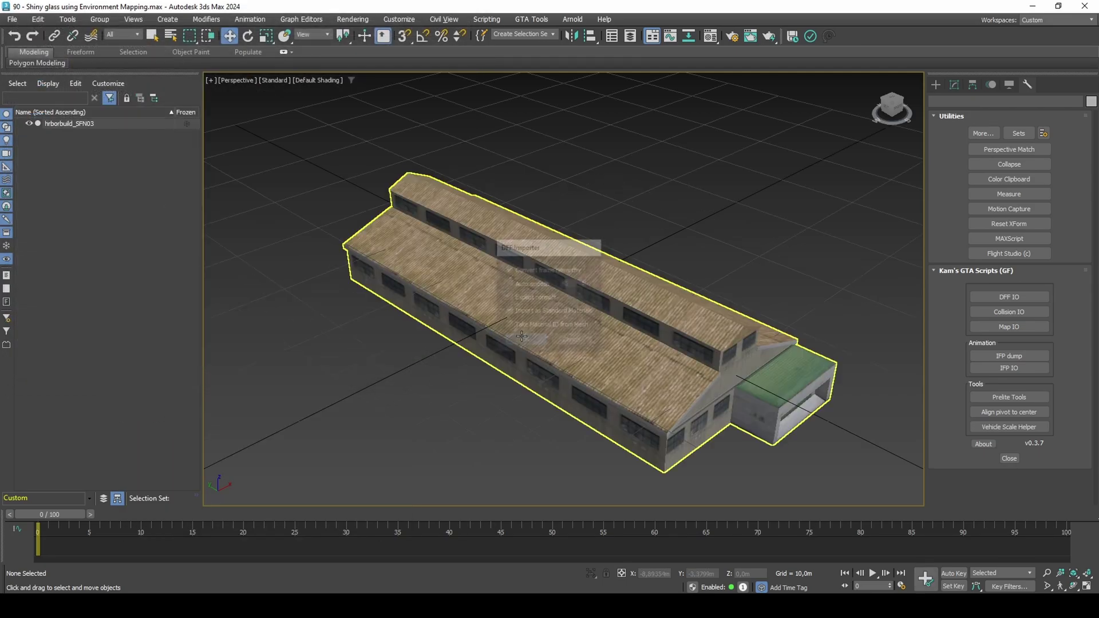
pyautogui.click(319, 81)
pyautogui.click(321, 105)
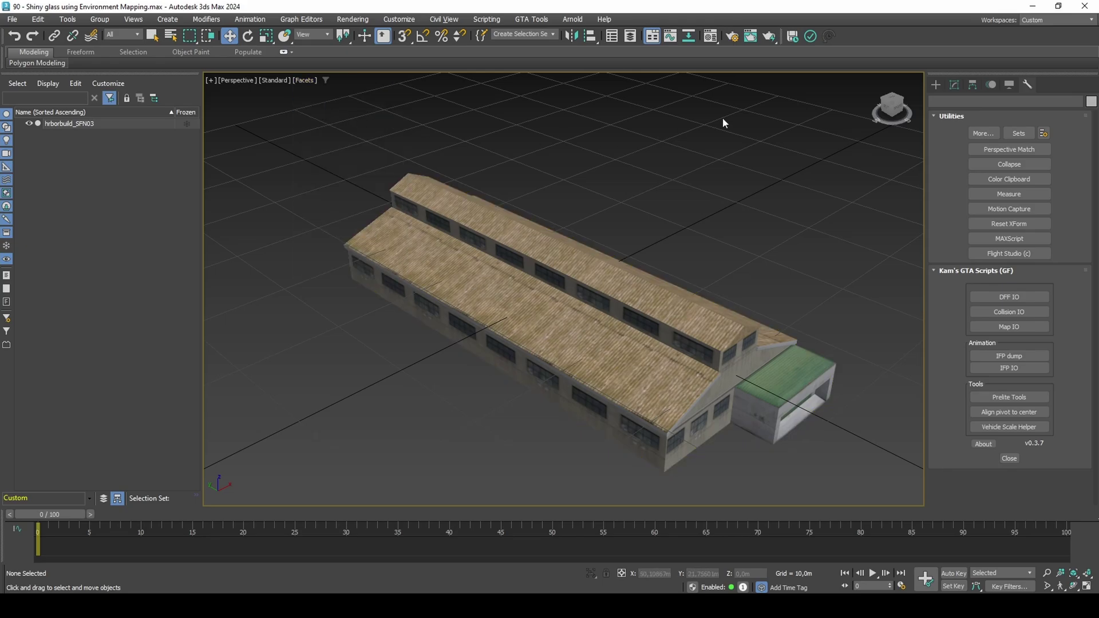
# - Start the Line spline tool, turn on 3D snapping, and check the Vertex snap and Enable Axis Constraints settings
pyautogui.click(935, 84)
pyautogui.click(955, 103)
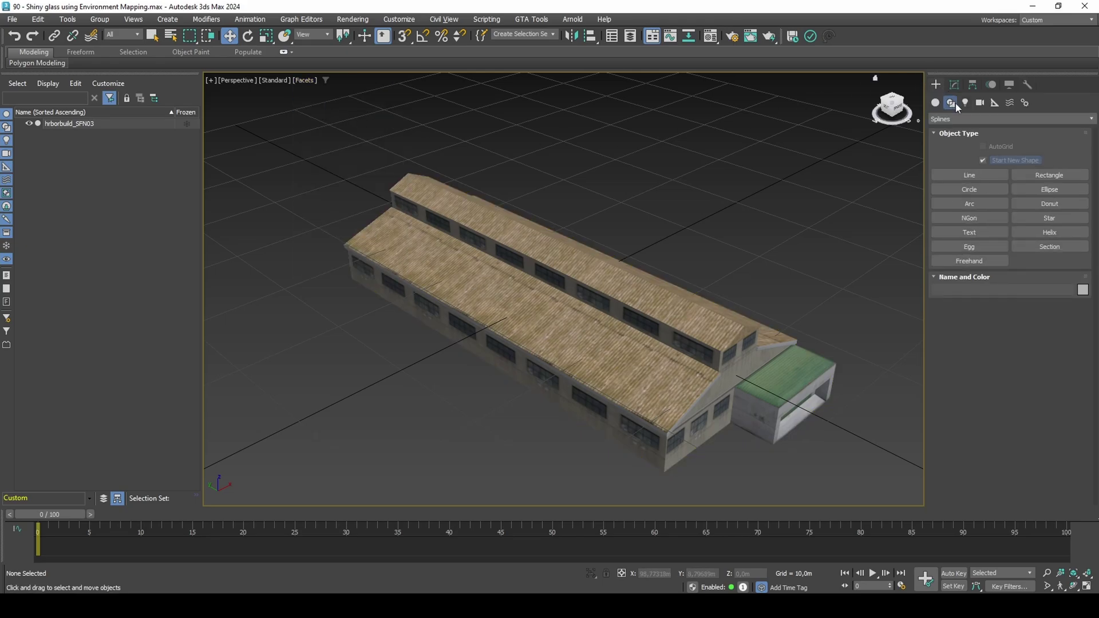
pyautogui.click(975, 174)
pyautogui.moveTo(575, 276); pyautogui.dragTo(541, 215, button='middle')
pyautogui.press('s')
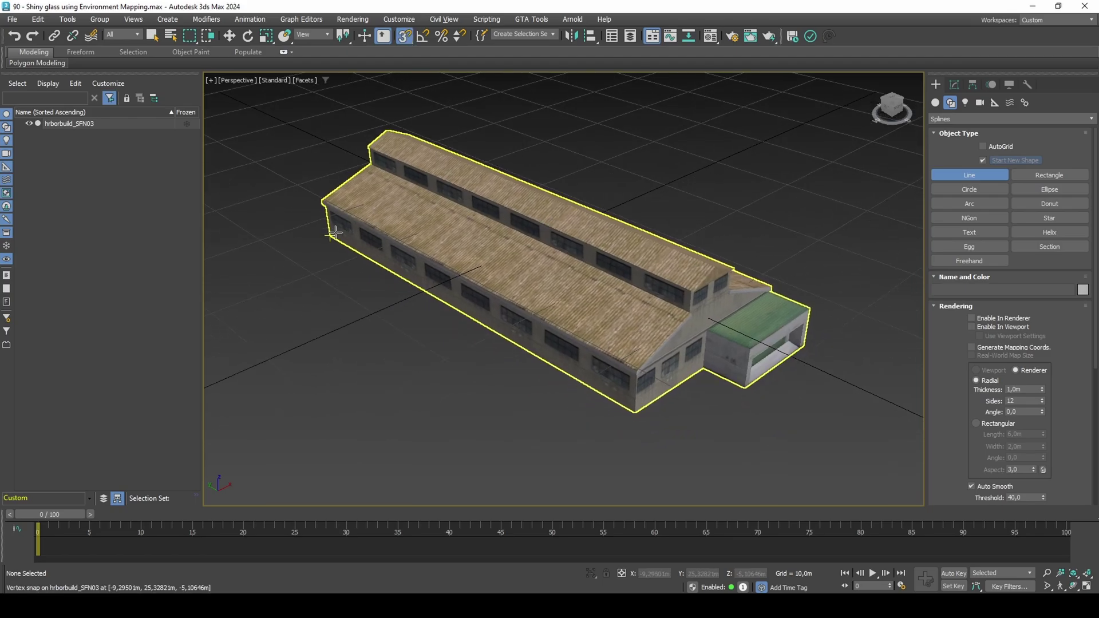
pyautogui.rightClick(404, 35)
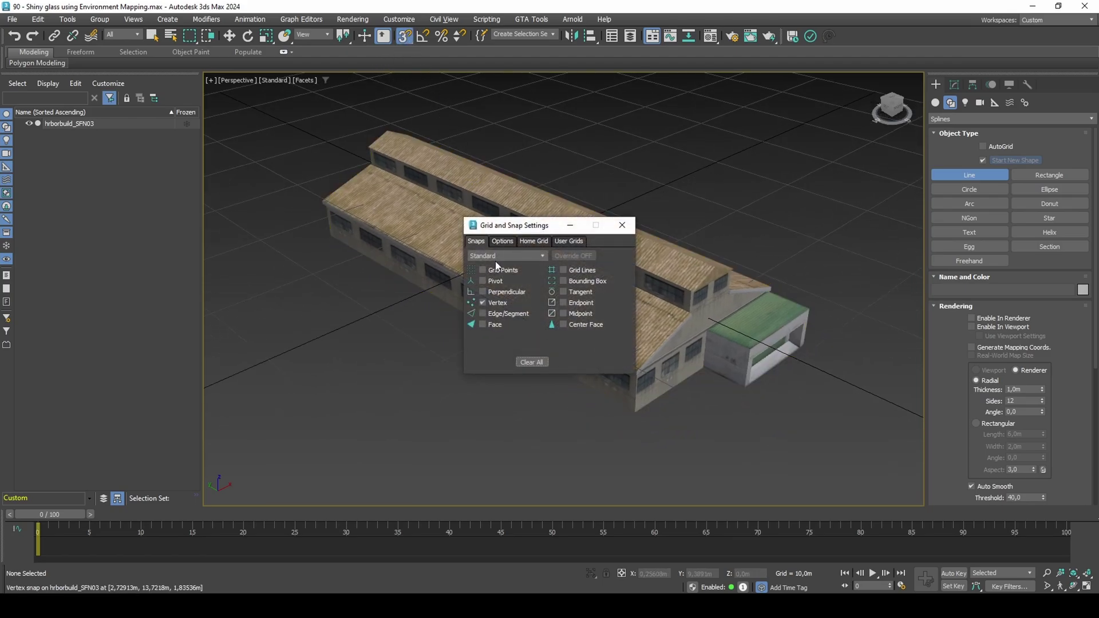
pyautogui.click(502, 241)
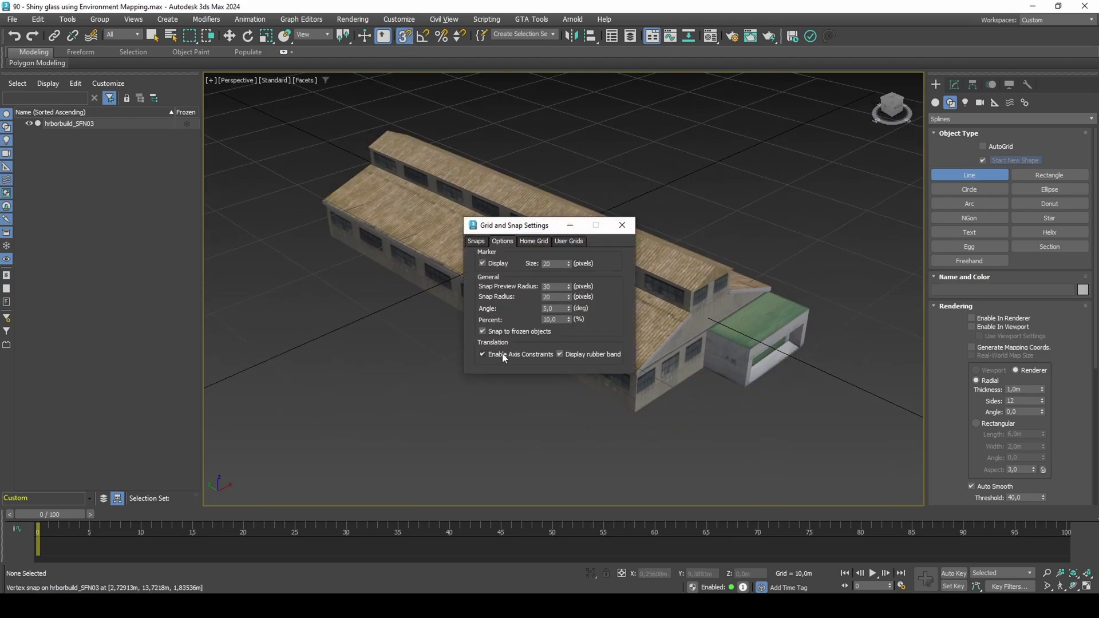
pyautogui.click(623, 225)
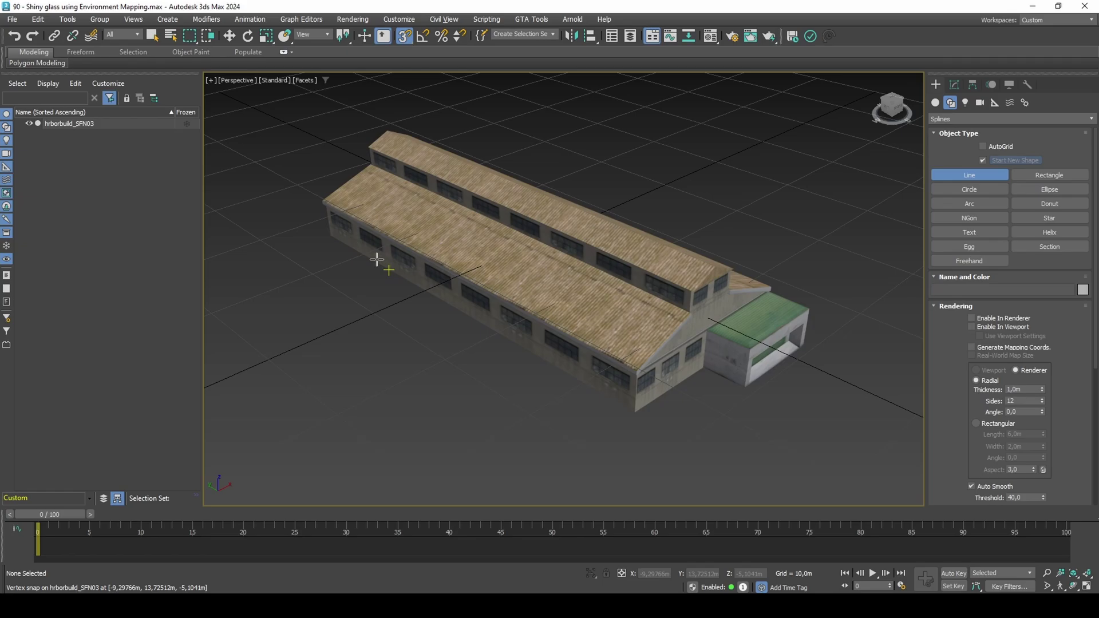
# - Trace a closed line through the four base corners of the main building, snapping to its vertices, and turn snapping off
pyautogui.click(330, 236)
pyautogui.click(635, 411)
pyautogui.moveTo(709, 366)
pyautogui.keyDown('alt'); pyautogui.mouseDown(button='middle')
pyautogui.moveTo(658, 355)
pyautogui.moveTo(620, 324)
pyautogui.moveTo(470, 416)
pyautogui.mouseUp(button='middle'); pyautogui.keyUp('alt')
pyautogui.scroll(6, 481, 423)
pyautogui.press('F3')
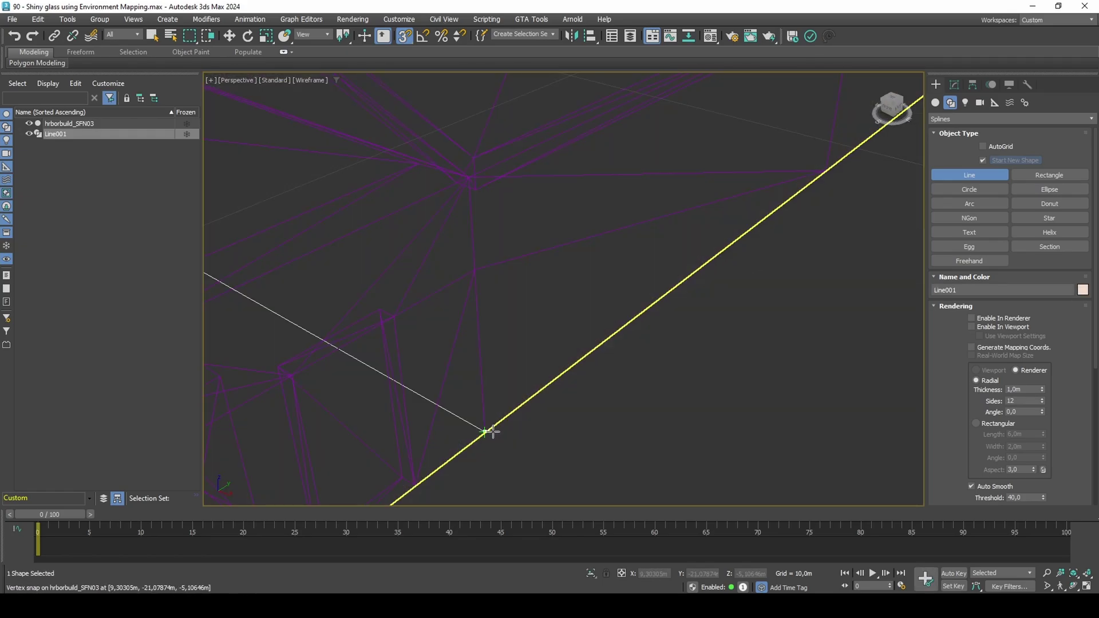
pyautogui.click(485, 432)
pyautogui.press('F3')
pyautogui.scroll(-6, 485, 432)
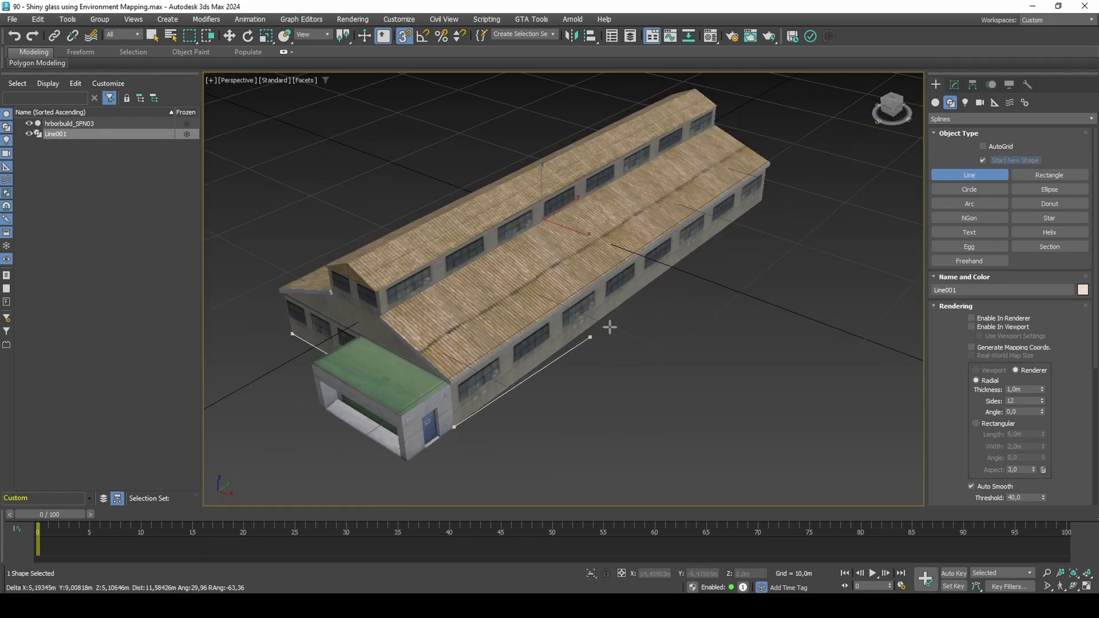
pyautogui.click(764, 201)
pyautogui.keyDown('alt'); pyautogui.moveTo(738, 207); pyautogui.dragTo(504, 203, button='middle'); pyautogui.keyUp('alt')
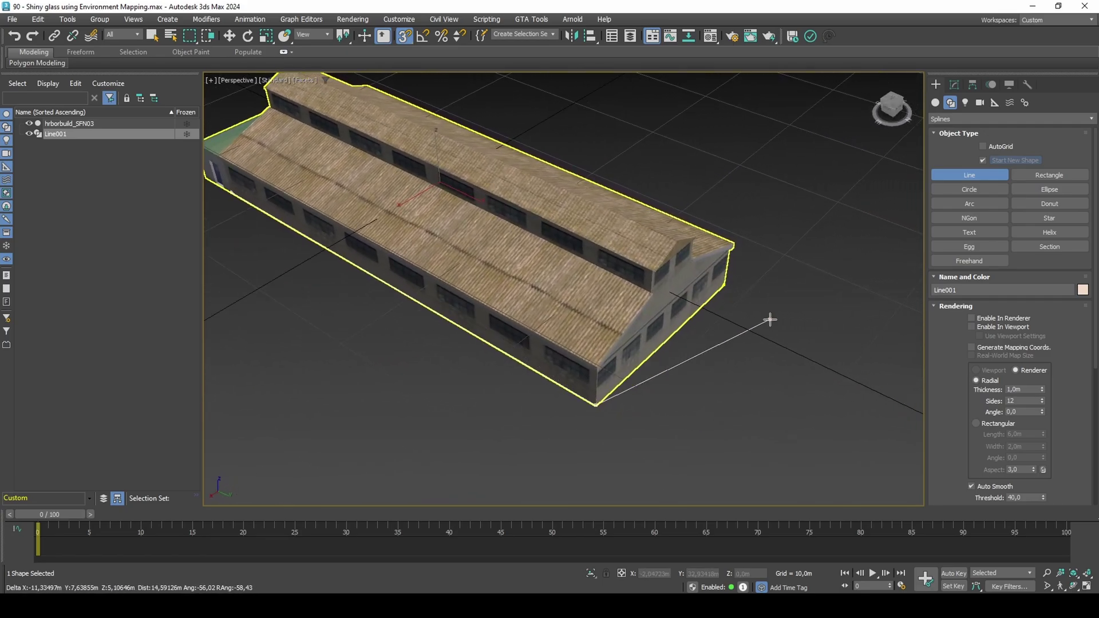
pyautogui.click(725, 282)
pyautogui.click(522, 313)
pyautogui.press('w')
pyautogui.press('s')
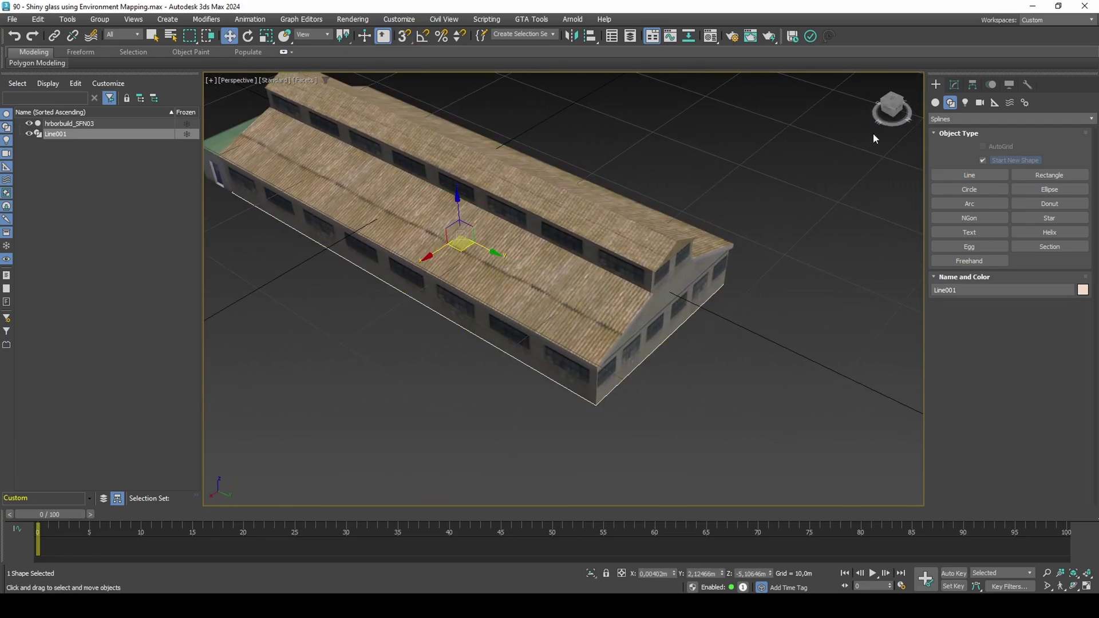
# - Apply an Extrude modifier to the traced base outline with an amount of 4 m
pyautogui.click(954, 85)
pyautogui.click(964, 115)
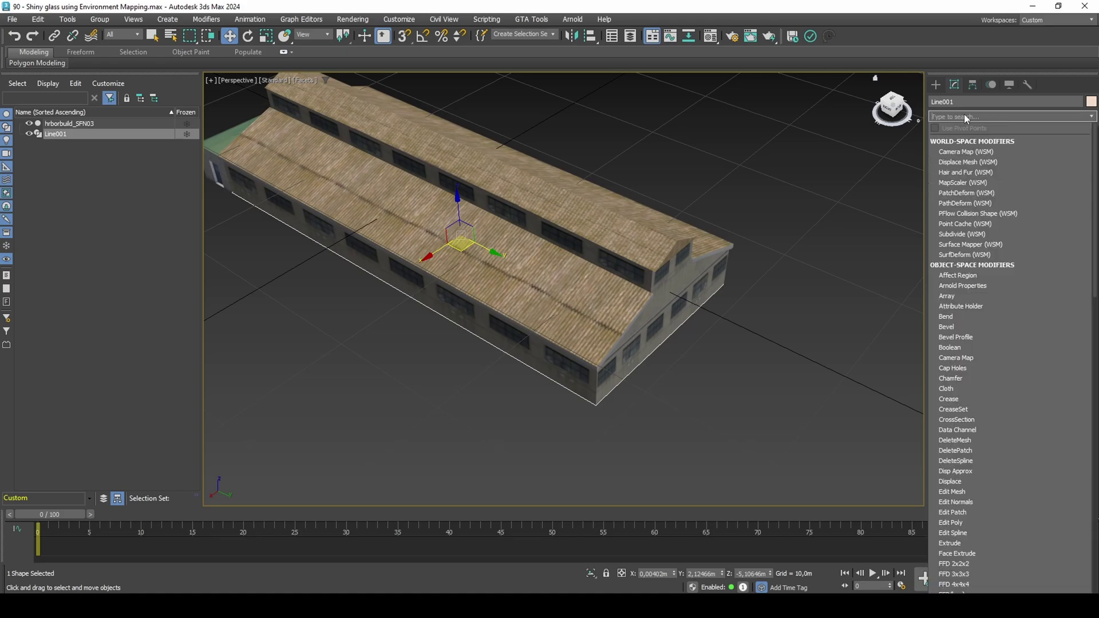
pyautogui.write('ex')
pyautogui.click(964, 141)
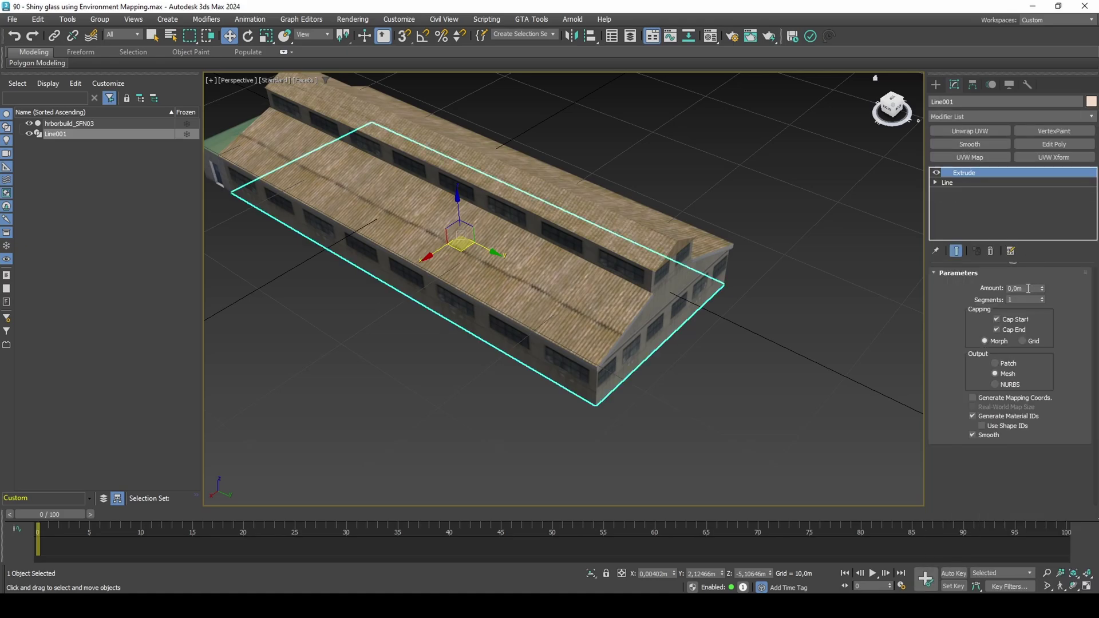
pyautogui.write('4')
pyautogui.press('Return')
# - Turn off Cap Start and Cap End on the extruded walls
pyautogui.keyDown('alt'); pyautogui.moveTo(734, 326); pyautogui.dragTo(770, 258, button='middle'); pyautogui.keyUp('alt')
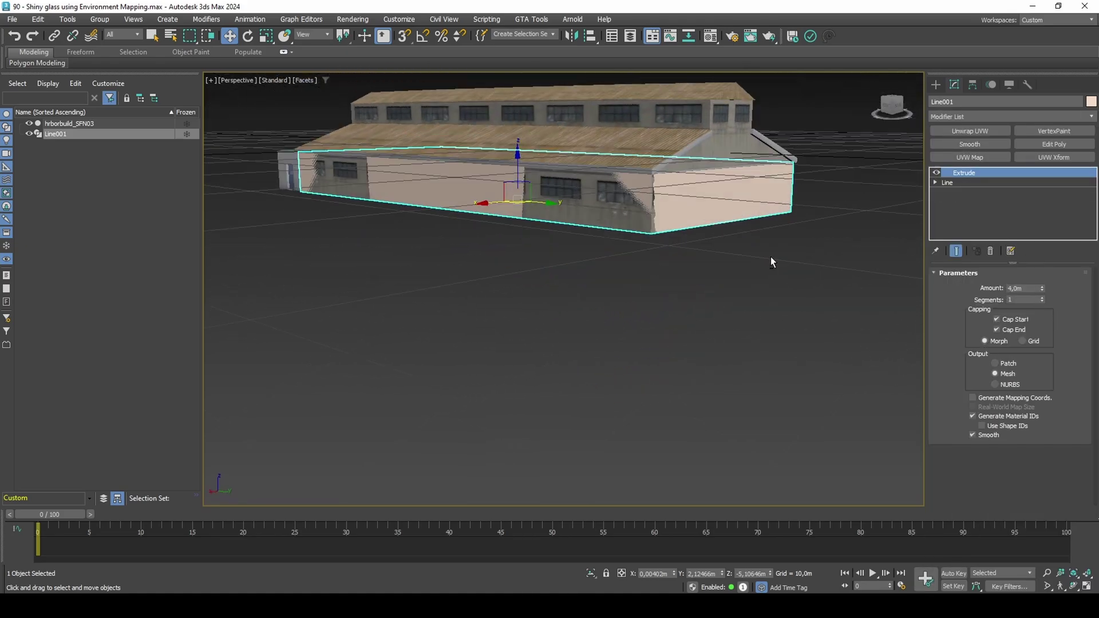
pyautogui.scroll(4, 666, 182)
pyautogui.scroll(3, 666, 181)
pyautogui.moveTo(665, 182); pyautogui.dragTo(645, 211, button='middle')
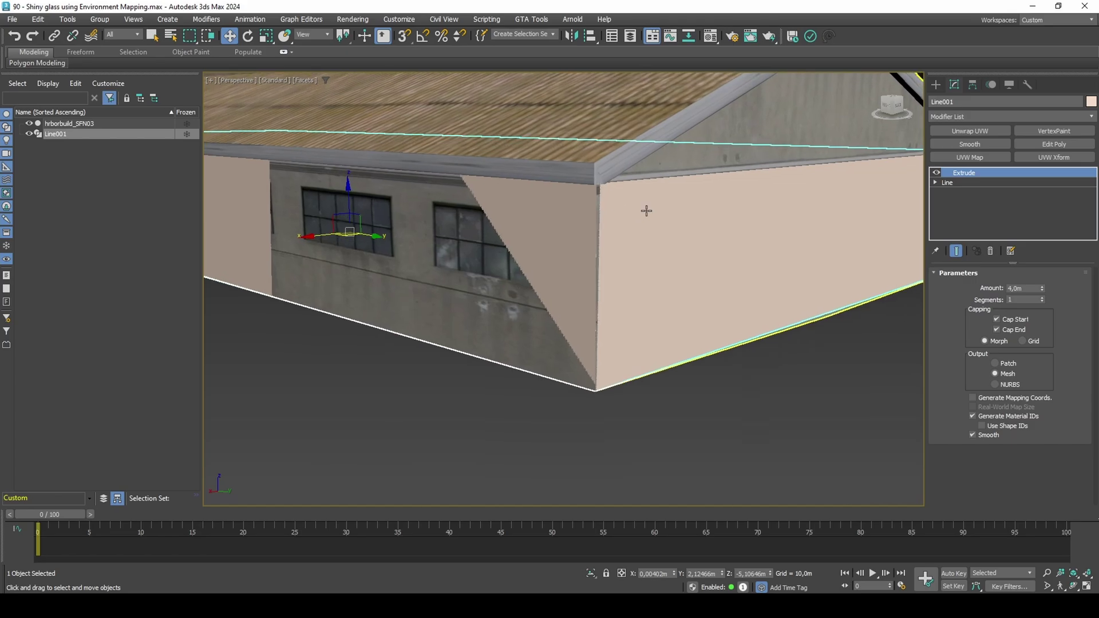
pyautogui.click(1015, 321)
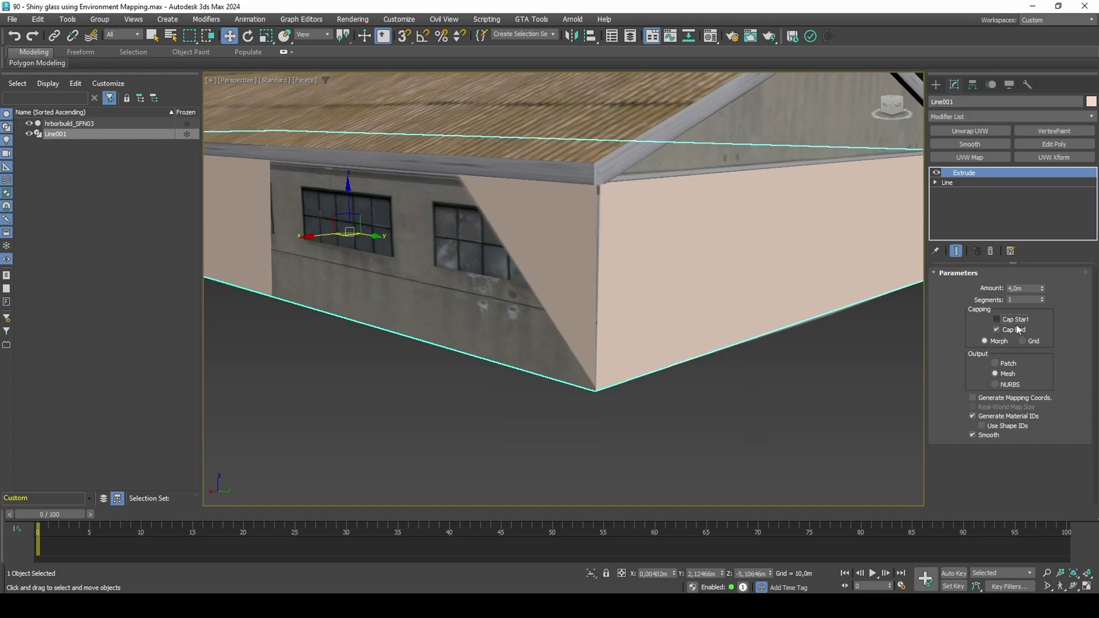
pyautogui.click(1015, 327)
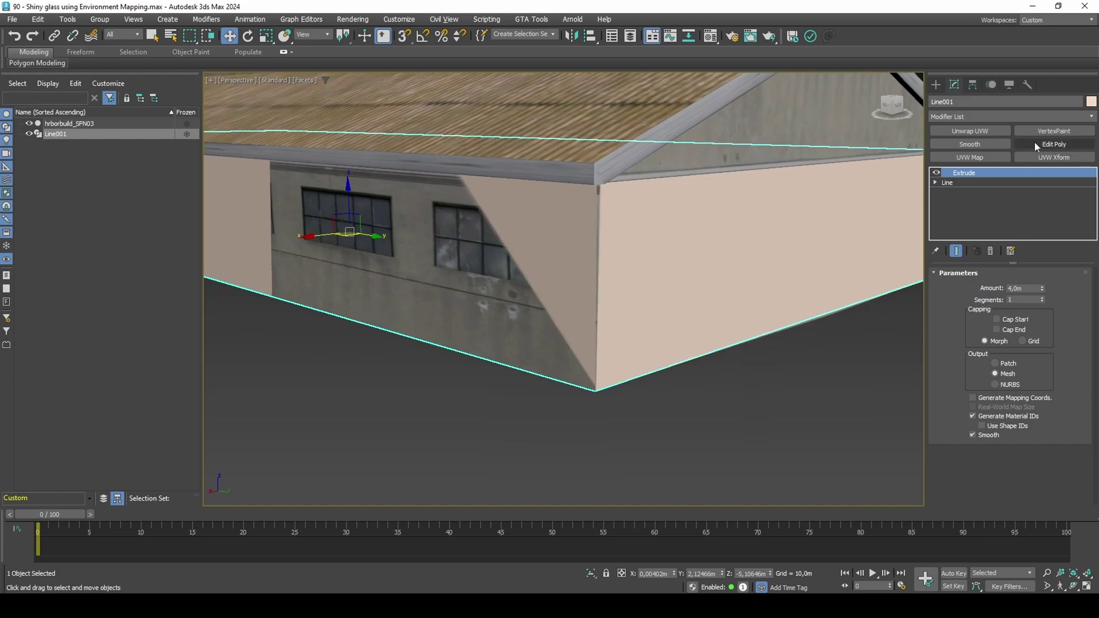
# - Add an Edit Poly modifier and extend the walls' top border upward from the eaves as new faces
pyautogui.click(1036, 144)
pyautogui.keyDown('alt'); pyautogui.moveTo(748, 187); pyautogui.dragTo(496, 250, button='middle'); pyautogui.keyUp('alt')
pyautogui.press('3')
pyautogui.click(494, 270)
pyautogui.press('F3')
pyautogui.press('F3')
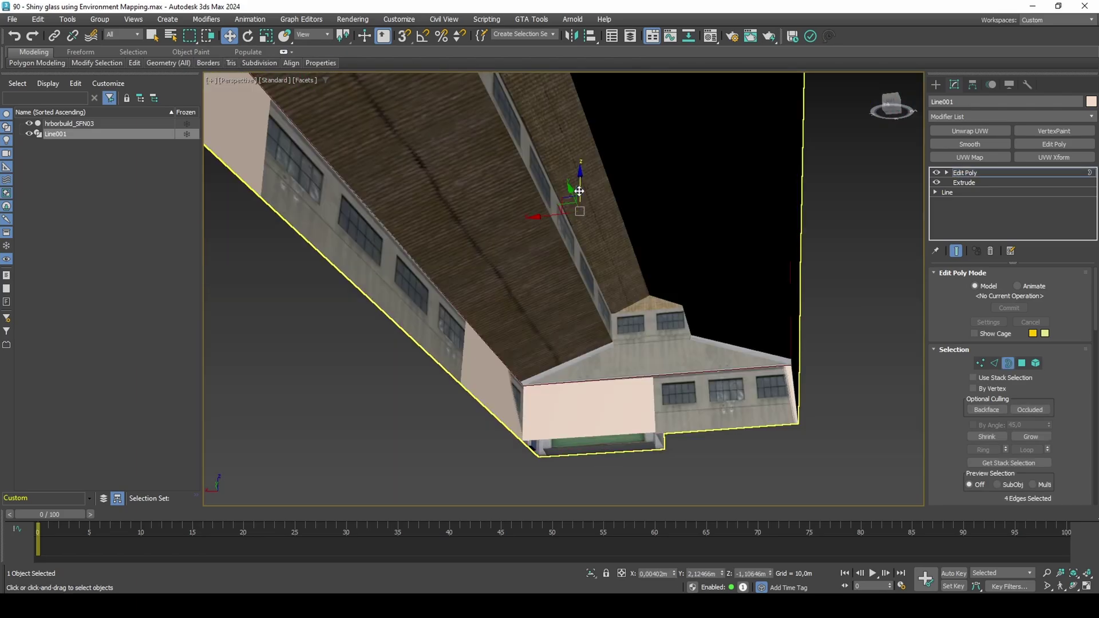
pyautogui.keyDown('alt'); pyautogui.moveTo(579, 191); pyautogui.dragTo(581, 233, button='middle'); pyautogui.keyUp('alt')
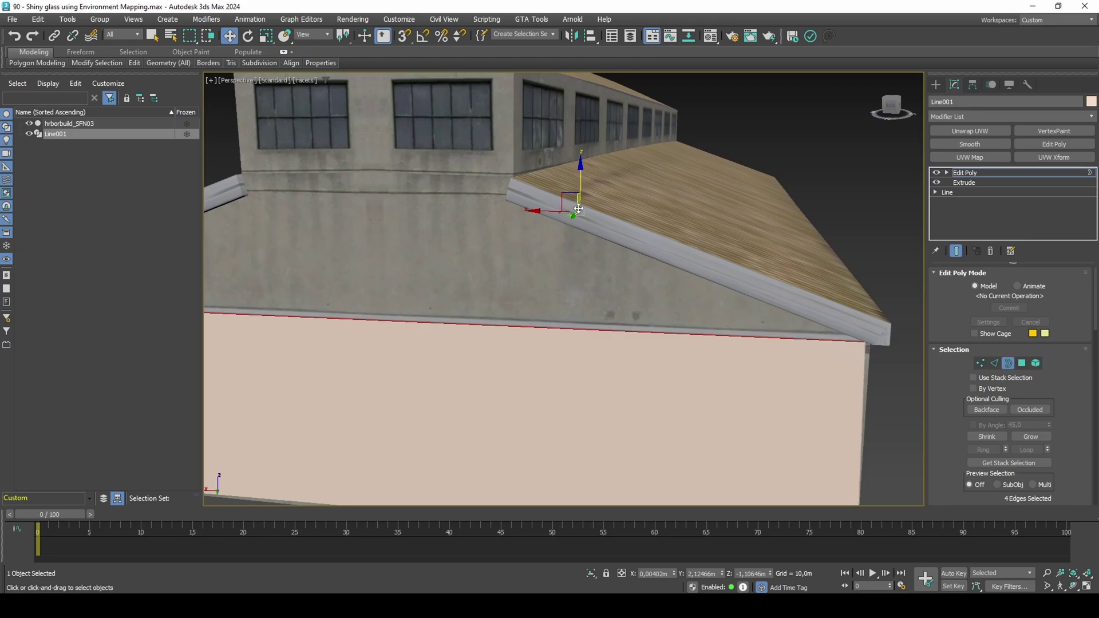
pyautogui.scroll(-3, 578, 209)
pyautogui.moveTo(581, 183); pyautogui.dragTo(608, 128)
pyautogui.moveTo(606, 235)
pyautogui.keyDown('alt'); pyautogui.mouseDown(button='middle')
pyautogui.moveTo(659, 211)
pyautogui.moveTo(621, 246)
pyautogui.mouseUp(button='middle'); pyautogui.keyUp('alt')
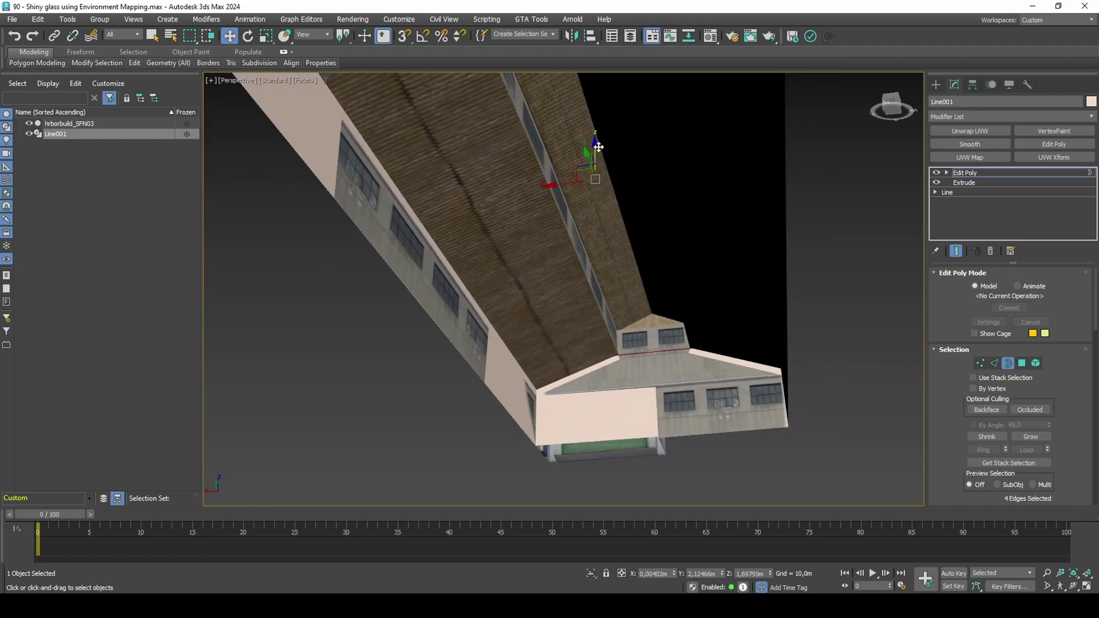
# - Move the top border to the base height of the raised roof section, Z about 1.81 m, and scale it inward along X
pyautogui.moveTo(598, 147); pyautogui.dragTo(656, 355)
pyautogui.press('F4')
pyautogui.press('s')
pyautogui.keyDown('alt'); pyautogui.moveTo(635, 340); pyautogui.dragTo(638, 339, button='middle'); pyautogui.keyUp('alt')
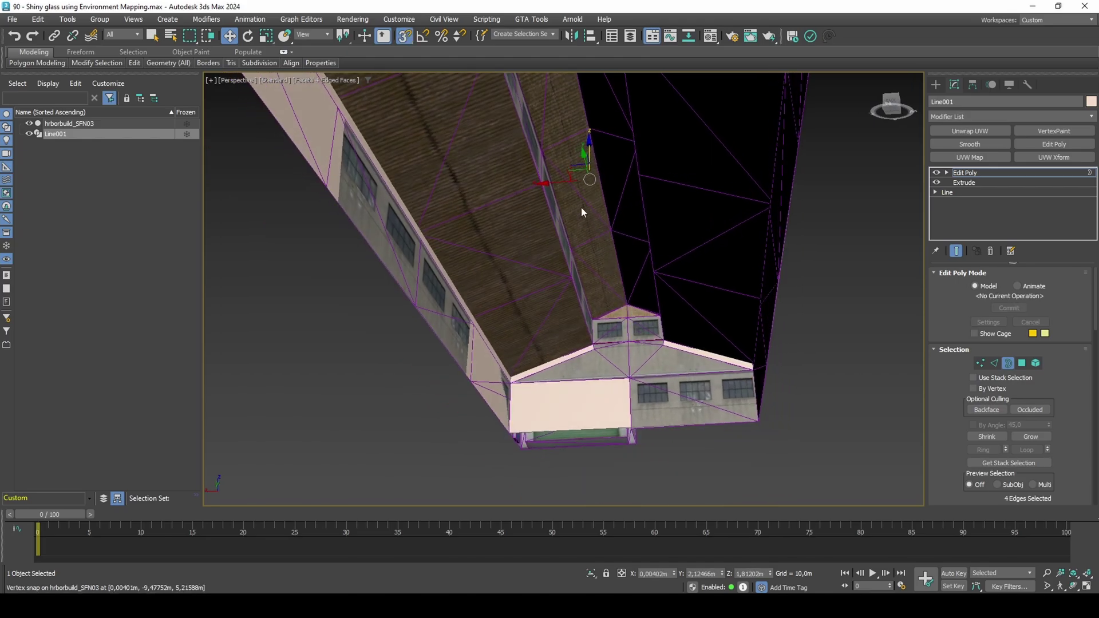
pyautogui.press('s')
pyautogui.press('r')
pyautogui.moveTo(634, 176); pyautogui.dragTo(515, 211)
pyautogui.press('w')
# - Snap the long upper edge on the positive X side to the raised roof section's base corner, X about 2.78 m
pyautogui.press('2')
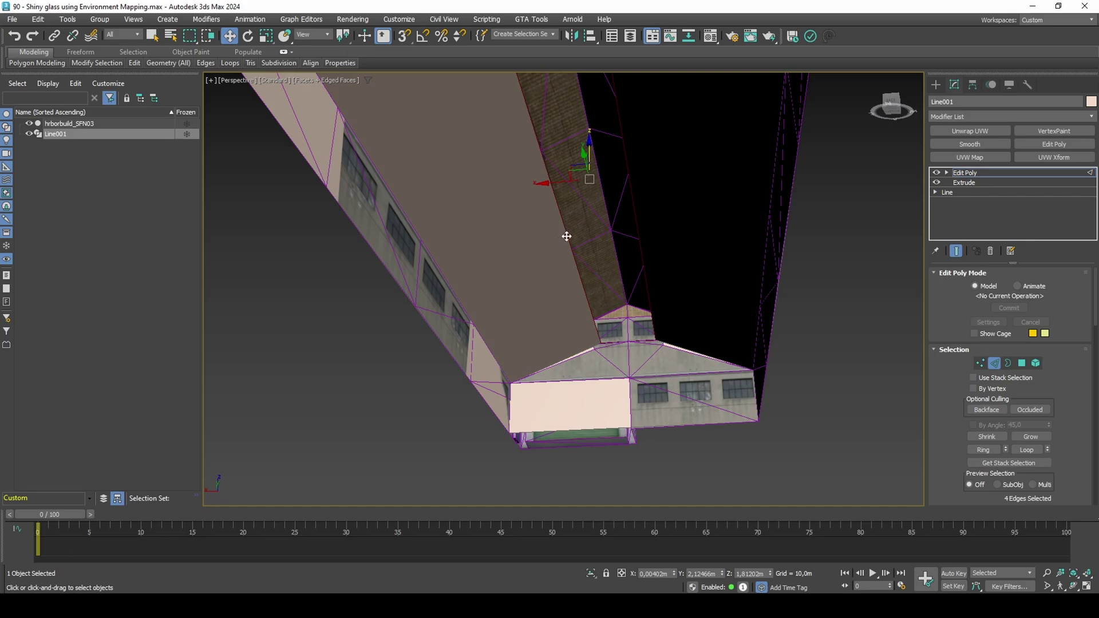
pyautogui.click(566, 236)
pyautogui.press('s')
pyautogui.moveTo(520, 184); pyautogui.dragTo(590, 380)
pyautogui.scroll(8, 593, 342)
pyautogui.press('F3')
pyautogui.press('F3')
pyautogui.scroll(-7, 559, 327)
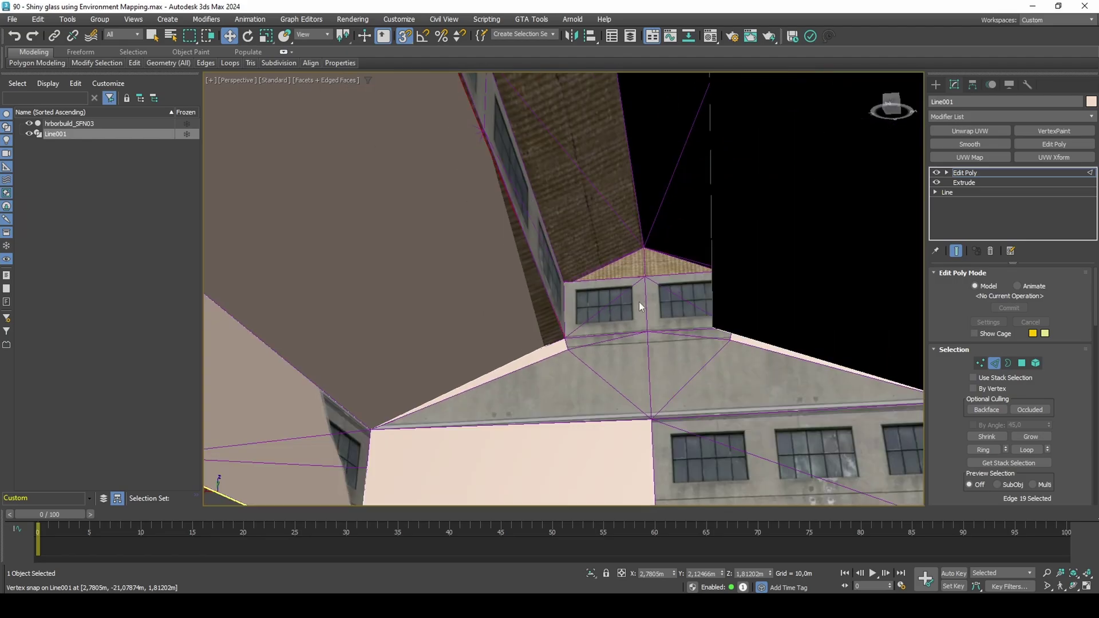
# - Snap the opposite long upper edge to the raised roof section's other base corner, X about -2.77 m, and turn snapping off
pyautogui.scroll(-5, 635, 203)
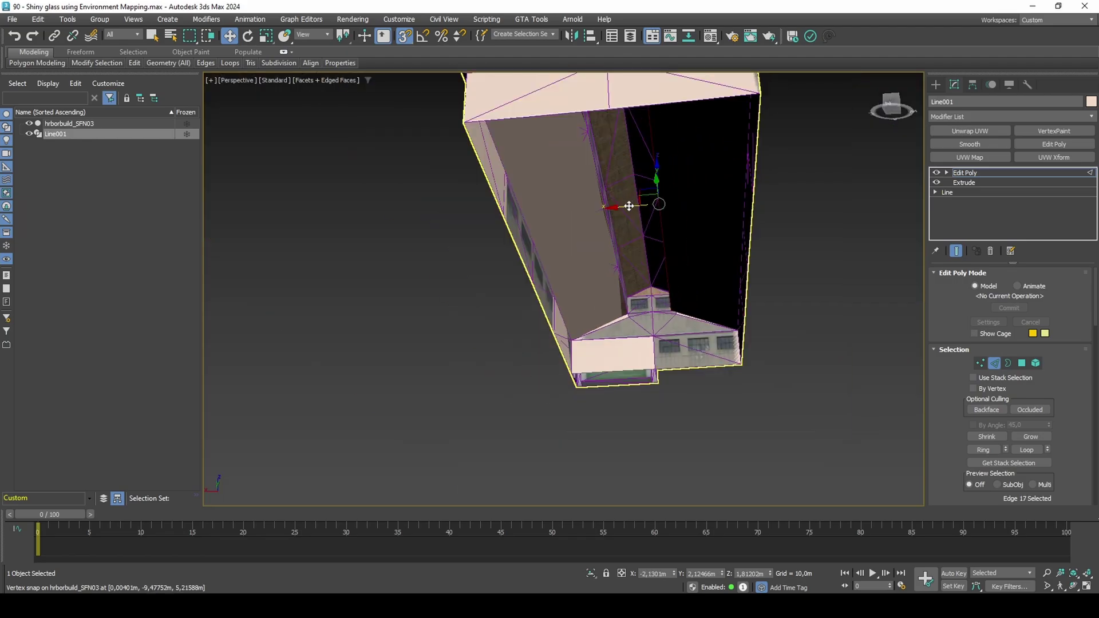
pyautogui.moveTo(629, 206)
pyautogui.mouseDown()
pyautogui.moveTo(685, 306)
pyautogui.moveTo(636, 307)
pyautogui.mouseUp()
pyautogui.scroll(5, 679, 308)
pyautogui.press('F3')
pyautogui.press('F3')
pyautogui.scroll(-5, 747, 285)
pyautogui.press('s')
# - Select the shell's top border and extend it upward as new faces to the eaves of the raised roof section
pyautogui.moveTo(659, 311); pyautogui.dragTo(642, 315, button='middle')
pyautogui.press('2')
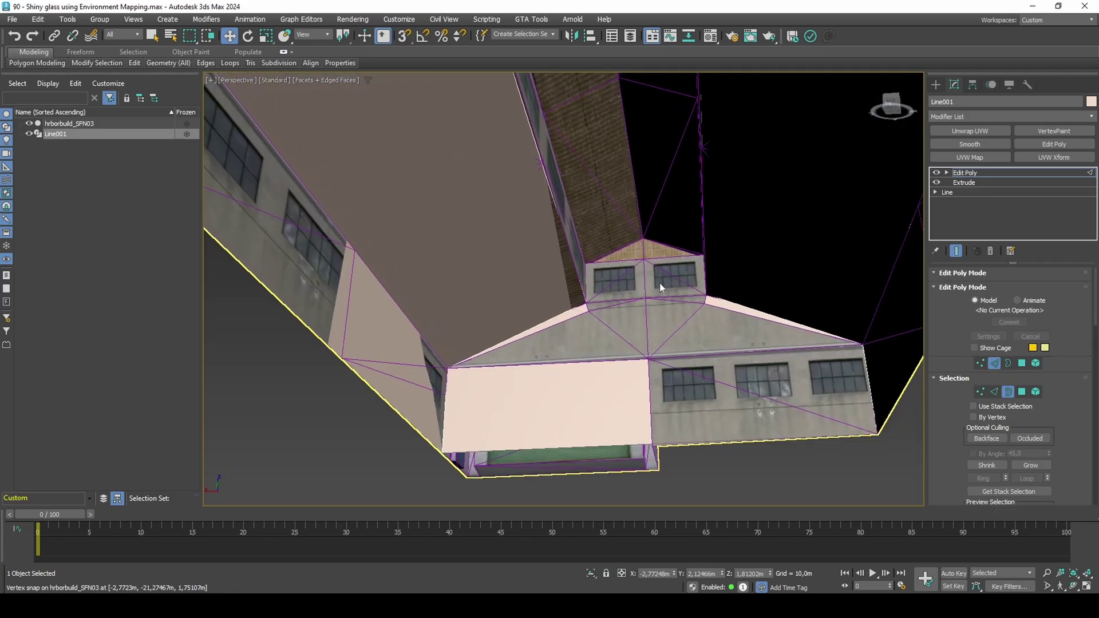
pyautogui.press('3')
pyautogui.click(660, 288)
pyautogui.scroll(-4, 686, 243)
pyautogui.keyDown('alt'); pyautogui.moveTo(687, 242); pyautogui.dragTo(657, 336, button='middle'); pyautogui.keyUp('alt')
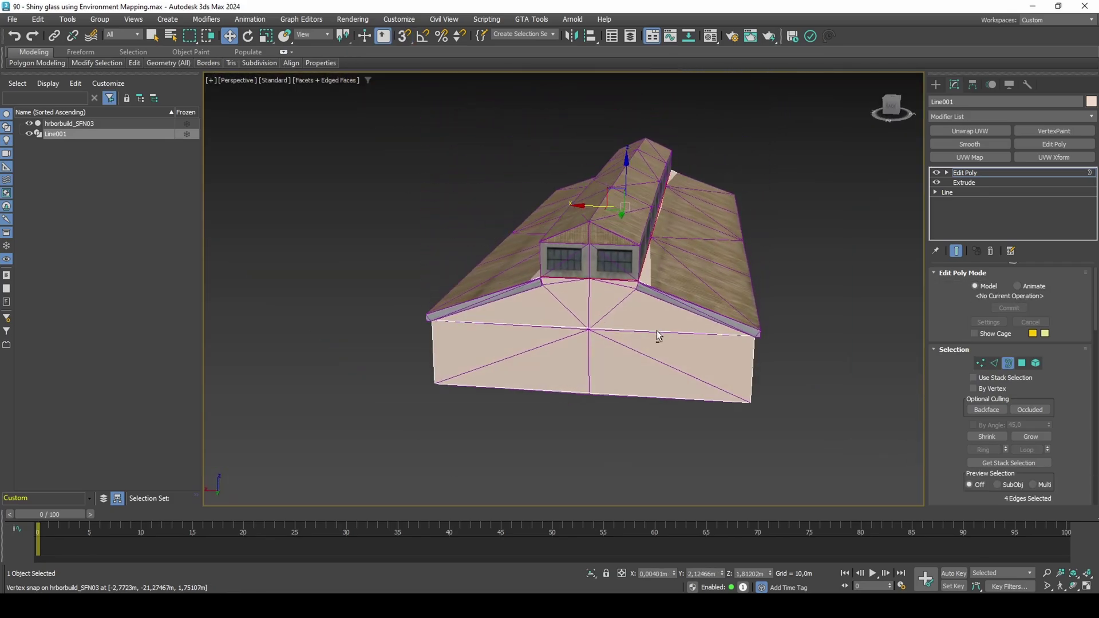
pyautogui.moveTo(630, 191); pyautogui.dragTo(587, 255)
# - Extend the border again up to the raised roof's ridge height, Z about 5.13 m, and make it planar along X
pyautogui.scroll(2, 604, 228)
pyautogui.press('s')
pyautogui.moveTo(587, 255); pyautogui.dragTo(581, 269, button='middle')
pyautogui.moveTo(628, 150); pyautogui.dragTo(588, 236)
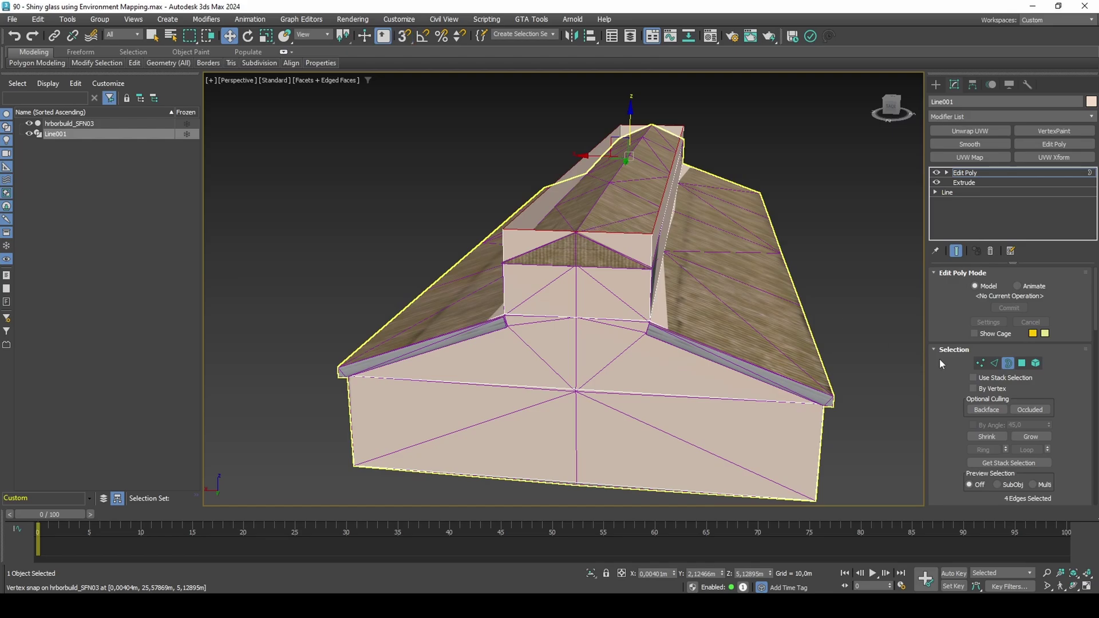
pyautogui.scroll(-8, 1057, 422)
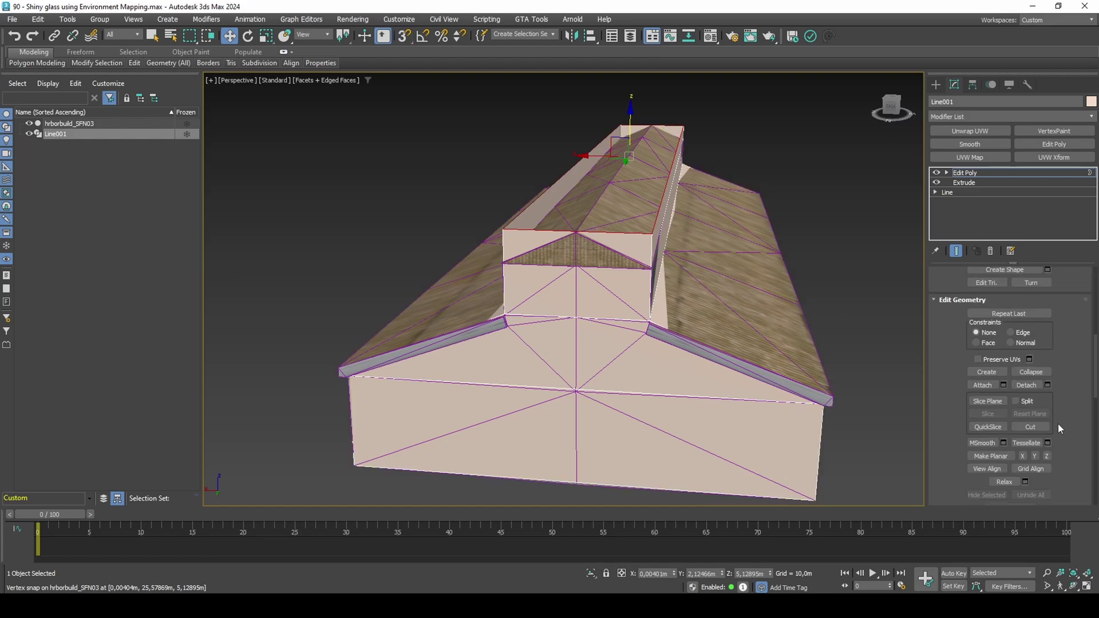
pyautogui.click(1023, 456)
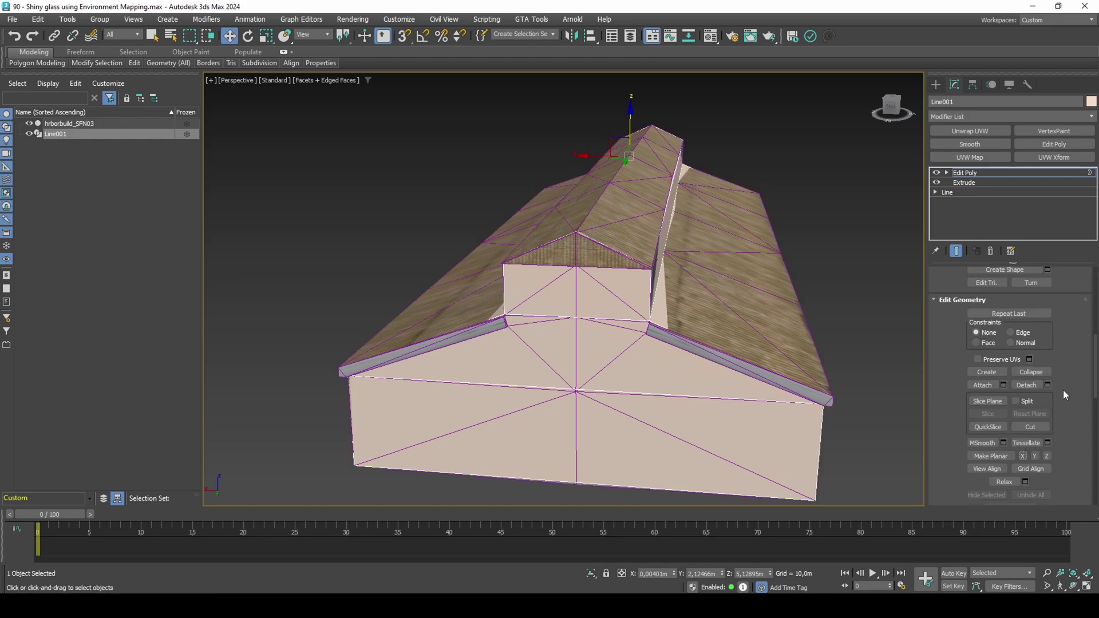
# - Weld all of the shell mesh's vertices with a 0.1 m threshold and leave vertex editing
pyautogui.scroll(5, 1062, 389)
pyautogui.press('1')
pyautogui.scroll(6, 1063, 382)
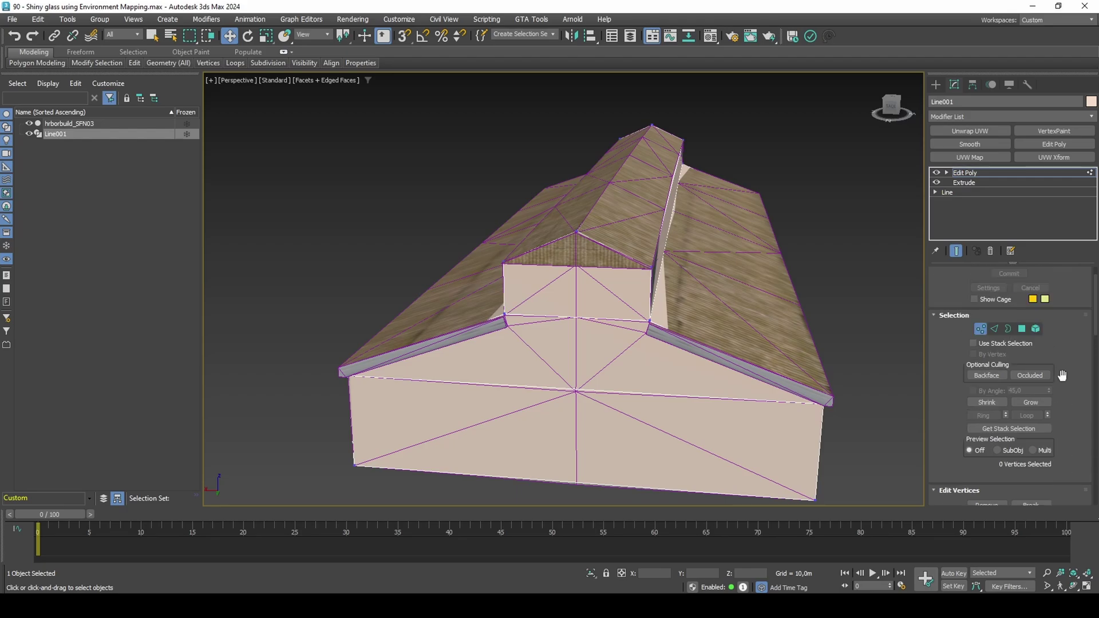
pyautogui.hotkey('ctrl', 'a')
pyautogui.scroll(-6, 1064, 382)
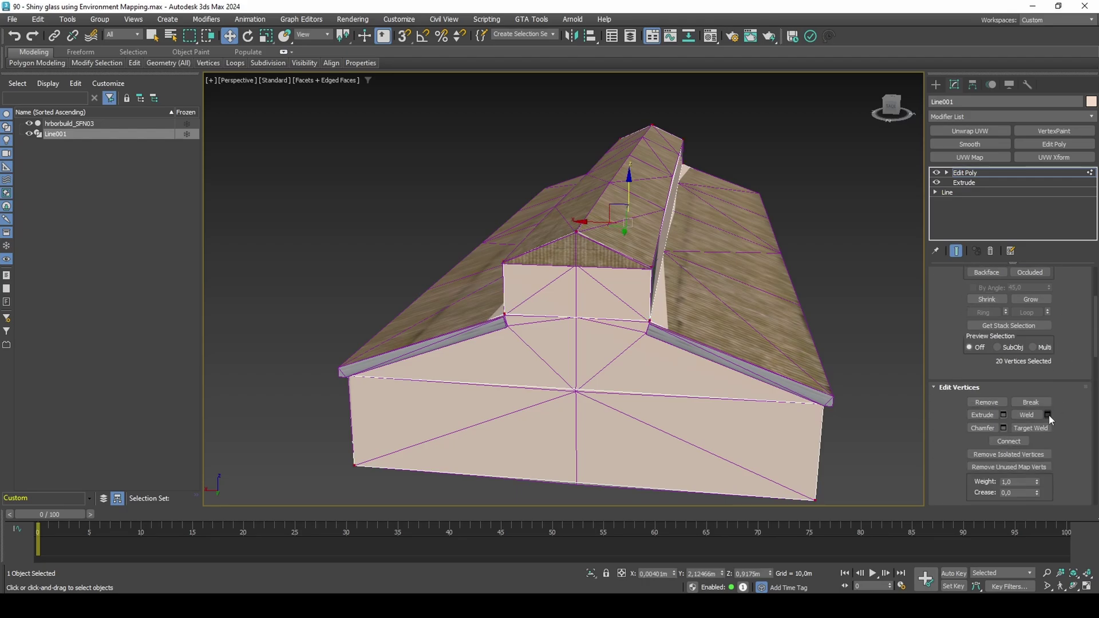
pyautogui.click(1048, 414)
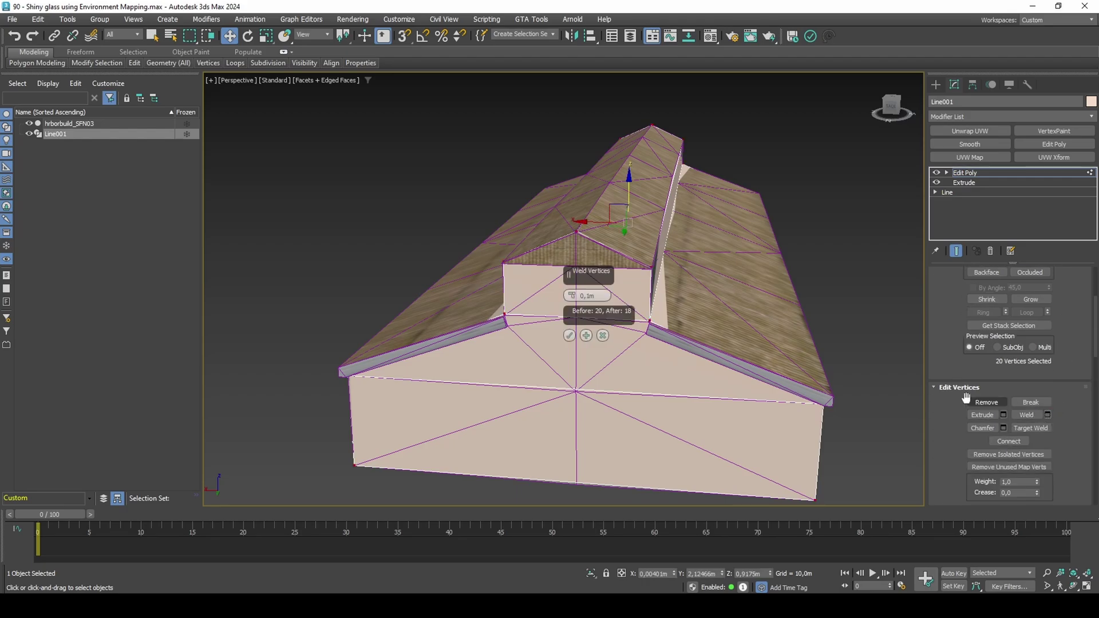
pyautogui.click(570, 335)
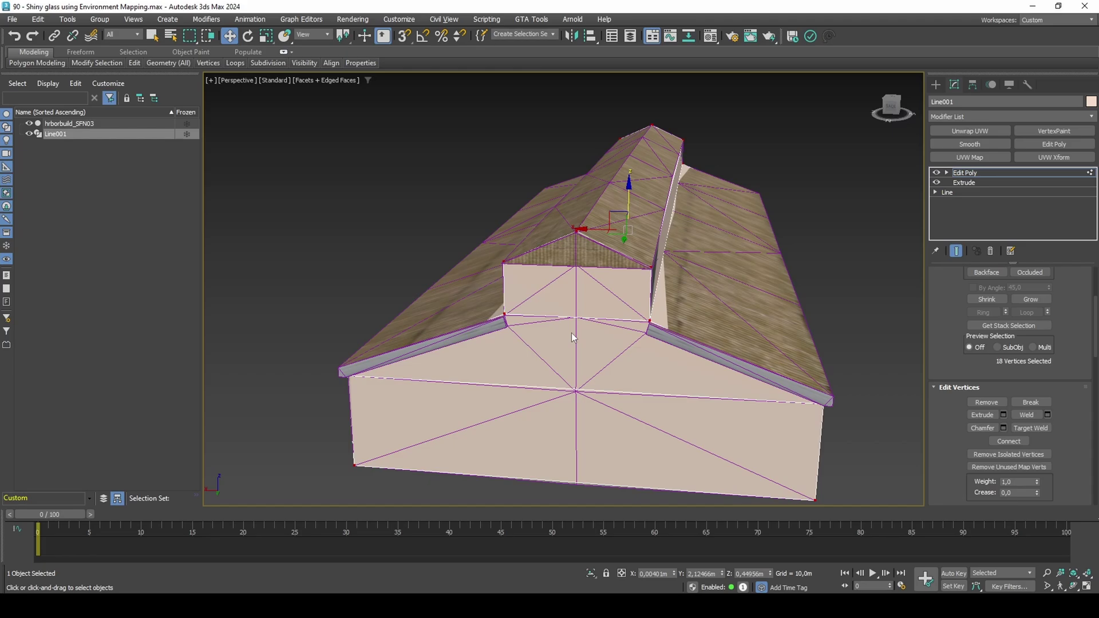
pyautogui.click(866, 287)
pyautogui.press('1')
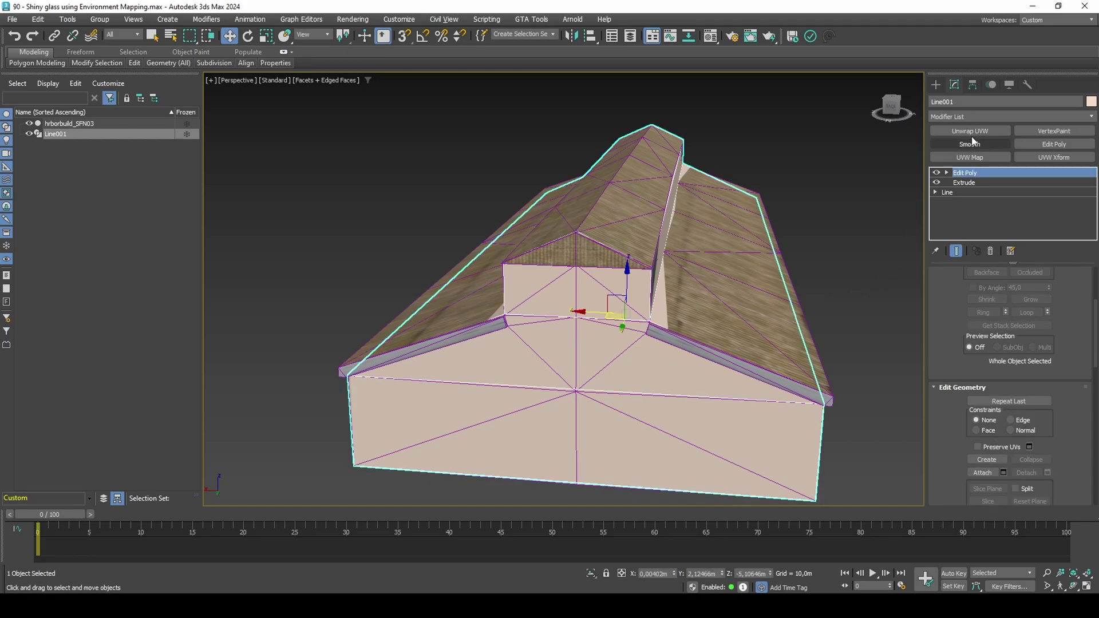
# - Add a Shell modifier to Line001 and set its inner amount to 0.2 m
pyautogui.click(990, 116)
pyautogui.write('sh')
pyautogui.click(970, 139)
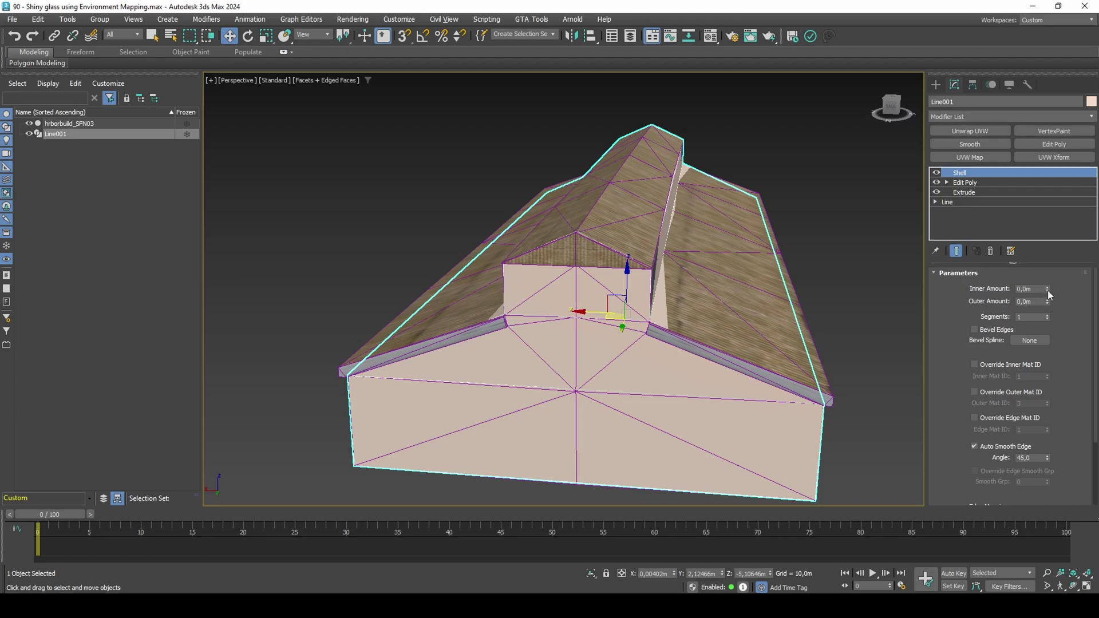
pyautogui.moveTo(1048, 291); pyautogui.dragTo(1055, 258)
pyautogui.keyDown('alt'); pyautogui.moveTo(662, 408); pyautogui.dragTo(661, 384, button='middle'); pyautogui.keyUp('alt')
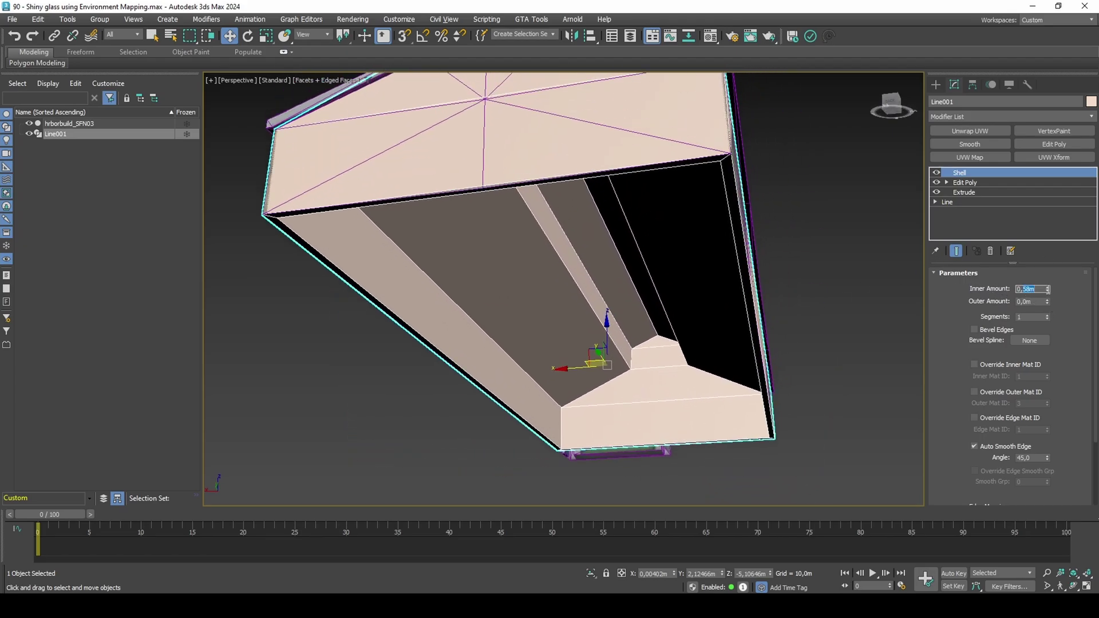
pyautogui.write('0,2')
pyautogui.press('Return')
# - Enable Straighten Corners, Select Edges and Select Outer Faces on the Shell modifier, and remove those faces with a DeleteMesh modifier
pyautogui.scroll(-3, 1067, 447)
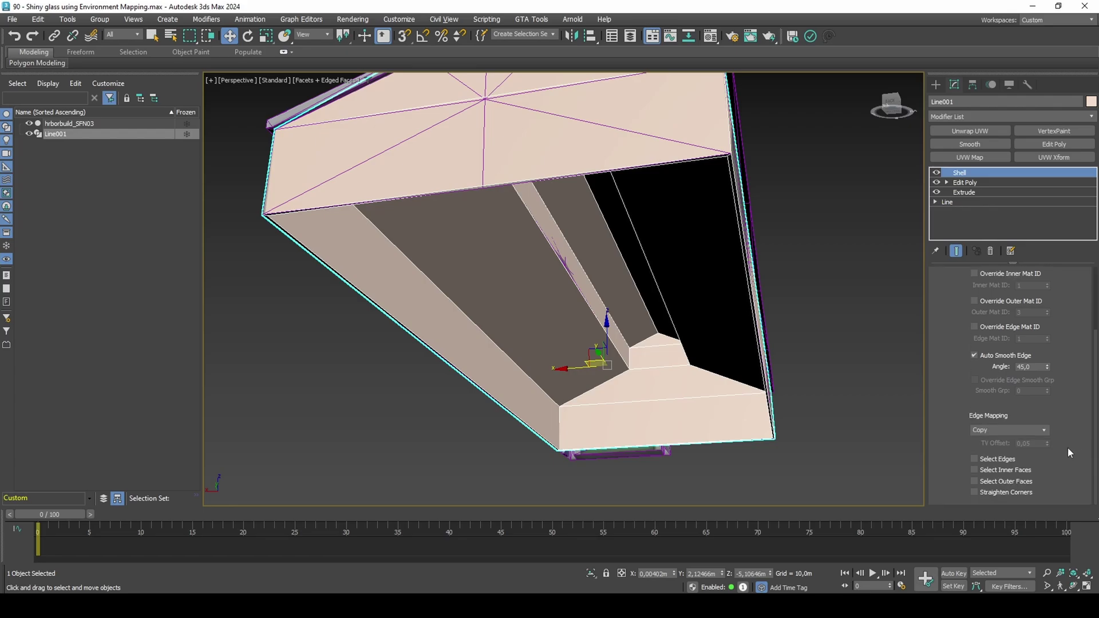
pyautogui.click(1018, 491)
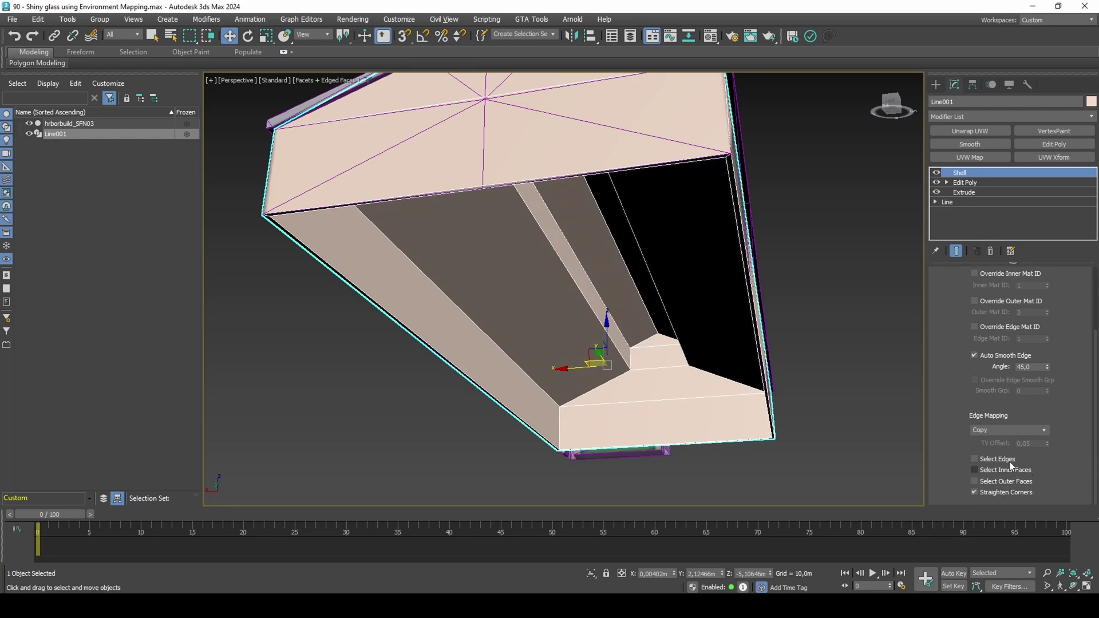
pyautogui.click(974, 459)
pyautogui.click(1010, 481)
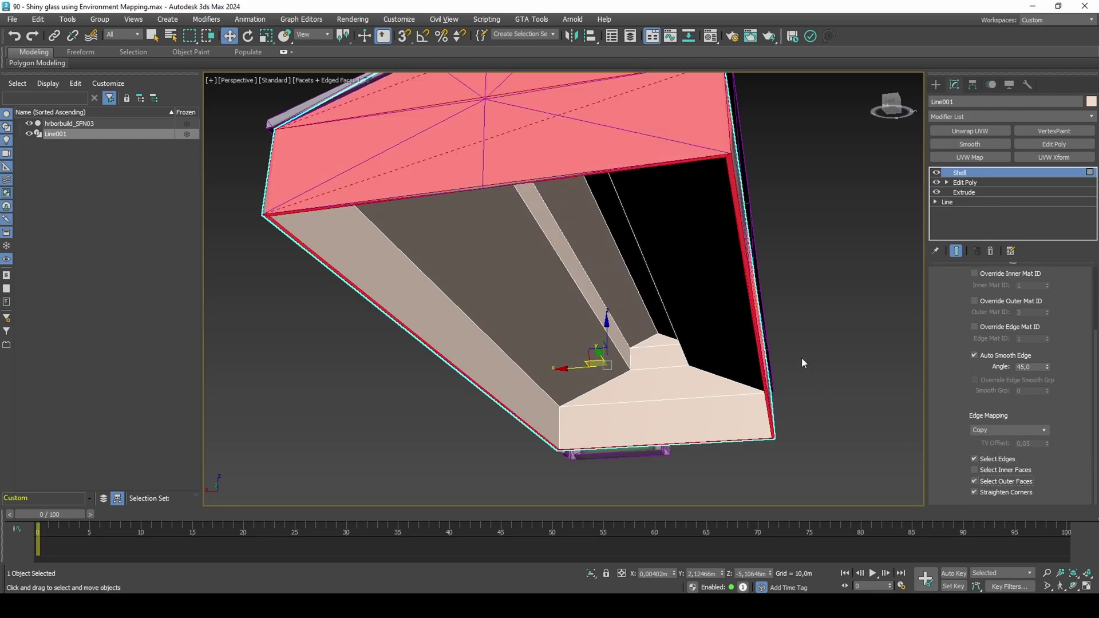
pyautogui.click(1001, 115)
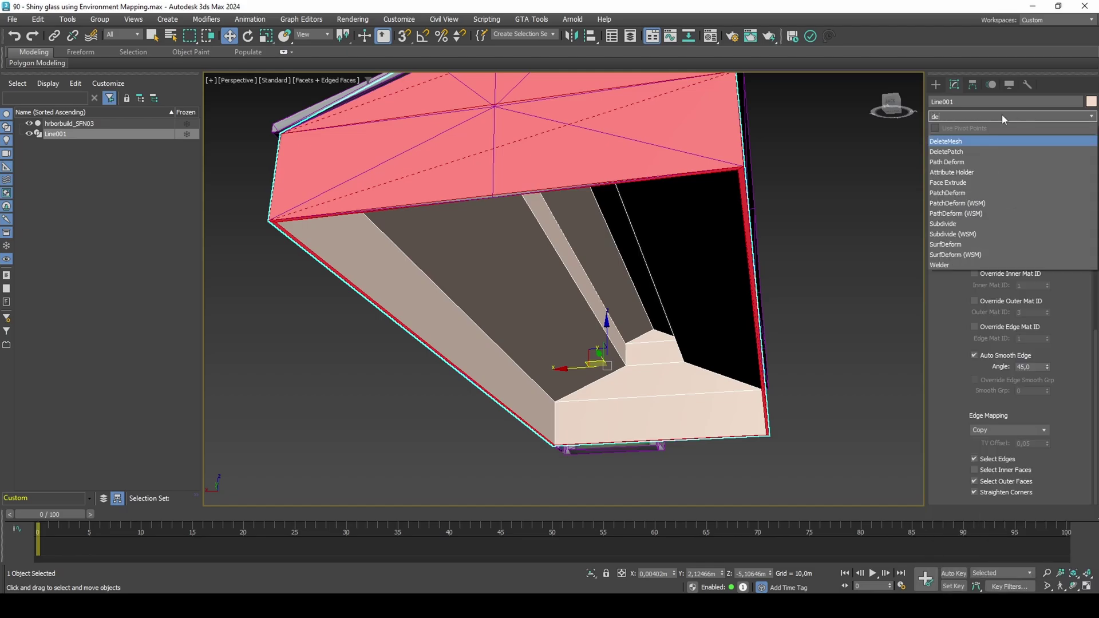
pyautogui.click(969, 139)
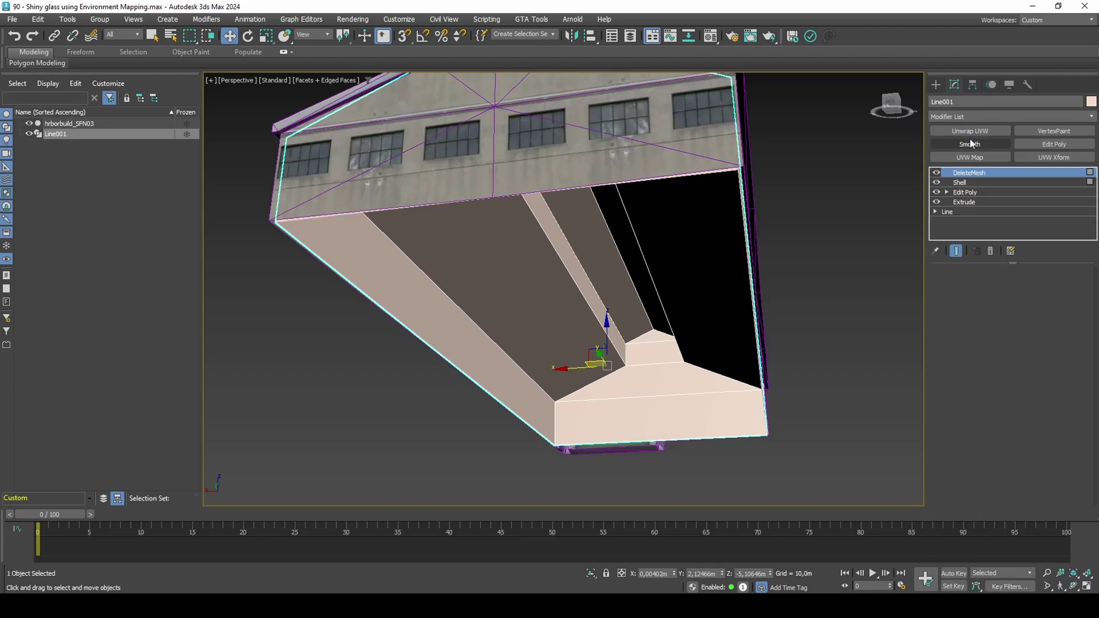
# - Open sfn_helipad.txd from the Extra contents folder in Magic.TXD and export the pierbuild_top1 texture as a PNG
pyautogui.hotkey('alt', 'Tab')
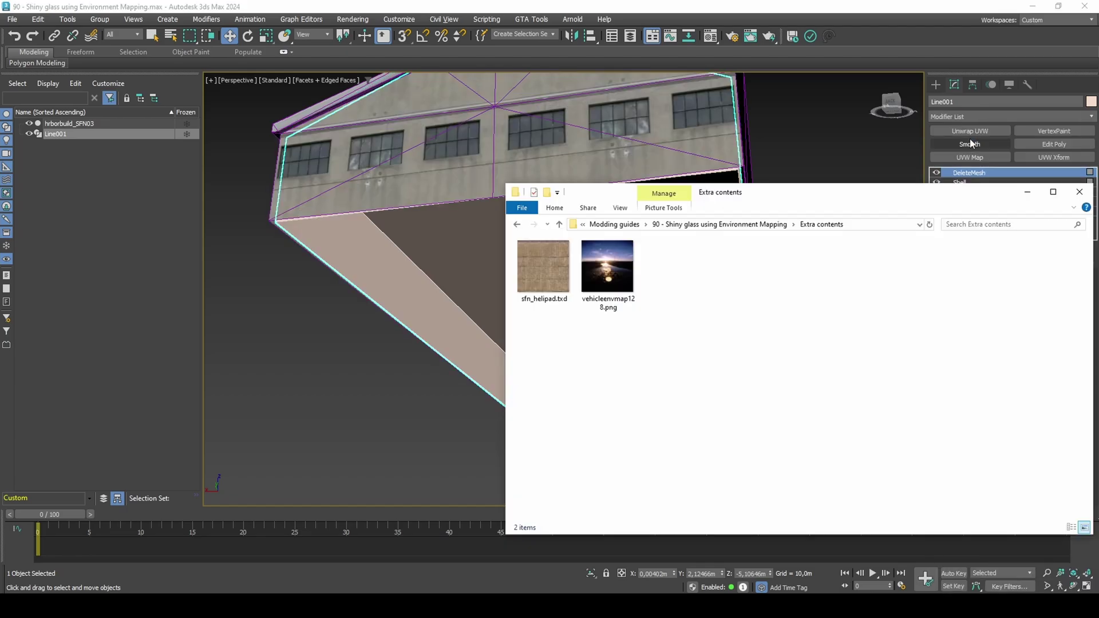
pyautogui.doubleClick(562, 276)
pyautogui.click(416, 283)
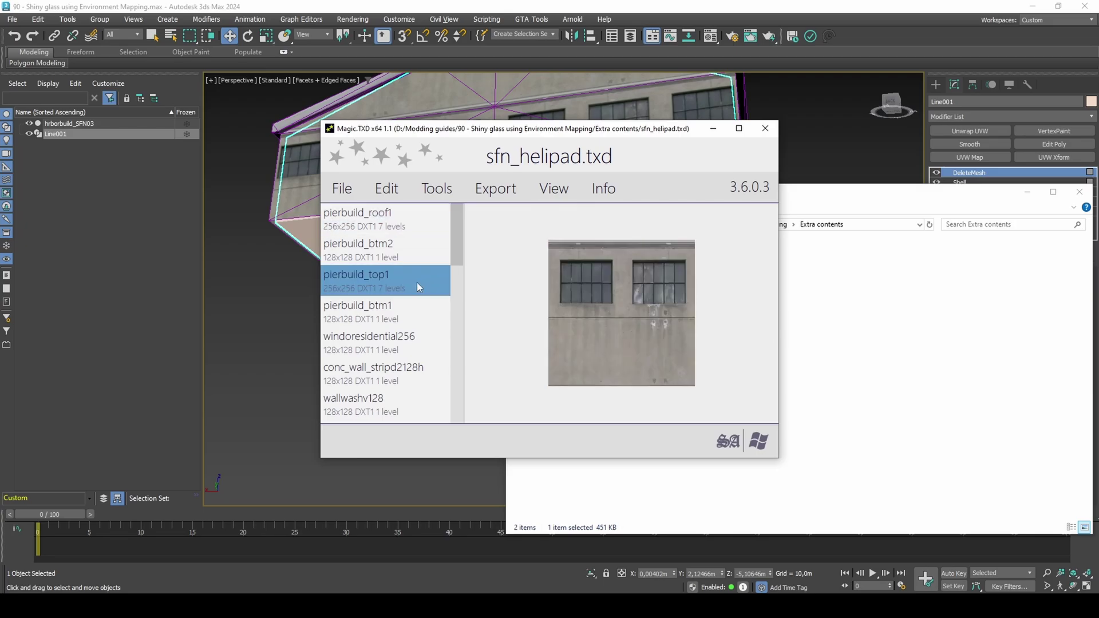
pyautogui.click(494, 189)
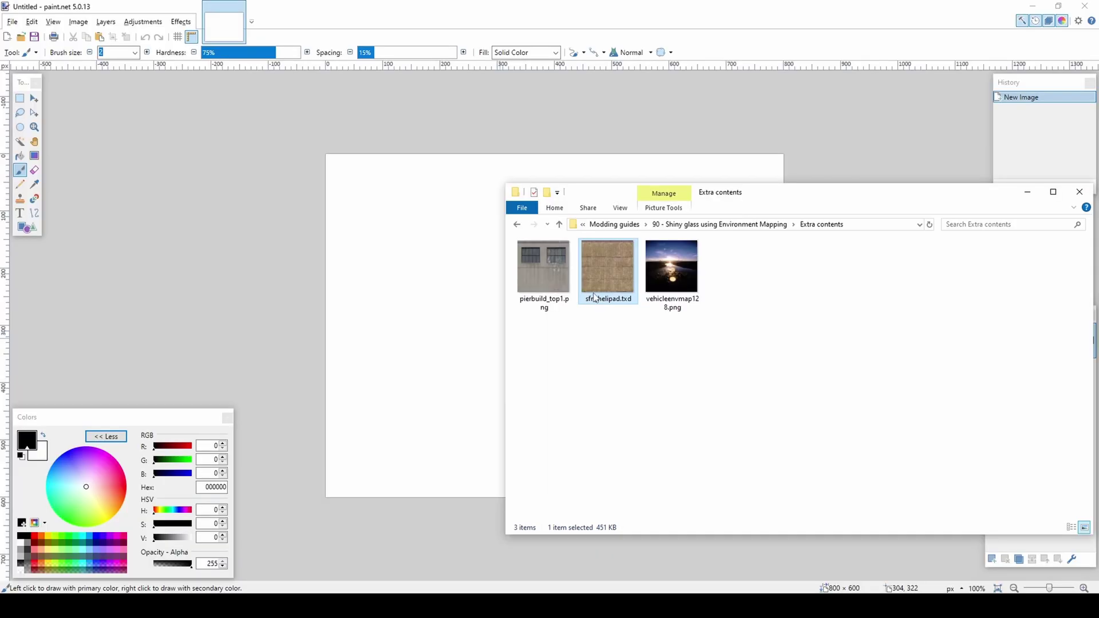
# - Open pierbuild_top1.png in paint.net and cut out the full-width plain wall area below the windows, 256 × 121 pixels
pyautogui.moveTo(542, 266)
pyautogui.mouseDown()
pyautogui.moveTo(456, 287)
pyautogui.moveTo(487, 303)
pyautogui.mouseUp()
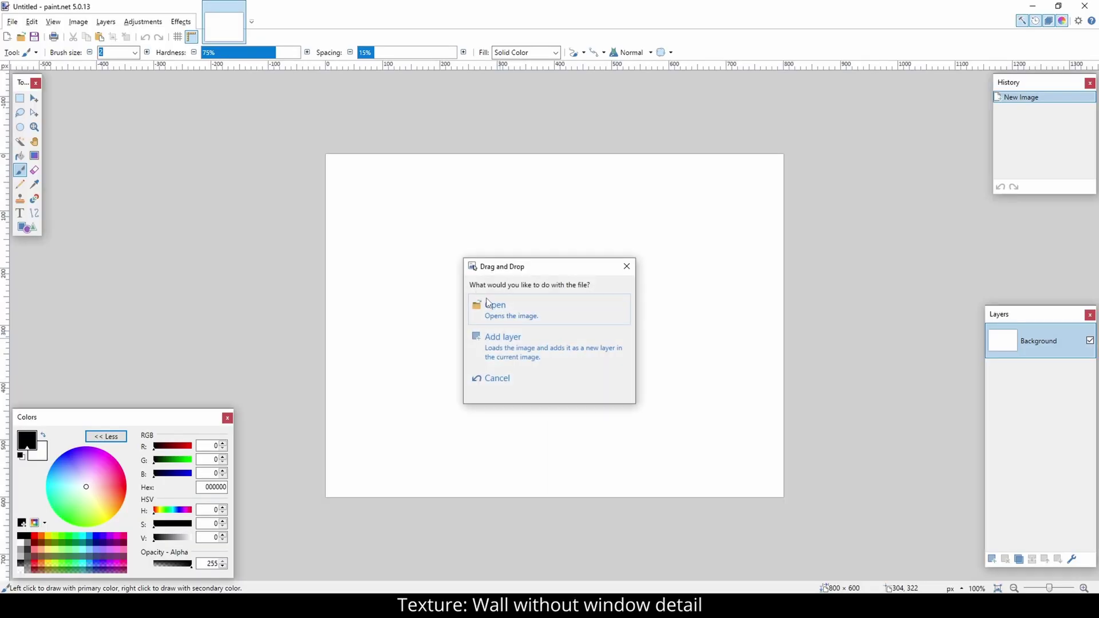
pyautogui.click(488, 303)
pyautogui.keyDown('ctrl'); pyautogui.scroll(5, 516, 365); pyautogui.keyUp('ctrl')
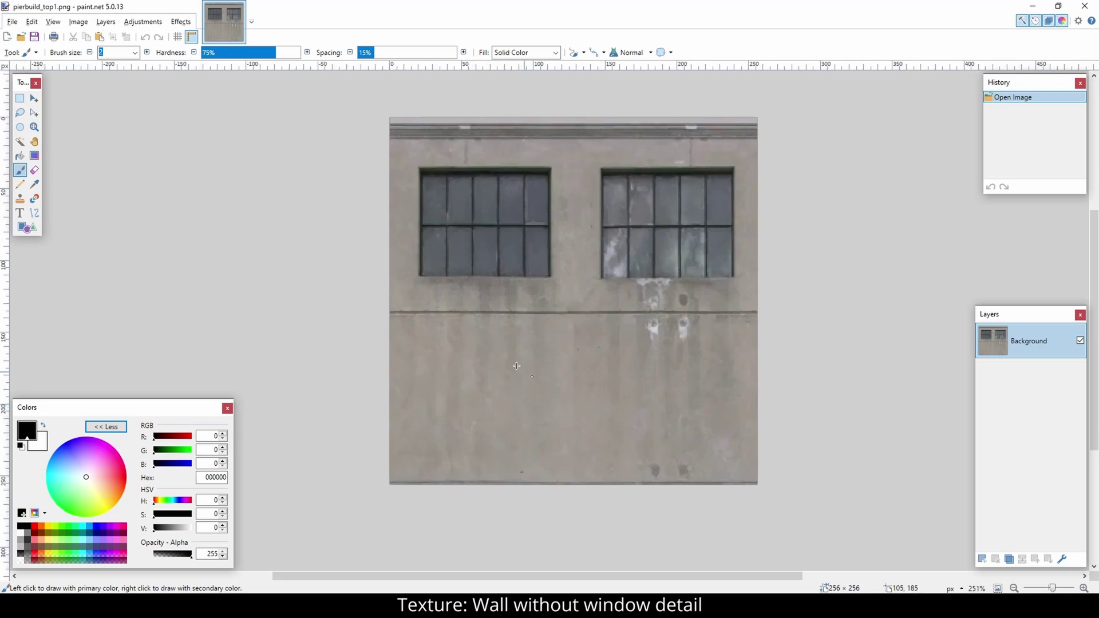
pyautogui.click(20, 99)
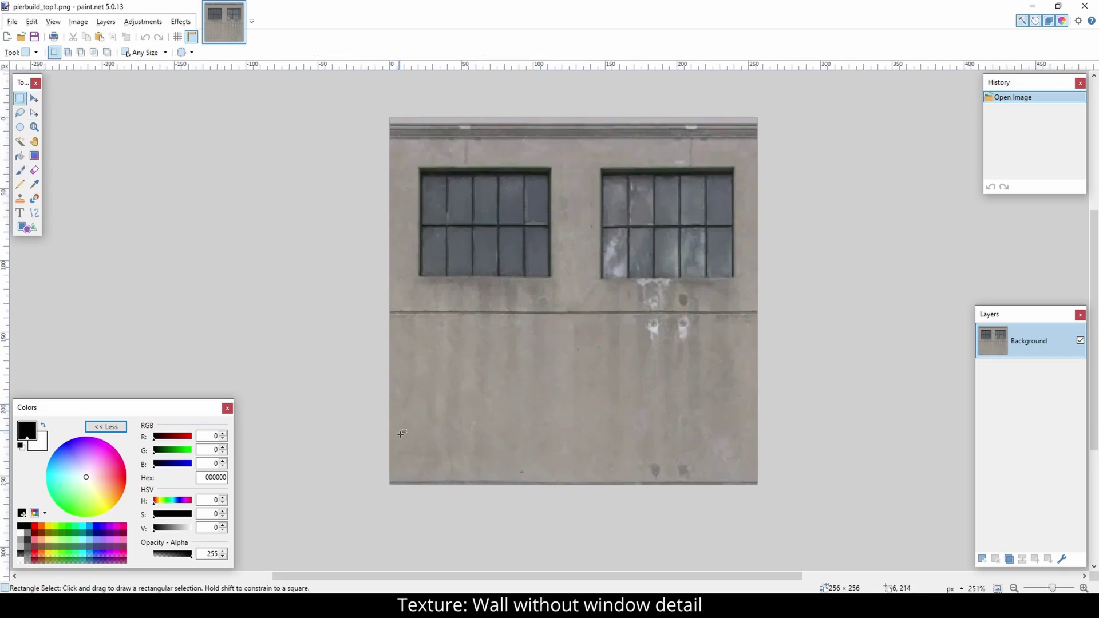
pyautogui.moveTo(391, 496); pyautogui.dragTo(774, 312)
pyautogui.press('Delete')
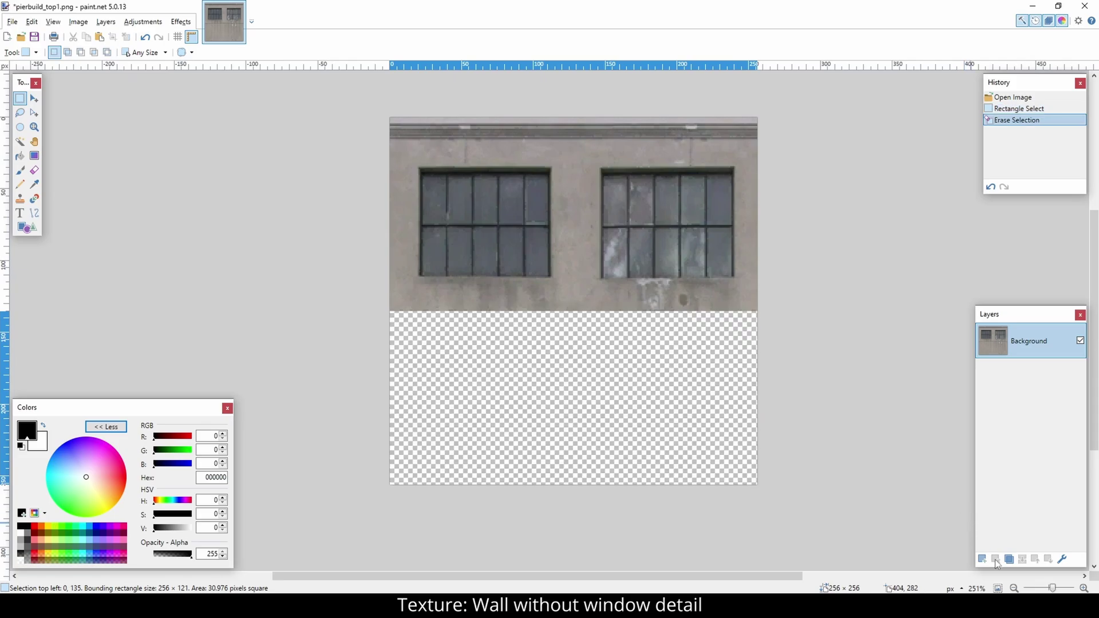
# - Paste the cut wall area in its original place onto two new layers, deselecting after each paste
pyautogui.click(982, 559)
pyautogui.hotkey('ctrl', 'v')
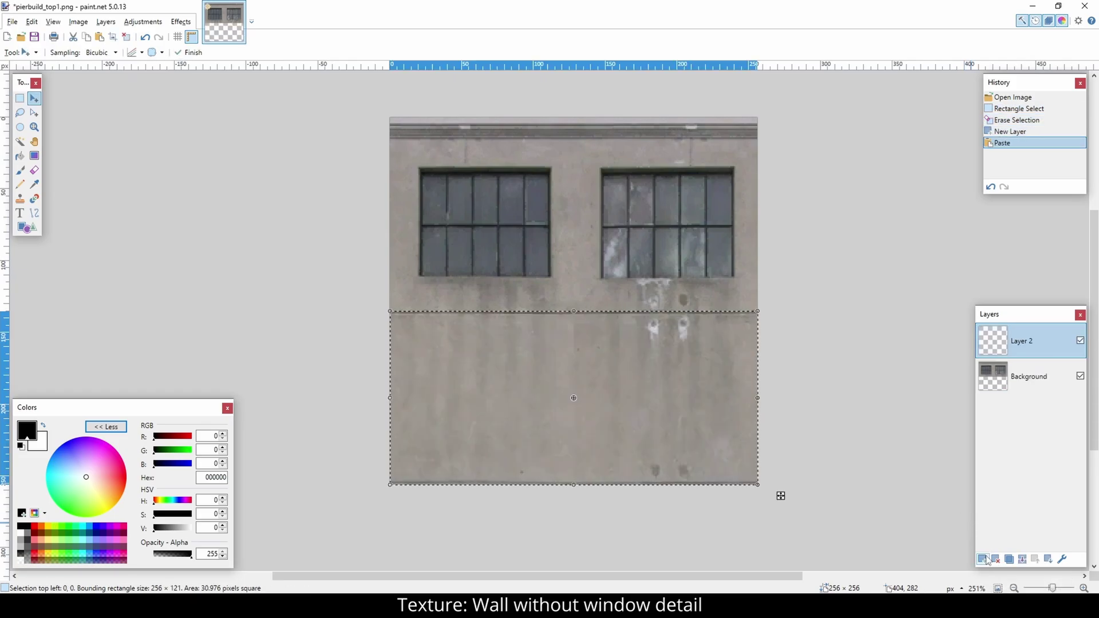
pyautogui.hotkey('ctrl', 'd')
pyautogui.click(984, 559)
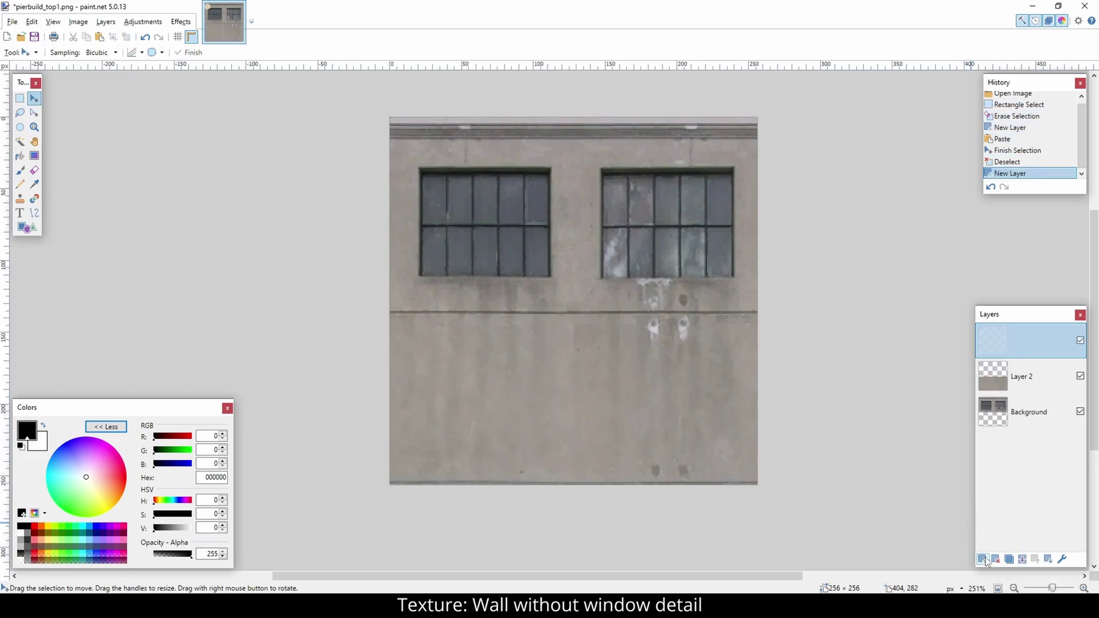
pyautogui.hotkey('ctrl', 'v')
pyautogui.hotkey('ctrl', 'd')
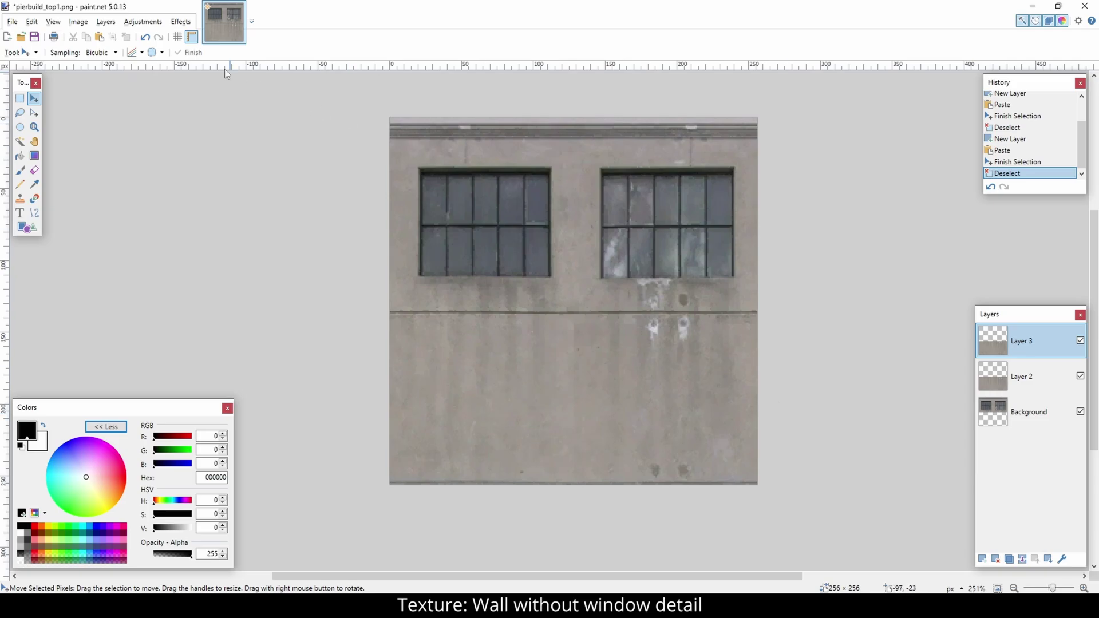
# - Flip Layer 3 vertically so its wall piece covers the windows, and move the layer below Layer 2
pyautogui.click(105, 22)
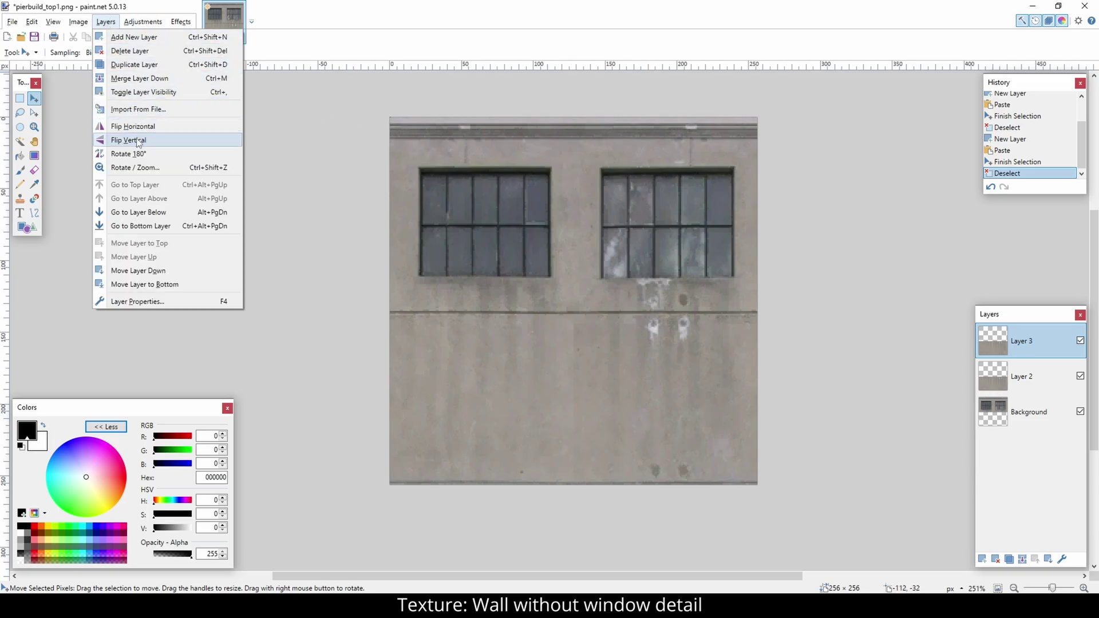
pyautogui.click(137, 140)
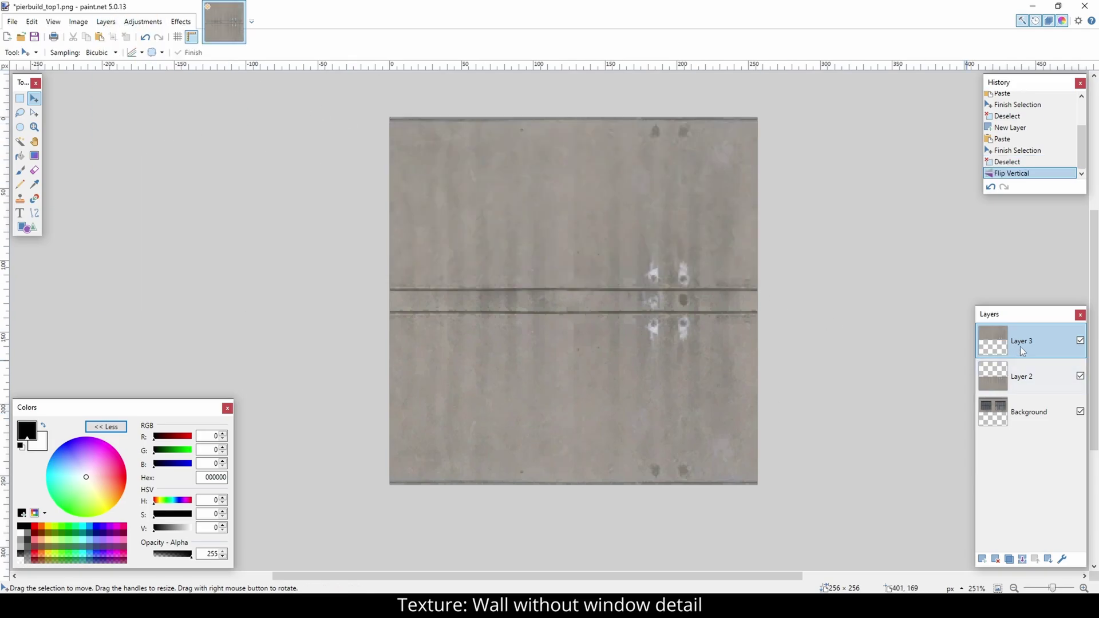
pyautogui.moveTo(1023, 352); pyautogui.dragTo(1028, 375)
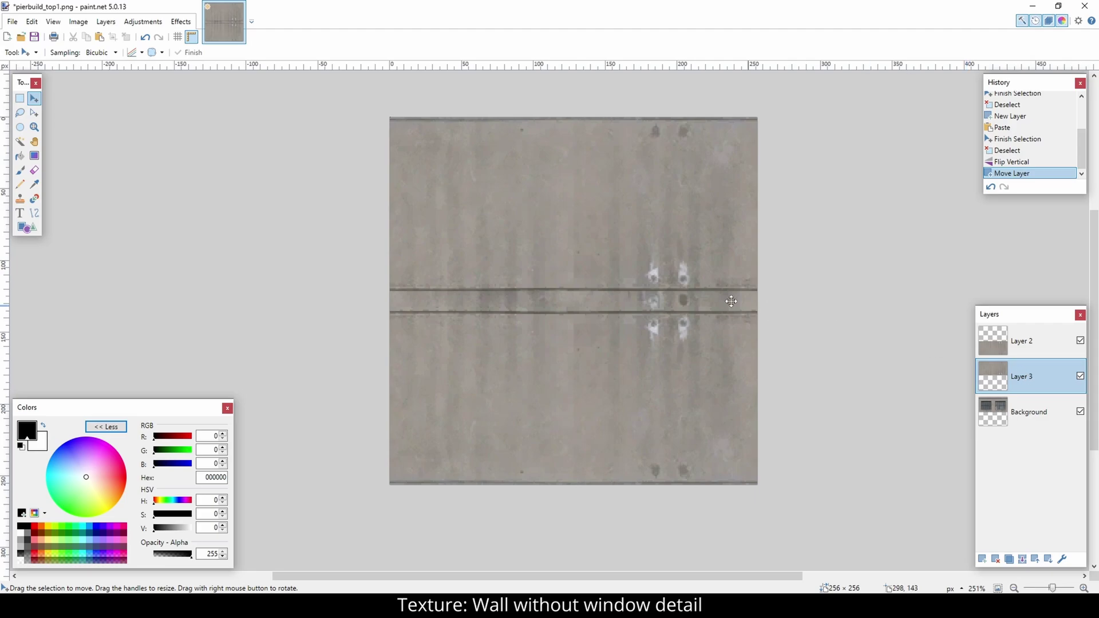
# - Shift all of Layer 3 down 20 pixels to align the wall joint with Layer 2, and deselect
pyautogui.hotkey('ctrl', 'a')
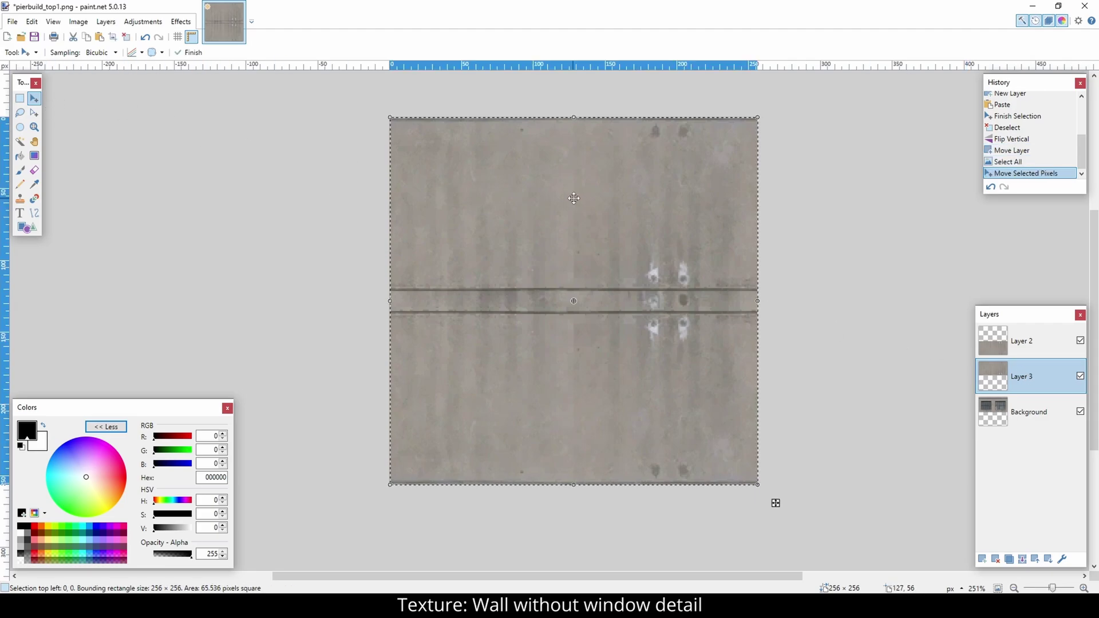
pyautogui.moveTo(574, 169); pyautogui.dragTo(574, 198)
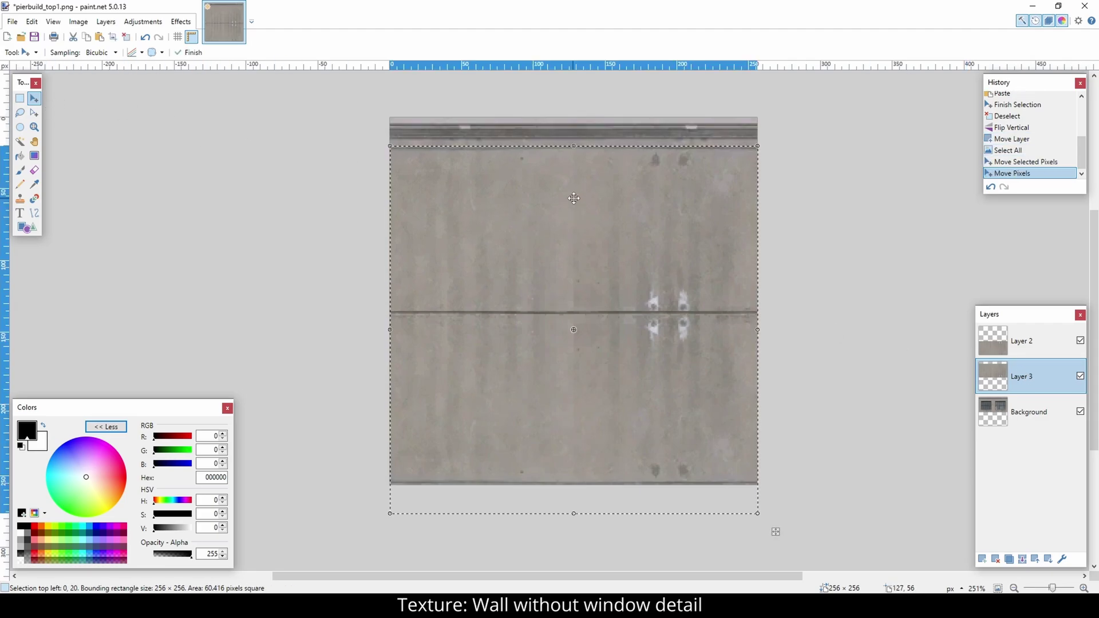
pyautogui.hotkey('ctrl', 'd')
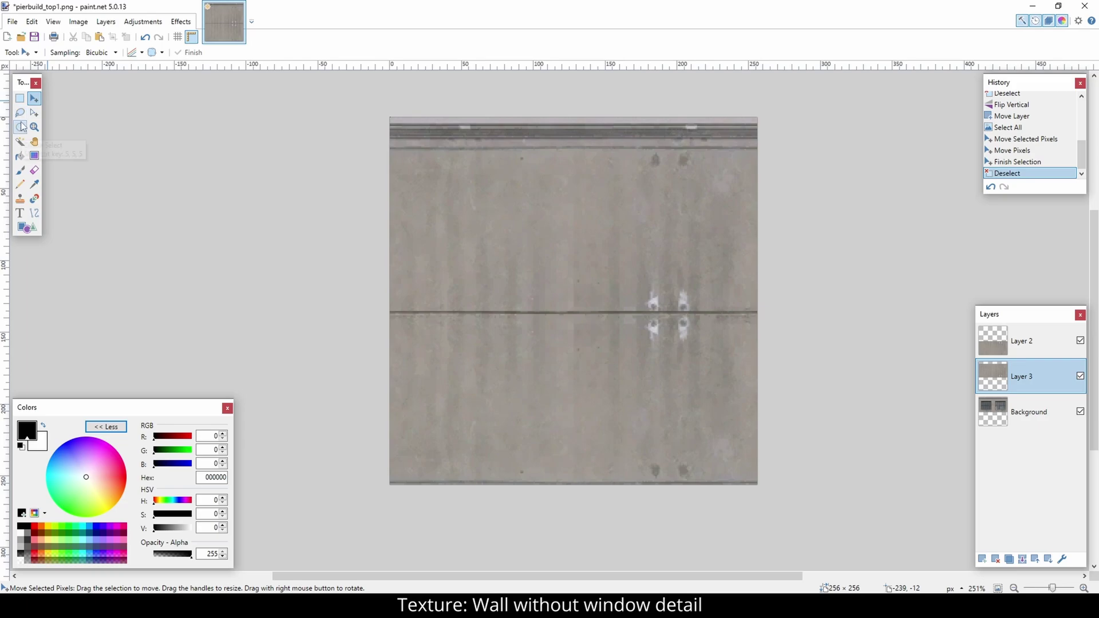
# - Select only the wall piece on Layer 3 with the Magic Wand and an inverted selection, and move it up 4 pixels
pyautogui.click(23, 143)
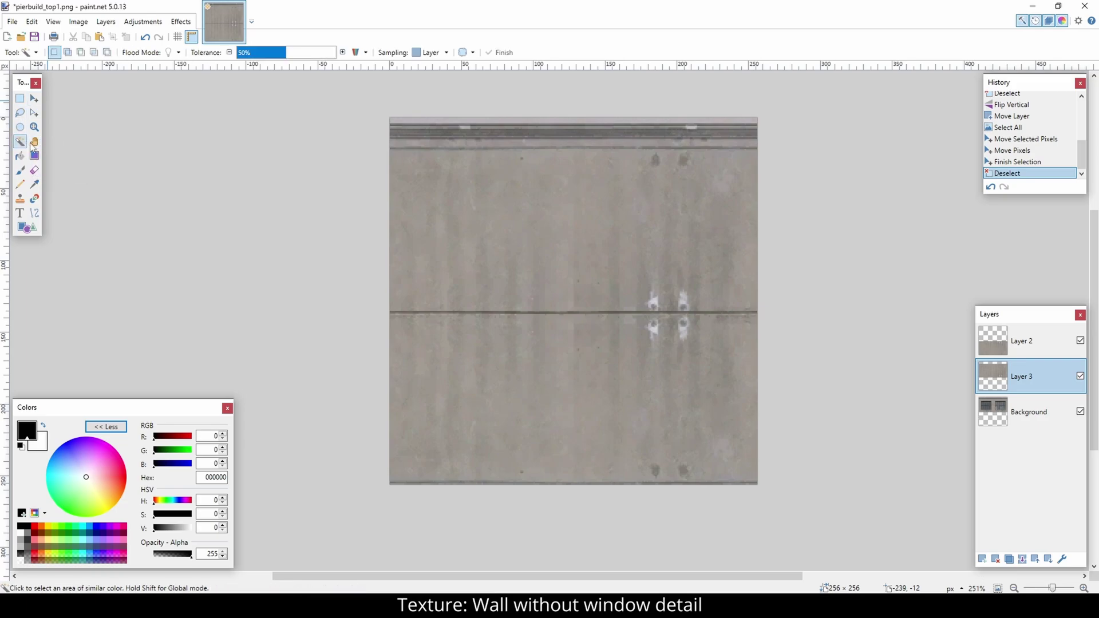
pyautogui.click(509, 132)
pyautogui.keyDown('ctrl'); pyautogui.click(611, 380); pyautogui.keyUp('ctrl')
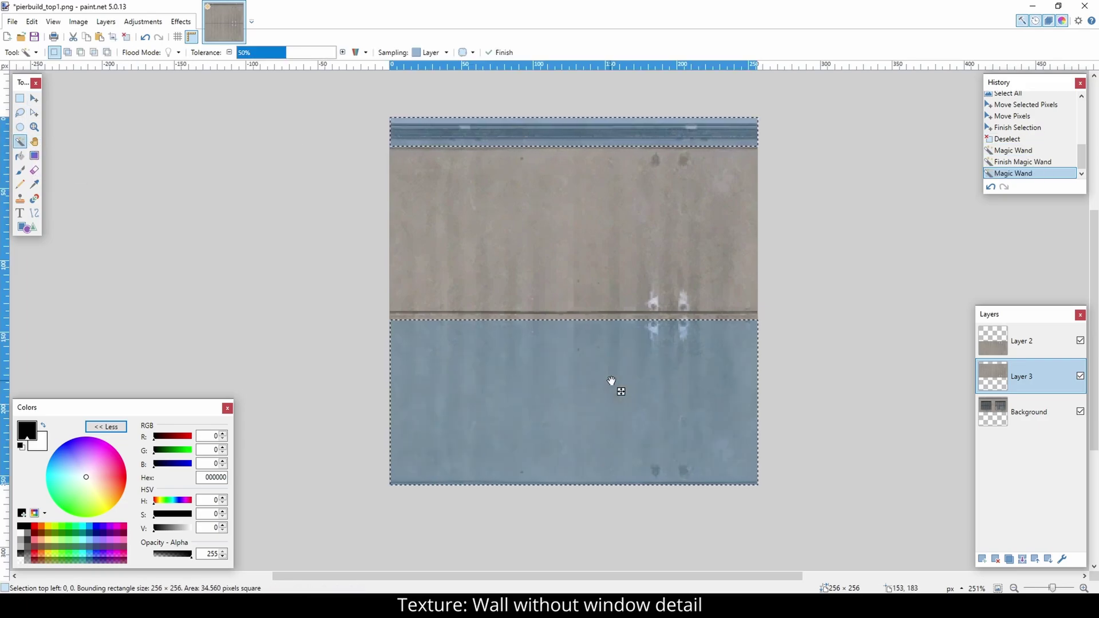
pyautogui.hotkey('ctrl', 'i')
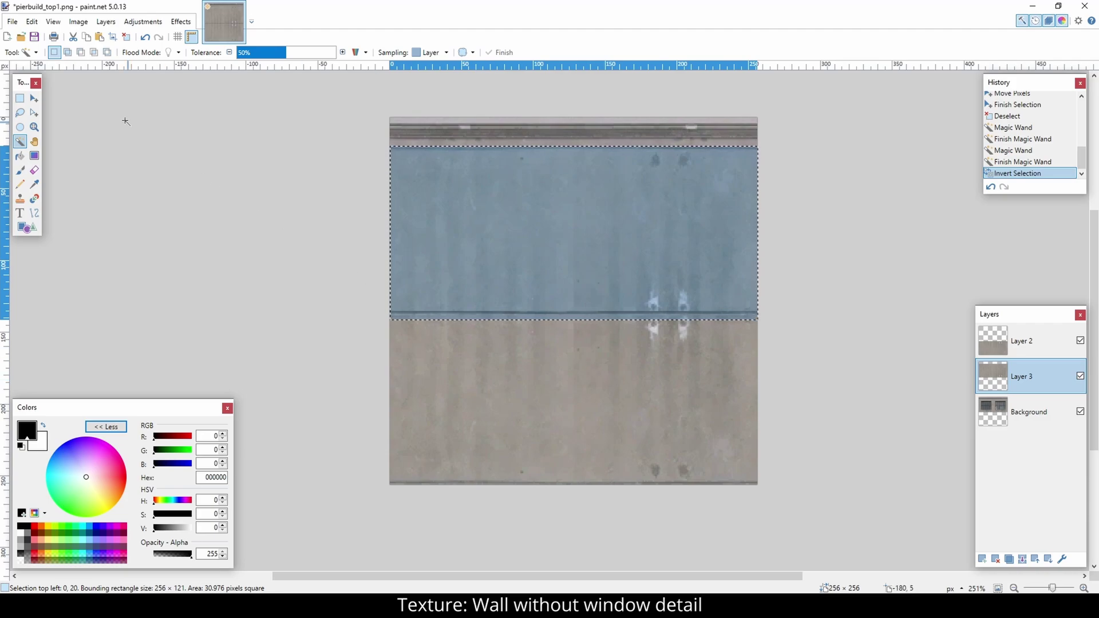
pyautogui.click(34, 98)
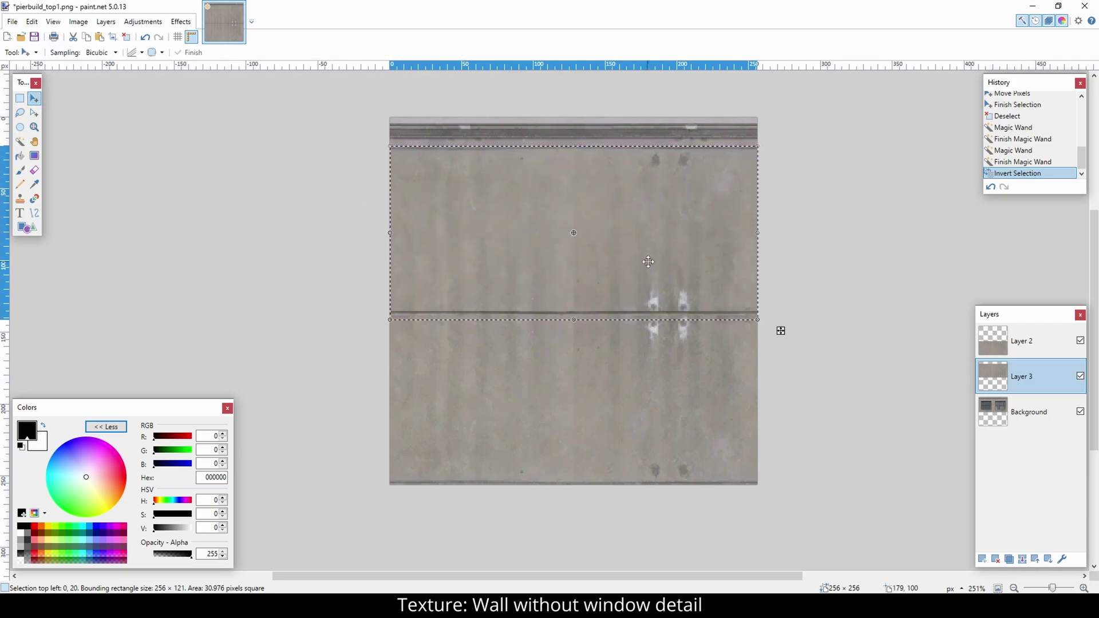
pyautogui.press('Up')
pyautogui.press('Up')
pyautogui.press('Up')
pyautogui.press('Up')
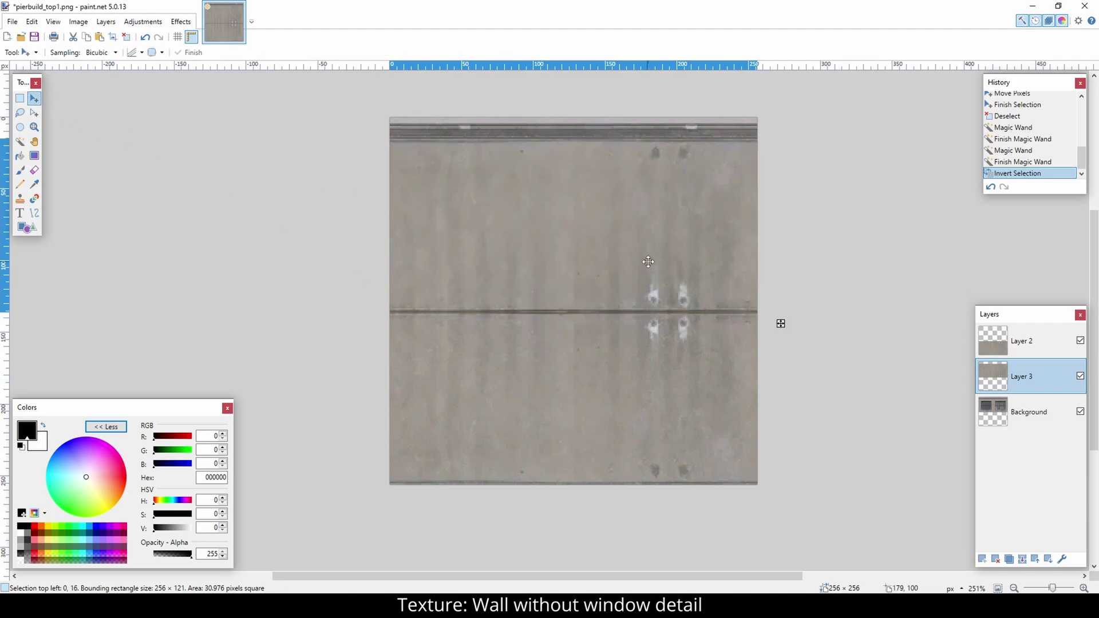
pyautogui.press('Down')
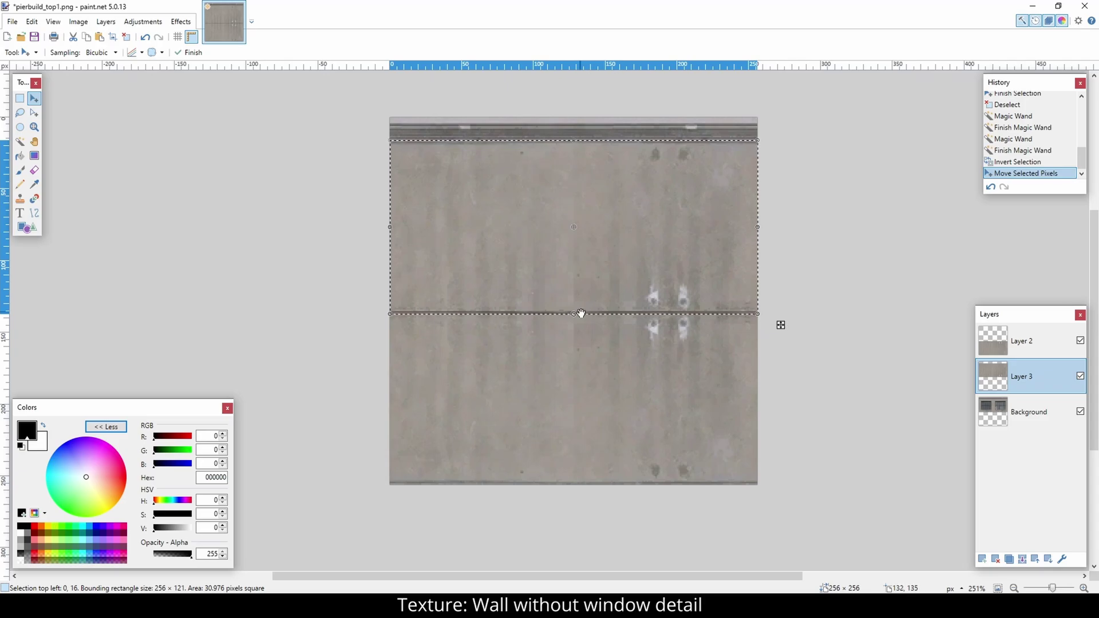
# - Stretch the selected Layer 3 wall piece downward to 256 × 135 pixels, keeping its upper edge under the cornice
pyautogui.moveTo(573, 314); pyautogui.dragTo(573, 332)
pyautogui.keyDown('ctrl'); pyautogui.scroll(5, 574, 92); pyautogui.keyUp('ctrl')
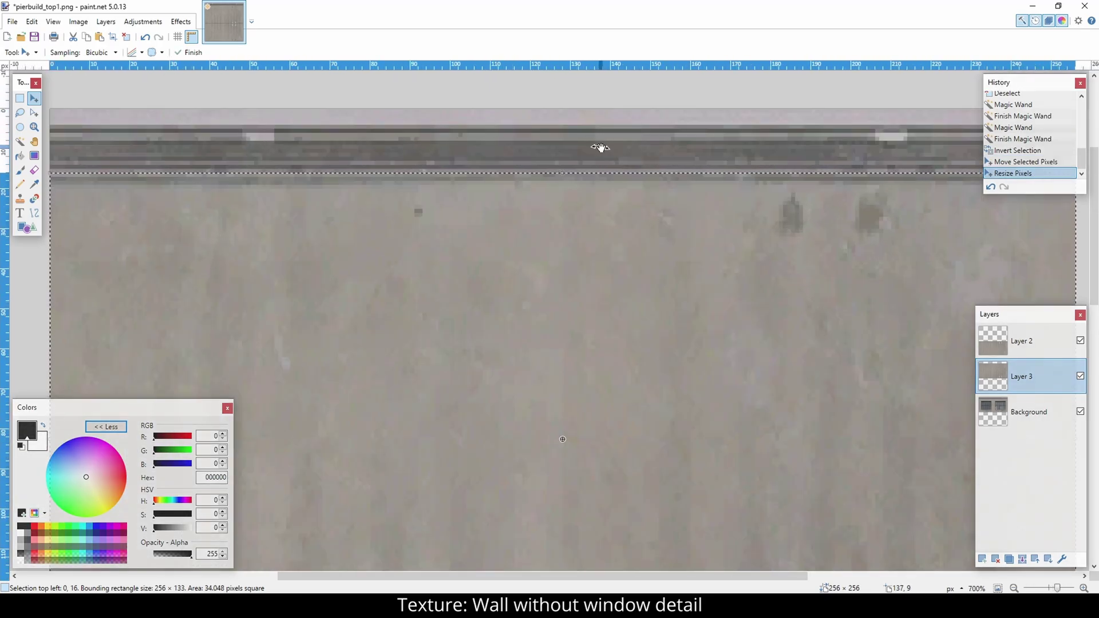
pyautogui.moveTo(600, 147); pyautogui.dragTo(595, 143)
pyautogui.keyDown('ctrl'); pyautogui.scroll(-3, 566, 138); pyautogui.keyUp('ctrl')
pyautogui.keyDown('ctrl'); pyautogui.scroll(1, 667, 426); pyautogui.keyUp('ctrl')
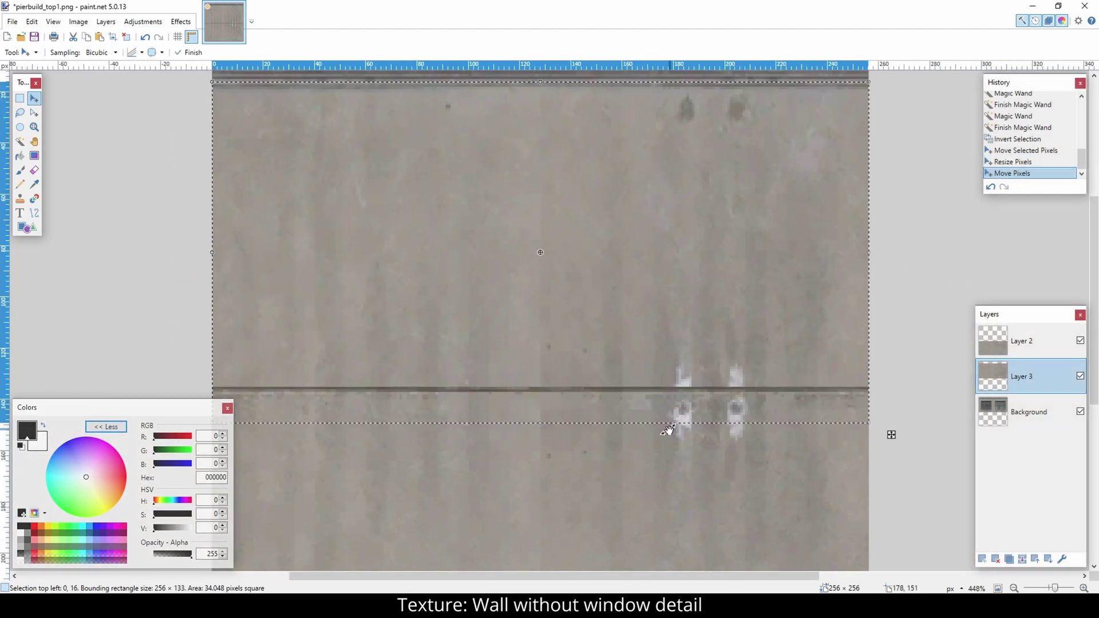
pyautogui.moveTo(542, 424)
pyautogui.mouseDown()
pyautogui.moveTo(539, 437)
pyautogui.moveTo(543, 427)
pyautogui.mouseUp()
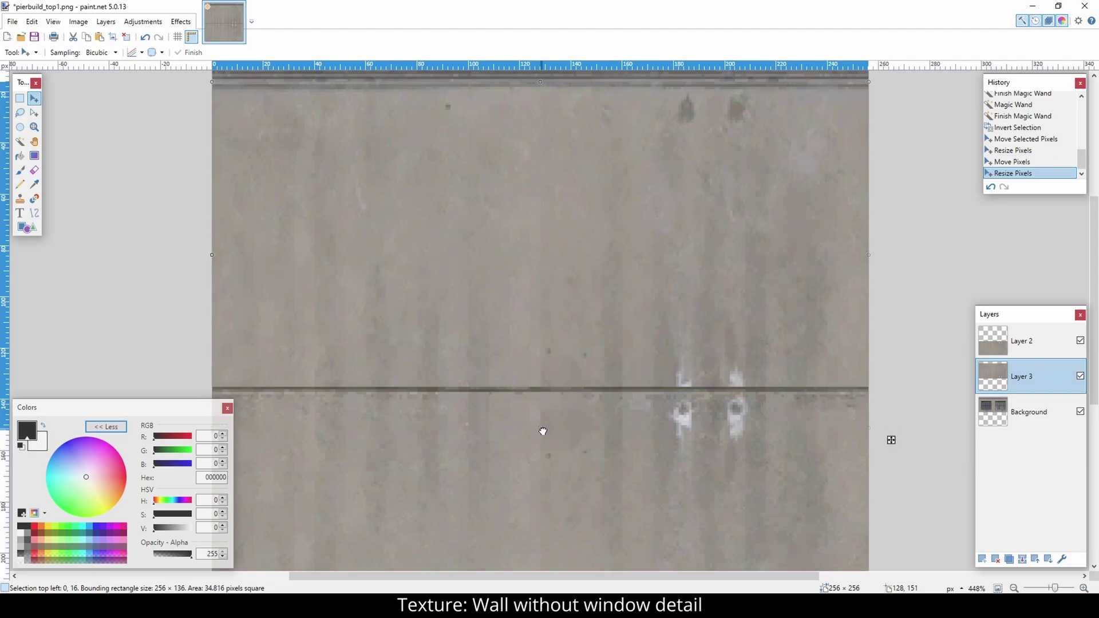
pyautogui.moveTo(543, 431); pyautogui.dragTo(543, 431)
pyautogui.keyDown('ctrl'); pyautogui.scroll(-6, 637, 325); pyautogui.keyUp('ctrl')
pyautogui.keyDown('ctrl'); pyautogui.scroll(2, 638, 292); pyautogui.keyUp('ctrl')
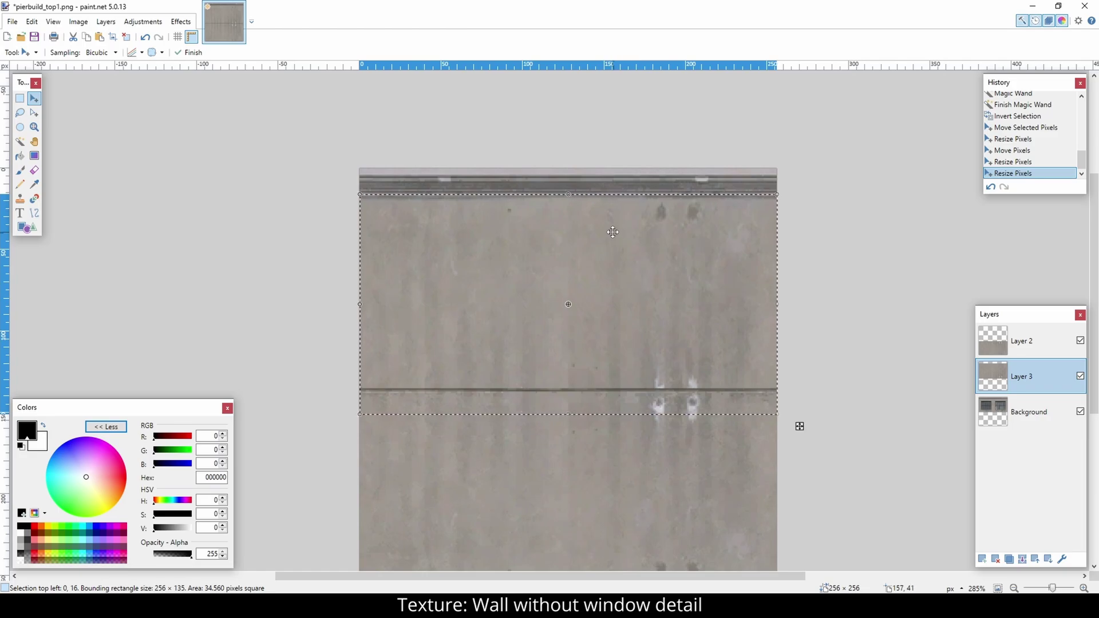
pyautogui.keyDown('ctrl'); pyautogui.scroll(-1, 611, 360); pyautogui.keyUp('ctrl')
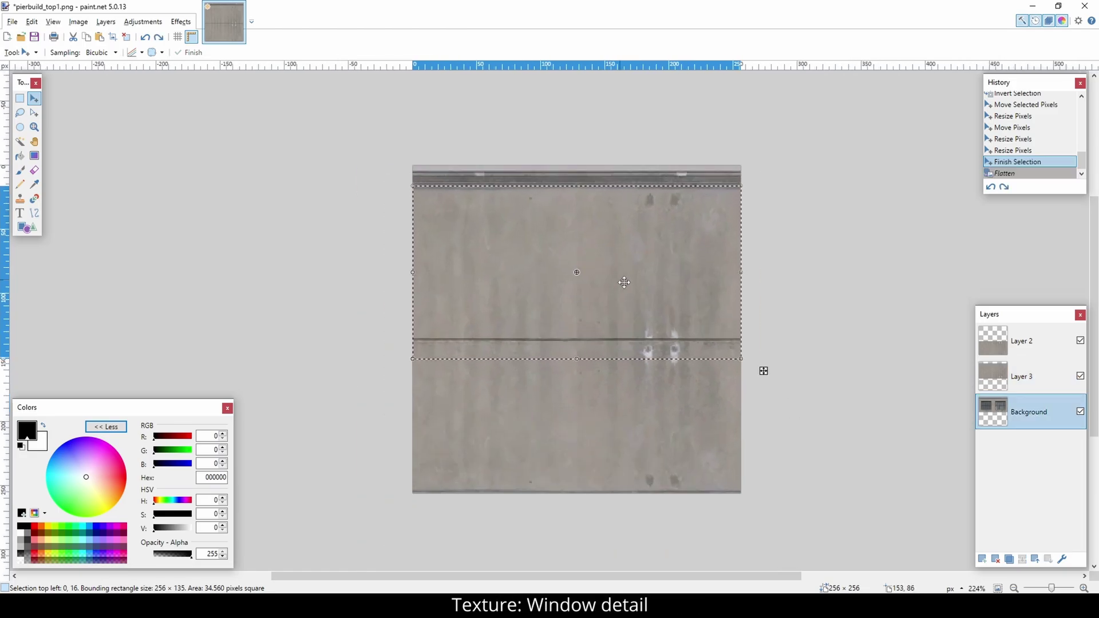
# - Hide Layer 2 and Layer 3, and select the left window on the Background layer, 91 × 75 pixels
pyautogui.click(1080, 340)
pyautogui.click(1078, 376)
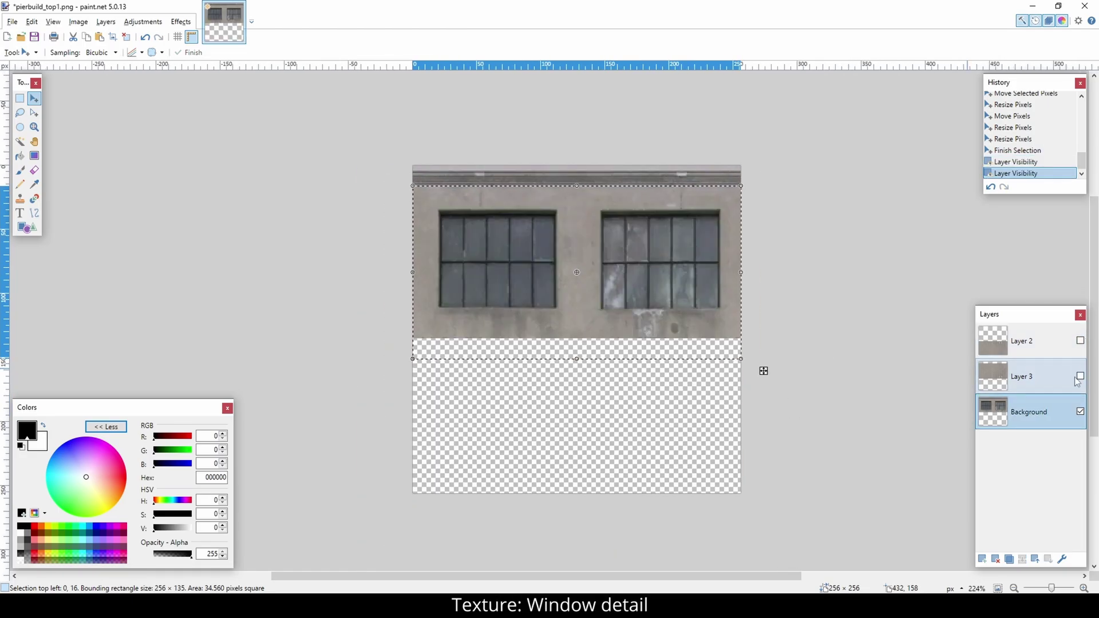
pyautogui.keyDown('ctrl'); pyautogui.scroll(5, 481, 228); pyautogui.keyUp('ctrl')
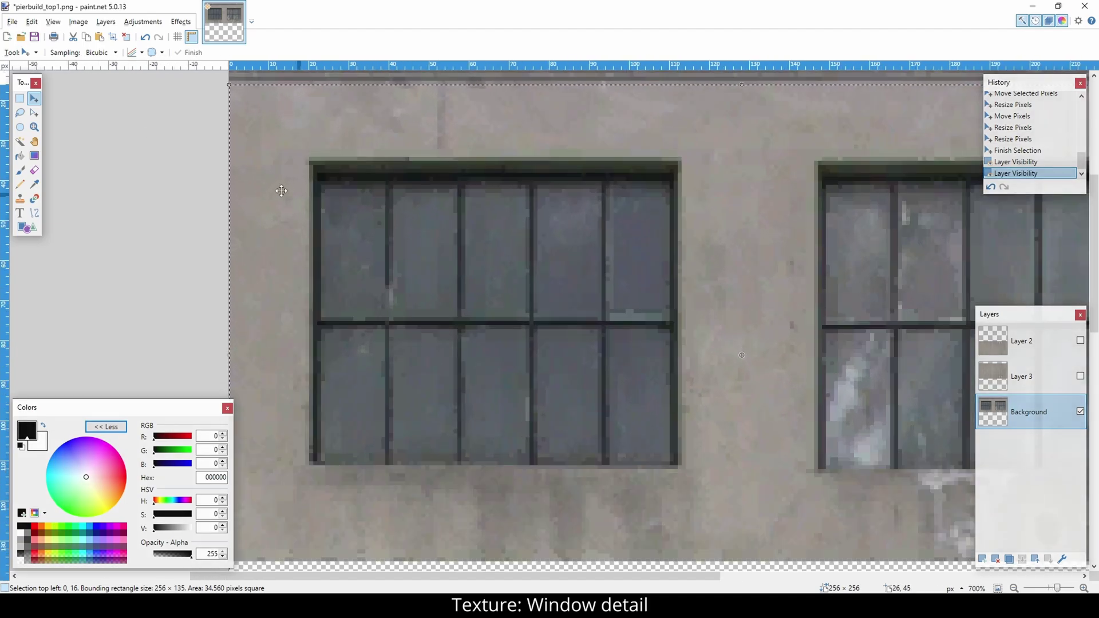
pyautogui.press('s')
pyautogui.keyDown('ctrl'); pyautogui.scroll(1, 325, 224); pyautogui.keyUp('ctrl')
pyautogui.click(327, 179)
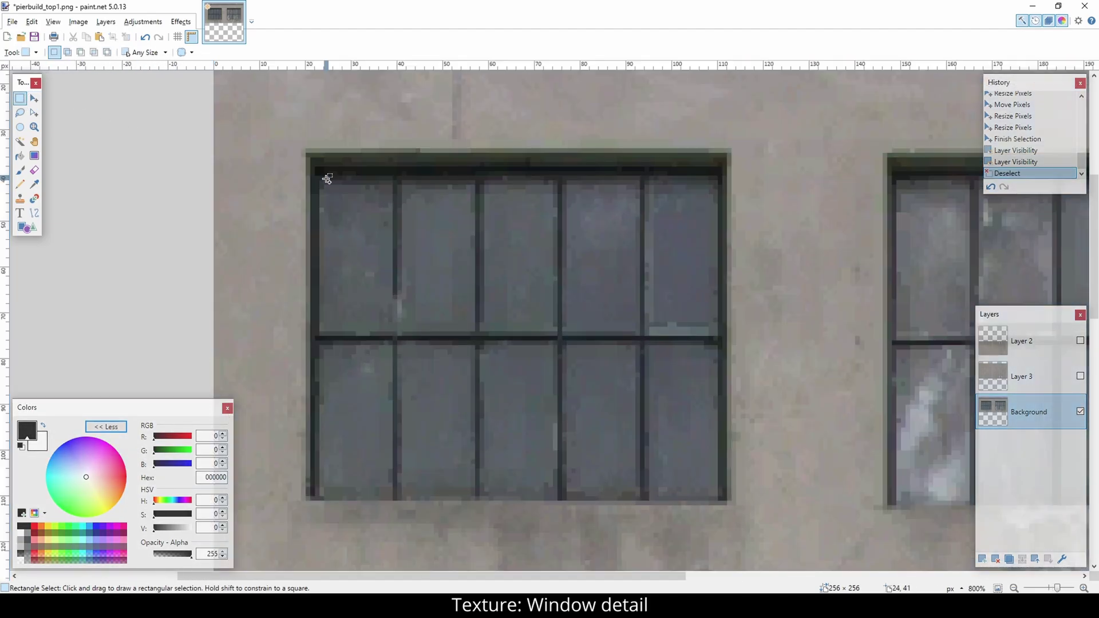
pyautogui.moveTo(314, 159); pyautogui.dragTo(725, 496)
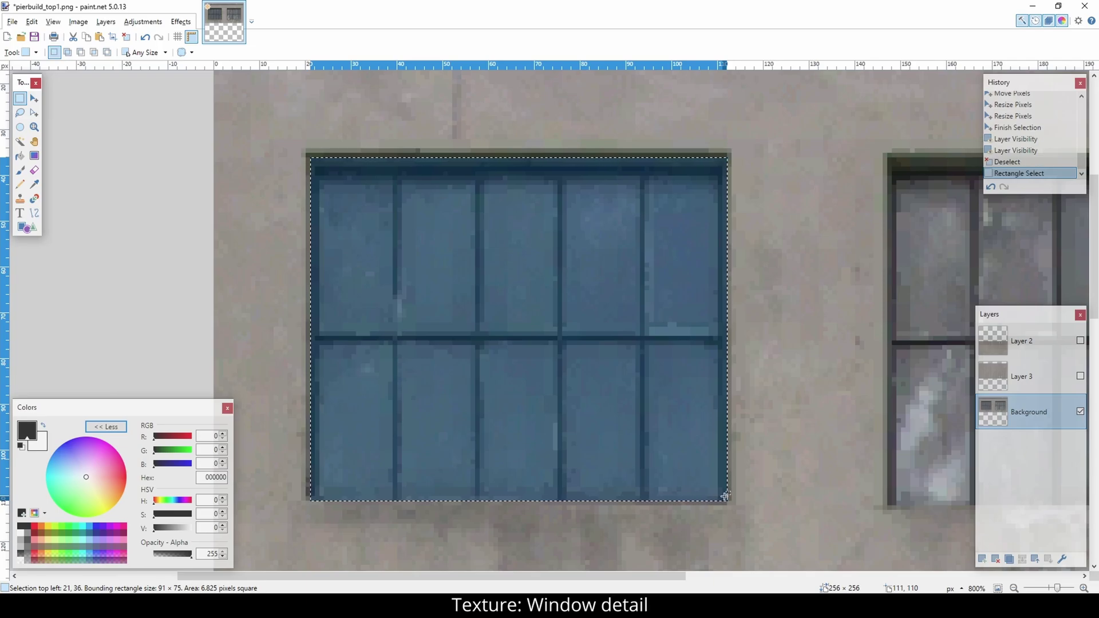
# - Create a new 91 × 75 pixel image and paste the copied window into it
pyautogui.click(12, 22)
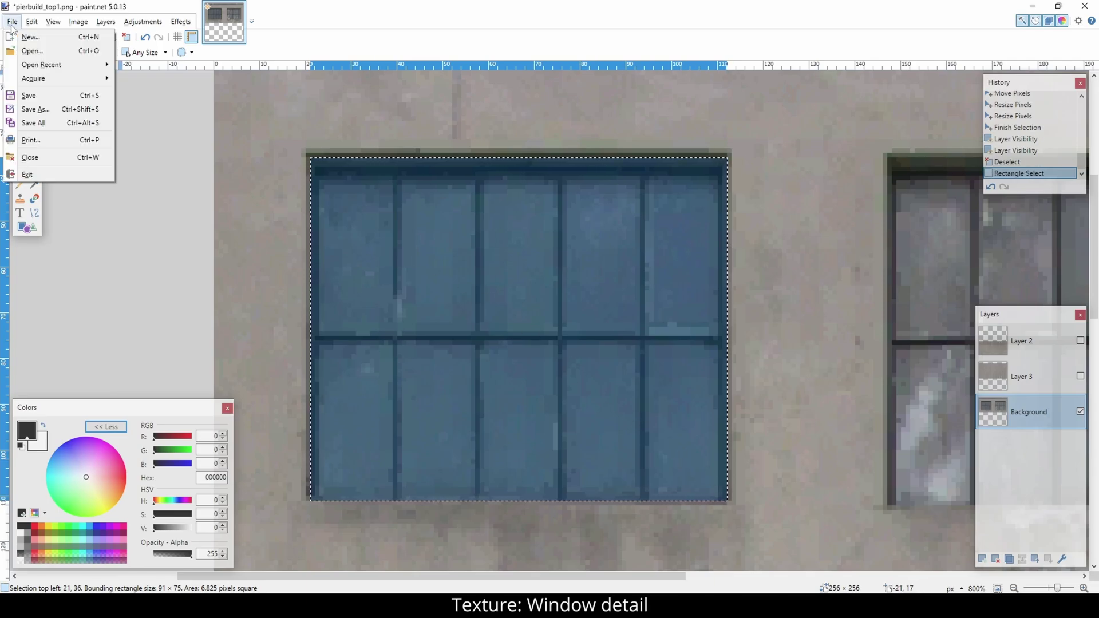
pyautogui.click(30, 37)
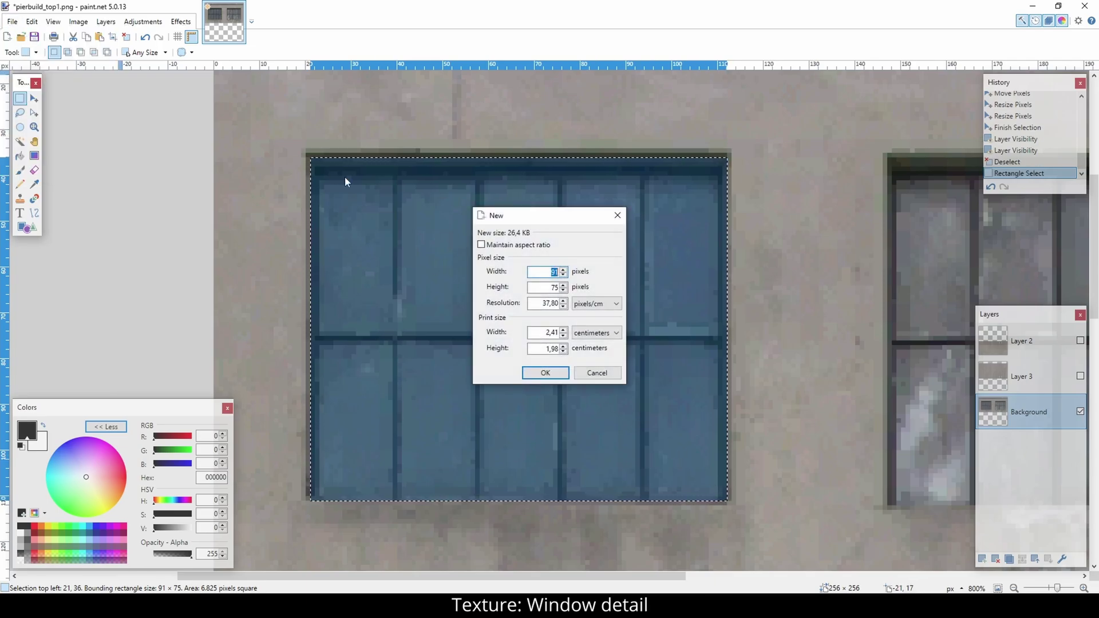
pyautogui.click(550, 372)
pyautogui.hotkey('ctrl', 'v')
pyautogui.keyDown('ctrl'); pyautogui.scroll(2, 559, 343); pyautogui.keyUp('ctrl')
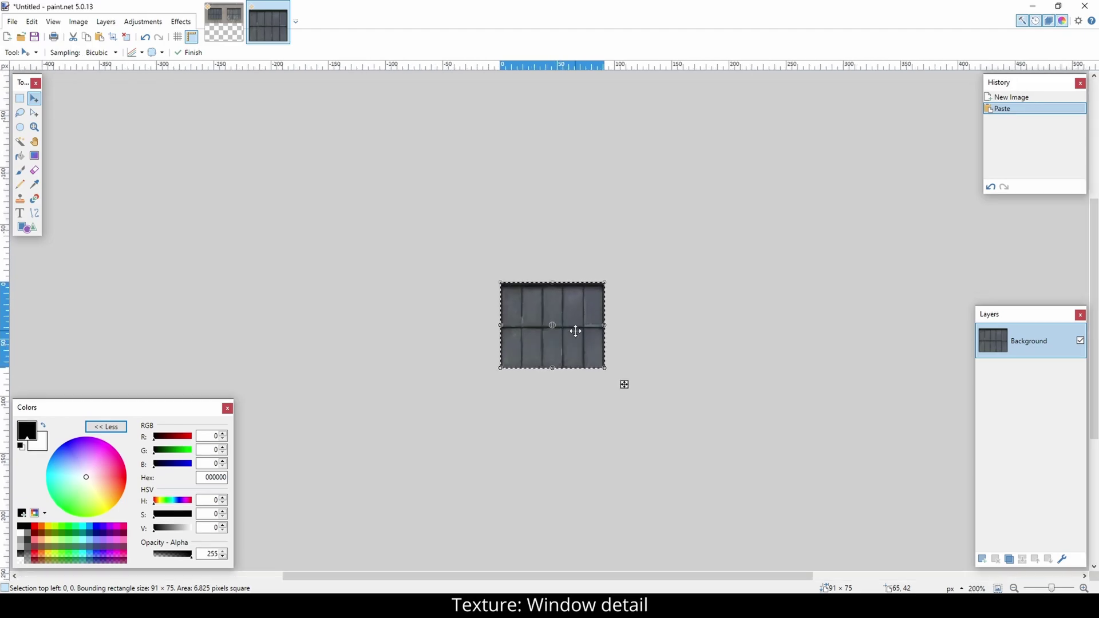
# - Resize the window image to 128 × 64 pixels with Nearest Neighbor resampling, comparing it with the original proportions
pyautogui.hotkey('ctrl', 'r')
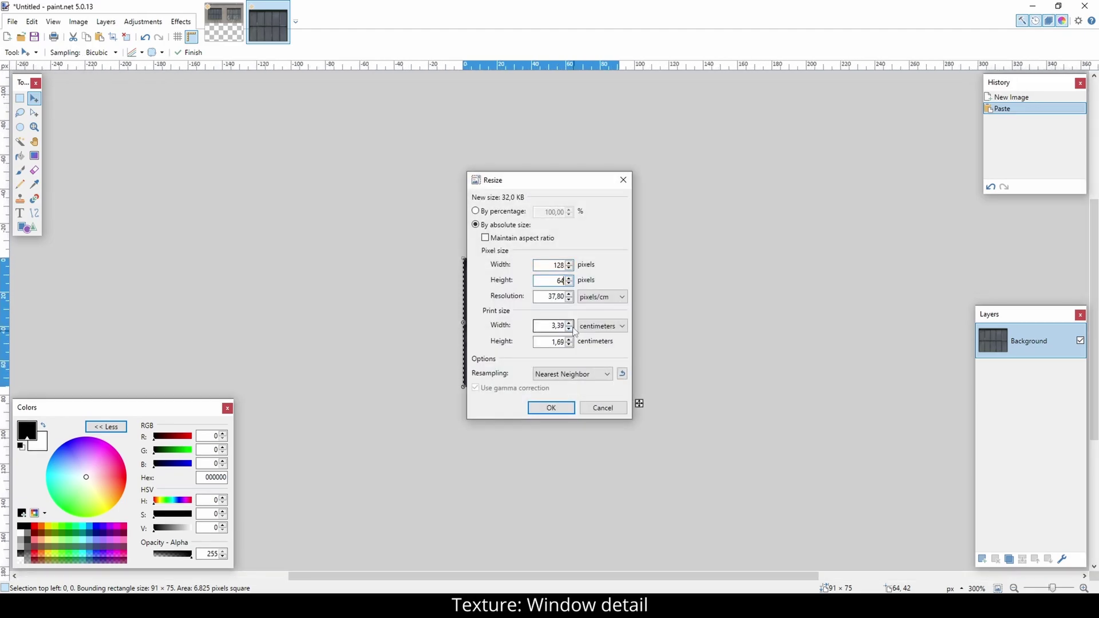
pyautogui.press('Return')
pyautogui.keyDown('ctrl'); pyautogui.scroll(1, 592, 322); pyautogui.keyUp('ctrl')
pyautogui.hotkey('ctrl', 'z')
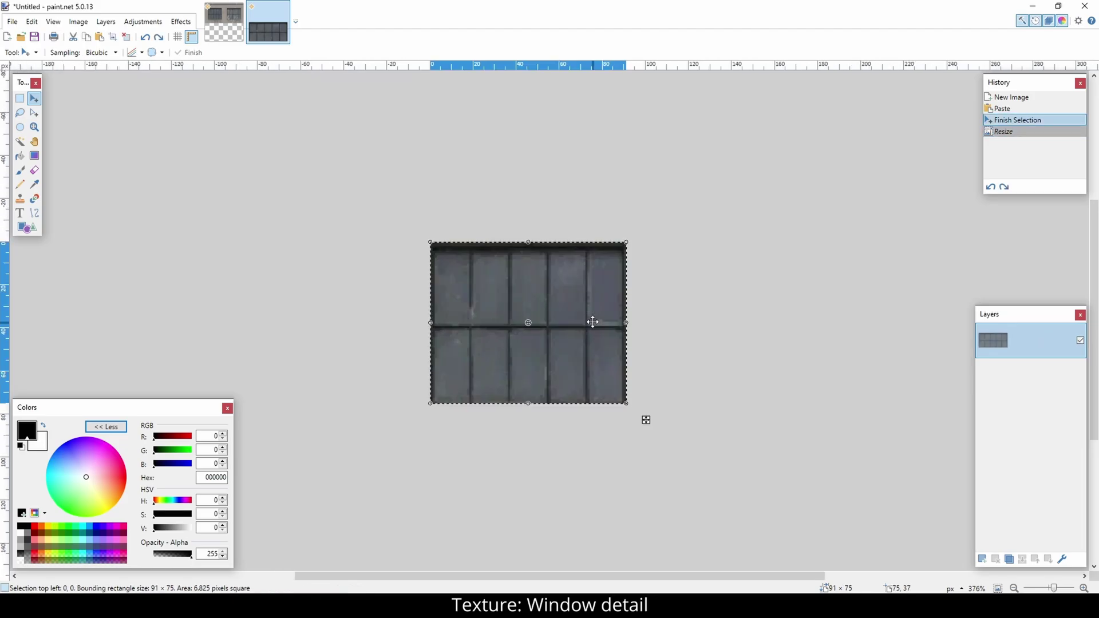
pyautogui.hotkey('ctrl', 'y')
pyautogui.hotkey('ctrl', 'z')
pyautogui.hotkey('ctrl', 'y')
pyautogui.keyDown('ctrl'); pyautogui.scroll(1, 587, 328); pyautogui.keyUp('ctrl')
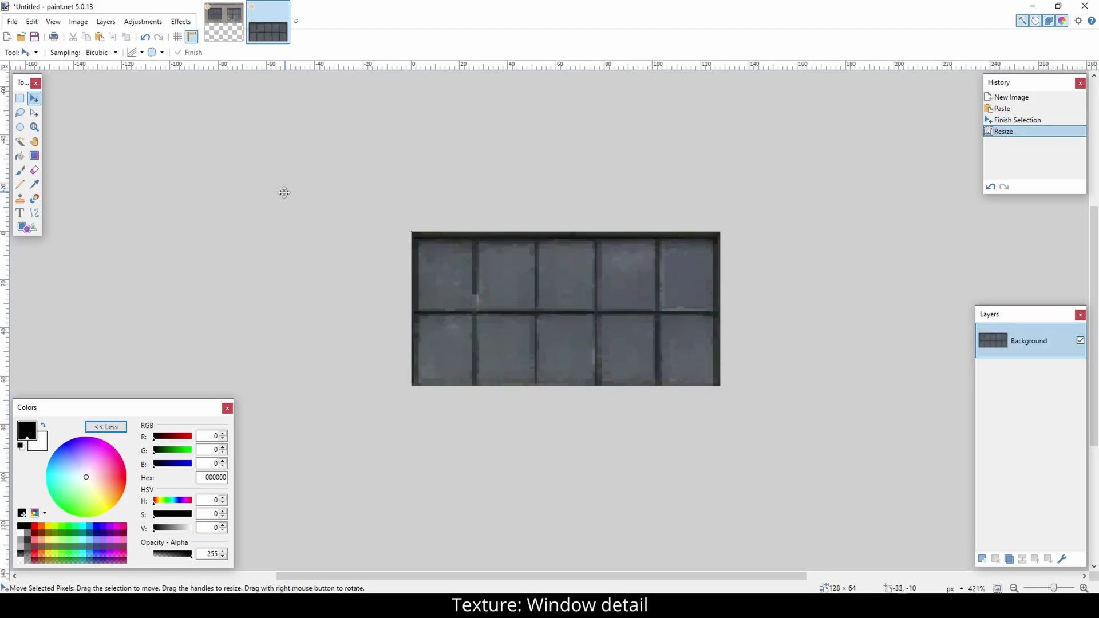
# - Select the 122 × 58 pixel area inside the outer window frame and subtract all inner bars, leaving only the ten glass panes
pyautogui.click(22, 101)
pyautogui.keyDown('ctrl'); pyautogui.scroll(2, 618, 321); pyautogui.keyUp('ctrl')
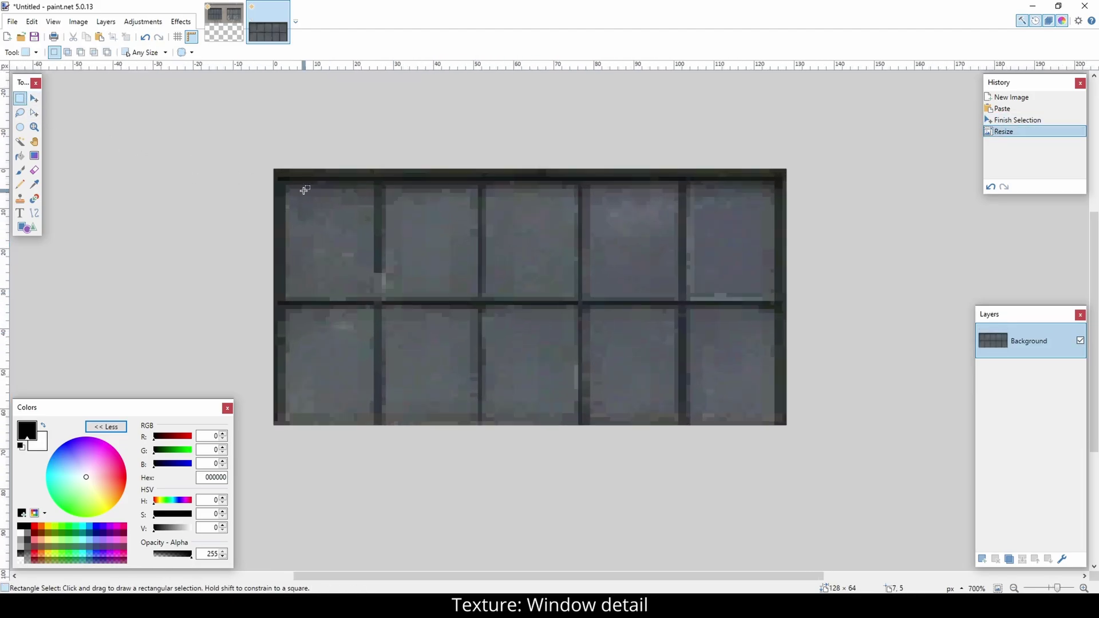
pyautogui.keyDown('ctrl'); pyautogui.scroll(1, 300, 196); pyautogui.keyUp('ctrl')
pyautogui.keyDown('ctrl'); pyautogui.scroll(-1, 268, 184); pyautogui.keyUp('ctrl')
pyautogui.keyDown('ctrl'); pyautogui.scroll(1, 366, 232); pyautogui.keyUp('ctrl')
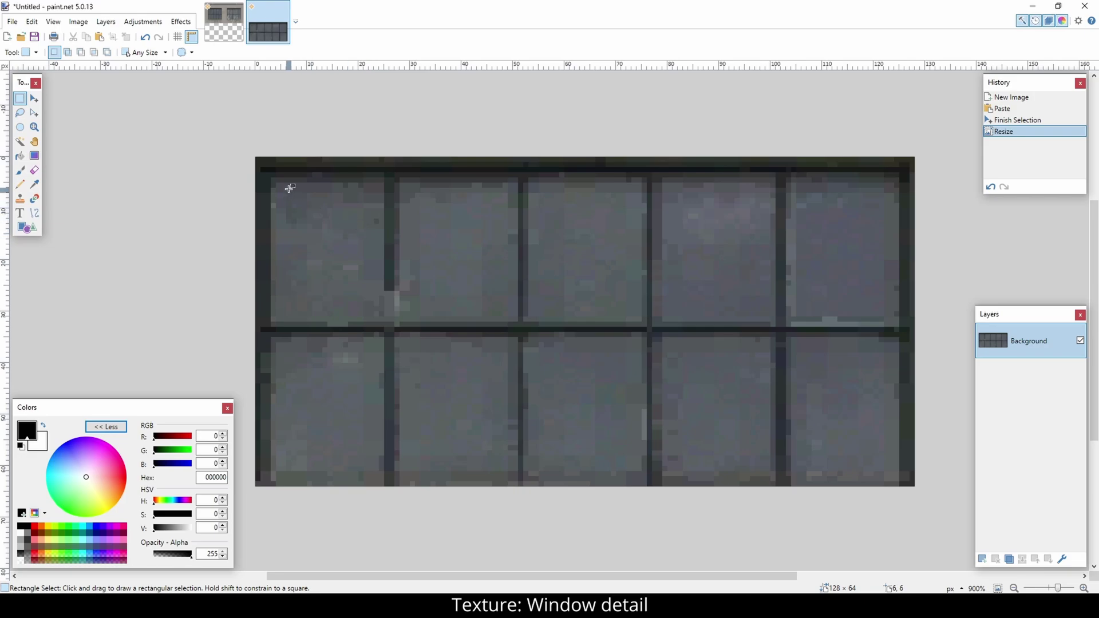
pyautogui.moveTo(275, 181); pyautogui.dragTo(897, 471)
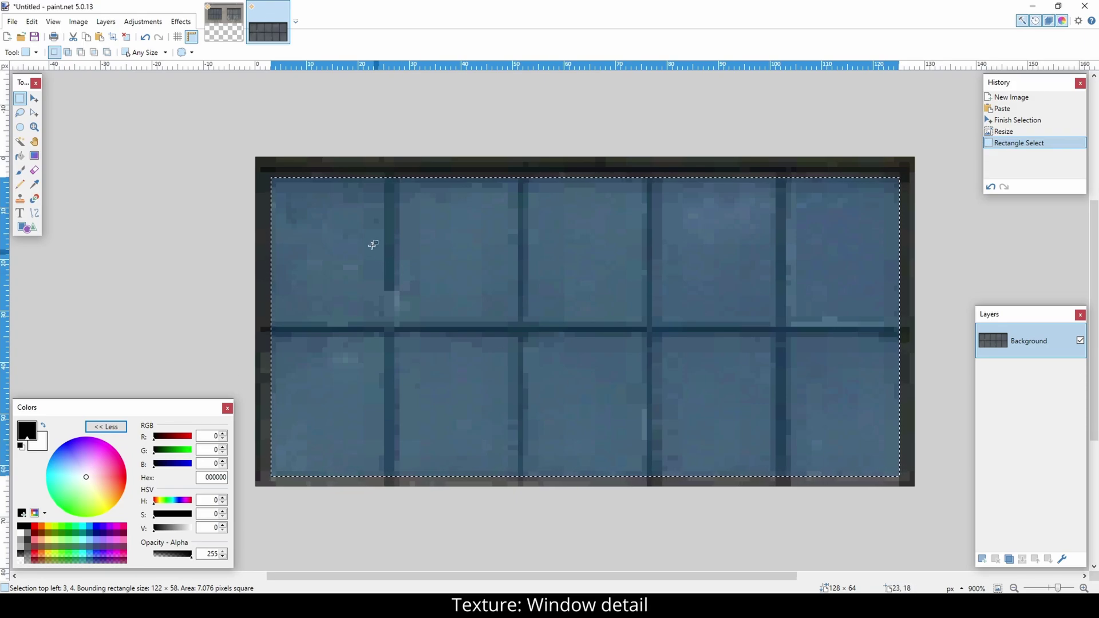
pyautogui.keyDown('alt'); pyautogui.moveTo(387, 176); pyautogui.dragTo(398, 484); pyautogui.keyUp('alt')
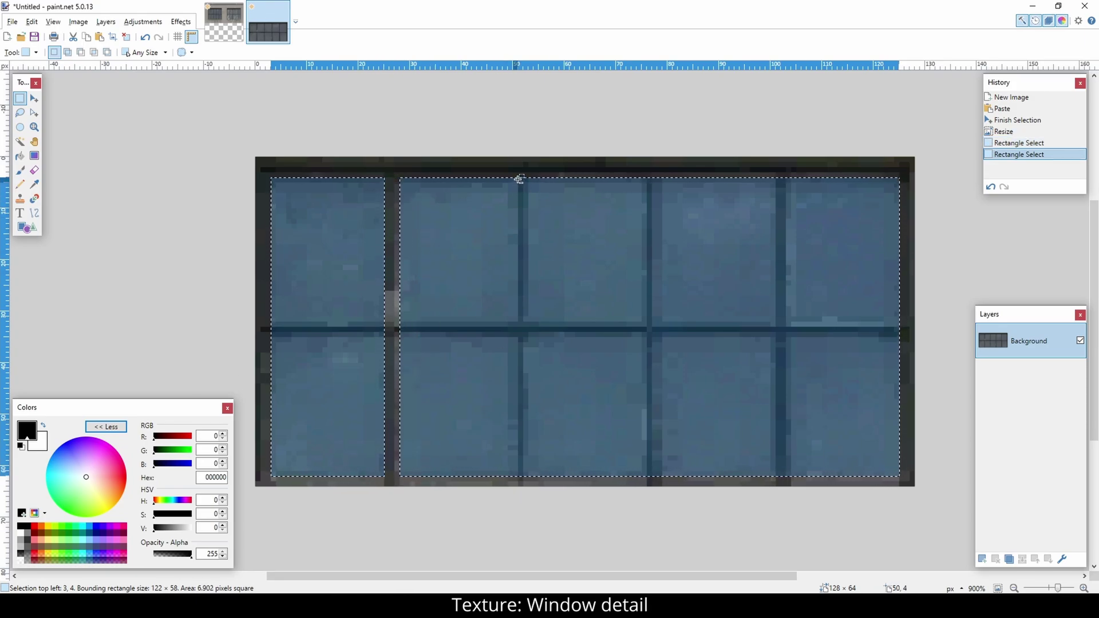
pyautogui.moveTo(515, 176); pyautogui.dragTo(527, 480, button='right')
pyautogui.moveTo(657, 175); pyautogui.dragTo(642, 480, button='right')
pyautogui.moveTo(776, 167); pyautogui.dragTo(790, 479, button='right')
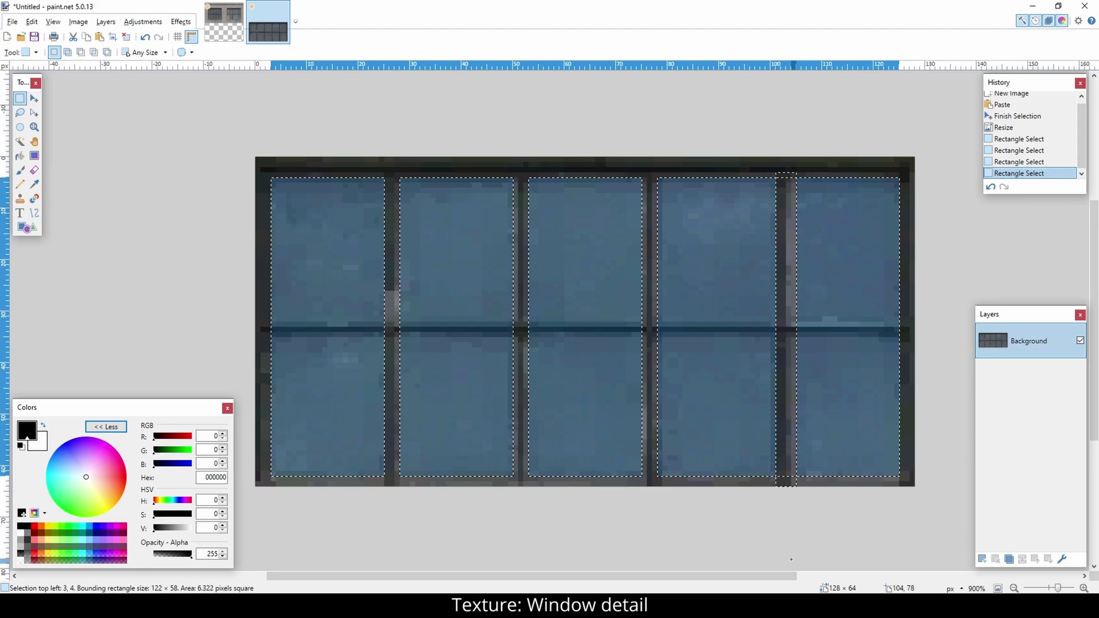
pyautogui.moveTo(262, 322); pyautogui.dragTo(909, 335, button='right')
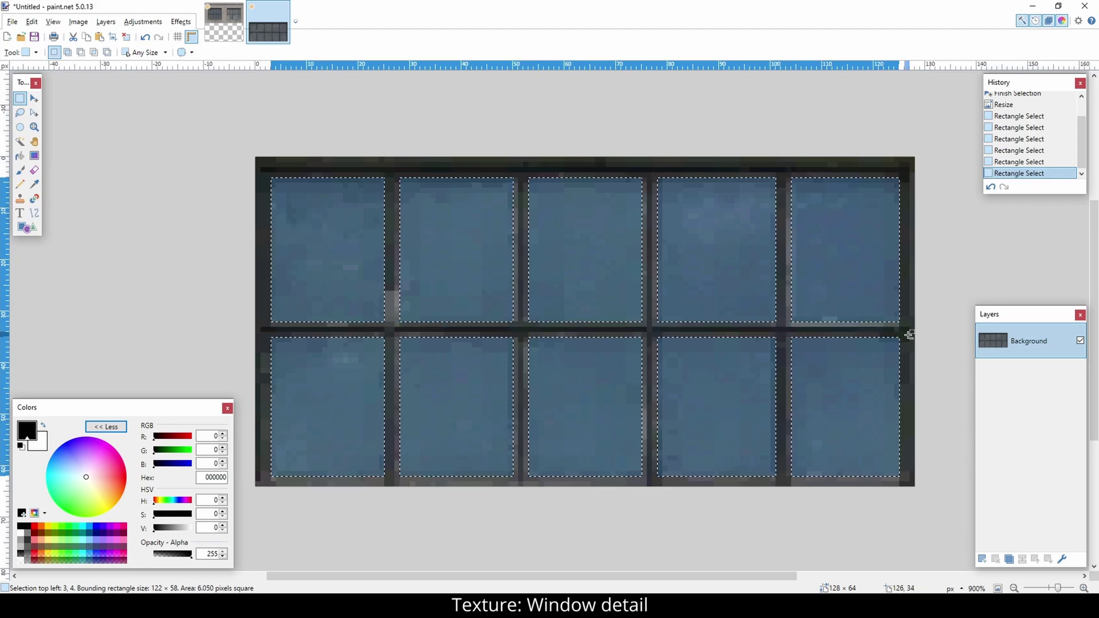
# - Erase the selected glass panes from the Background layer and paste the copied panes in place on a new layer
pyautogui.press('Delete')
pyautogui.click(982, 559)
pyautogui.hotkey('ctrl', 'v')
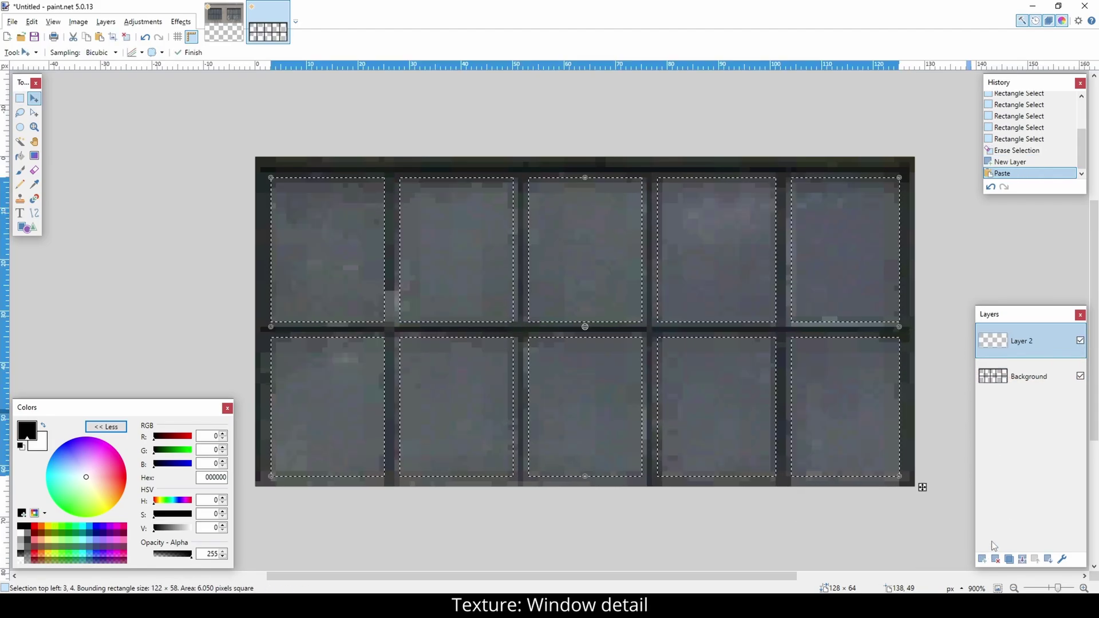
# - Set the opacity of the glass layer, Layer 2, to 182
pyautogui.click(1062, 559)
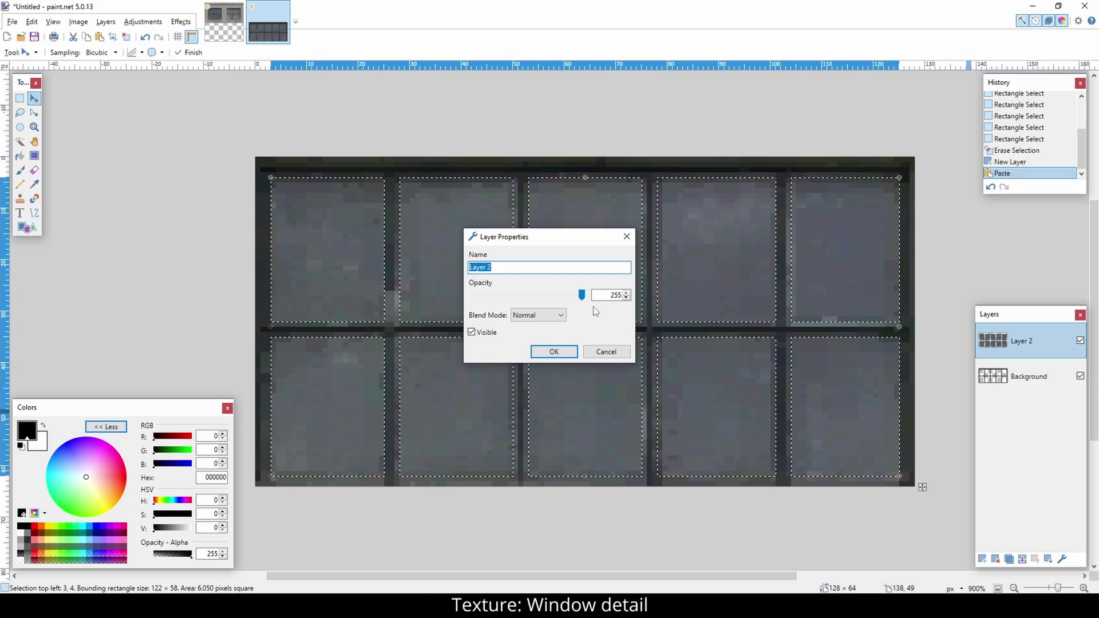
pyautogui.moveTo(582, 294); pyautogui.dragTo(553, 302)
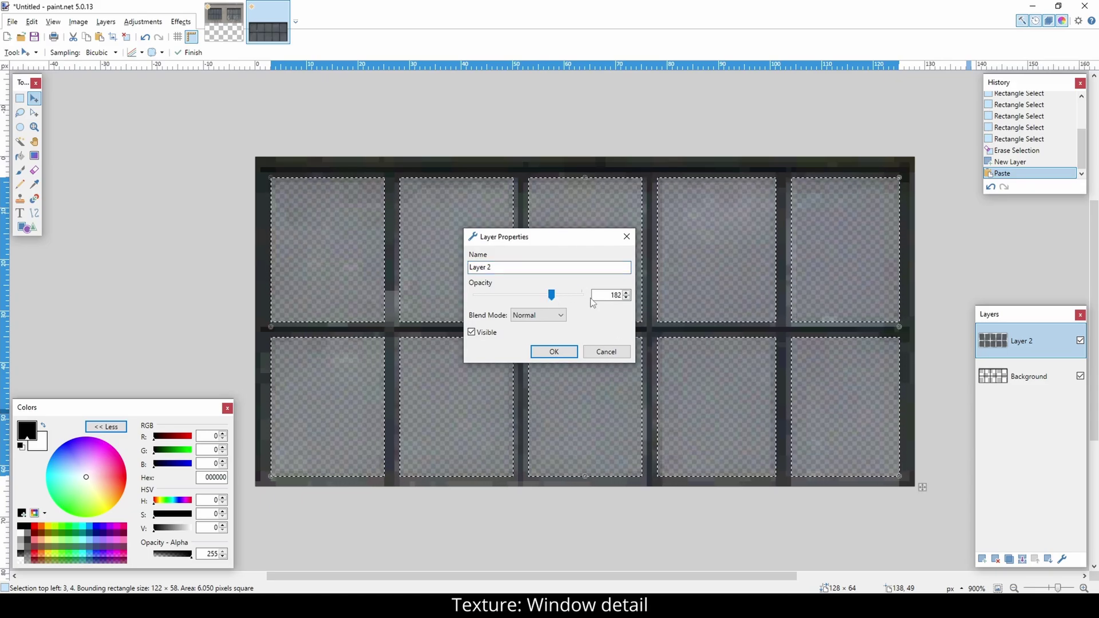
pyautogui.click(568, 355)
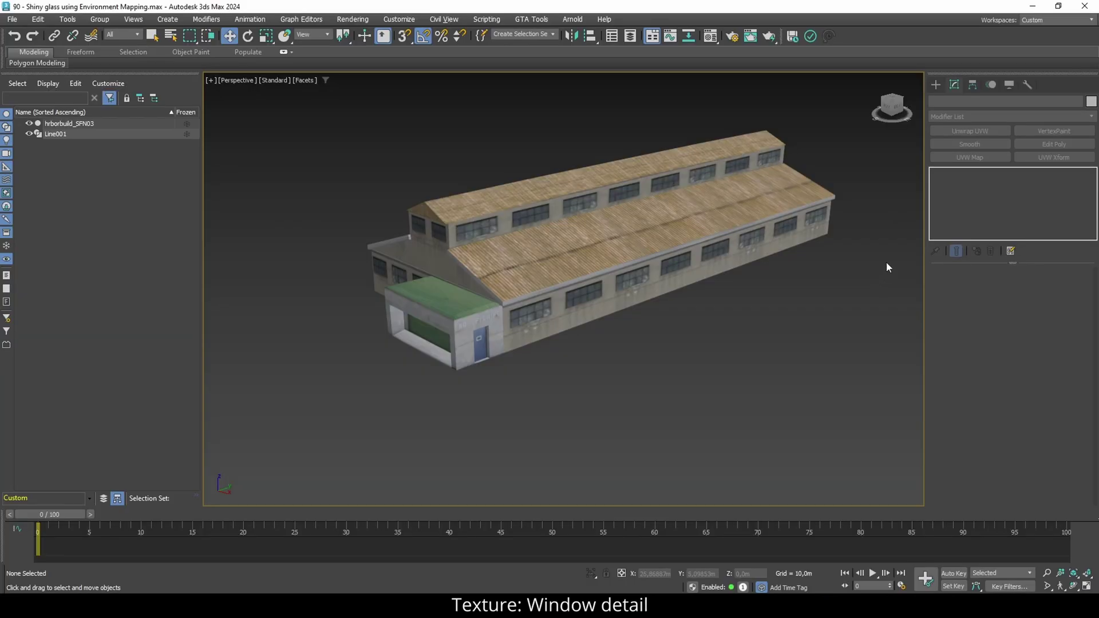
# - In 3ds Max, create a plane beside the building, 3 m long with an adjusted width and the minimum length and width segments
pyautogui.click(936, 86)
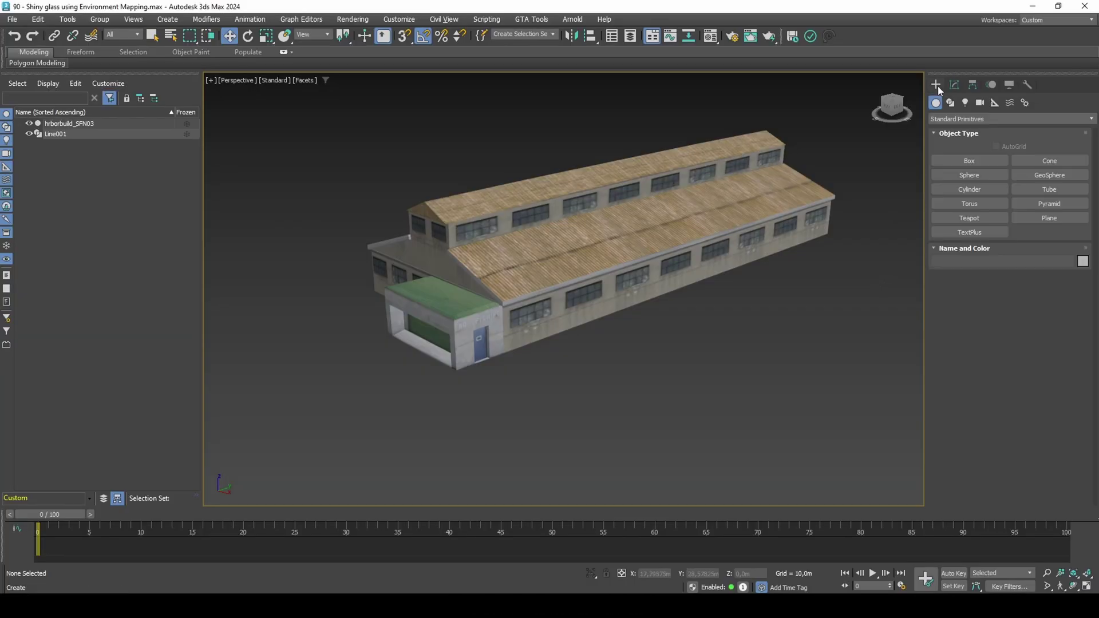
pyautogui.click(1034, 224)
pyautogui.moveTo(775, 300); pyautogui.dragTo(745, 336)
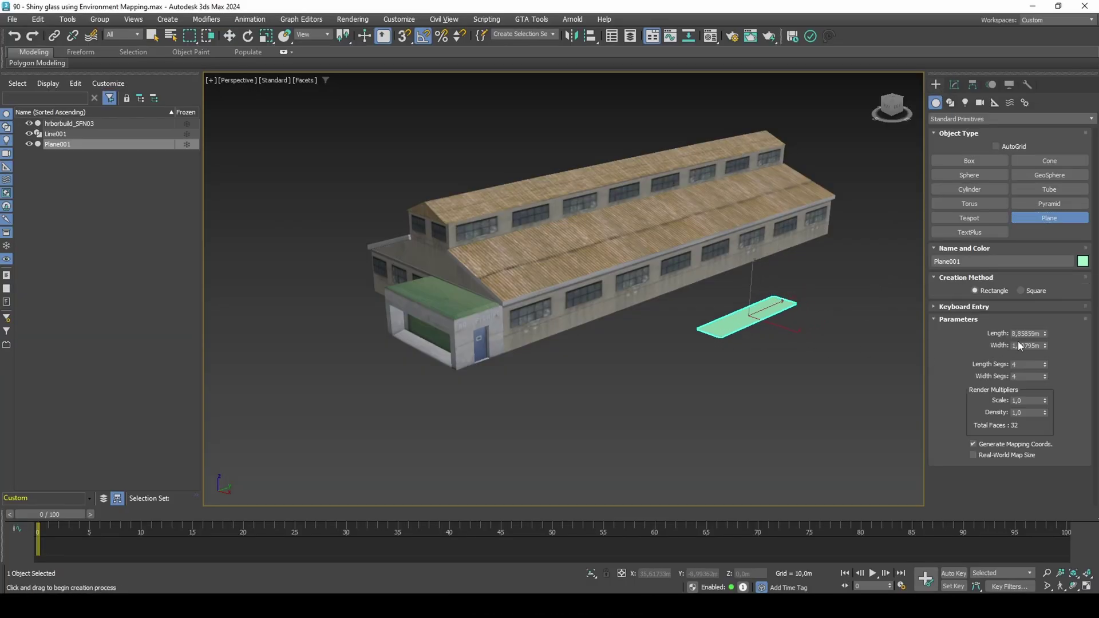
pyautogui.write('3')
pyautogui.click(1026, 345)
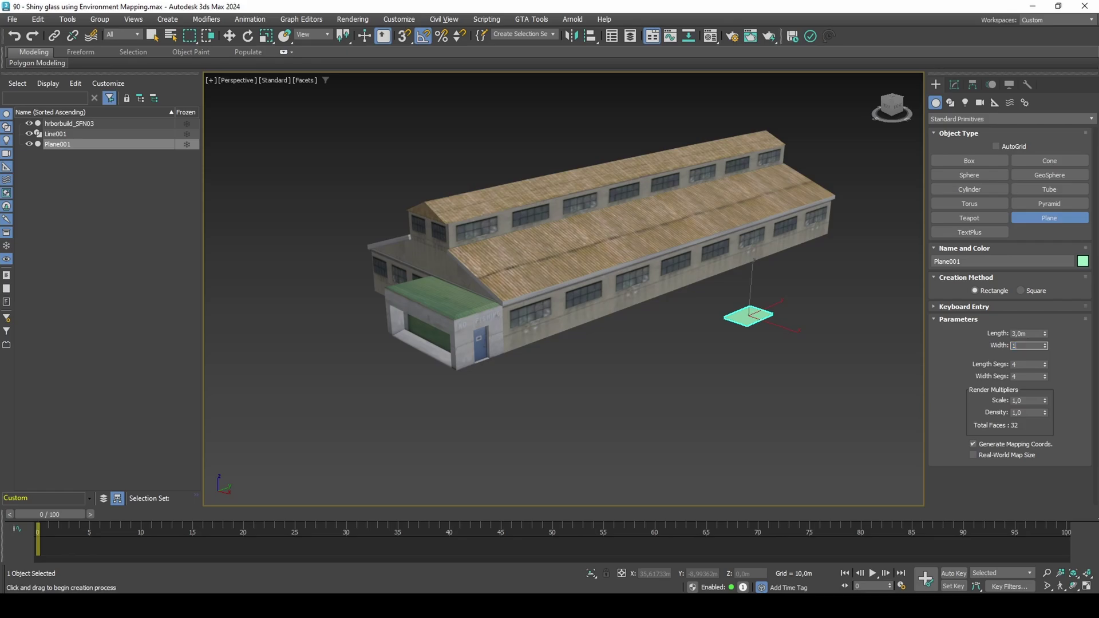
pyautogui.rightClick(1045, 362)
pyautogui.rightClick(1045, 376)
pyautogui.rightClick(870, 363)
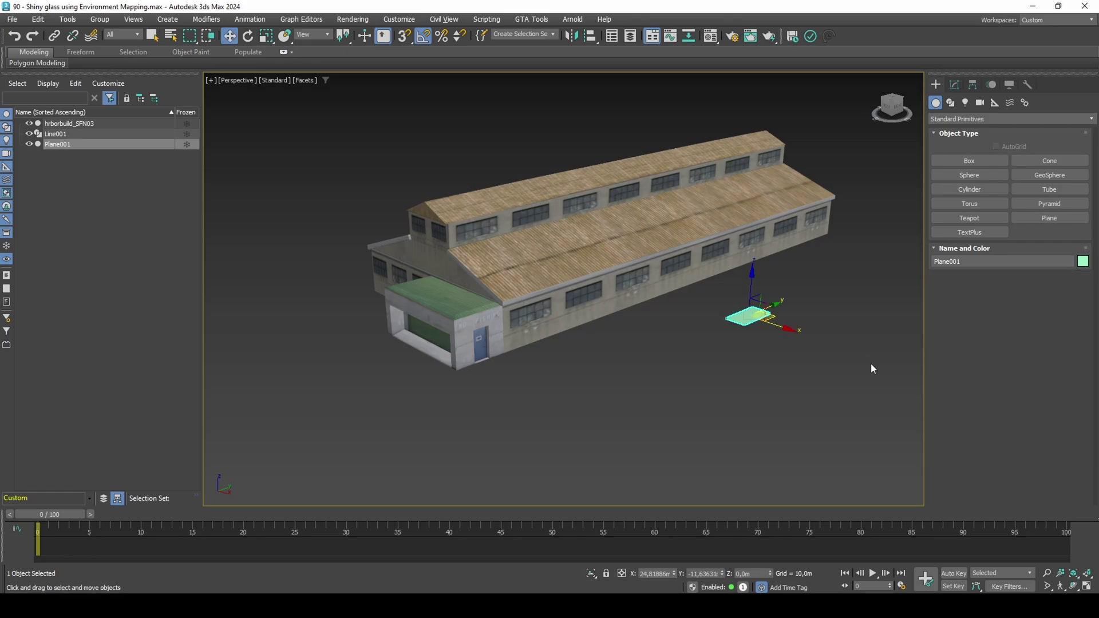
# - Rotate the plane 90 degrees about the Y axis using angle snap so it stands upright, and reset its transform
pyautogui.click(953, 84)
pyautogui.press('z')
pyautogui.press('e')
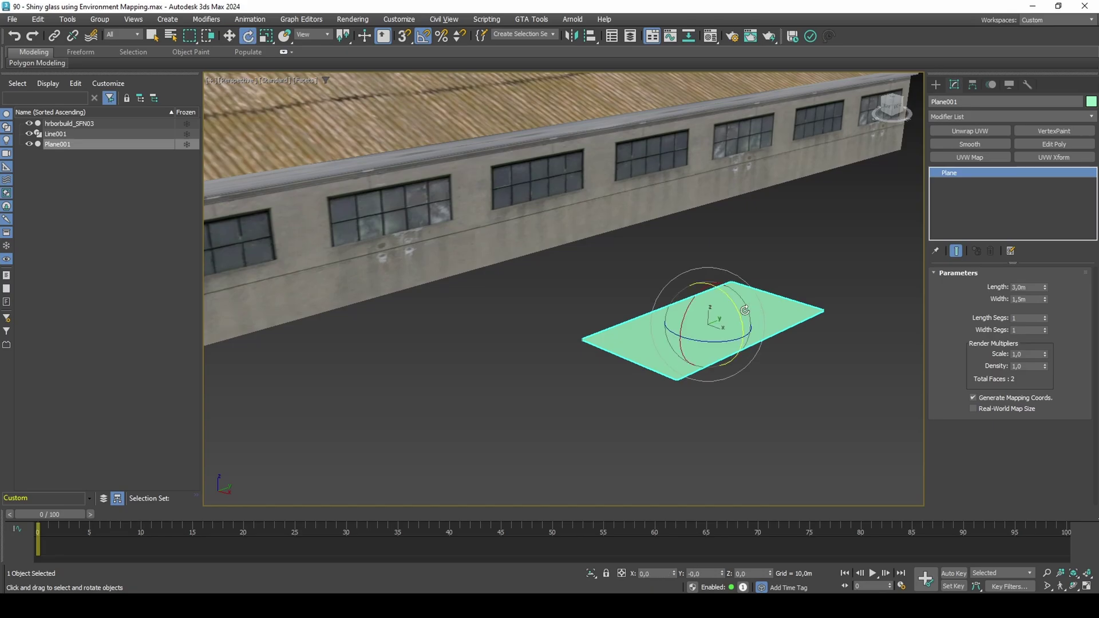
pyautogui.moveTo(744, 313); pyautogui.dragTo(760, 358)
pyautogui.press('a')
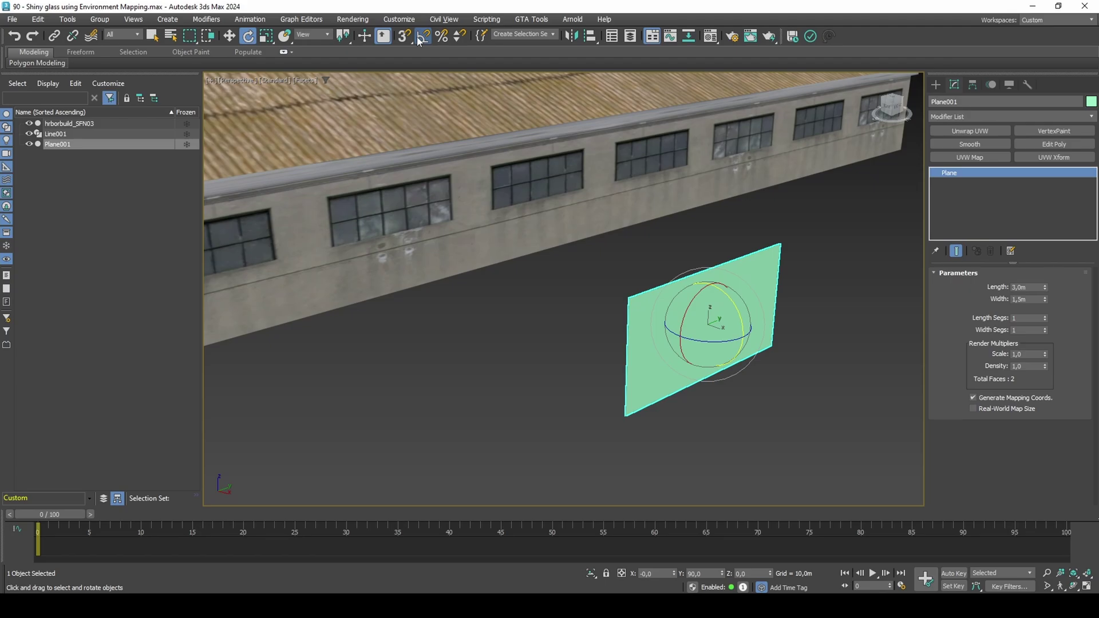
pyautogui.click(974, 86)
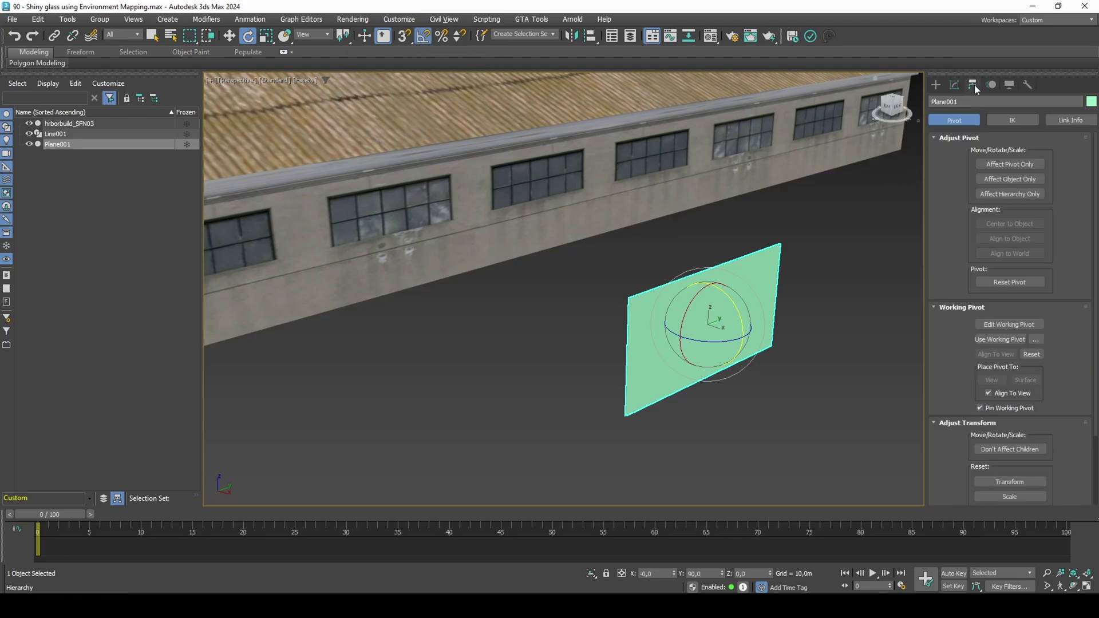
pyautogui.click(1009, 481)
# - Add a Shell modifier to the plane with an inner amount of 1 m and an outer amount of 0
pyautogui.click(956, 81)
pyautogui.click(967, 114)
pyautogui.write('sh')
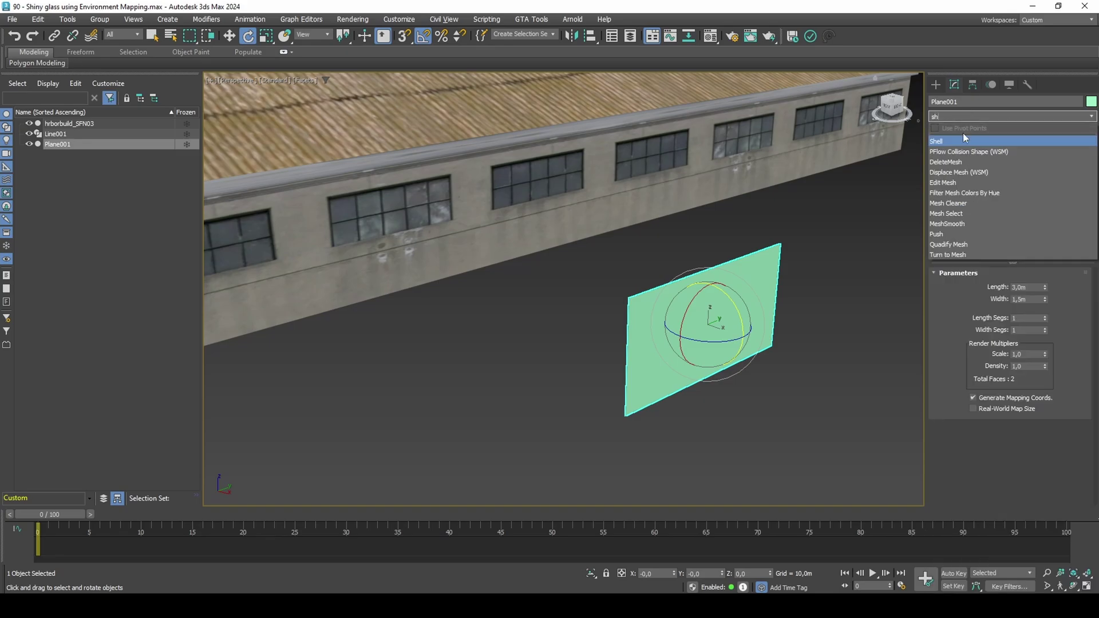
pyautogui.click(958, 142)
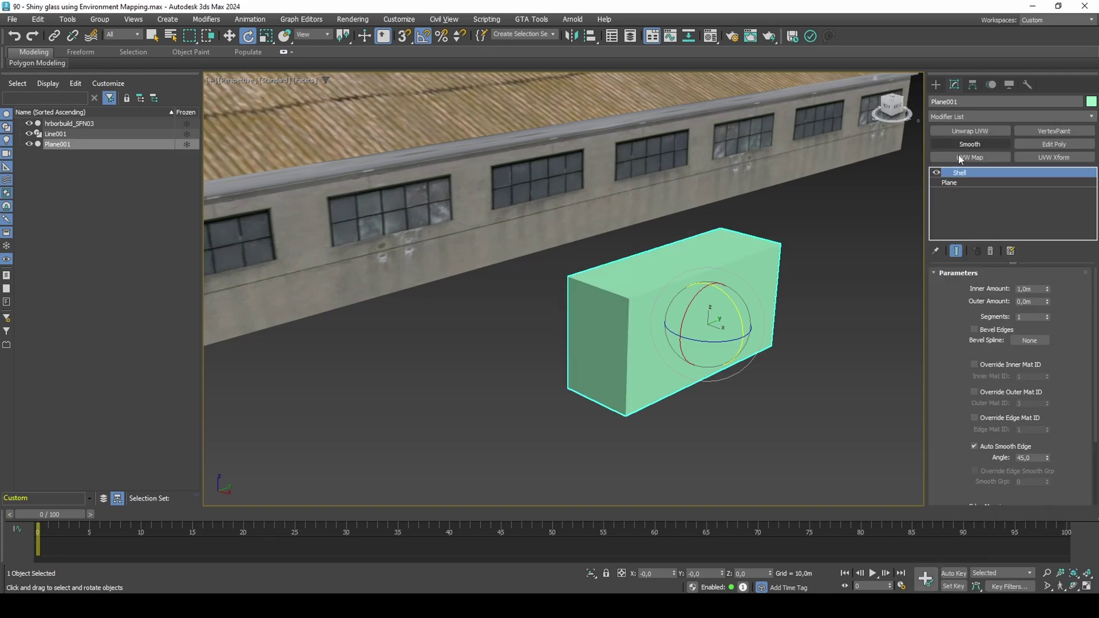
pyautogui.rightClick(1046, 289)
pyautogui.moveTo(1047, 301)
pyautogui.mouseDown()
pyautogui.moveTo(1055, 274)
pyautogui.moveTo(1041, 287)
pyautogui.mouseUp()
pyautogui.rightClick(1046, 301)
pyautogui.write('1')
pyautogui.press('Return')
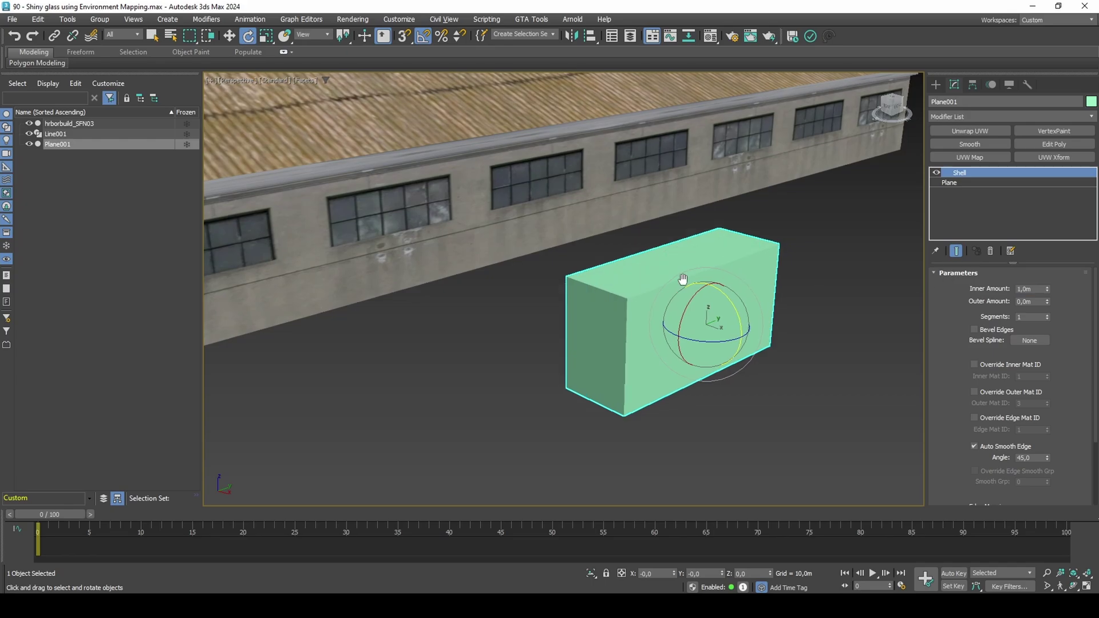
pyautogui.scroll(-5, 1063, 346)
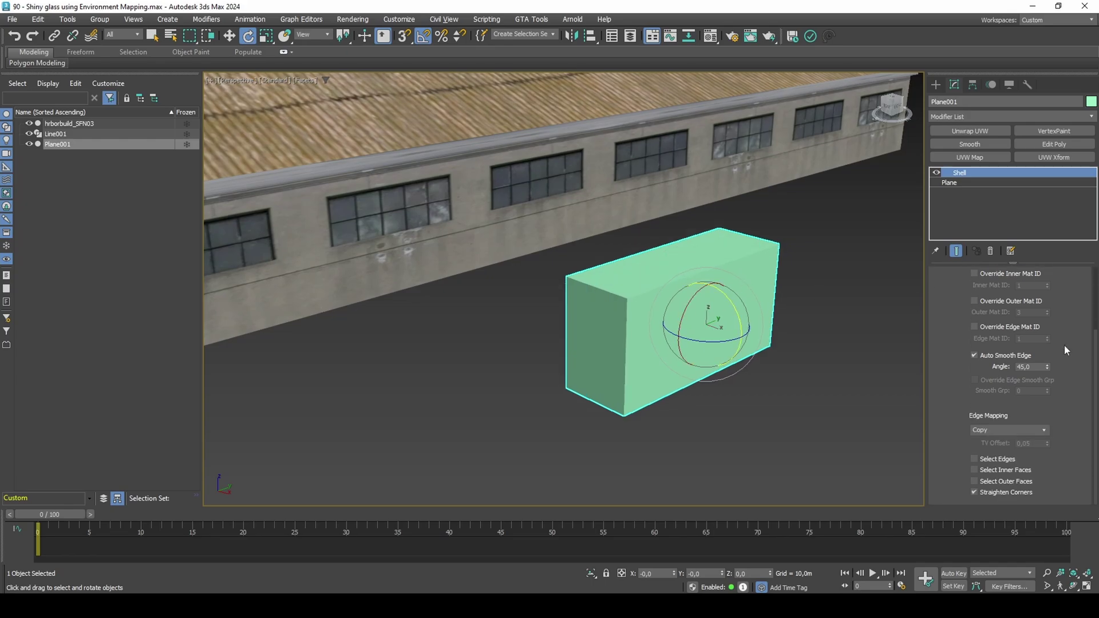
pyautogui.scroll(5, 1065, 350)
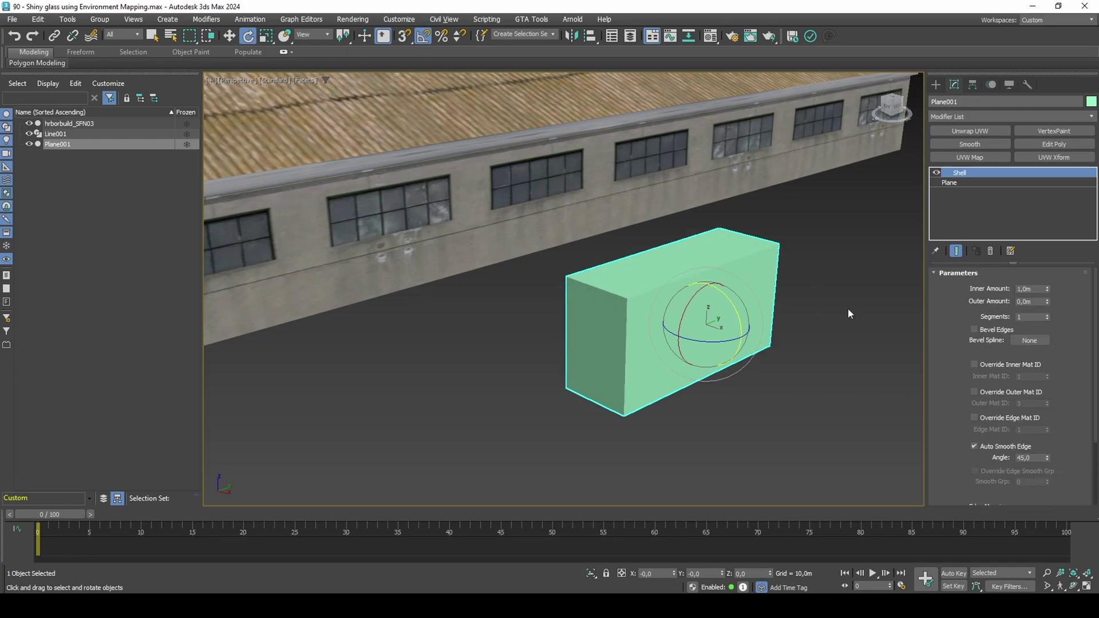
# - Apply glass.png from the Extra contents folder onto the shelled plane in the 3ds Max viewport
pyautogui.click(92, 605)
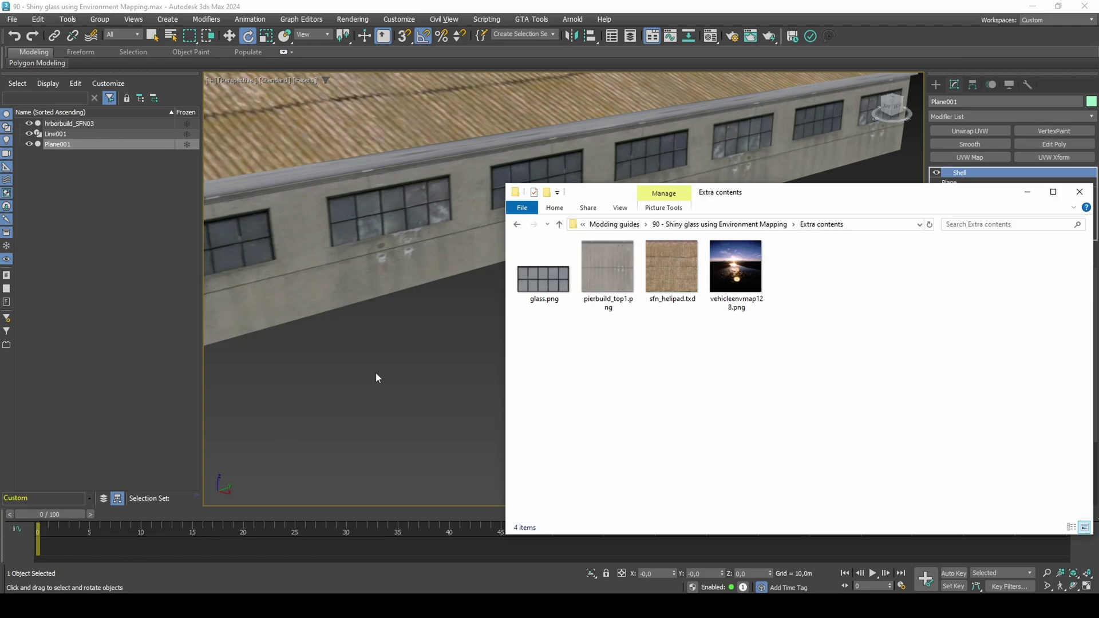
pyautogui.click(552, 281)
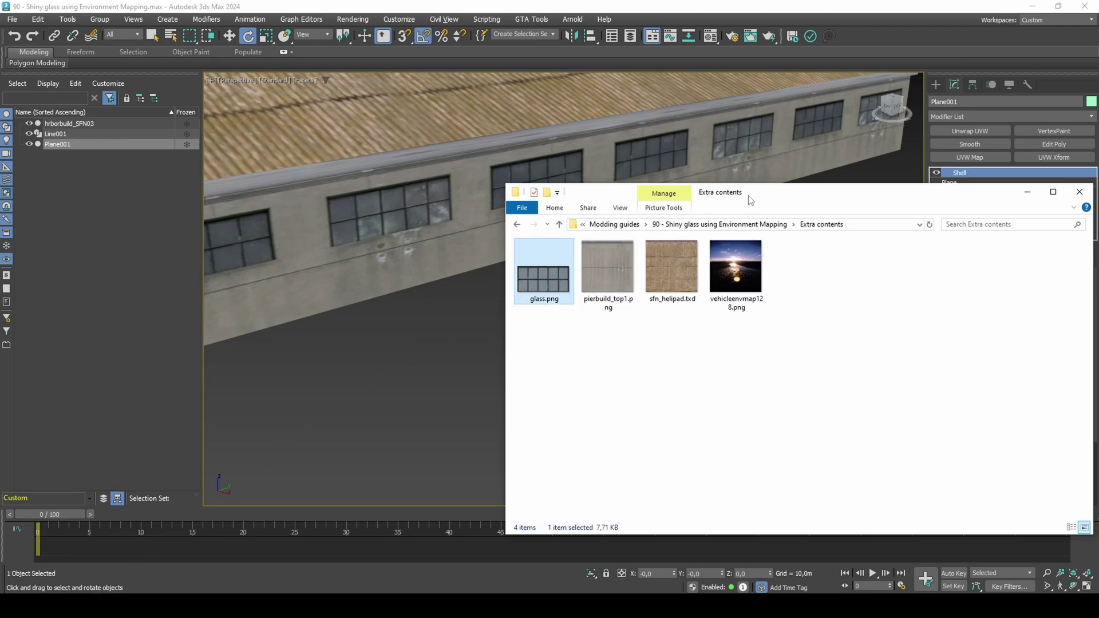
pyautogui.moveTo(751, 199); pyautogui.dragTo(914, 195)
pyautogui.moveTo(706, 267); pyautogui.dragTo(635, 295)
# - Pick the shelled plane's glass material into the second sample slot of the Material Editor
pyautogui.press('m')
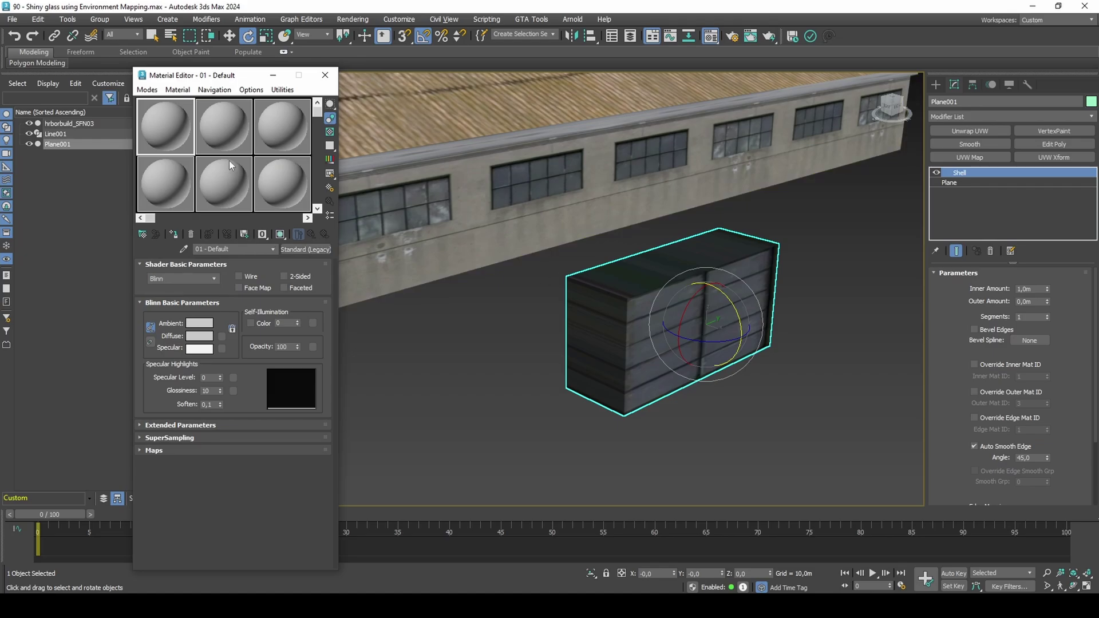
pyautogui.click(224, 129)
pyautogui.click(184, 248)
pyautogui.click(630, 297)
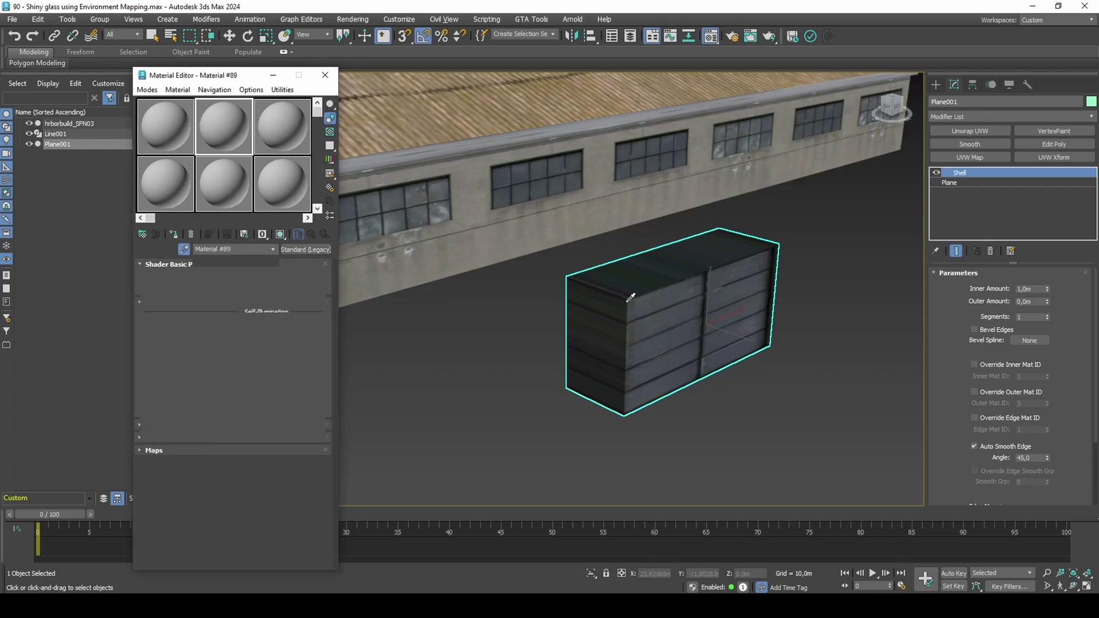
pyautogui.press('e')
# - Copy the diffuse map into the material's opacity map and set the opacity bitmap's mono channel output to Alpha
pyautogui.rightClick(222, 336)
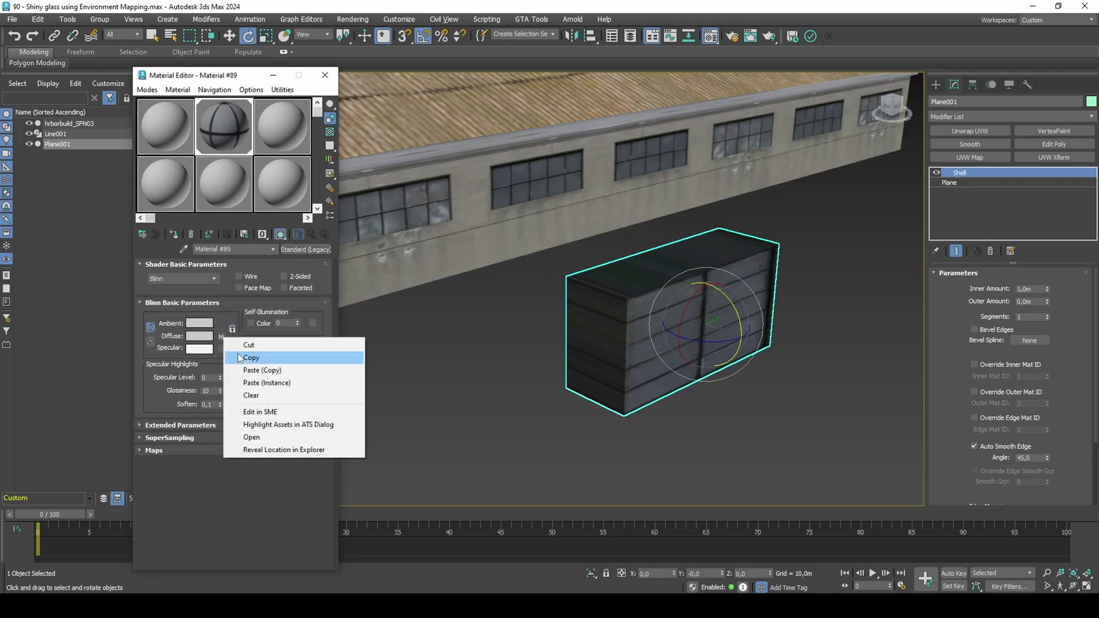
pyautogui.click(252, 358)
pyautogui.rightClick(314, 348)
pyautogui.click(320, 353)
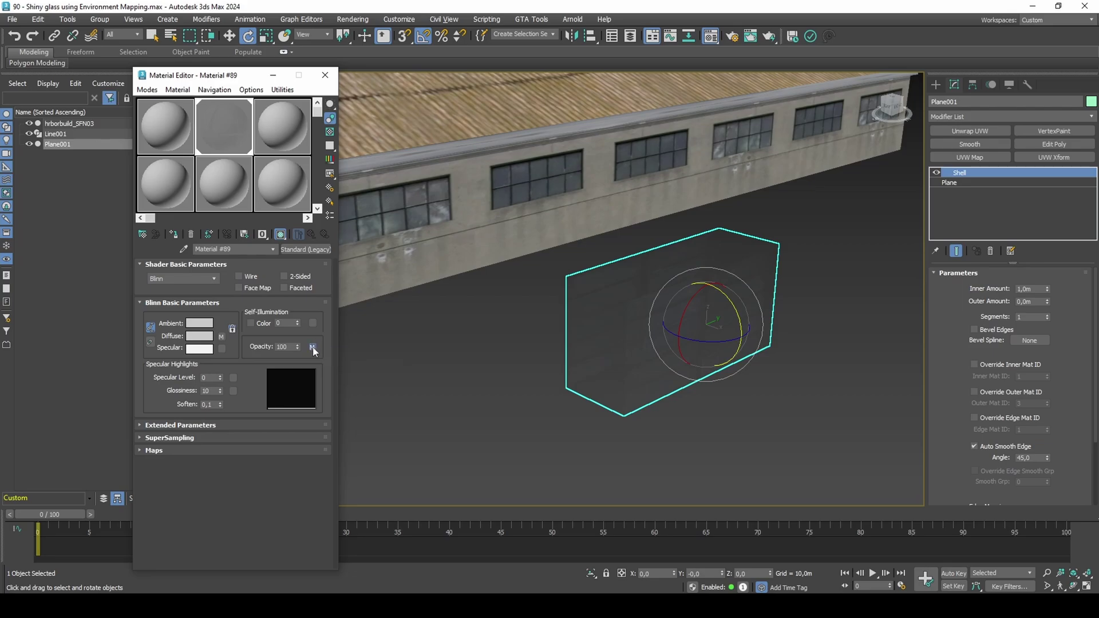
pyautogui.click(313, 347)
pyautogui.click(177, 506)
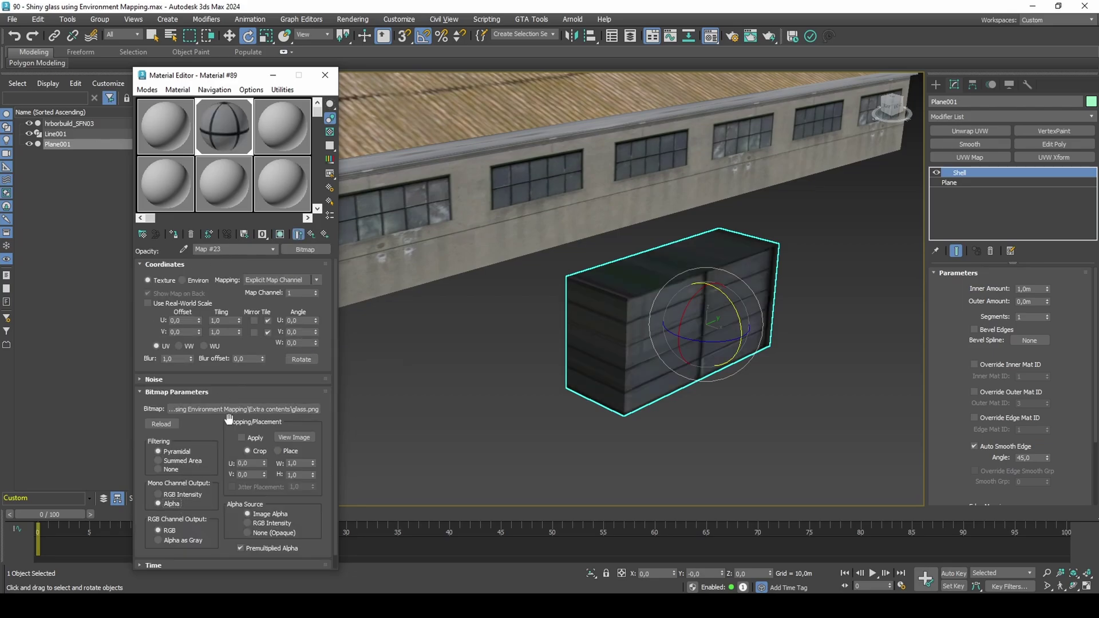
pyautogui.click(311, 234)
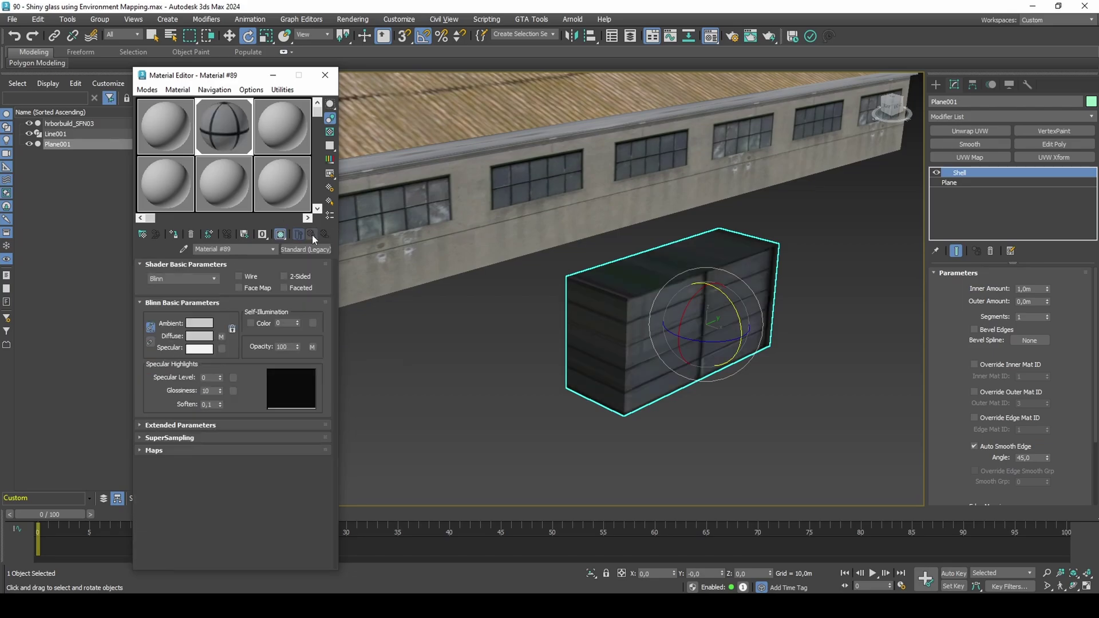
# - Add a UVW Xform modifier to the shelled plane and set its mapping rotation to -90
pyautogui.keyDown('alt'); pyautogui.moveTo(650, 296); pyautogui.dragTo(601, 286, button='middle'); pyautogui.keyUp('alt')
pyautogui.scroll(3, 699, 315)
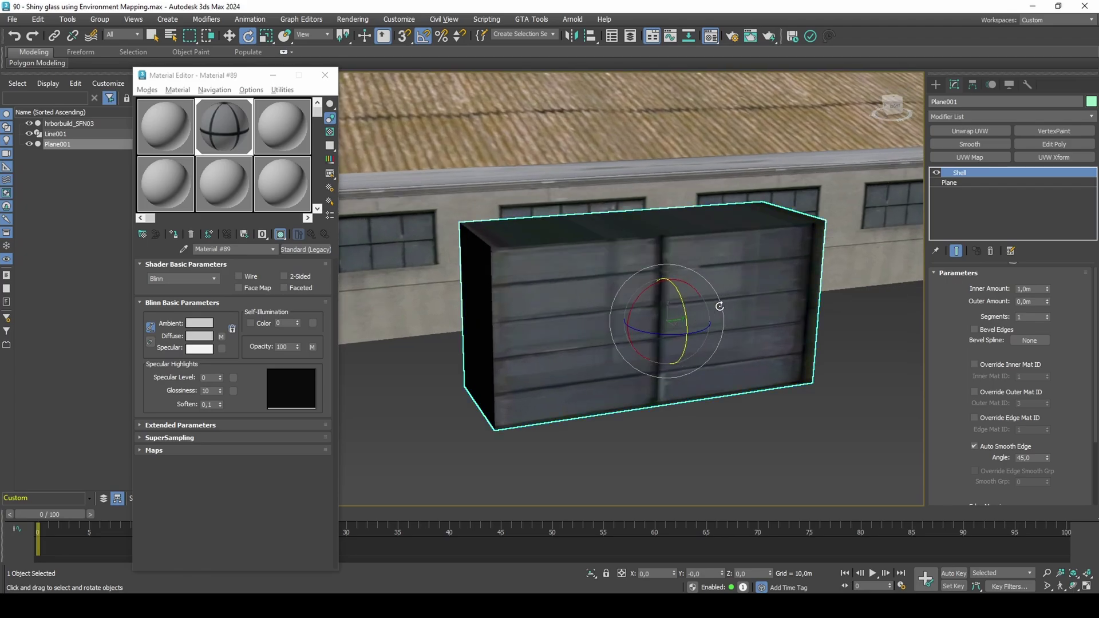
pyautogui.click(1054, 157)
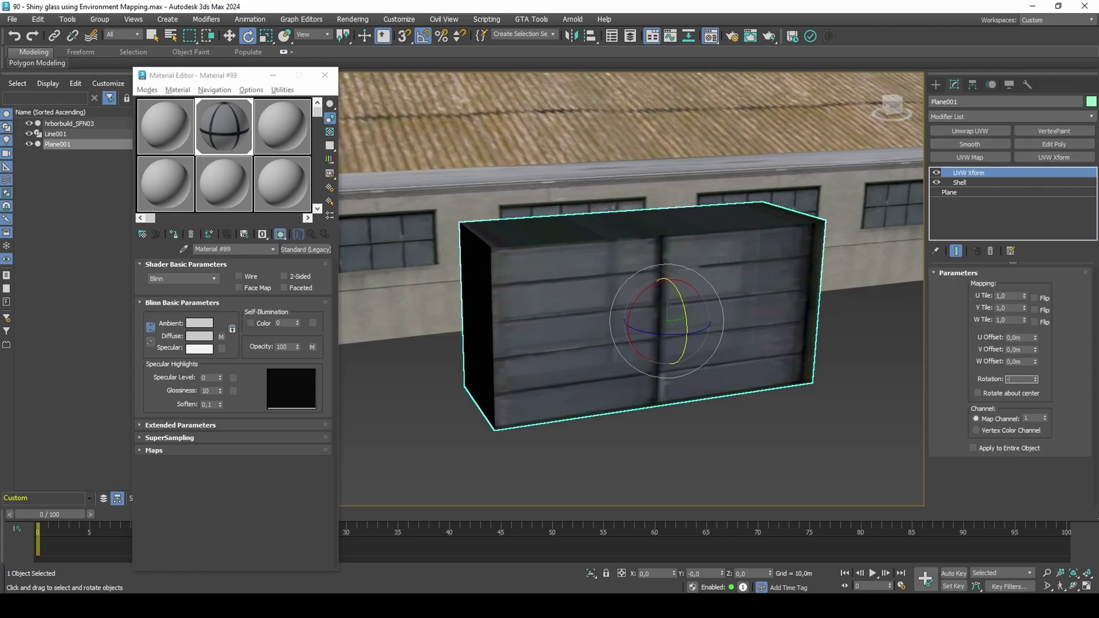
pyautogui.write('90')
pyautogui.press('Return')
pyautogui.moveTo(762, 356)
pyautogui.keyDown('alt'); pyautogui.mouseDown(button='middle')
pyautogui.moveTo(749, 335)
pyautogui.moveTo(748, 353)
pyautogui.mouseUp(button='middle'); pyautogui.keyUp('alt')
pyautogui.scroll(1, 747, 346)
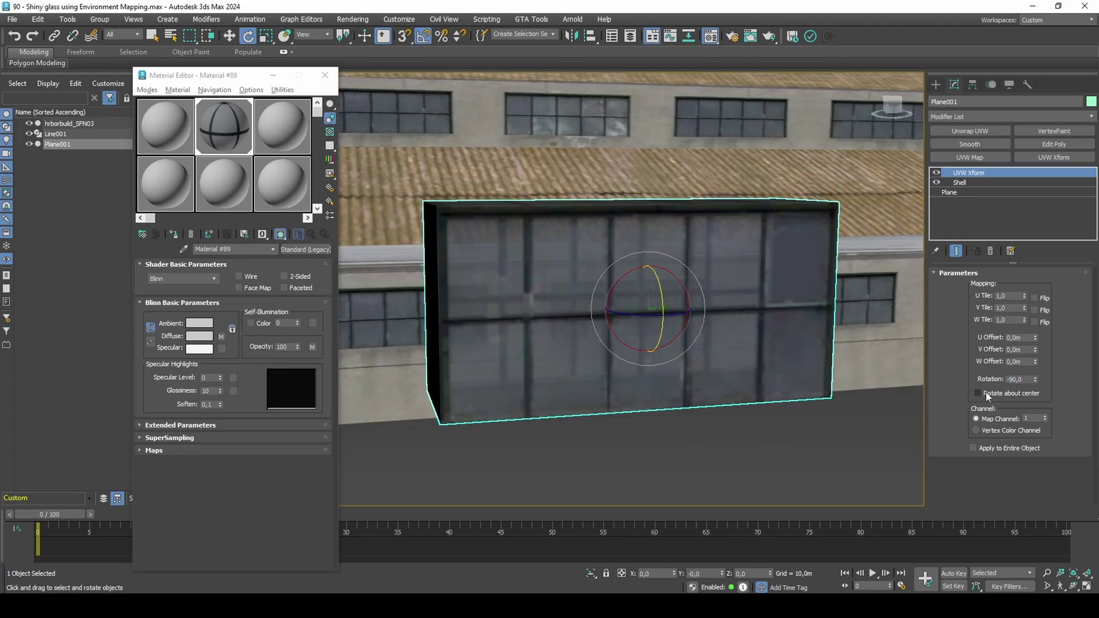
# - Try a mapping rotation of 90 in UVW Xform, and set it back to -90
pyautogui.write('90')
pyautogui.press('Return')
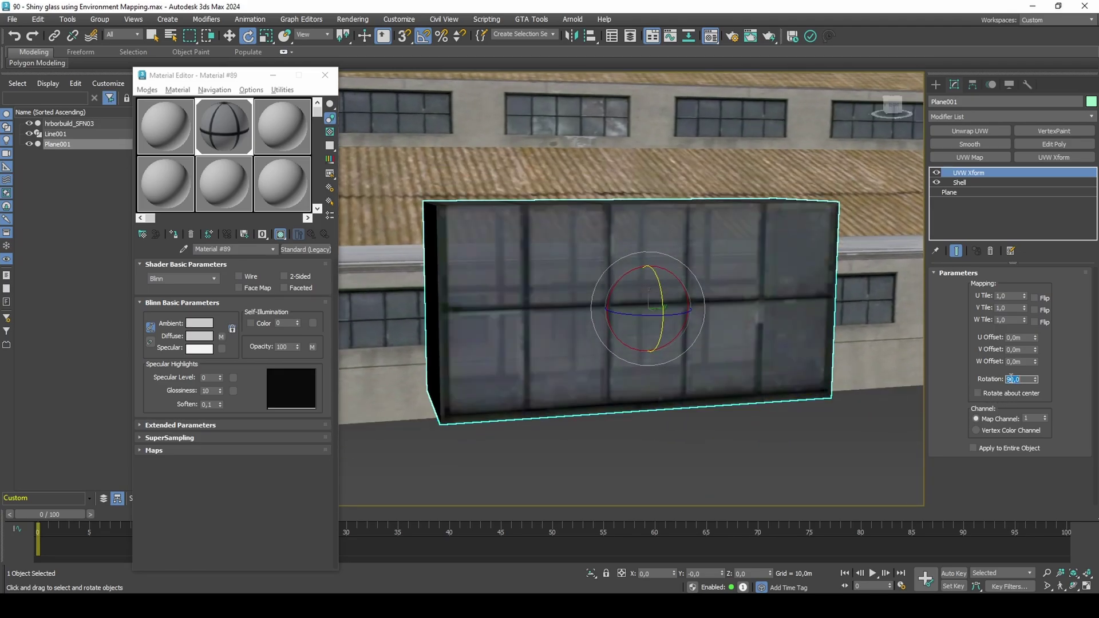
pyautogui.write('-90')
pyautogui.press('Return')
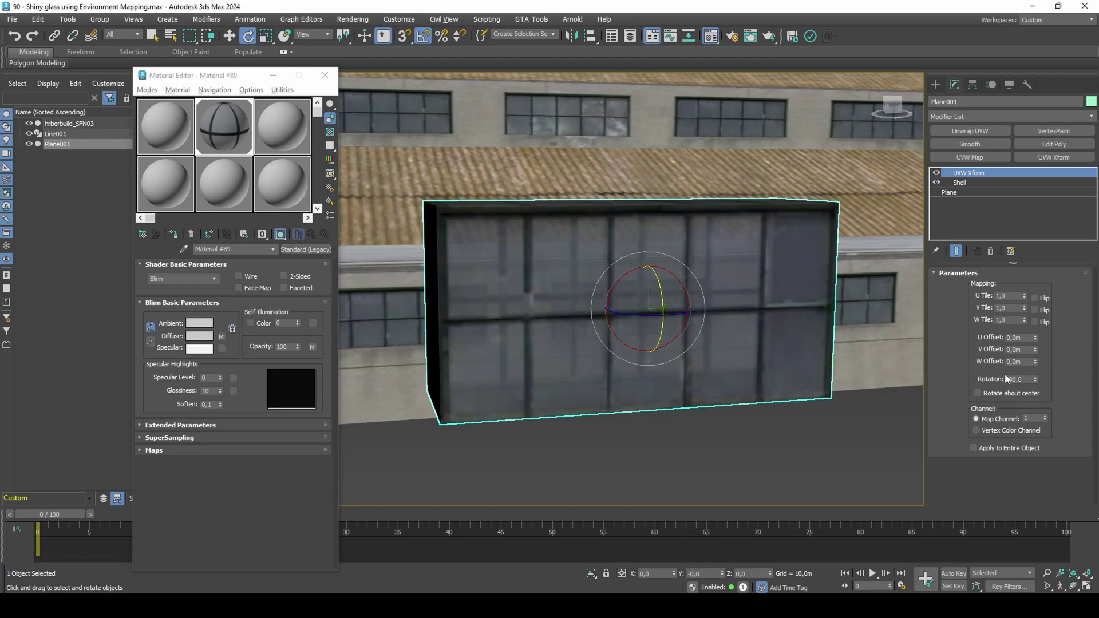
# - Start a vertex-snapped line along the base of the building's long side, from beside the blue door to the far corner
pyautogui.click(325, 75)
pyautogui.keyDown('alt'); pyautogui.moveTo(515, 258); pyautogui.dragTo(578, 280, button='middle'); pyautogui.keyUp('alt')
pyautogui.scroll(-6, 664, 229)
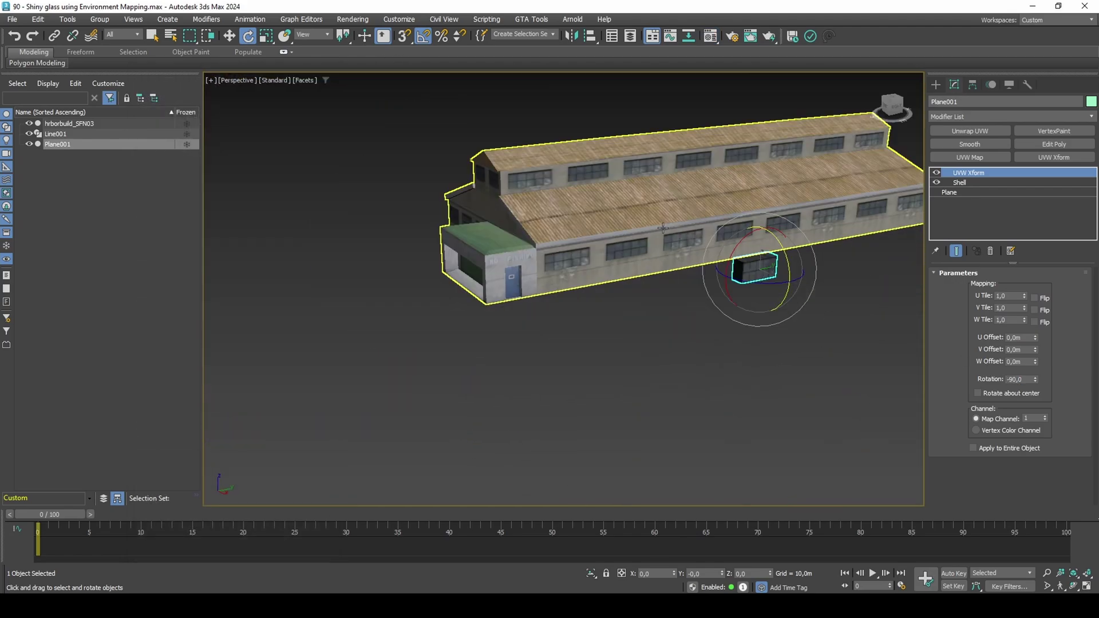
pyautogui.moveTo(661, 213); pyautogui.dragTo(566, 288, button='middle')
pyautogui.press('w')
pyautogui.click(936, 86)
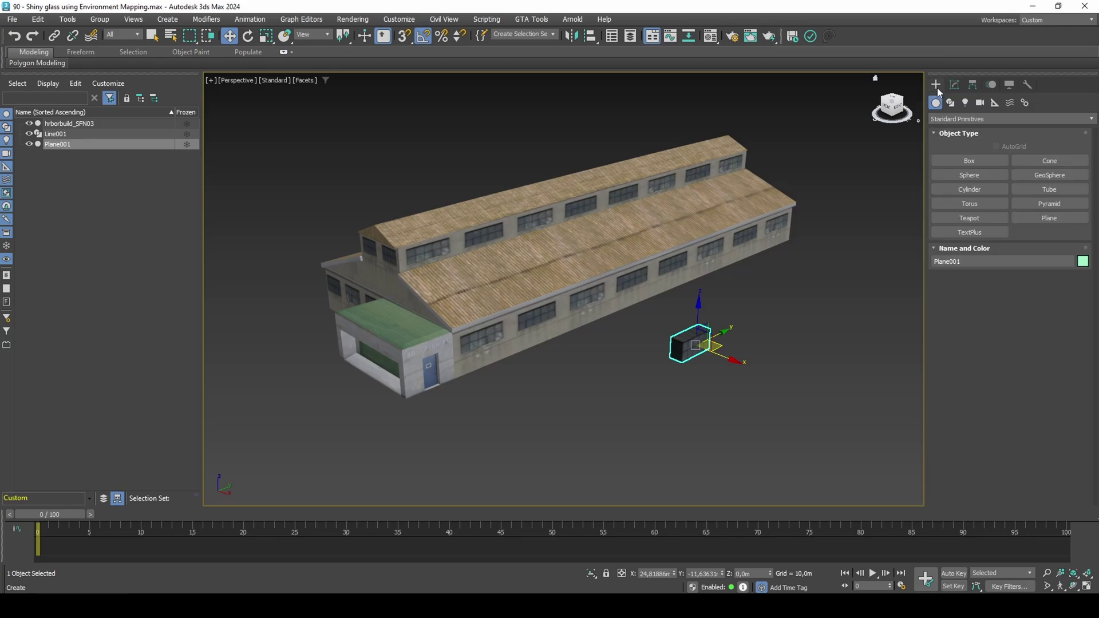
pyautogui.click(950, 103)
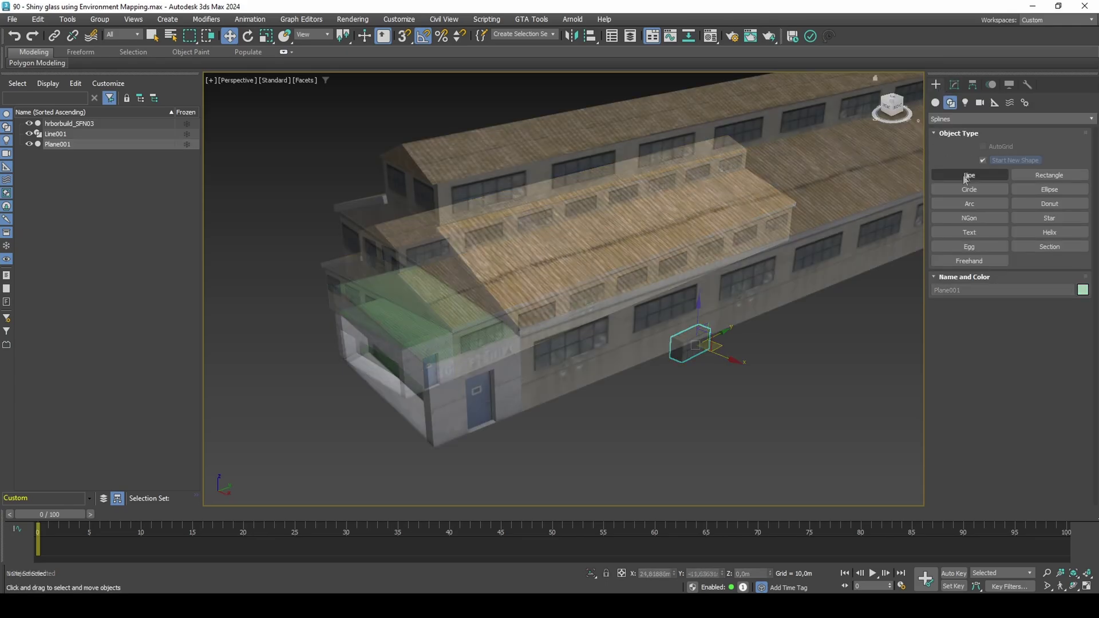
pyautogui.click(969, 175)
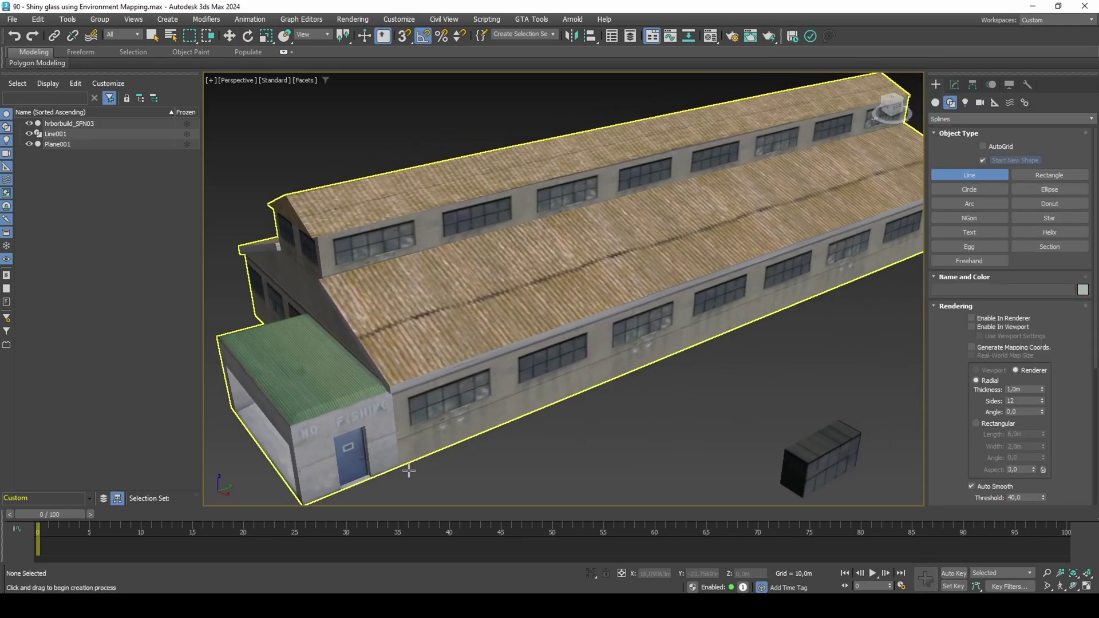
pyautogui.press('s')
pyautogui.click(409, 470)
pyautogui.scroll(3, 657, 312)
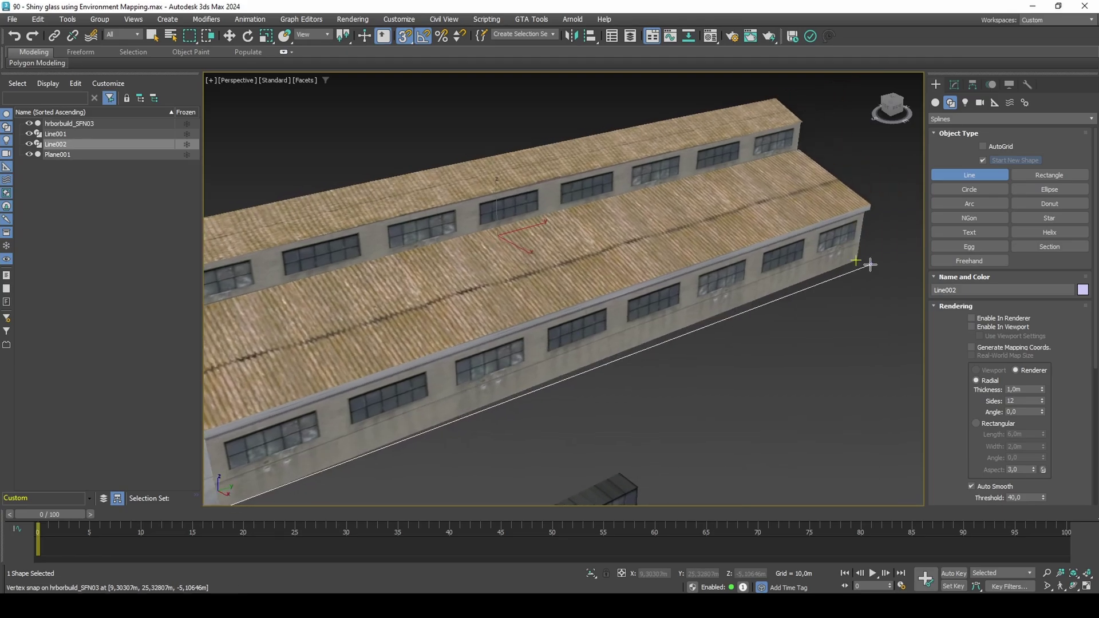
pyautogui.click(860, 262)
# - Continue the line to the far end of the upper window wall's base and add a point at the next mesh edge
pyautogui.scroll(4, 801, 150)
pyautogui.press('F3')
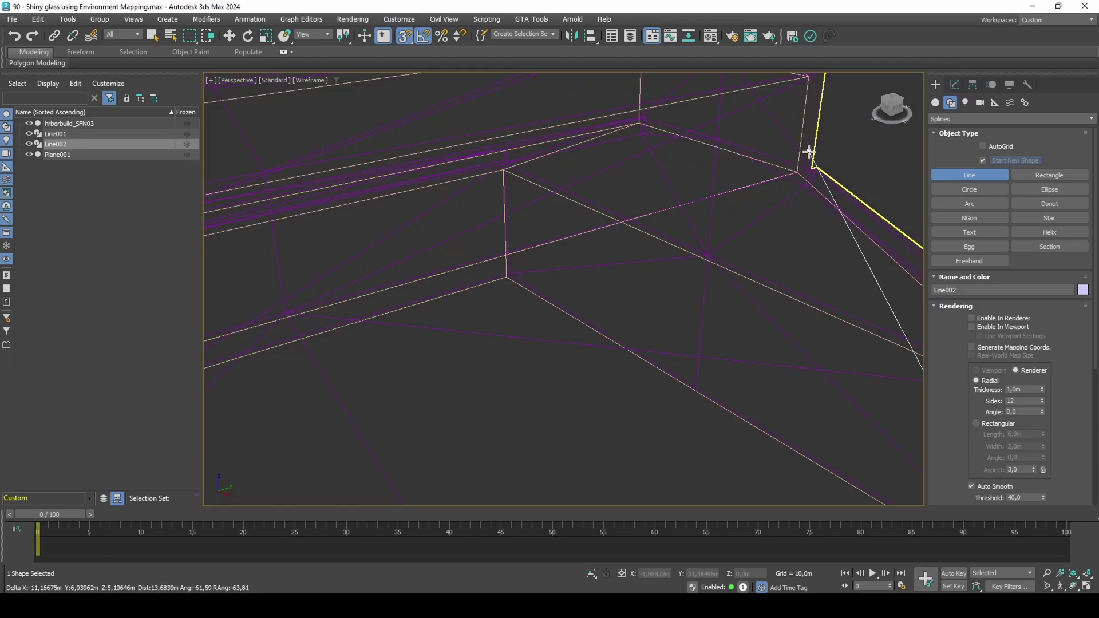
pyautogui.press('F3')
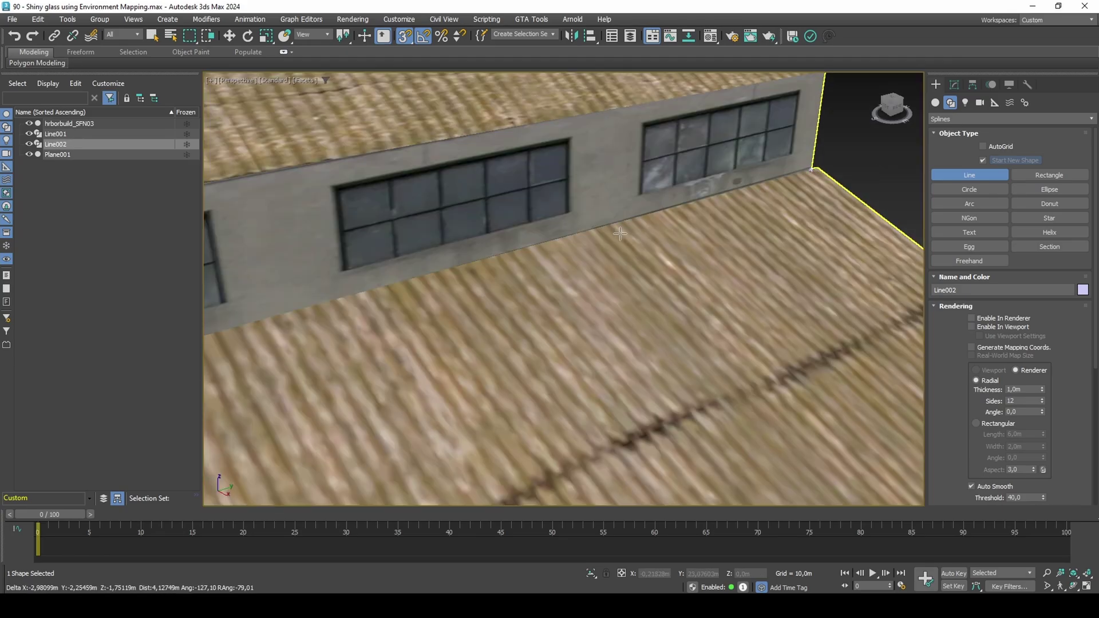
pyautogui.scroll(-5, 620, 234)
pyautogui.press('F4')
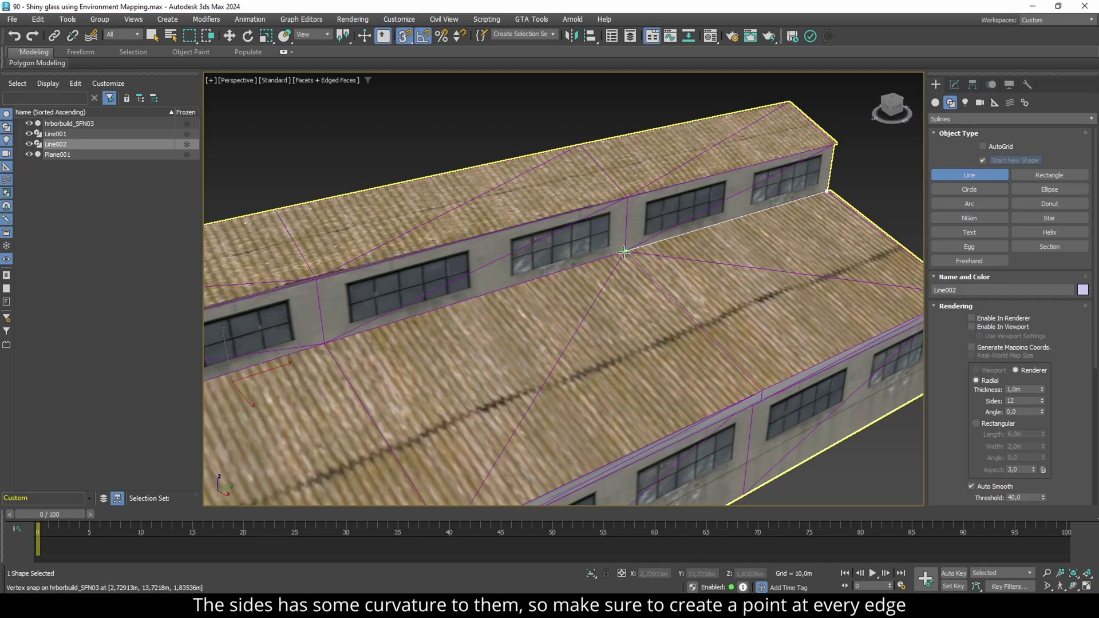
pyautogui.click(624, 251)
pyautogui.scroll(3, 659, 254)
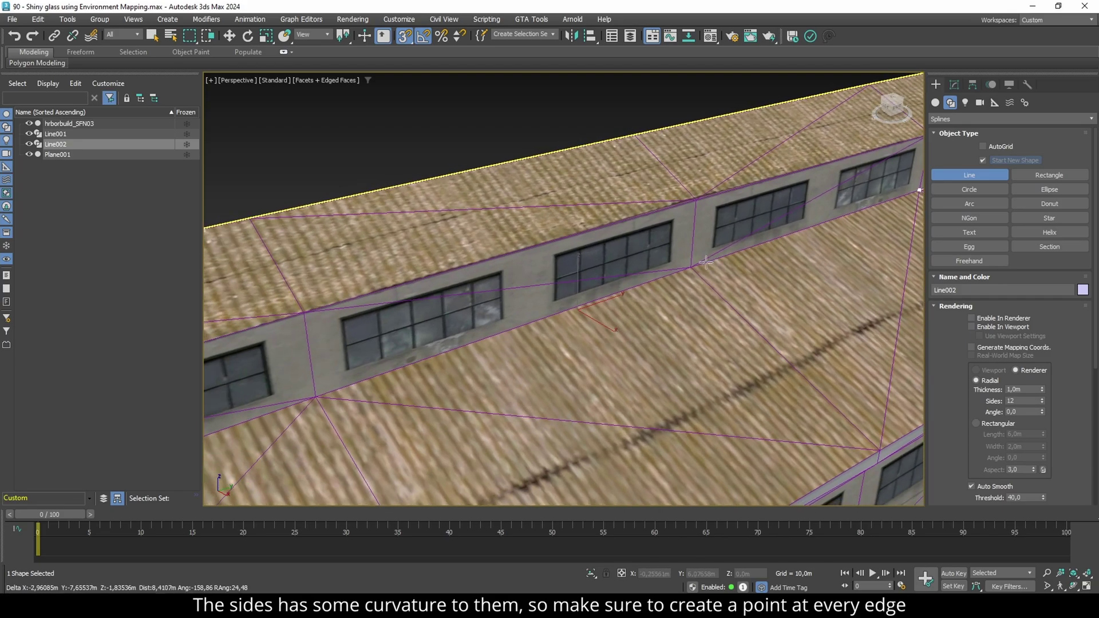
# - Extend the line along the upper wall's base to its near corner, finish it, and turn off snapping
pyautogui.moveTo(706, 262); pyautogui.dragTo(389, 371, button='middle')
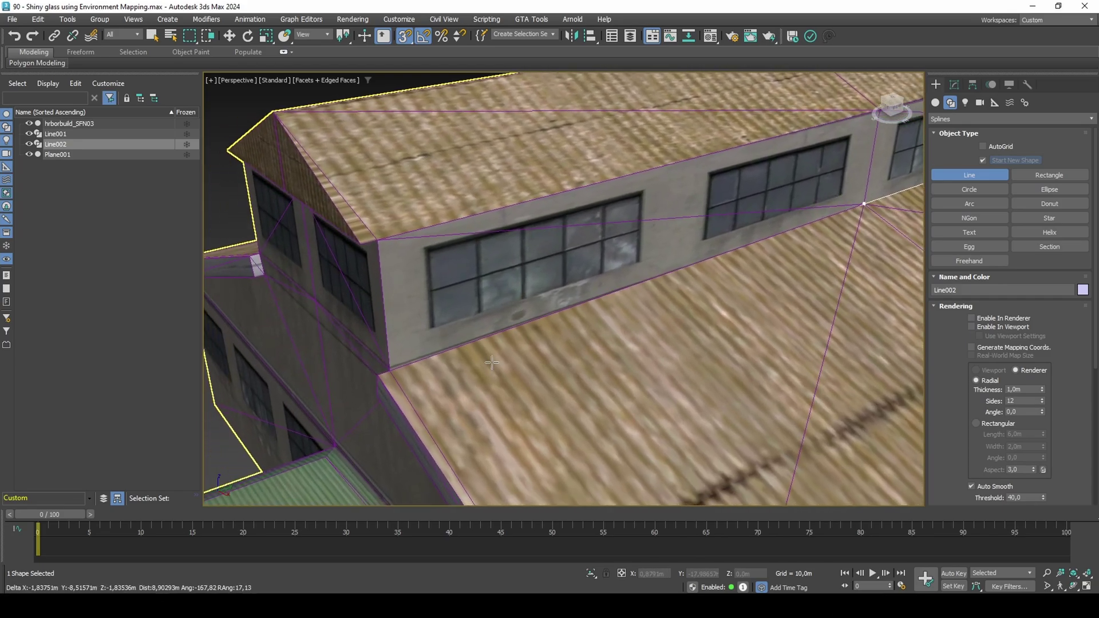
pyautogui.press('F3')
pyautogui.press('F3')
pyautogui.click(385, 372)
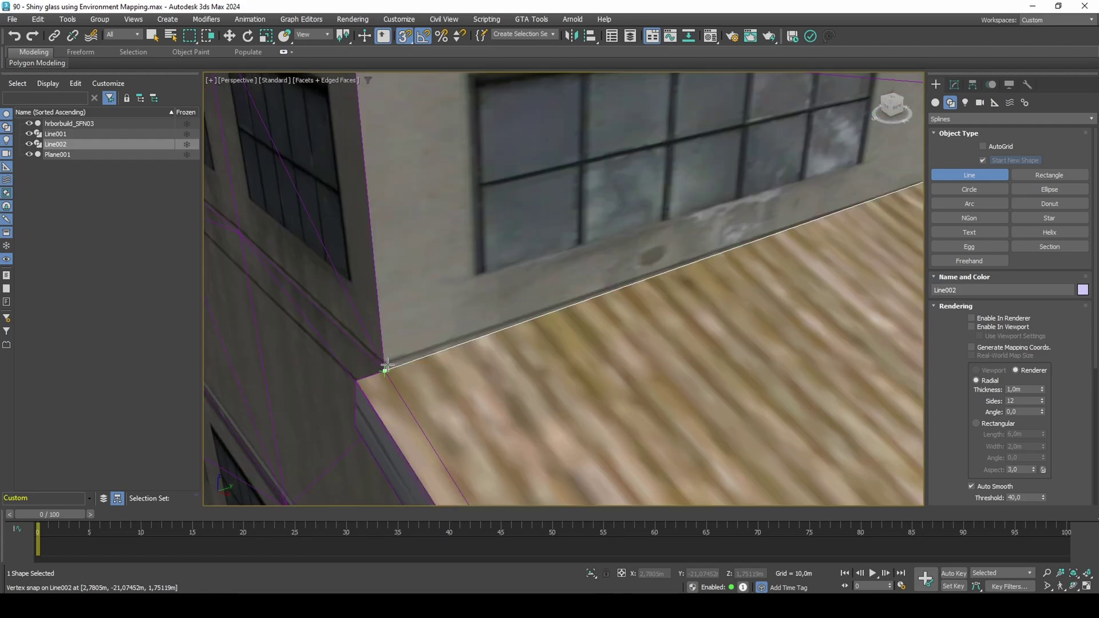
pyautogui.scroll(-2, 388, 365)
pyautogui.rightClick(426, 323)
pyautogui.rightClick(438, 311)
pyautogui.press('s')
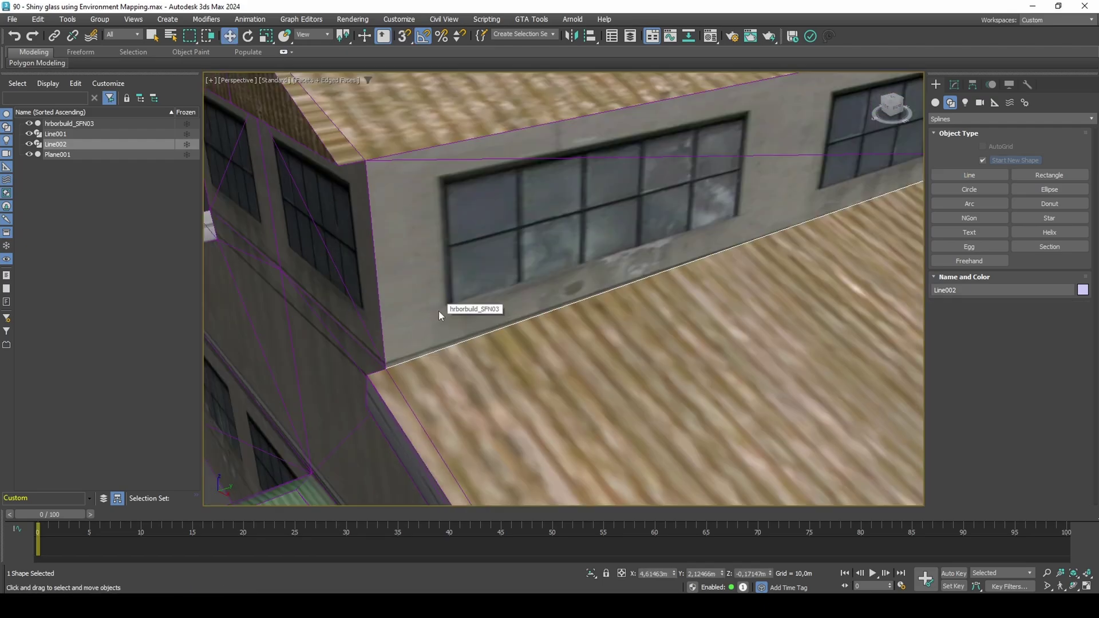
# - Isolate the new building-side line and open its parameters for modification
pyautogui.click(957, 85)
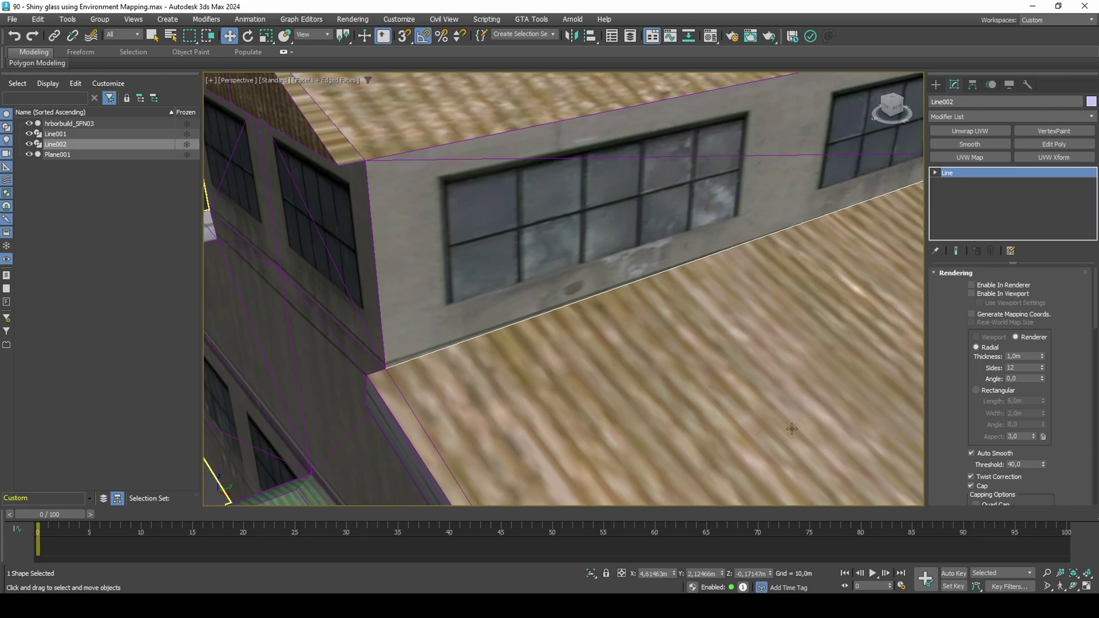
pyautogui.click(592, 574)
pyautogui.moveTo(652, 422); pyautogui.dragTo(610, 387, button='middle')
pyautogui.scroll(-3, 610, 388)
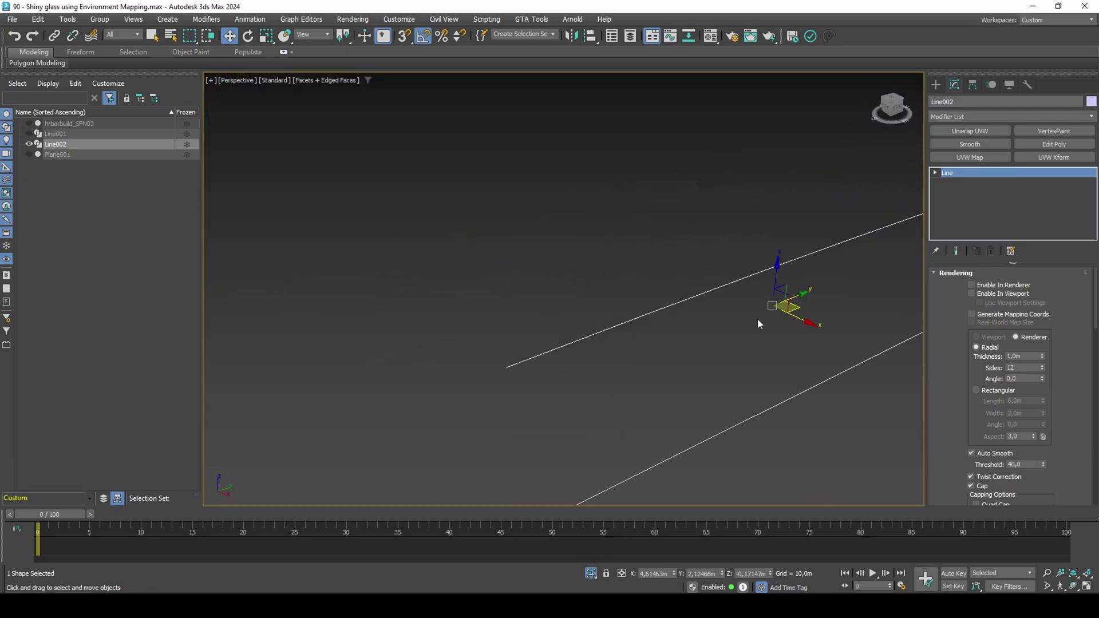
# - Delete the segment that joins the lower and upper wall lines at the building's far end
pyautogui.moveTo(757, 318); pyautogui.dragTo(558, 327, button='middle')
pyautogui.press('1')
pyautogui.click(748, 276)
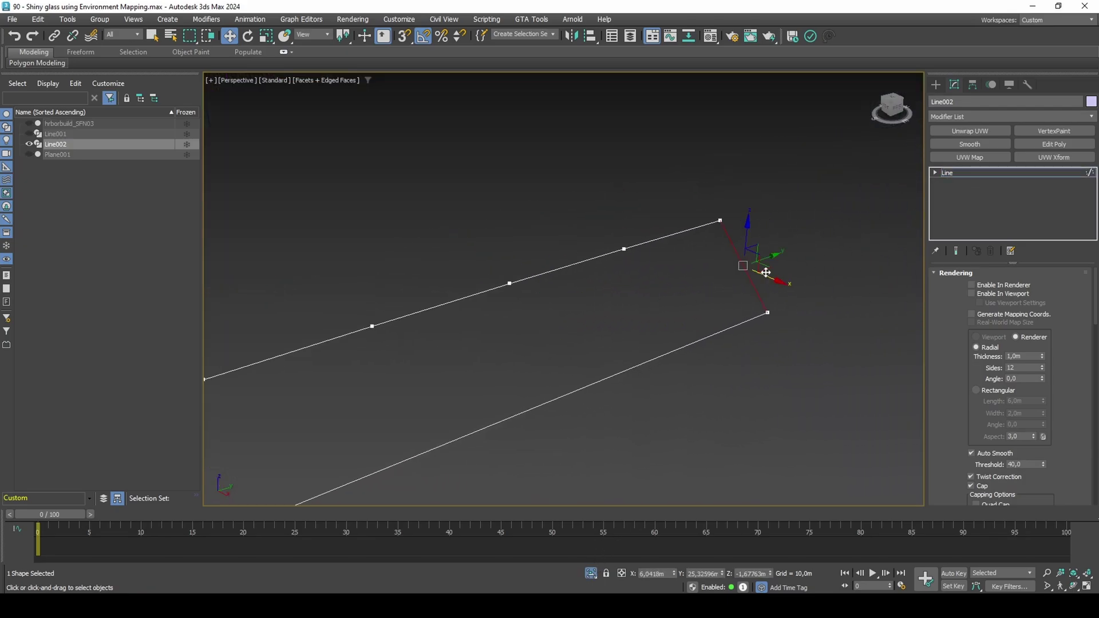
pyautogui.press('Delete')
pyautogui.moveTo(678, 280); pyautogui.dragTo(664, 259, button='middle')
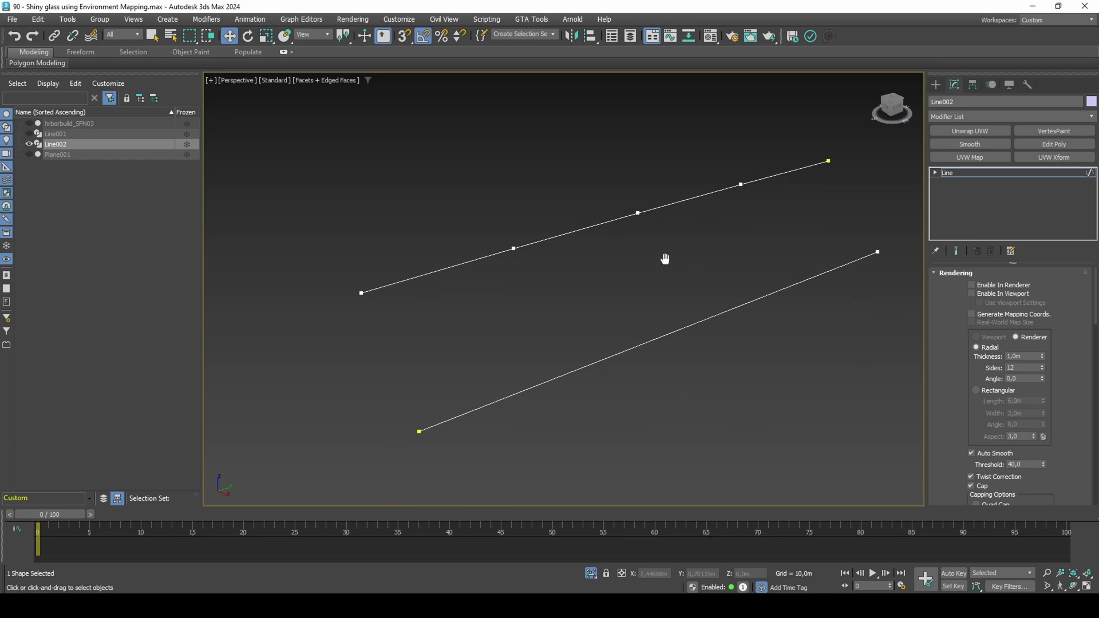
# - Clear the line's vertex selection, end isolation to show the building again, and leave sub-object editing
pyautogui.moveTo(332, 331); pyautogui.dragTo(332, 330)
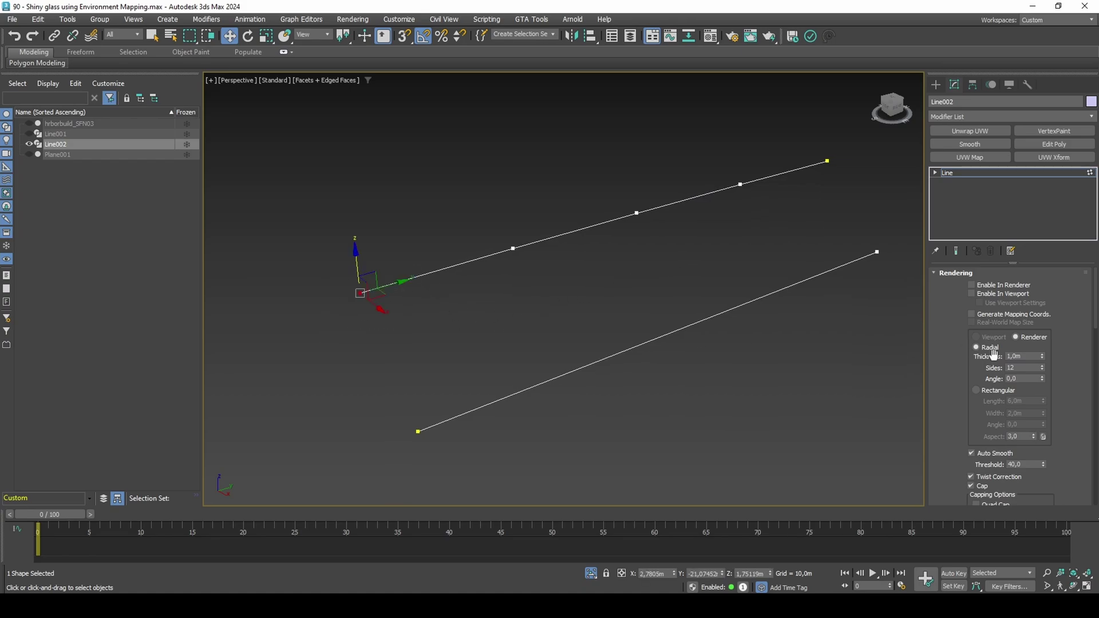
pyautogui.scroll(-10, 1061, 368)
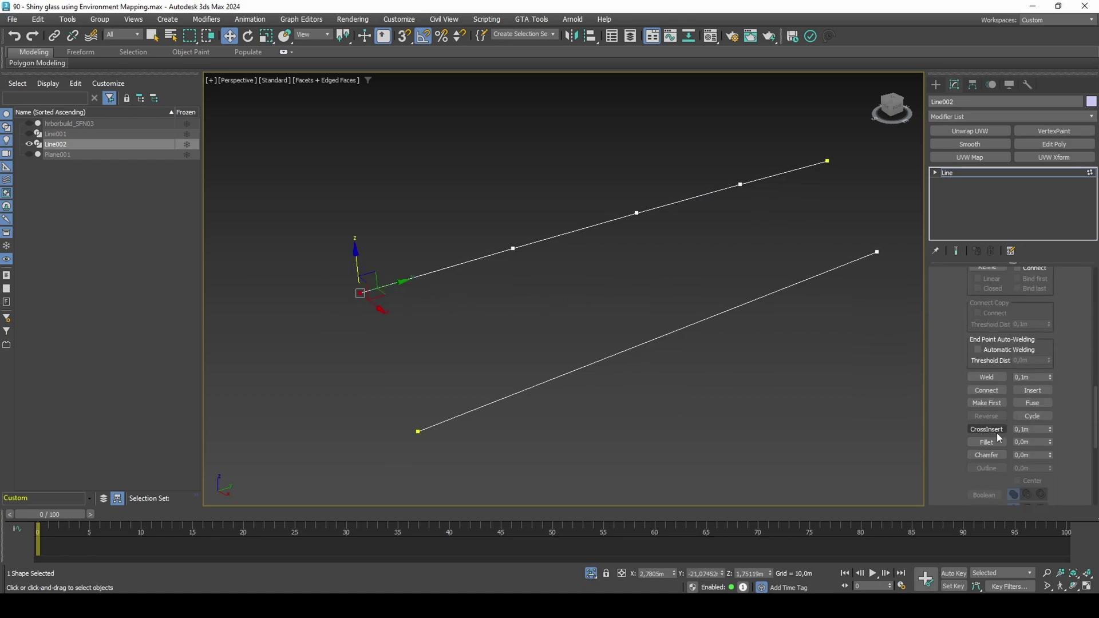
pyautogui.click(610, 398)
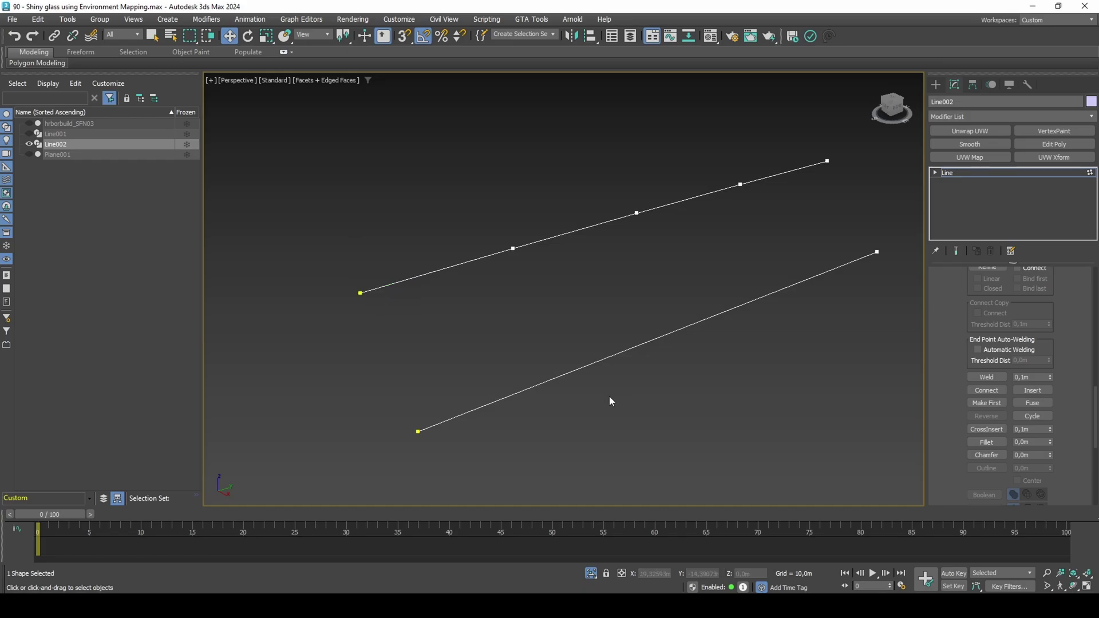
pyautogui.click(593, 573)
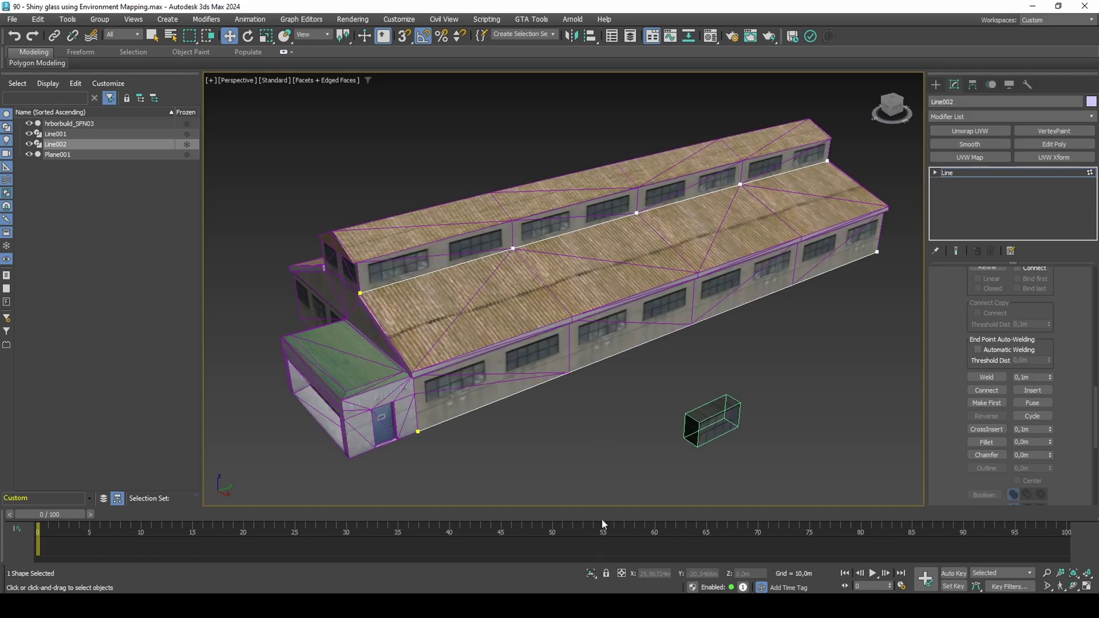
pyautogui.press('1')
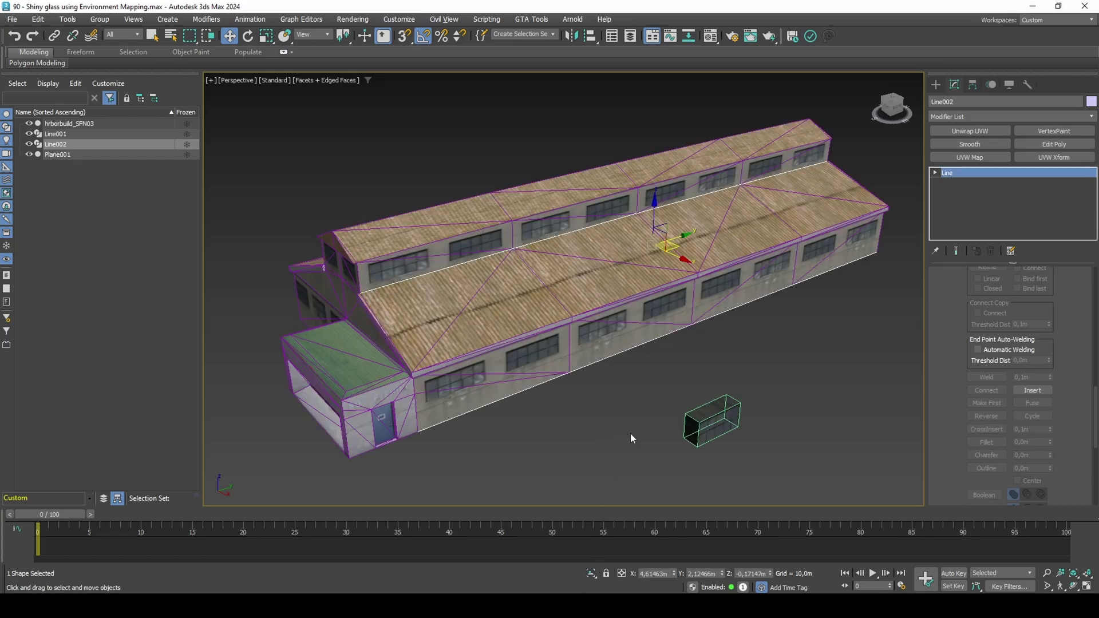
# - Add an Array modifier to the window model and set its distribution to Spline
pyautogui.click(701, 423)
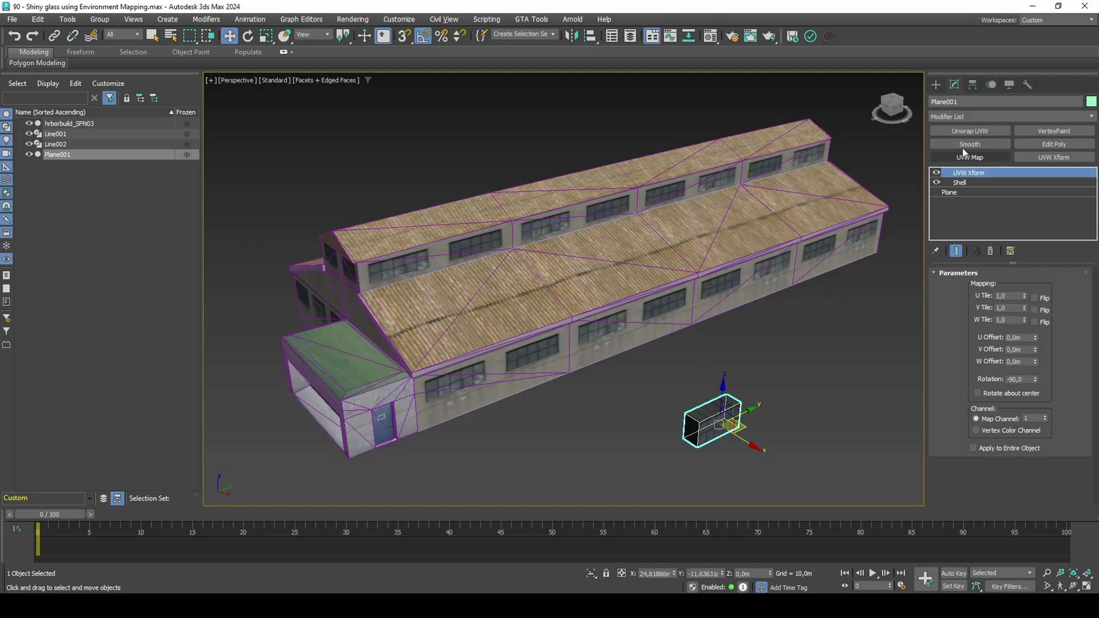
pyautogui.click(993, 119)
pyautogui.write('arr')
pyautogui.click(975, 139)
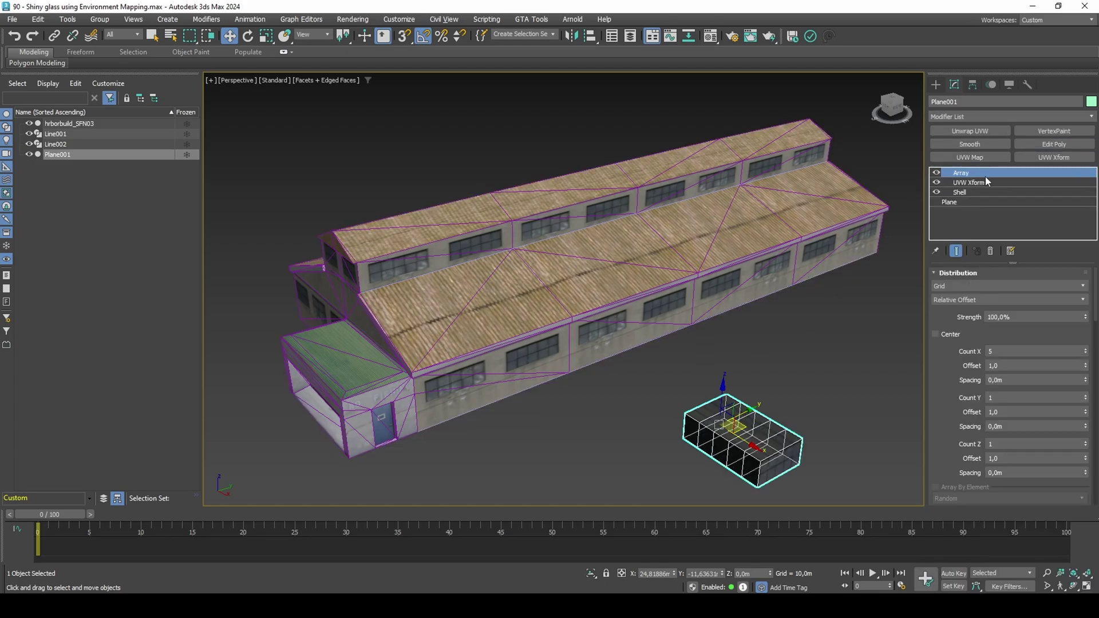
pyautogui.click(960, 285)
pyautogui.click(949, 313)
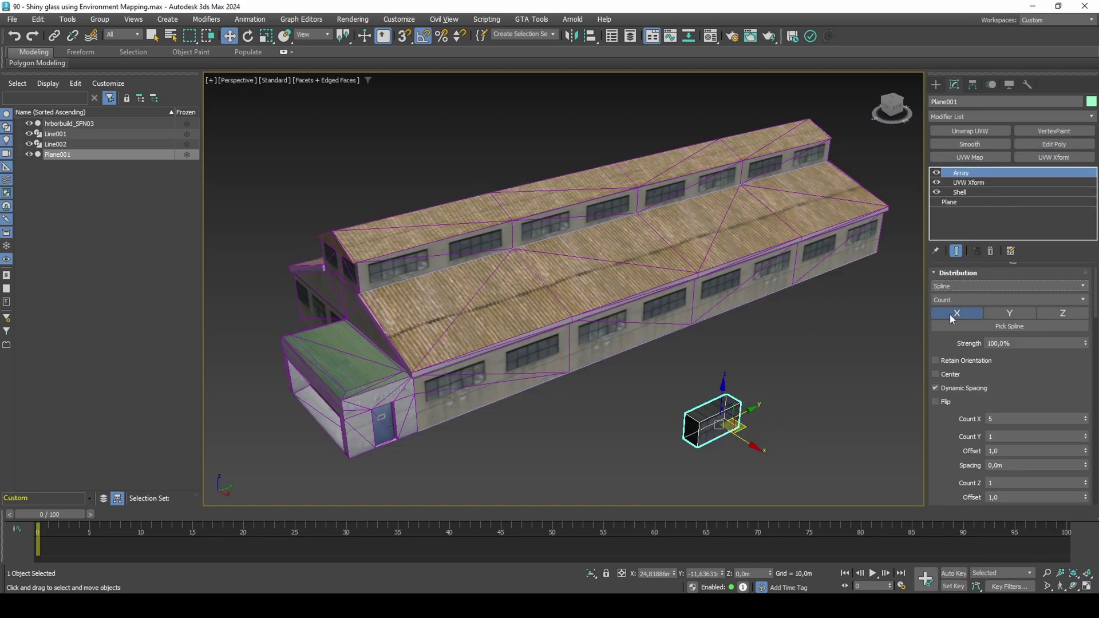
# - Use the long-side line as the array's spline, orient the windows along Y, and set Count X to 8
pyautogui.click(975, 325)
pyautogui.click(715, 316)
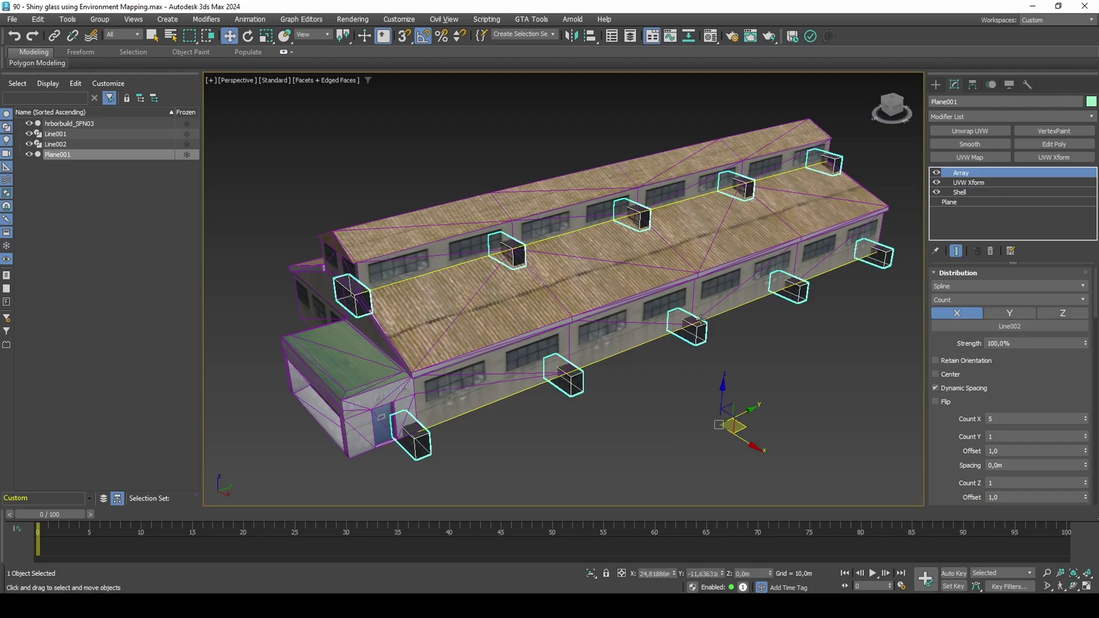
pyautogui.click(1009, 316)
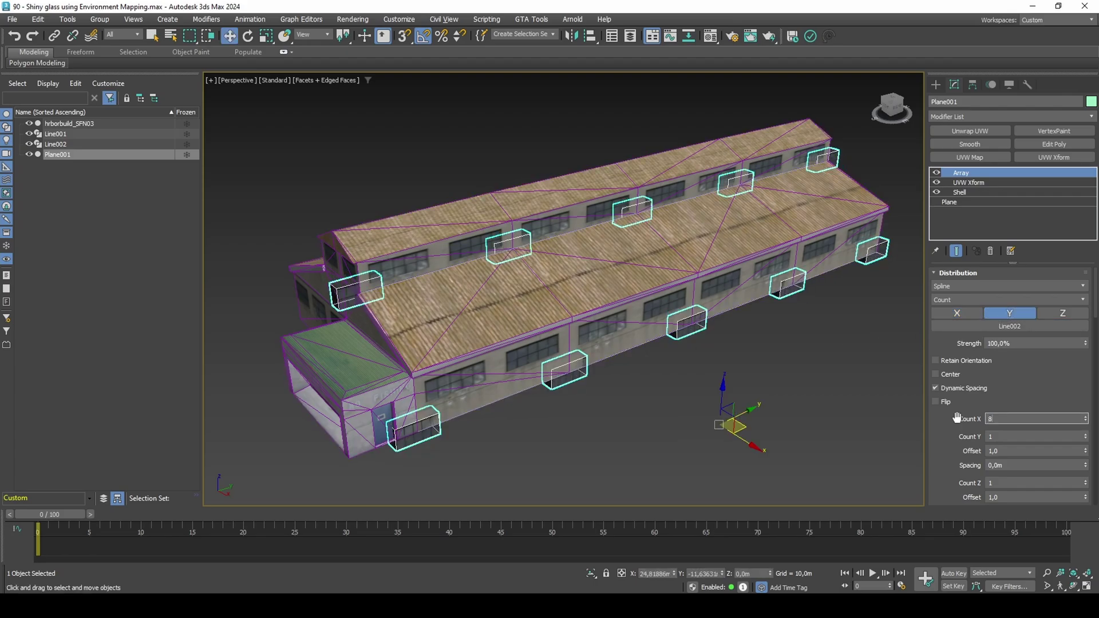
pyautogui.press('Return')
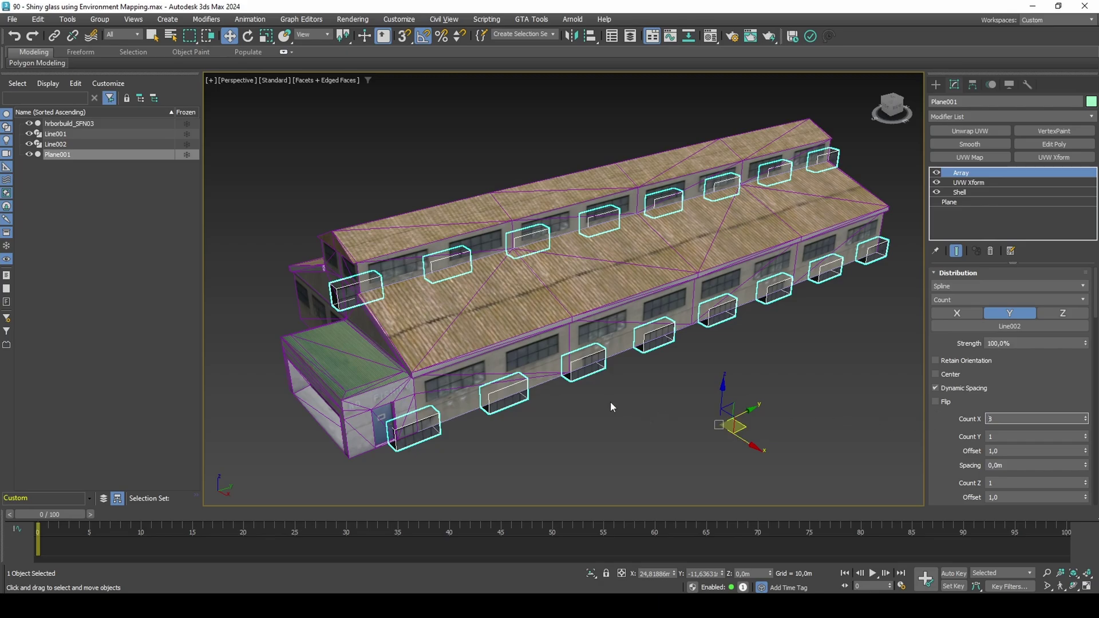
# - Offset the long-side guide line by 0,1 m along world X with Transform Type-In
pyautogui.click(556, 379)
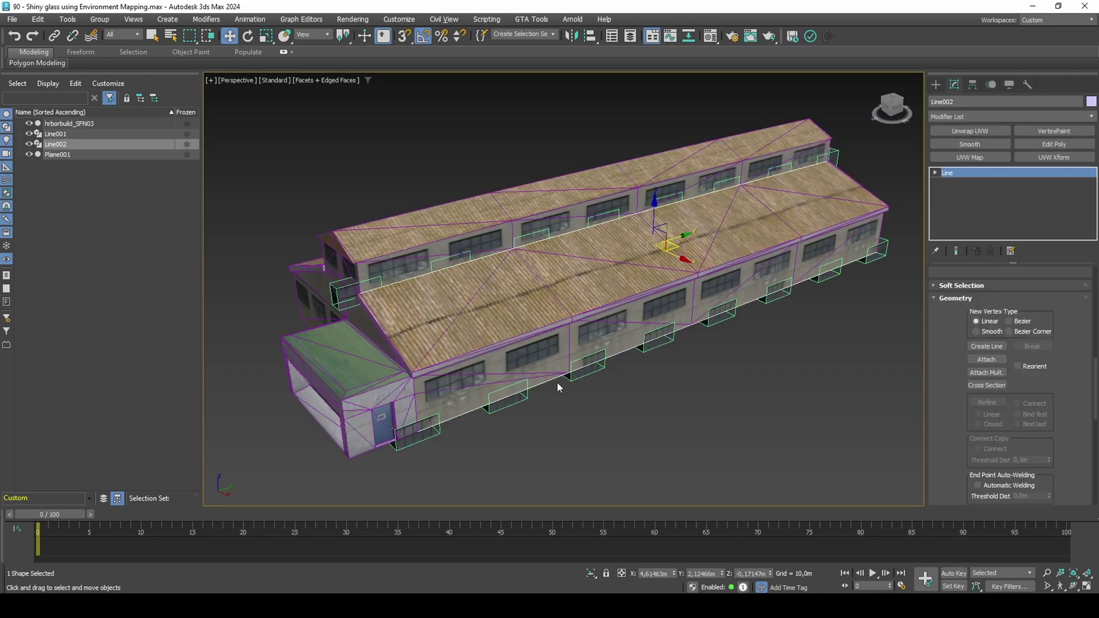
pyautogui.click(45, 22)
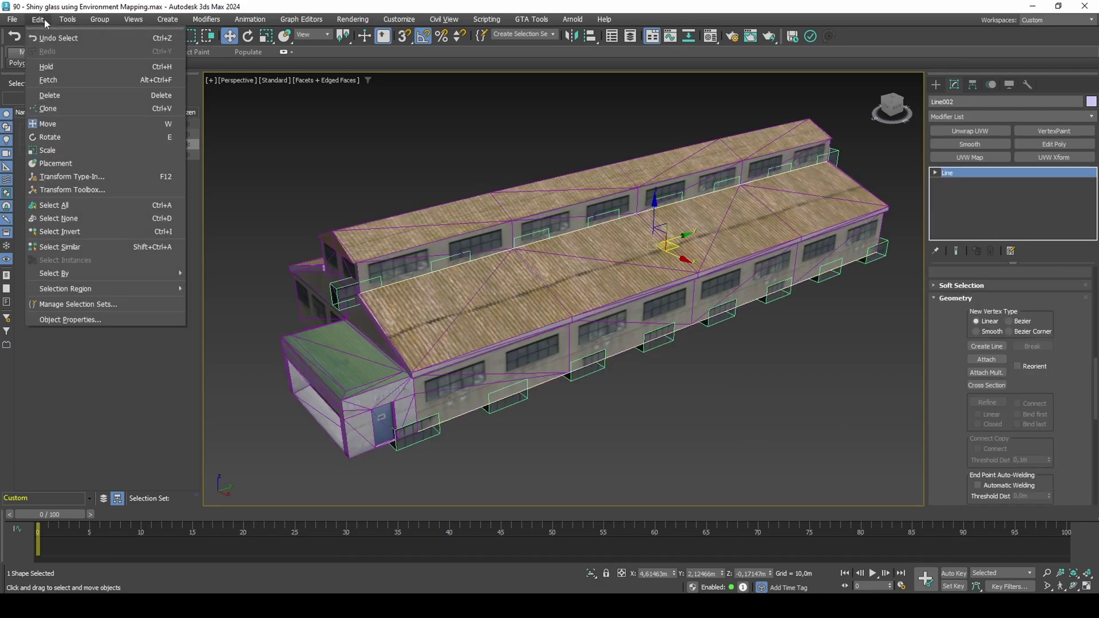
pyautogui.click(74, 174)
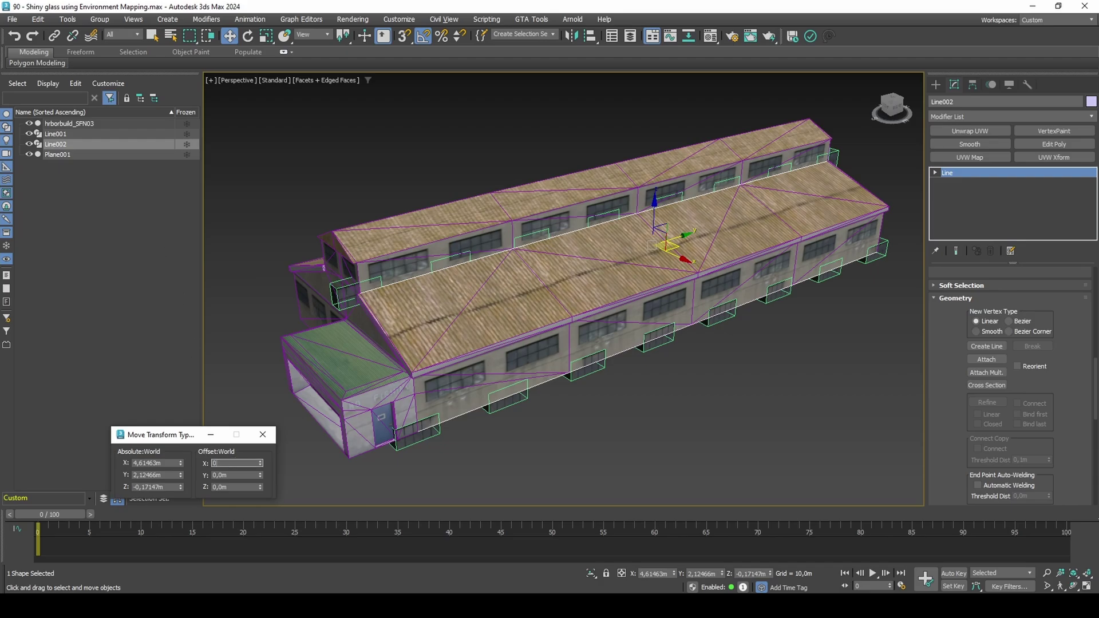
pyautogui.write('0,1')
pyautogui.press('Return')
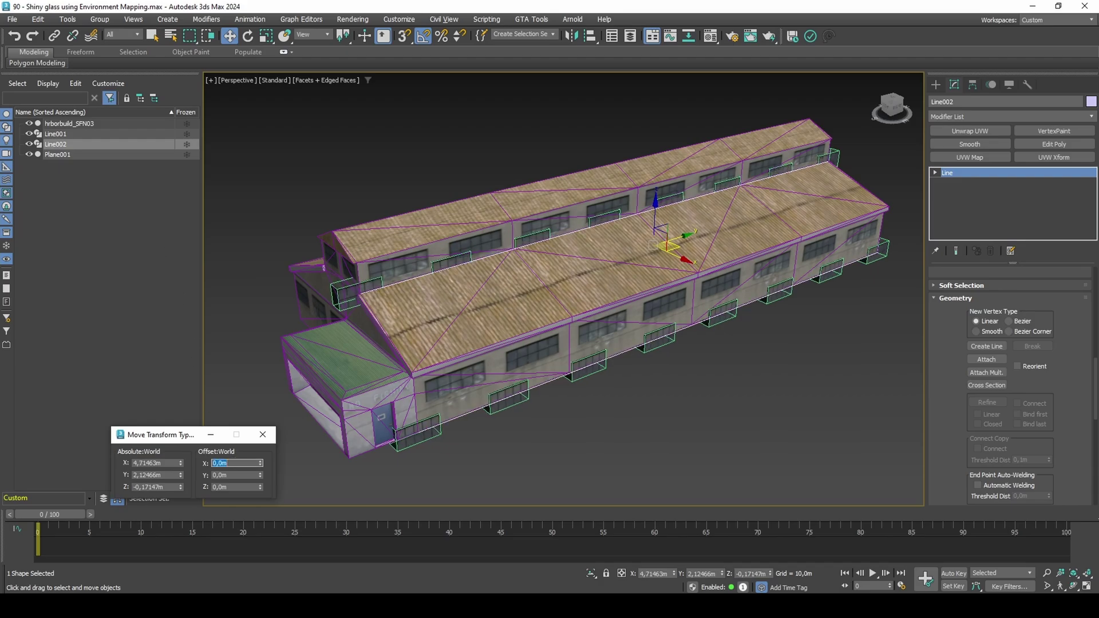
# - Raise the lower spline of the guide line about 2.6 m so its windows match the painted lower window row
pyautogui.click(935, 172)
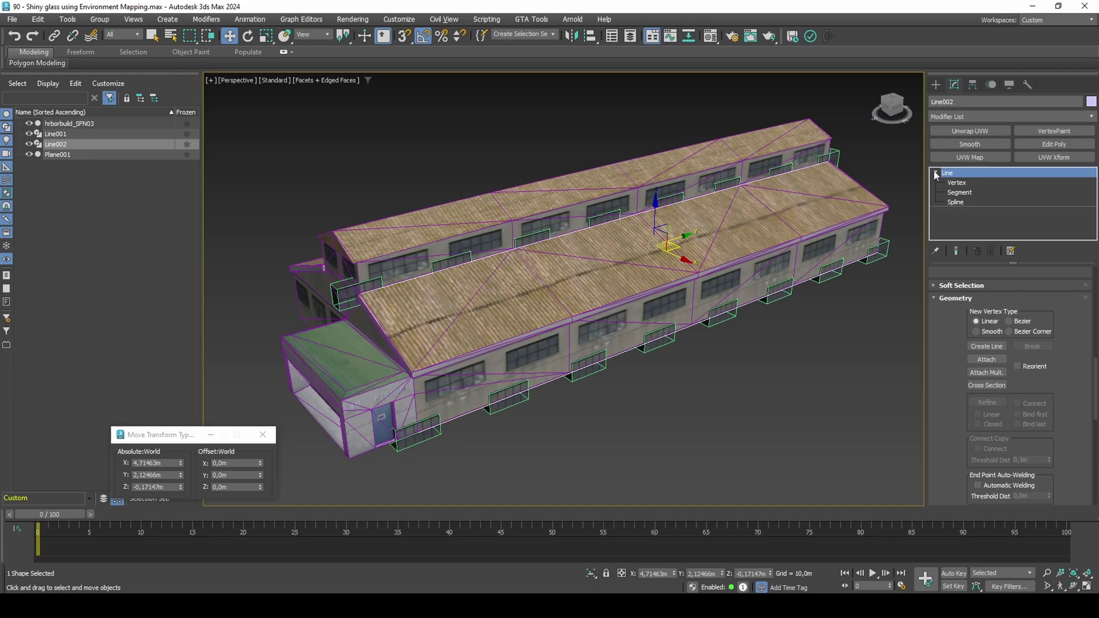
pyautogui.click(959, 192)
pyautogui.moveTo(580, 324); pyautogui.dragTo(650, 277, button='middle')
pyautogui.press('3')
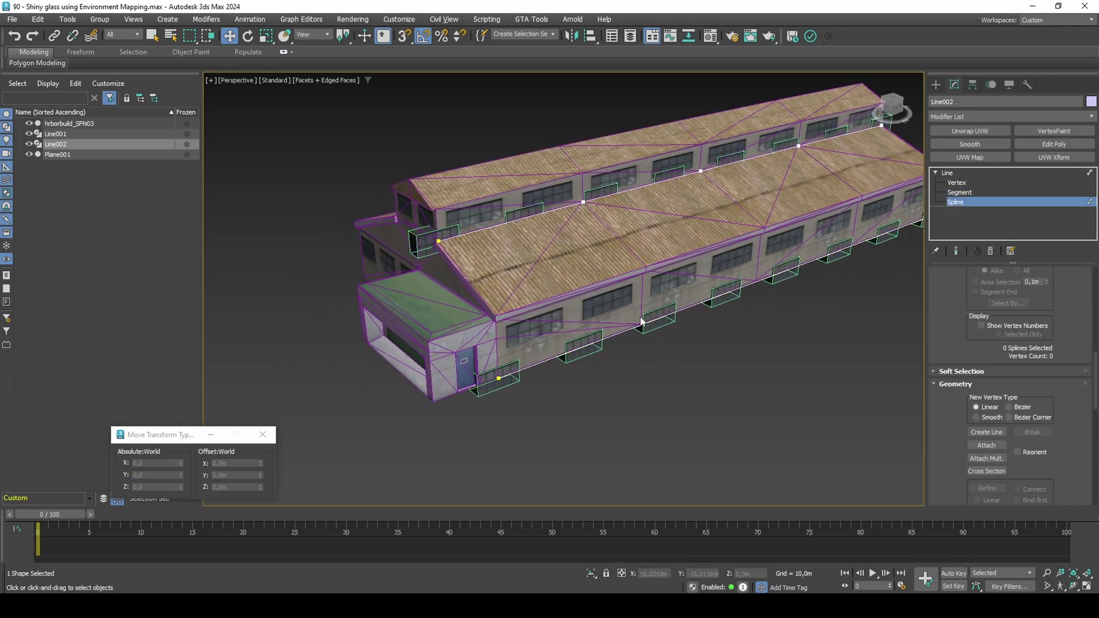
pyautogui.click(637, 326)
pyautogui.scroll(3, 635, 324)
pyautogui.keyDown('alt'); pyautogui.moveTo(662, 294); pyautogui.dragTo(788, 242, button='middle'); pyautogui.keyUp('alt')
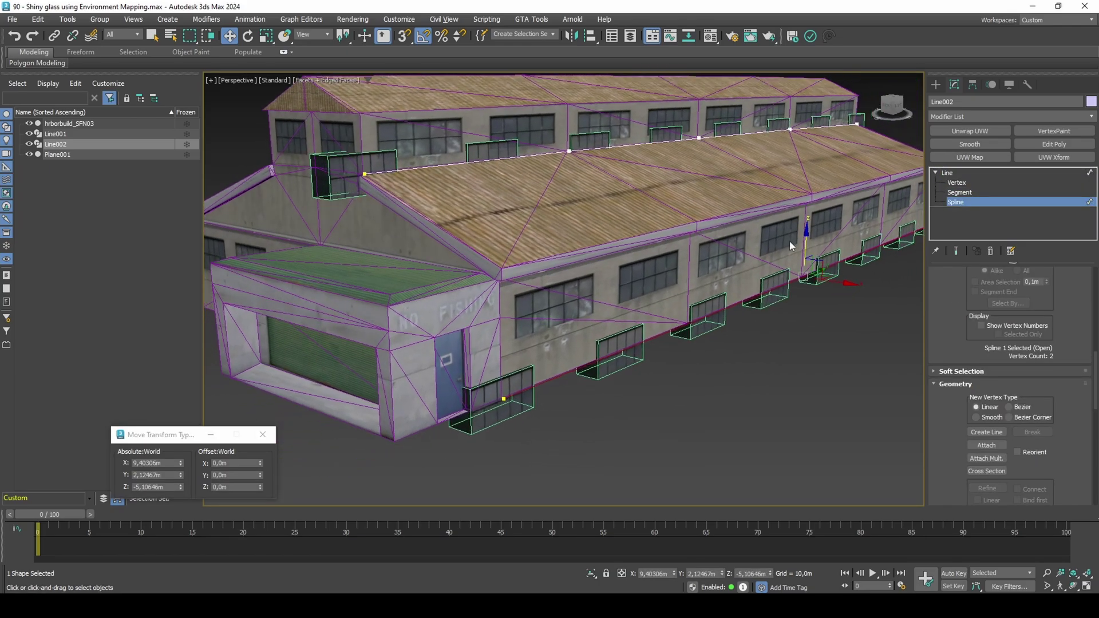
pyautogui.moveTo(806, 243); pyautogui.dragTo(830, 202)
# - Raise the upper spline about 1.1 m to the painted upper window row and leave spline sub-object editing
pyautogui.keyDown('alt'); pyautogui.moveTo(829, 222); pyautogui.dragTo(691, 263, button='middle'); pyautogui.keyUp('alt')
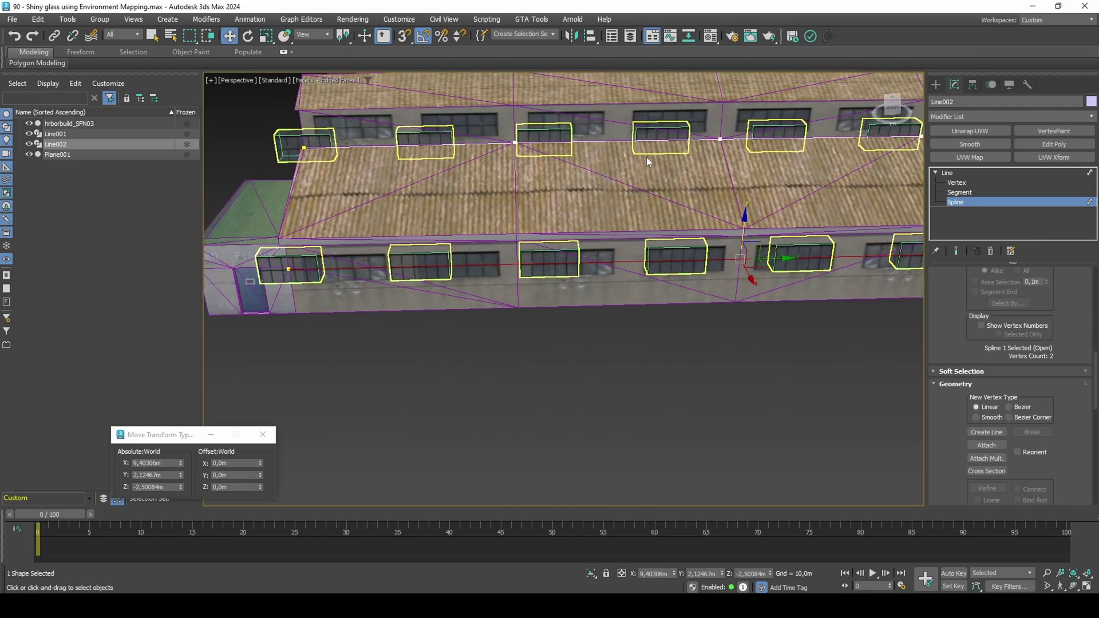
pyautogui.click(658, 141)
pyautogui.moveTo(657, 142); pyautogui.dragTo(665, 234, button='middle')
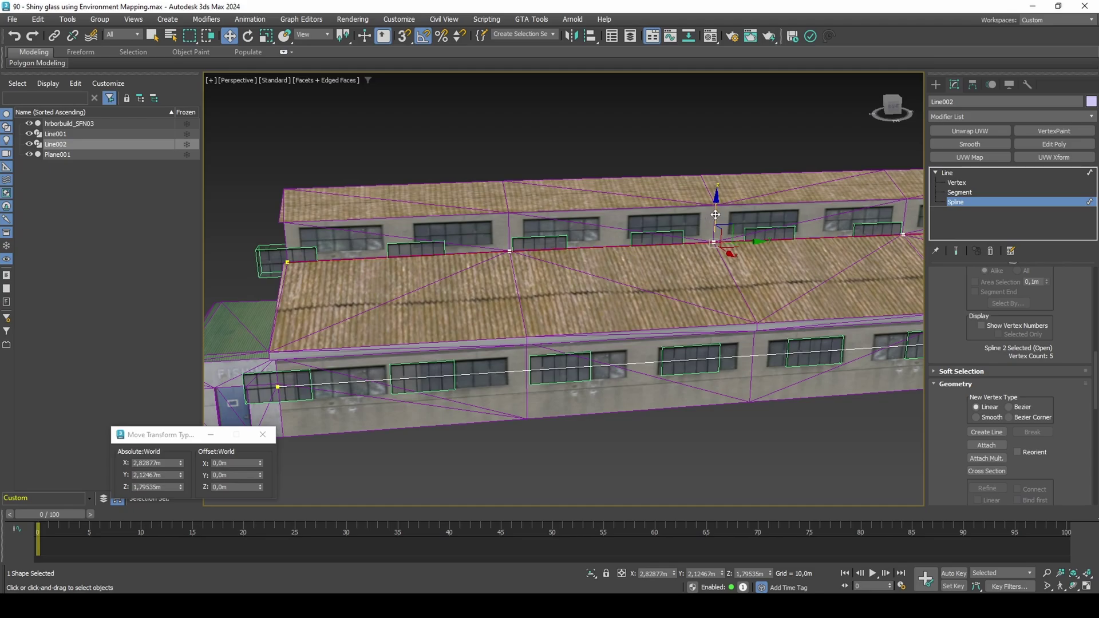
pyautogui.moveTo(715, 214); pyautogui.dragTo(727, 197)
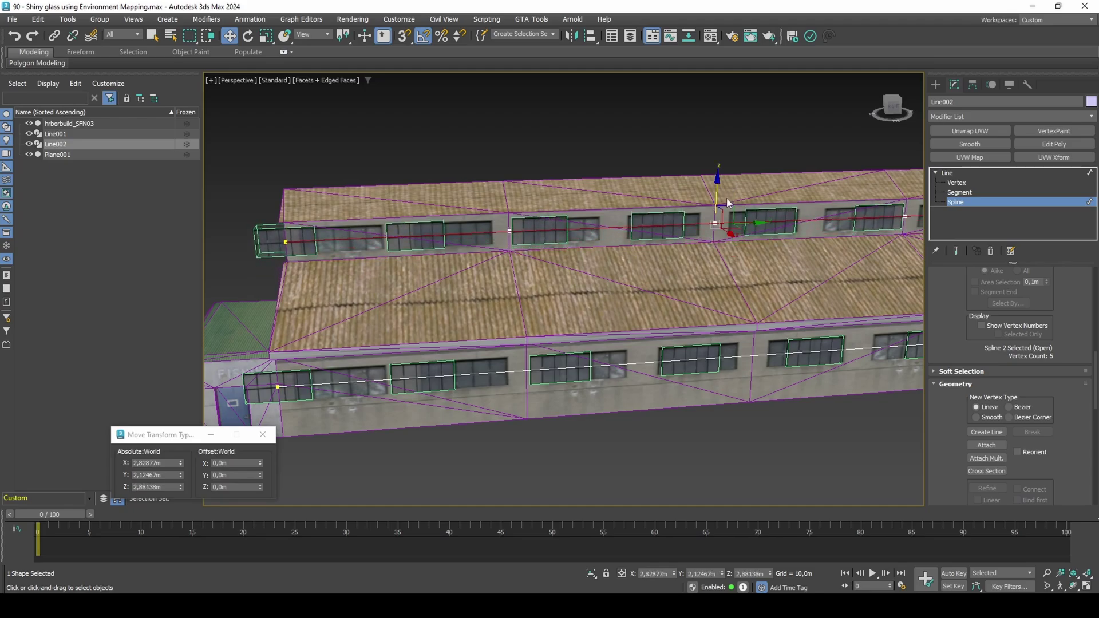
pyautogui.hotkey('ctrl', 'b')
# - Sample the building's material into the Material Editor and open its second sub-material
pyautogui.press('m')
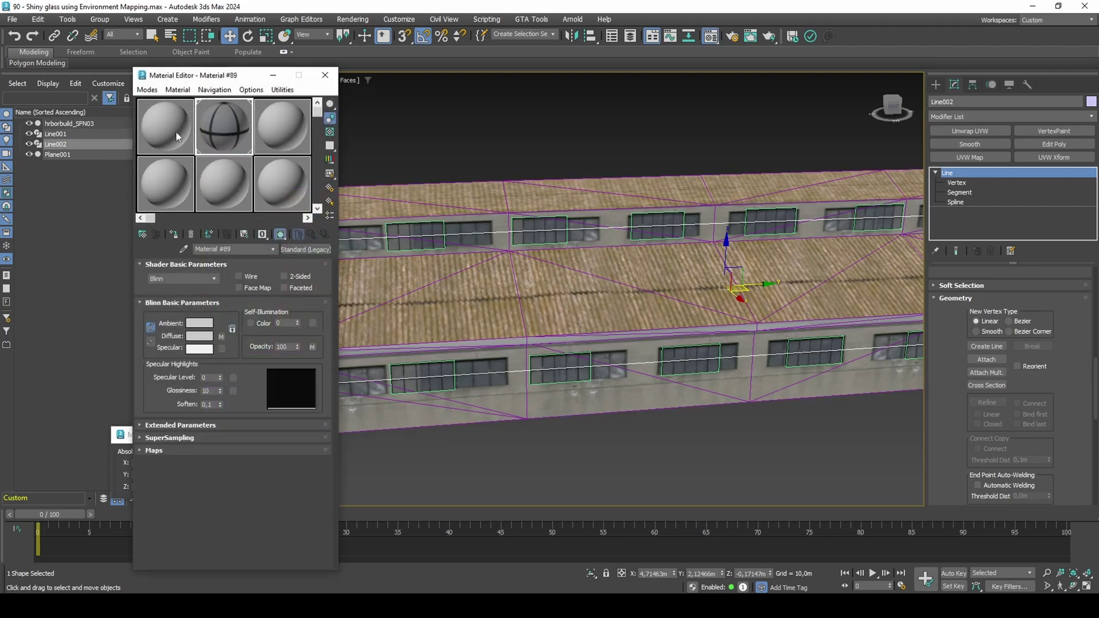
pyautogui.click(183, 249)
pyautogui.click(364, 259)
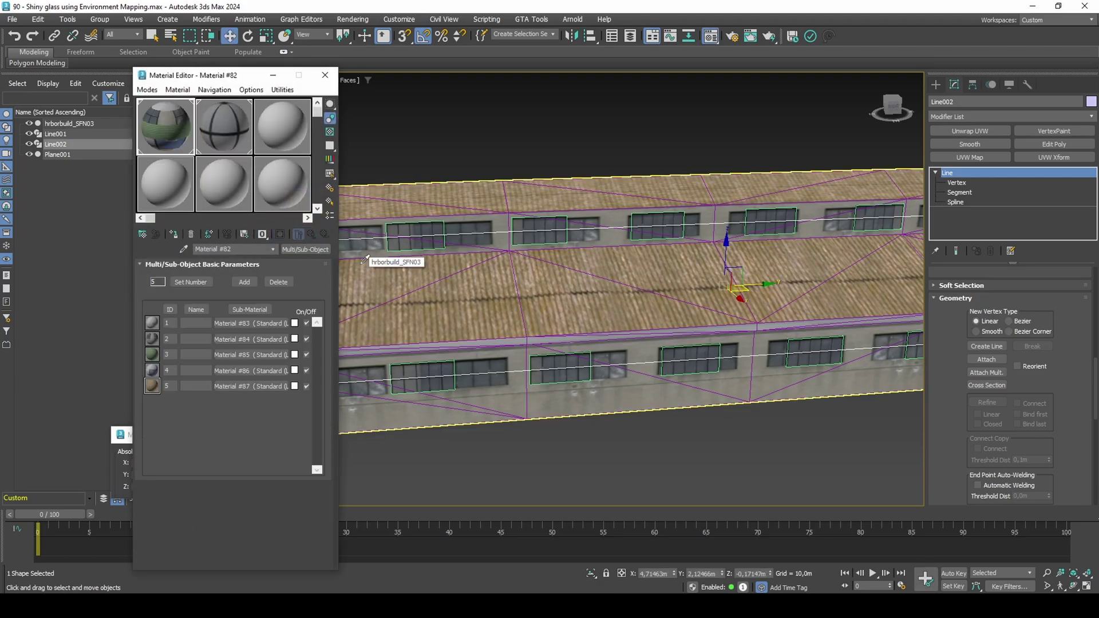
pyautogui.click(260, 338)
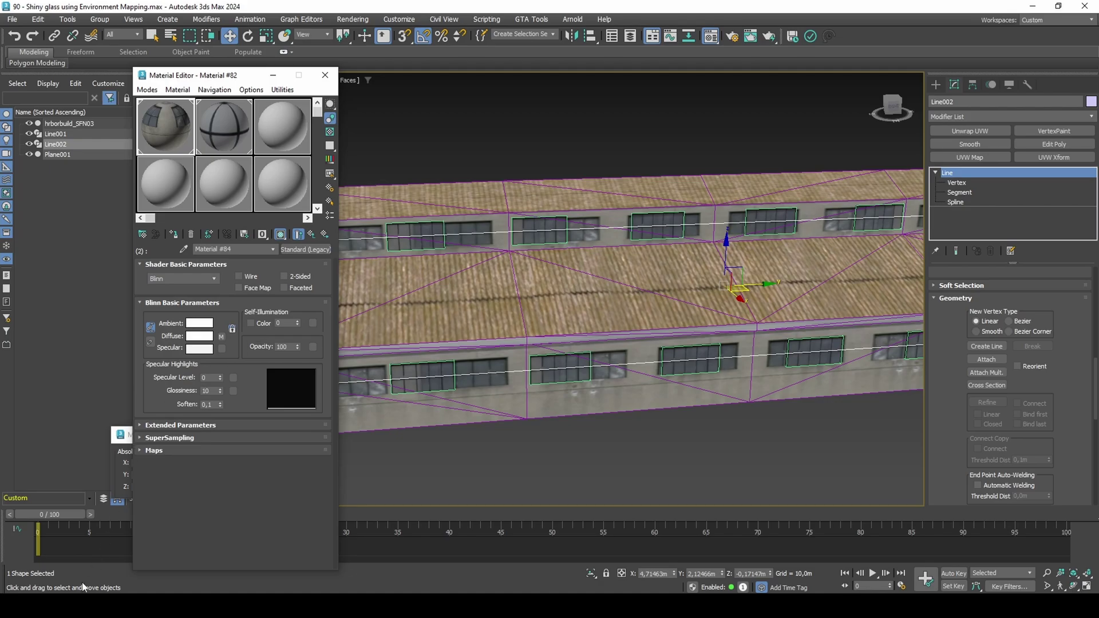
# - Replace the wall sub-material's diffuse map with pierbuild_top1.png from the Extra contents folder and close the Material Editor
pyautogui.click(767, 268)
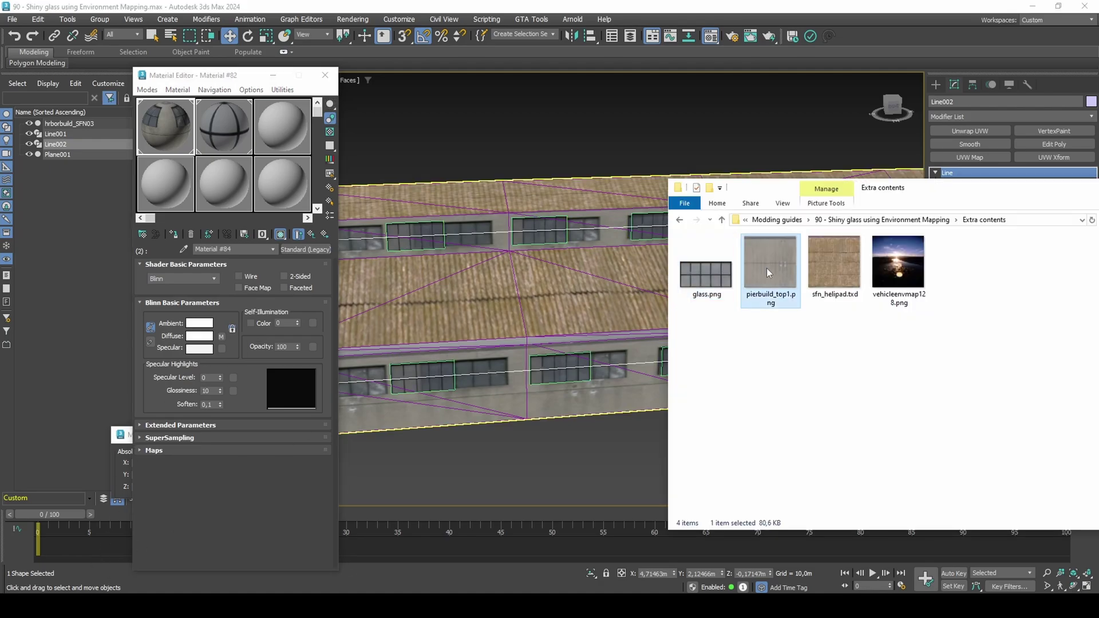
pyautogui.moveTo(767, 268); pyautogui.dragTo(222, 336)
pyautogui.moveTo(549, 323); pyautogui.dragTo(619, 283, button='middle')
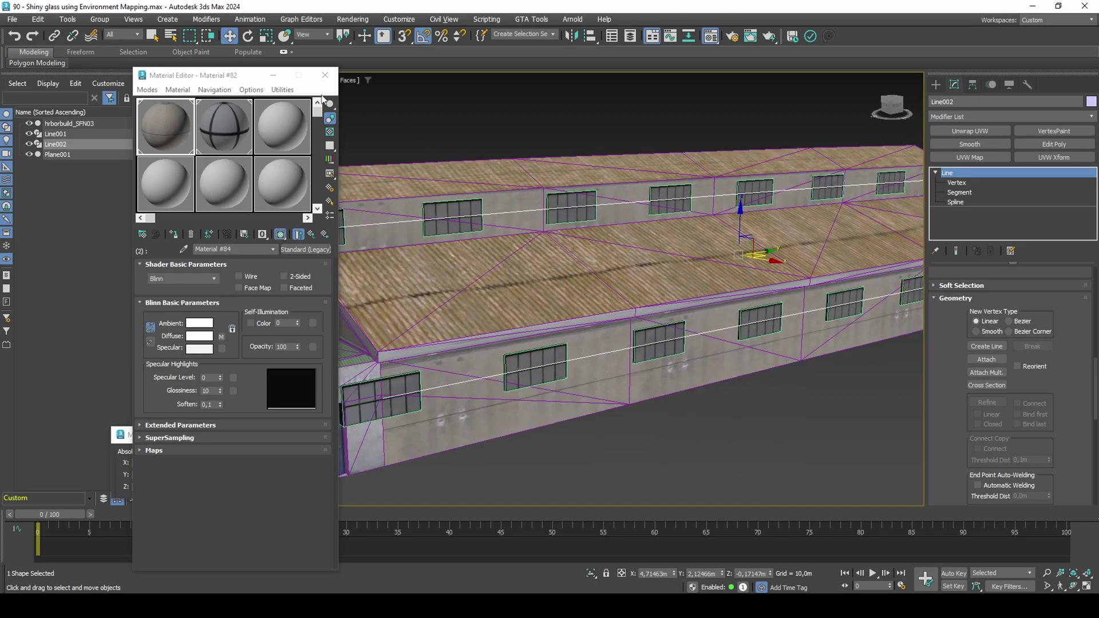
pyautogui.click(325, 75)
# - Add an XForm modifier to the guide line and rename it "XForm - length scale"
pyautogui.click(935, 172)
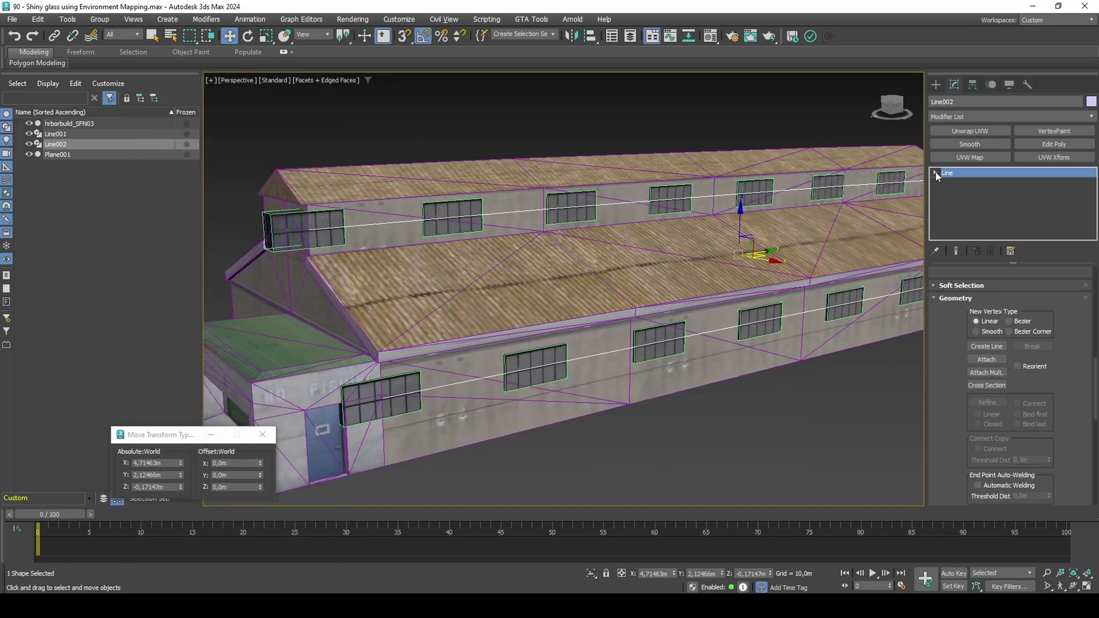
pyautogui.click(996, 119)
pyautogui.write('xf')
pyautogui.click(975, 143)
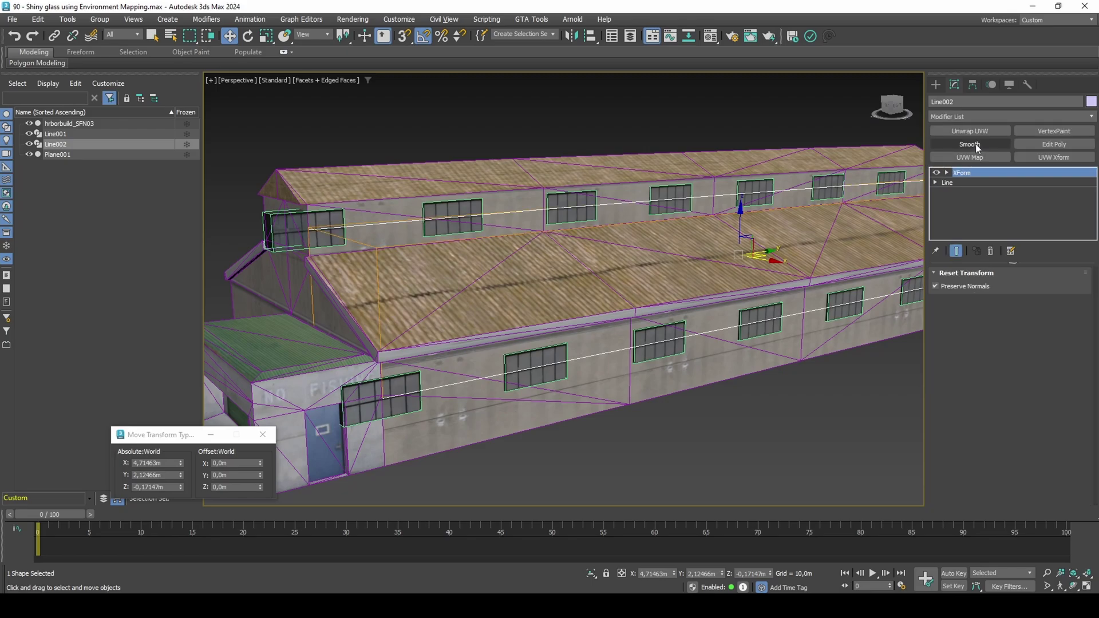
pyautogui.press('z')
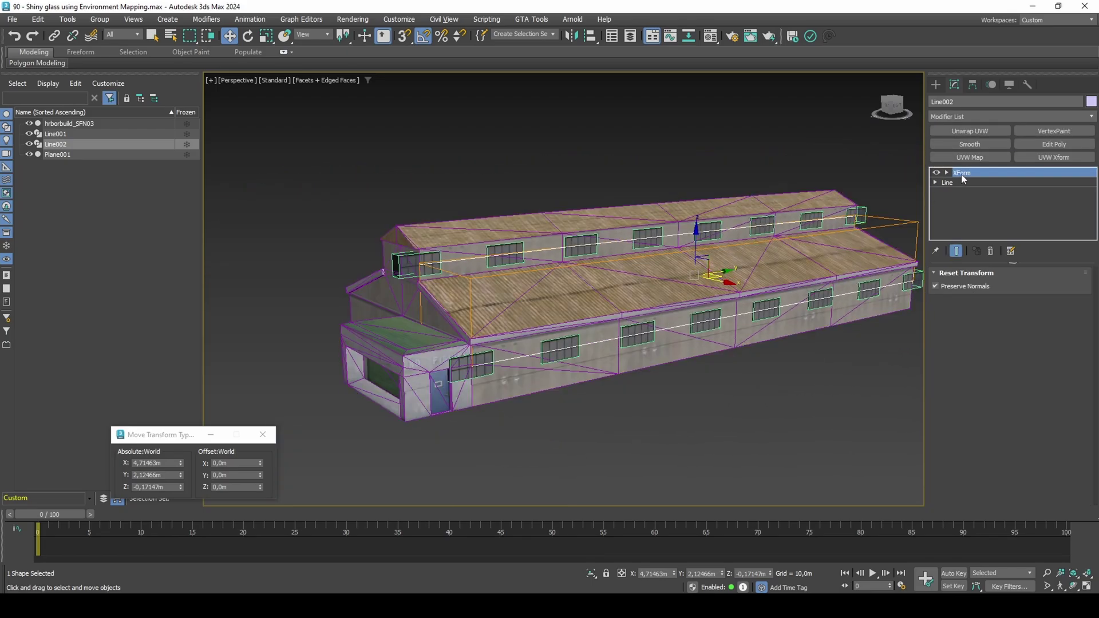
pyautogui.rightClick(963, 180)
pyautogui.click(973, 180)
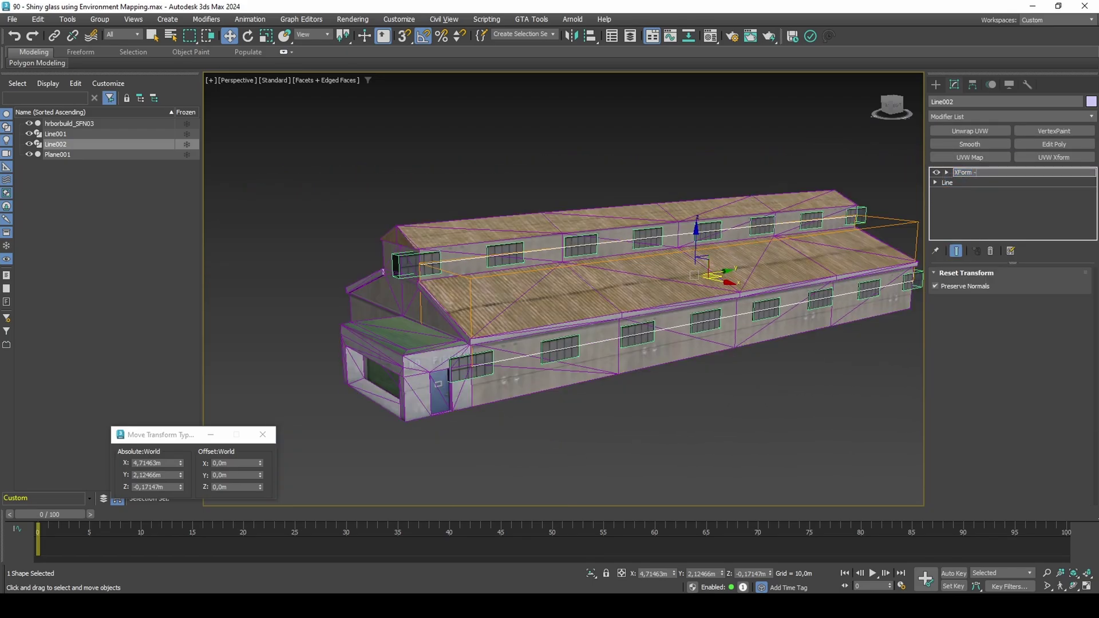
pyautogui.press('Return')
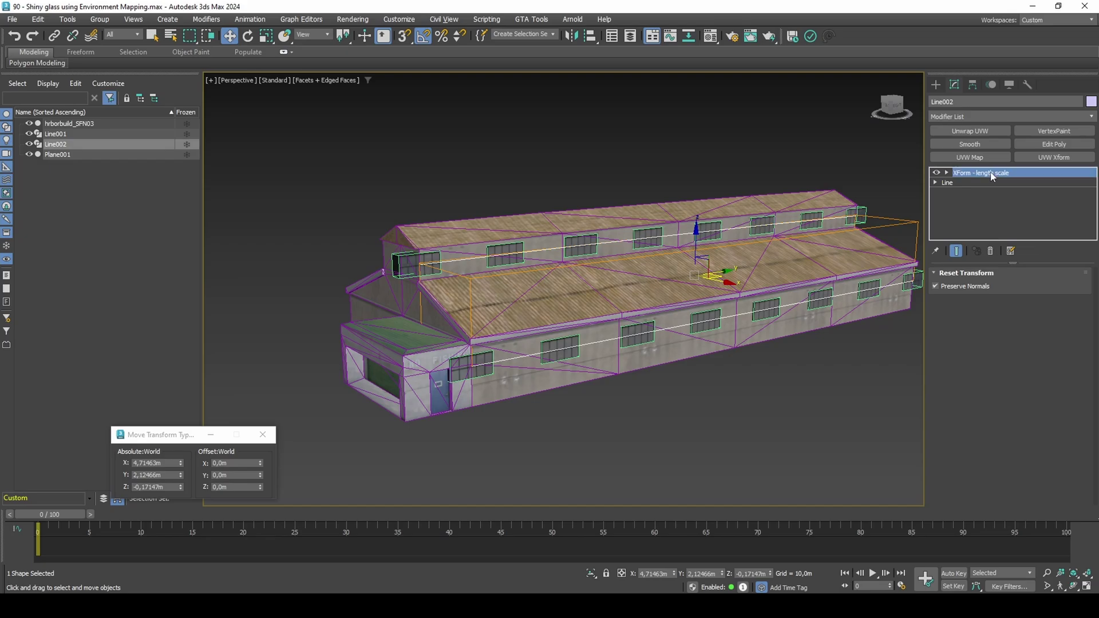
# - Scale the XForm gizmo of the guide line down along the building's length so the window rows fit within the walls
pyautogui.click(946, 172)
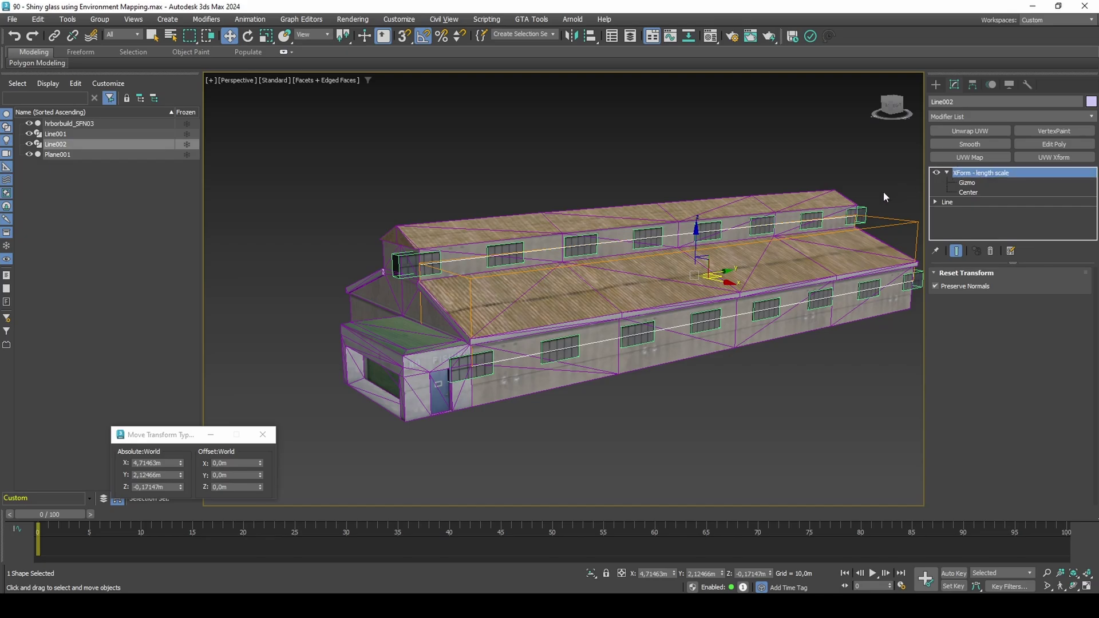
pyautogui.press('1')
pyautogui.keyDown('alt'); pyautogui.moveTo(798, 231); pyautogui.dragTo(783, 246, button='middle'); pyautogui.keyUp('alt')
pyautogui.press('r')
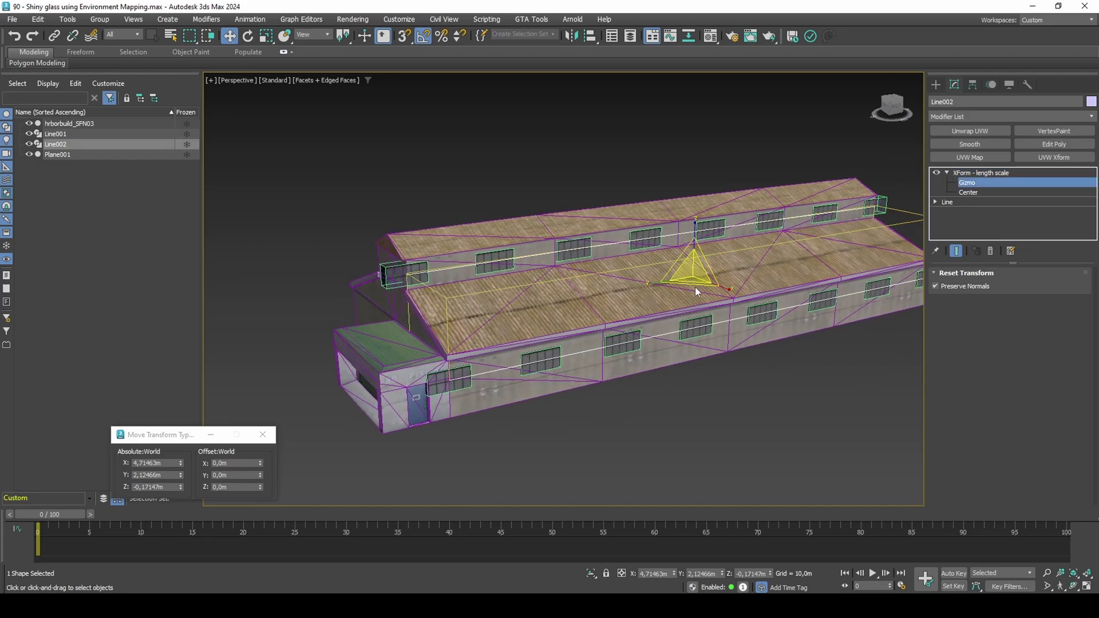
pyautogui.keyDown('alt'); pyautogui.moveTo(695, 287); pyautogui.dragTo(669, 289, button='middle'); pyautogui.keyUp('alt')
pyautogui.press('F4')
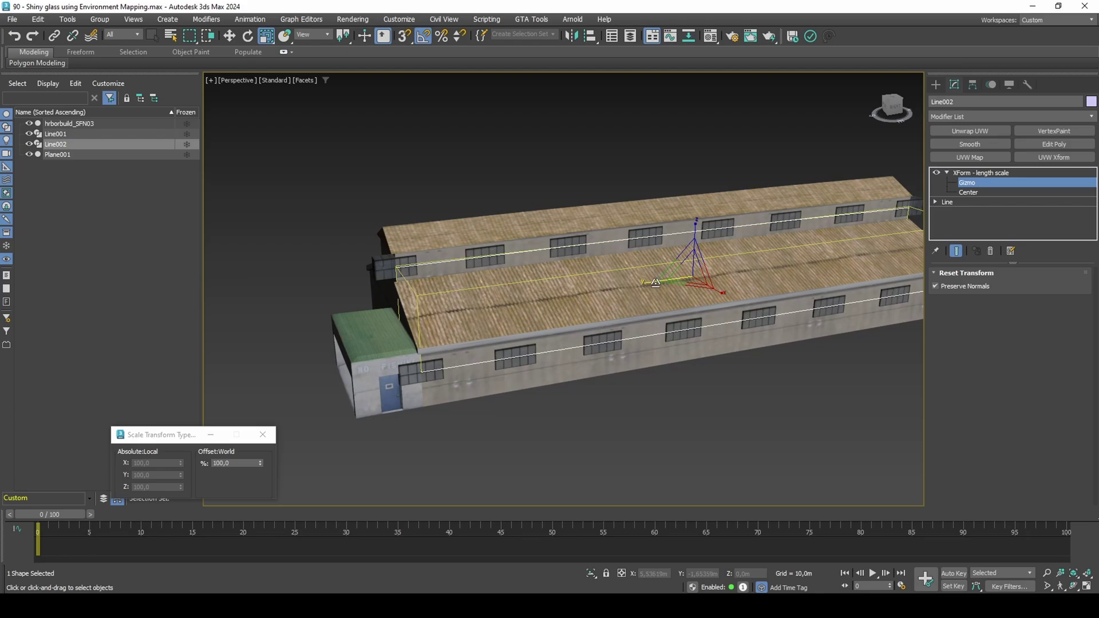
pyautogui.moveTo(663, 282); pyautogui.dragTo(661, 282)
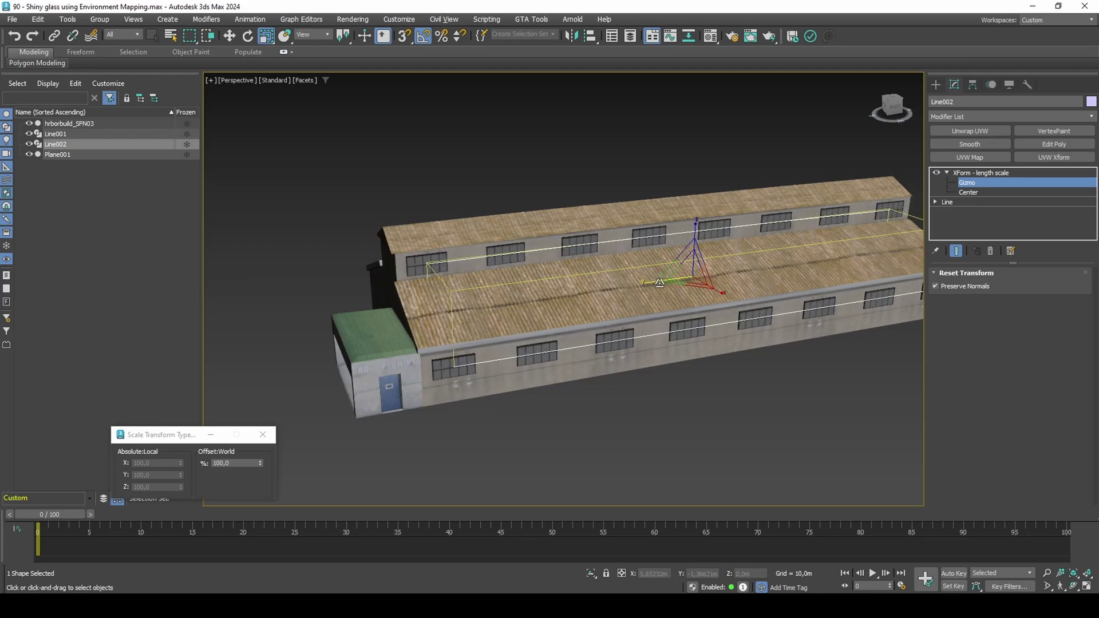
pyautogui.keyDown('alt'); pyautogui.moveTo(661, 282); pyautogui.dragTo(606, 286, button='middle'); pyautogui.keyUp('alt')
pyautogui.press('w')
pyautogui.hotkey('ctrl', 'b')
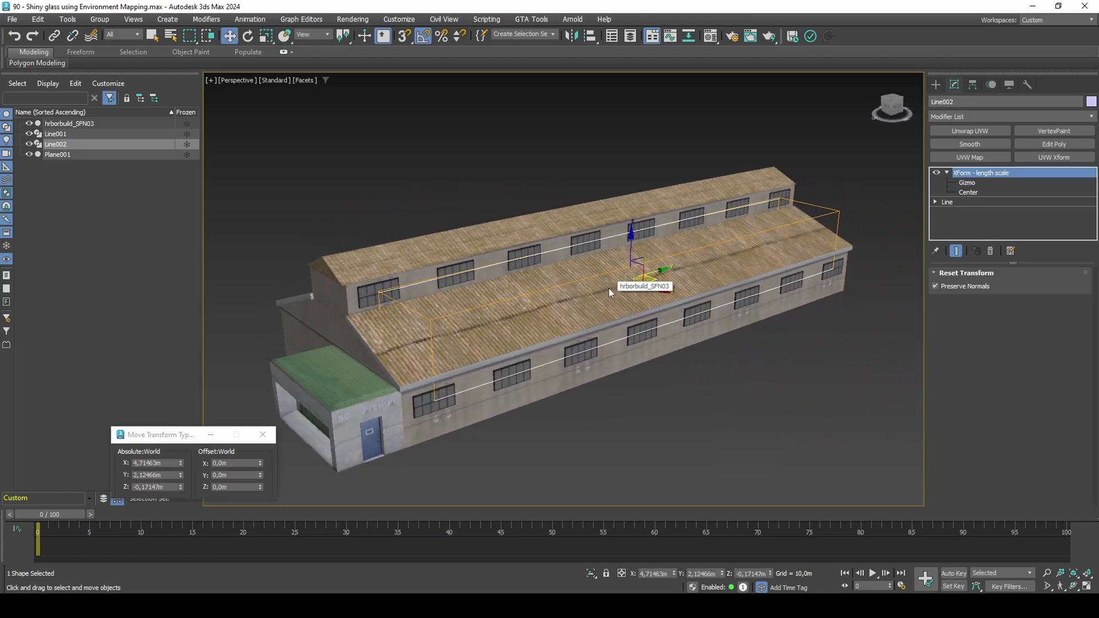
# - Add a Mirror modifier above the XForm, with the XY mirror axis and the Copy option enabled
pyautogui.click(964, 117)
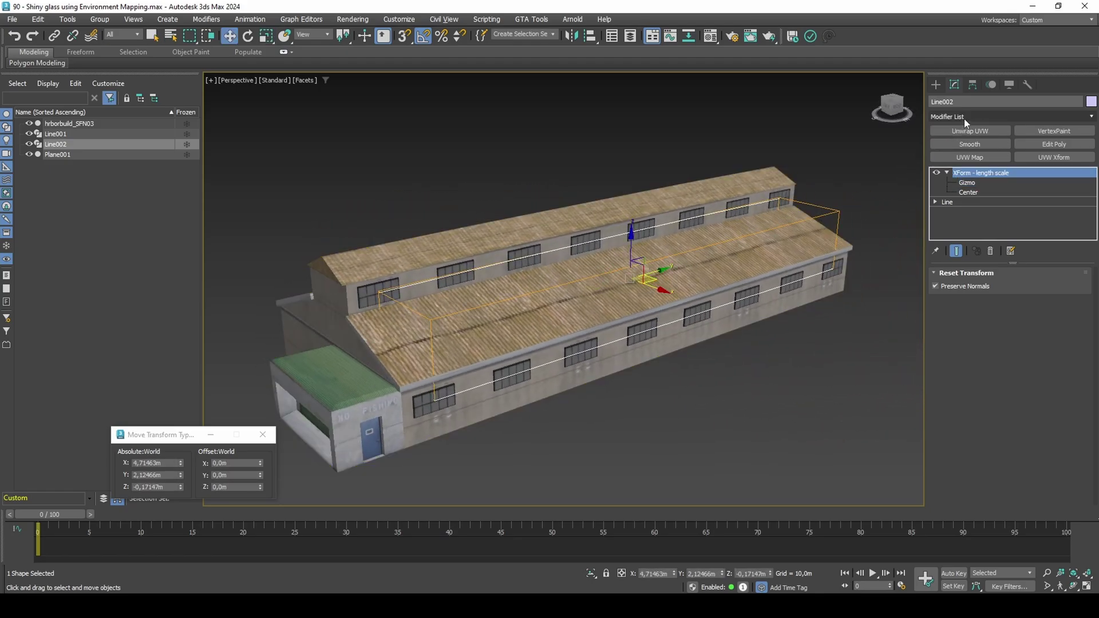
pyautogui.write('m')
pyautogui.click(949, 192)
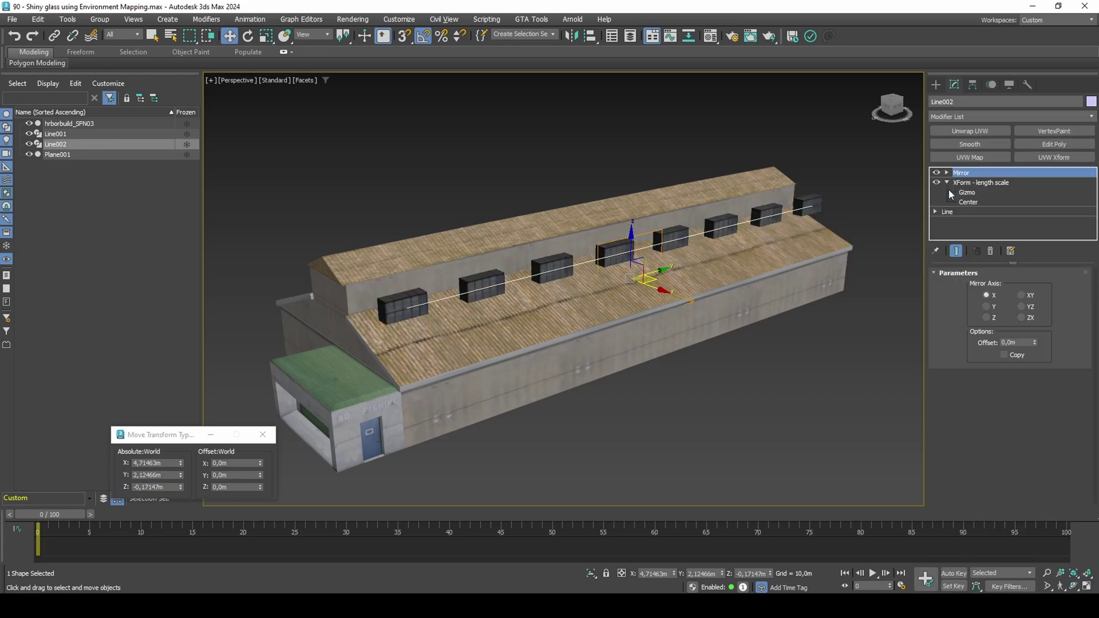
pyautogui.keyDown('alt'); pyautogui.moveTo(625, 238); pyautogui.dragTo(743, 226, button='middle'); pyautogui.keyUp('alt')
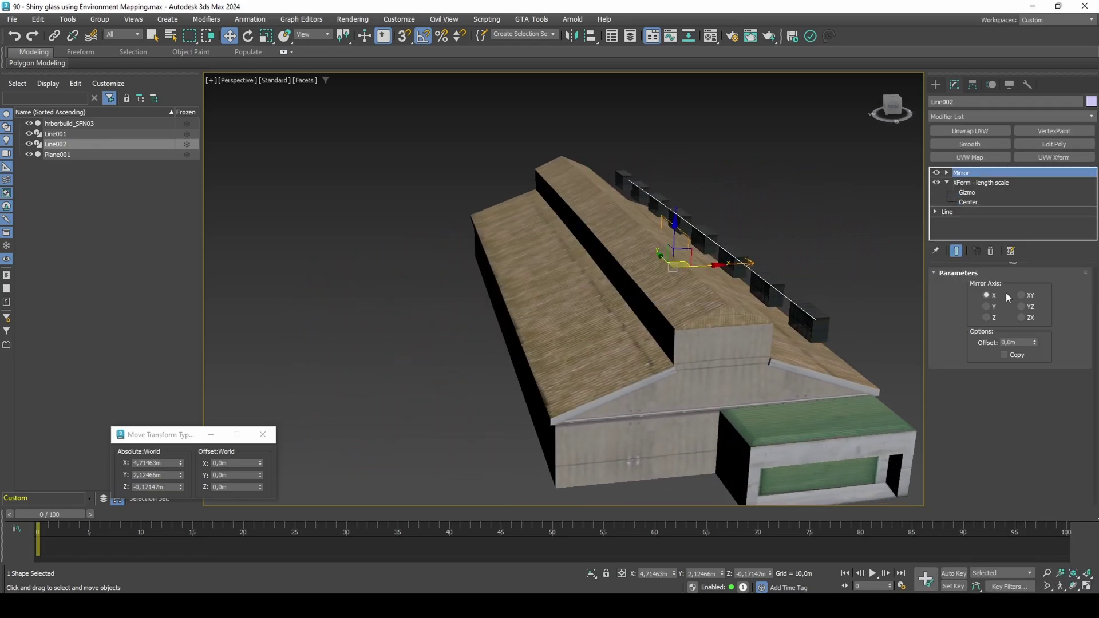
pyautogui.click(1021, 296)
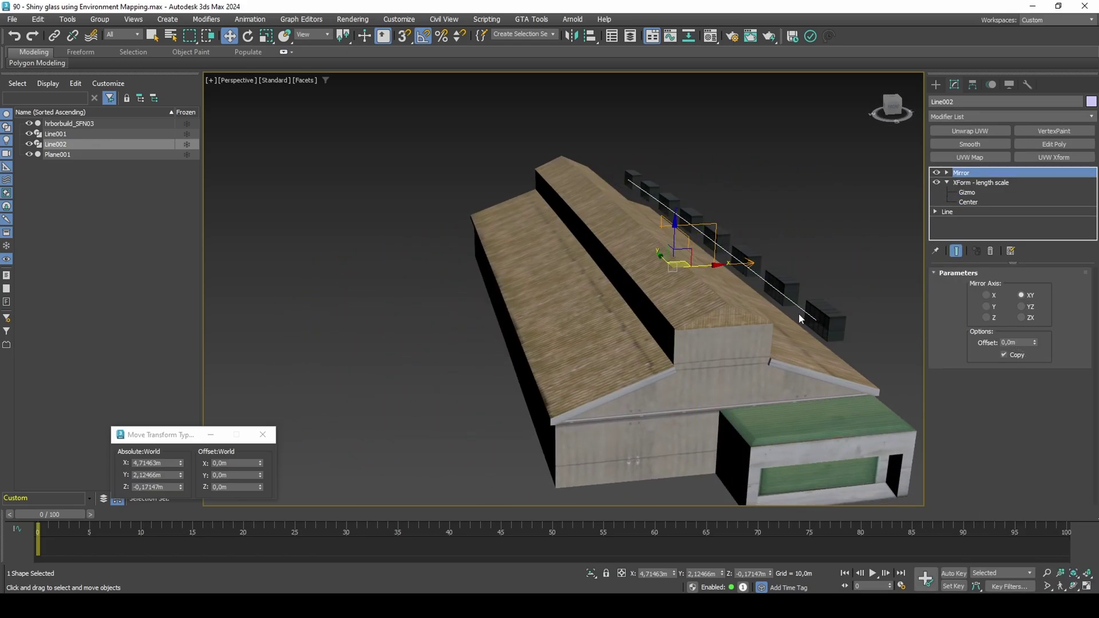
# - Move the Mirror Center to X 0 so the windows mirror onto the opposite walls, and leave sub-object editing
pyautogui.press('1')
pyautogui.click(946, 173)
pyautogui.click(971, 183)
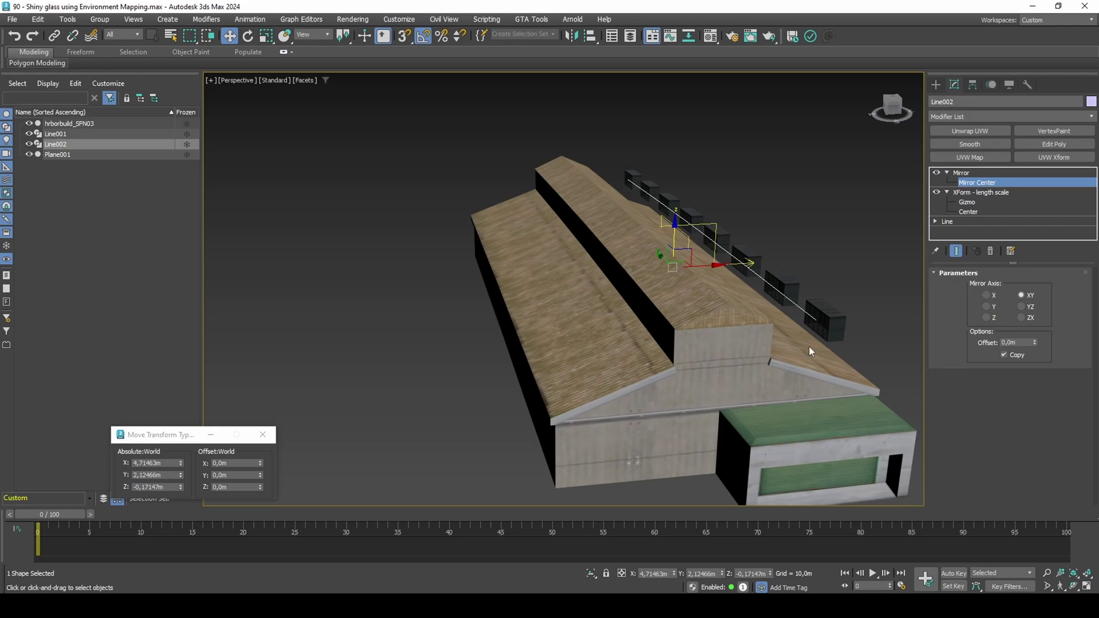
pyautogui.rightClick(674, 573)
pyautogui.moveTo(659, 417)
pyautogui.keyDown('alt'); pyautogui.mouseDown(button='middle')
pyautogui.moveTo(688, 408)
pyautogui.moveTo(675, 413)
pyautogui.mouseUp(button='middle'); pyautogui.keyUp('alt')
pyautogui.press('1')
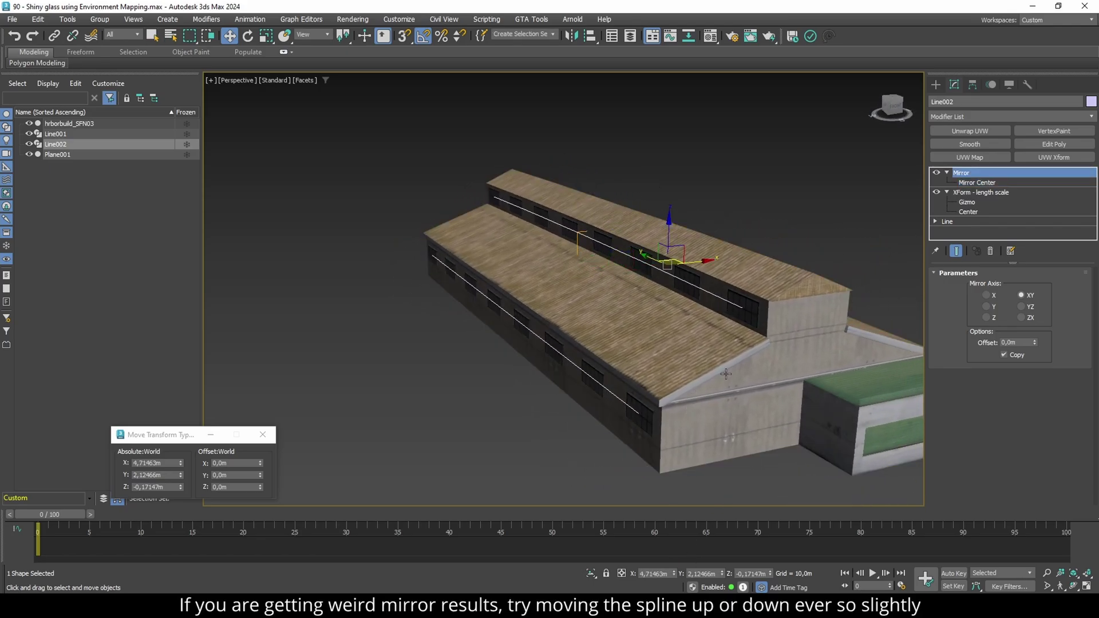
pyautogui.keyDown('alt'); pyautogui.moveTo(727, 373); pyautogui.dragTo(658, 378, button='middle'); pyautogui.keyUp('alt')
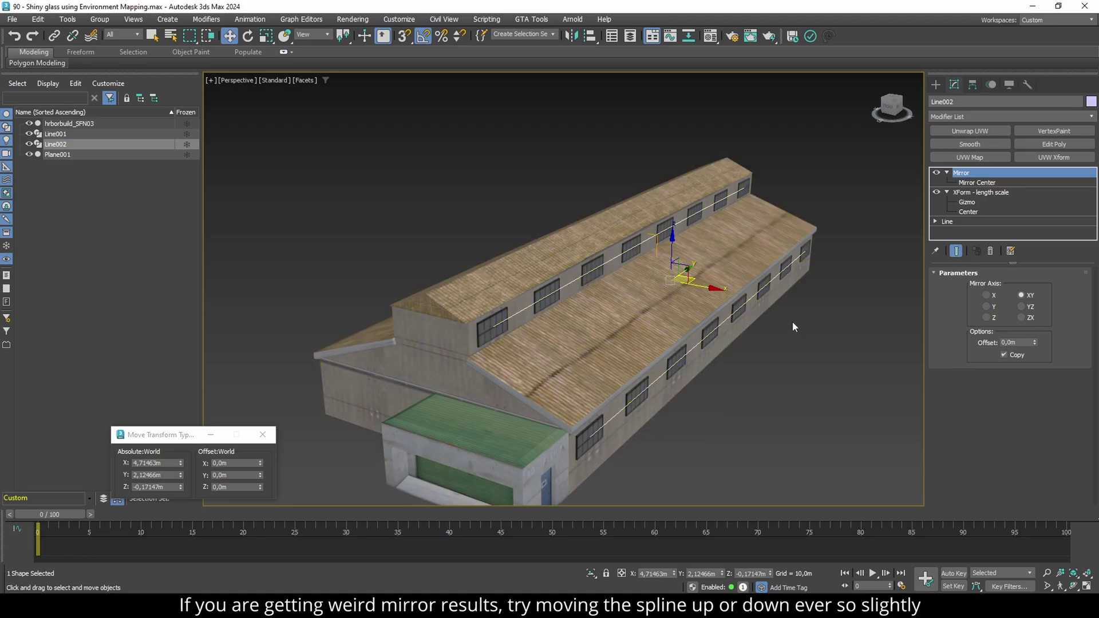
# - Shift the lower spline of the base Line slightly down to about Z -2.55 m with the end result shown, and return to the Mirror modifier
pyautogui.click(943, 222)
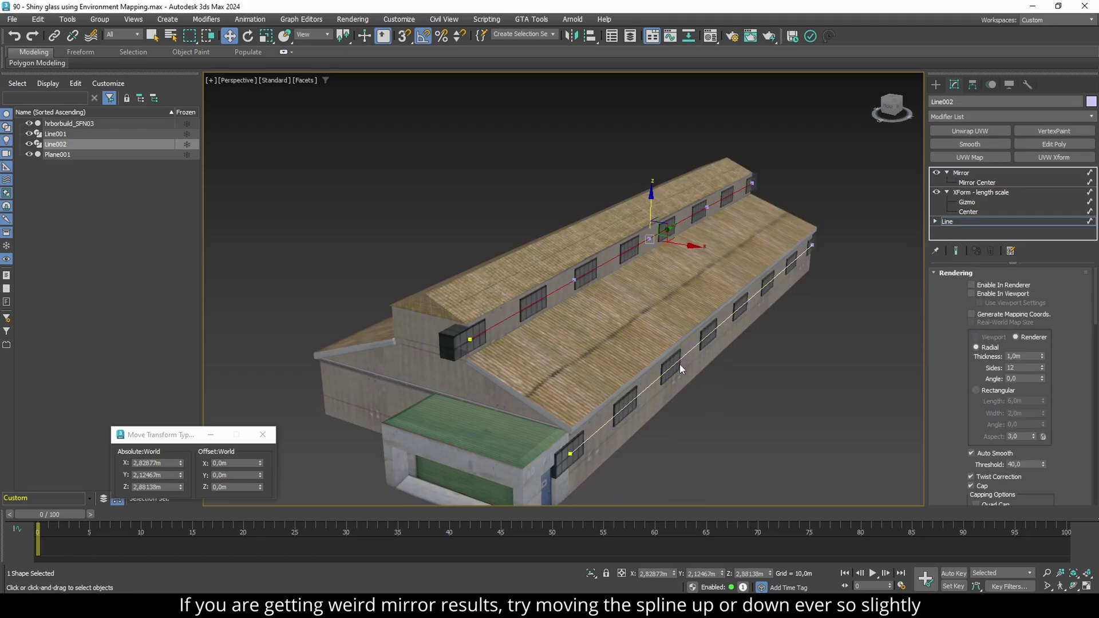
pyautogui.click(951, 251)
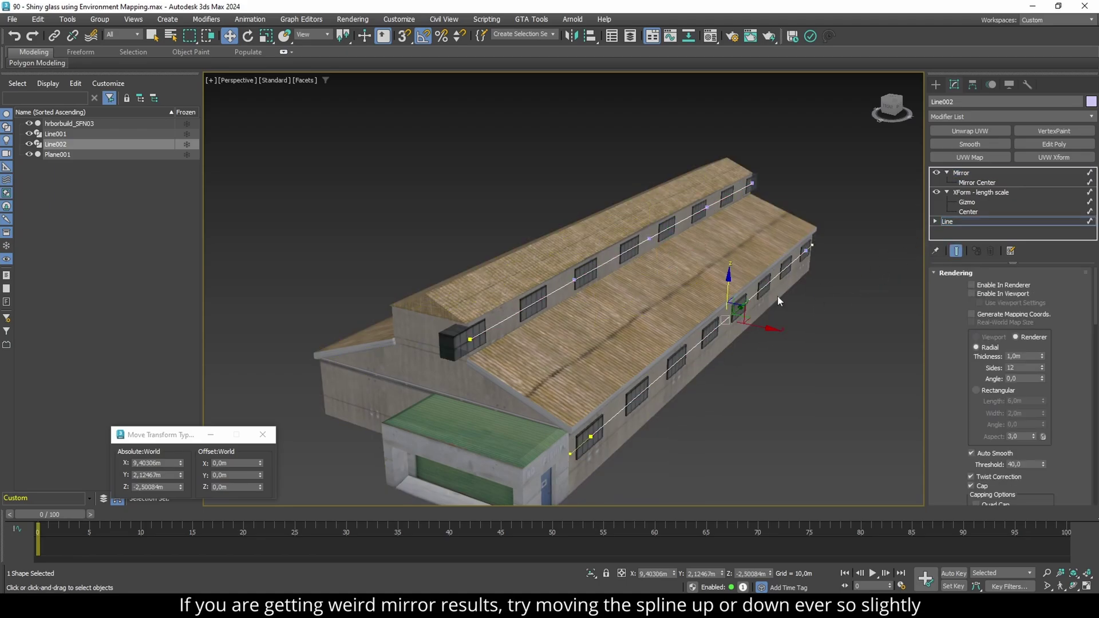
pyautogui.keyDown('alt'); pyautogui.moveTo(778, 297); pyautogui.dragTo(722, 302, button='middle'); pyautogui.keyUp('alt')
pyautogui.moveTo(721, 301)
pyautogui.mouseDown()
pyautogui.moveTo(726, 312)
pyautogui.moveTo(732, 293)
pyautogui.moveTo(729, 316)
pyautogui.mouseUp()
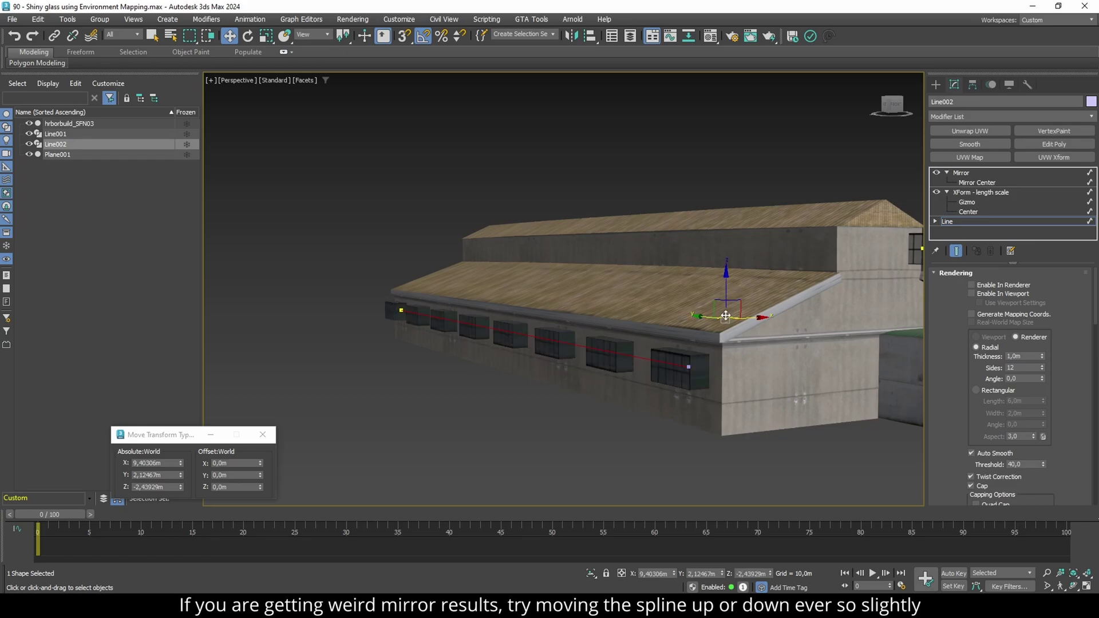
pyautogui.moveTo(726, 316)
pyautogui.keyDown('alt'); pyautogui.mouseDown(button='middle')
pyautogui.moveTo(657, 327)
pyautogui.moveTo(717, 330)
pyautogui.mouseUp(button='middle'); pyautogui.keyUp('alt')
pyautogui.moveTo(726, 297); pyautogui.dragTo(724, 304)
pyautogui.keyDown('alt'); pyautogui.moveTo(724, 305); pyautogui.dragTo(650, 342, button='middle'); pyautogui.keyUp('alt')
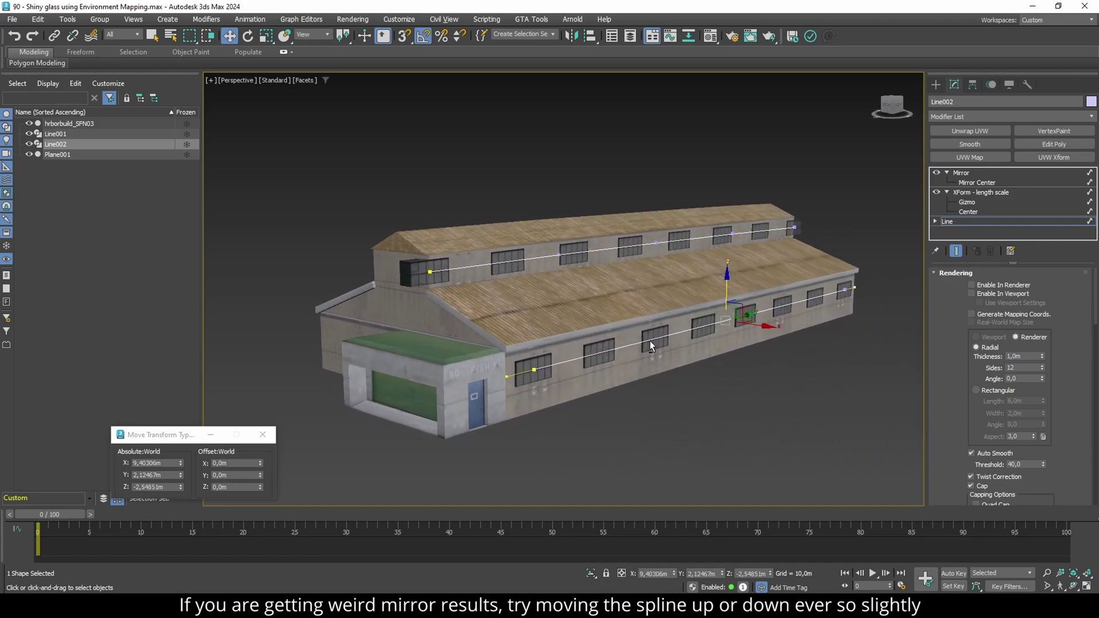
pyautogui.click(688, 397)
pyautogui.press('1')
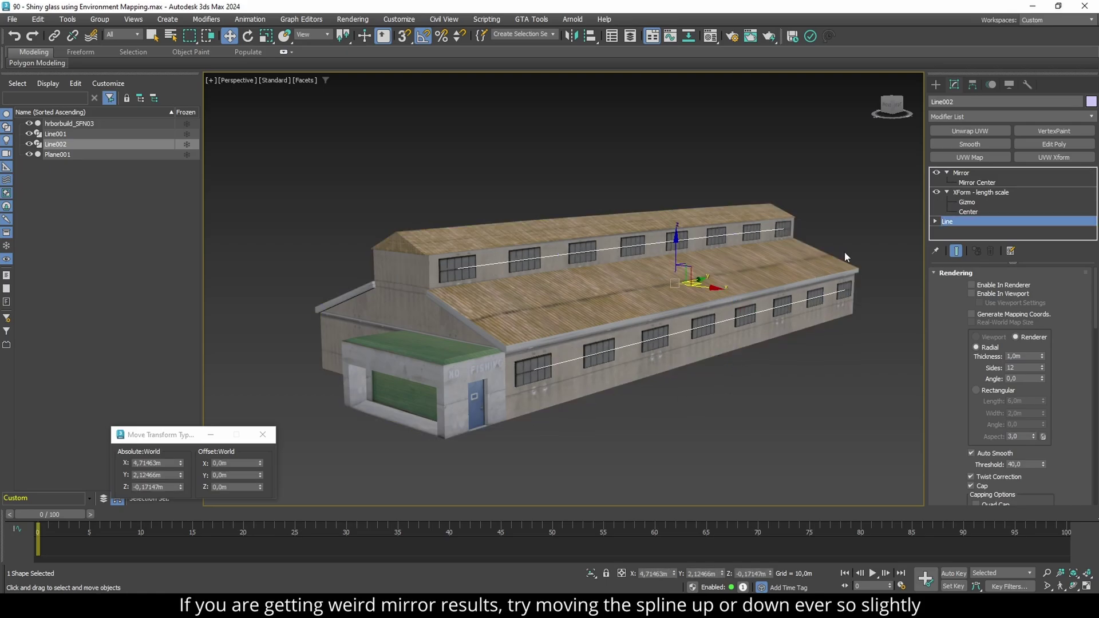
pyautogui.click(962, 173)
pyautogui.keyDown('alt'); pyautogui.moveTo(738, 284); pyautogui.dragTo(651, 275, button='middle'); pyautogui.keyUp('alt')
# - Add an Edit Poly modifier to the building mesh and select all wall polygons with material ID 2
pyautogui.click(640, 306)
pyautogui.scroll(1, 650, 276)
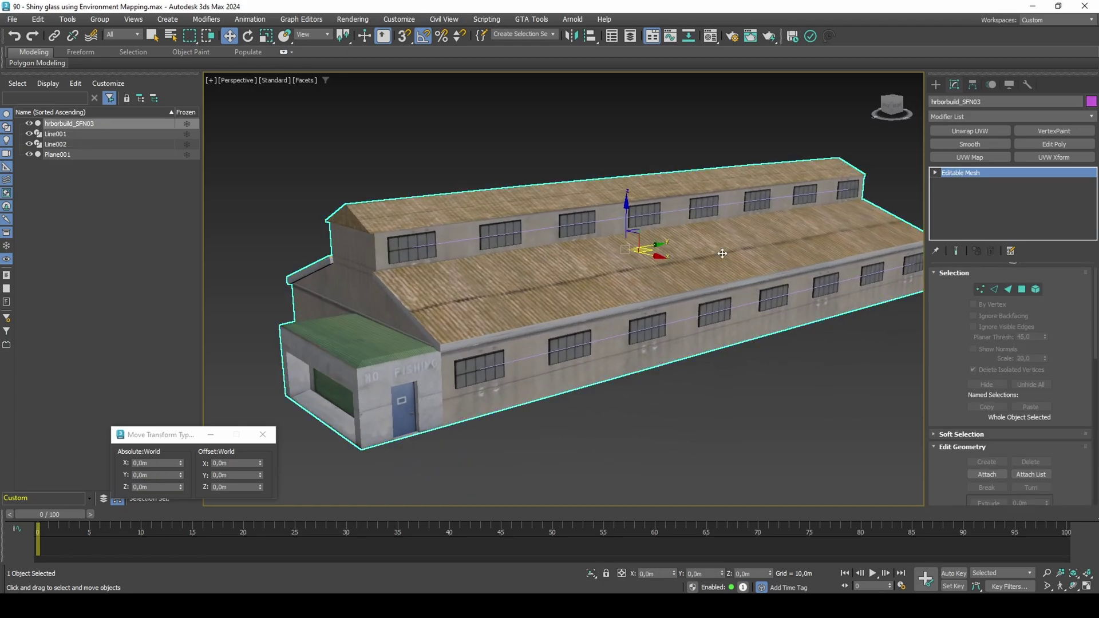
pyautogui.click(1039, 145)
pyautogui.moveTo(577, 319); pyautogui.dragTo(600, 314, button='middle')
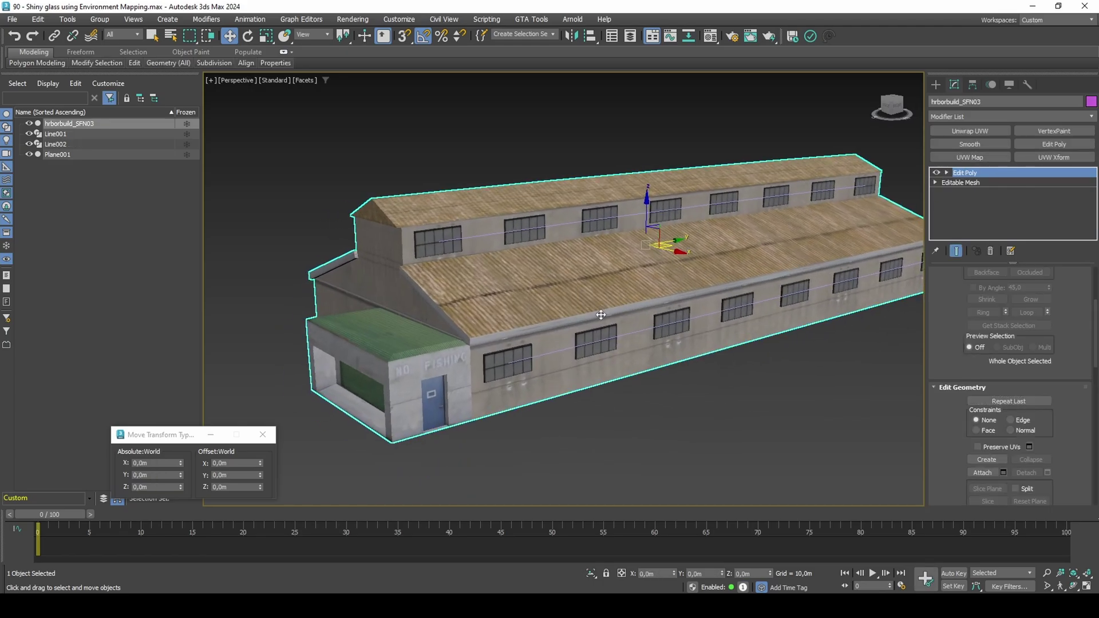
pyautogui.press('4')
pyautogui.click(572, 368)
pyautogui.scroll(-5, 955, 433)
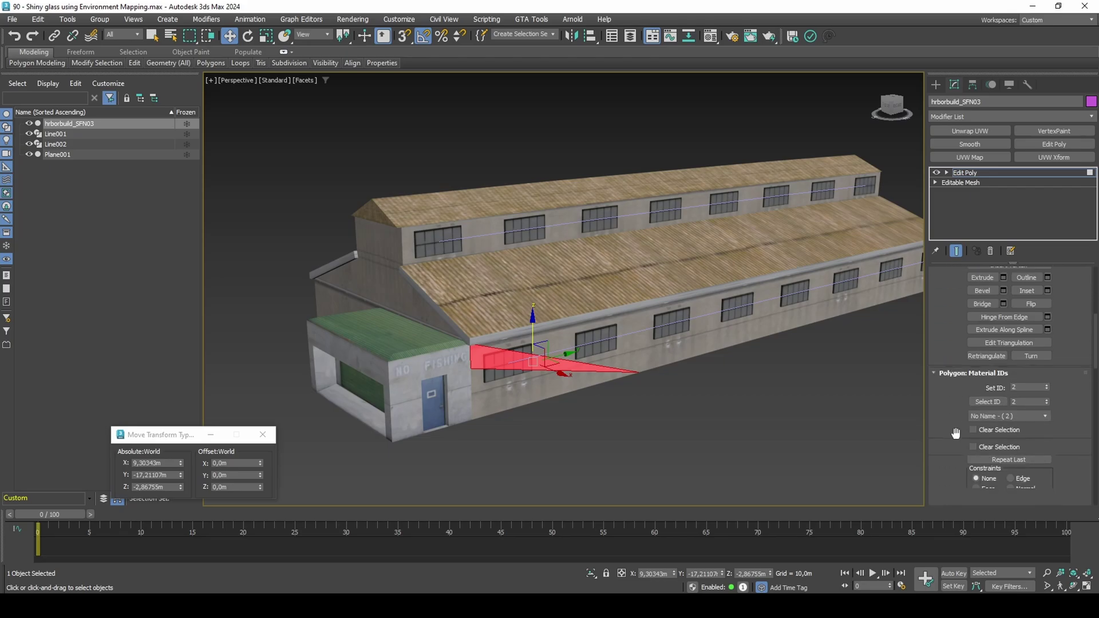
pyautogui.scroll(-1, 955, 433)
pyautogui.click(989, 384)
pyautogui.keyDown('alt'); pyautogui.moveTo(594, 355); pyautogui.dragTo(620, 348, button='middle'); pyautogui.keyUp('alt')
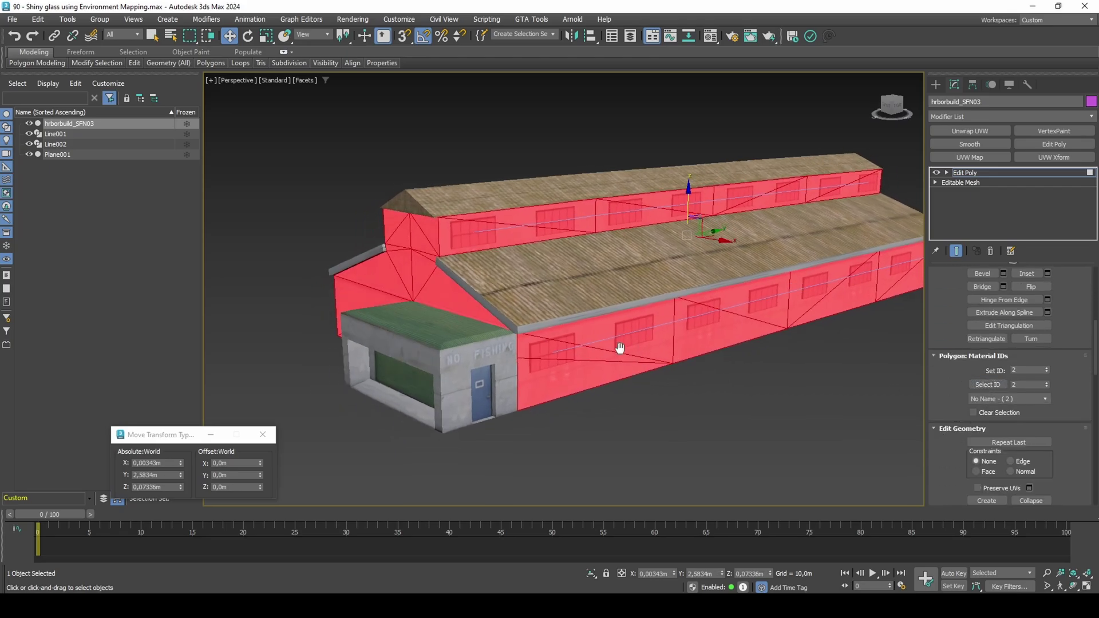
# - Quadrify the selected wall polygons and leave polygon editing
pyautogui.moveTo(184, 61)
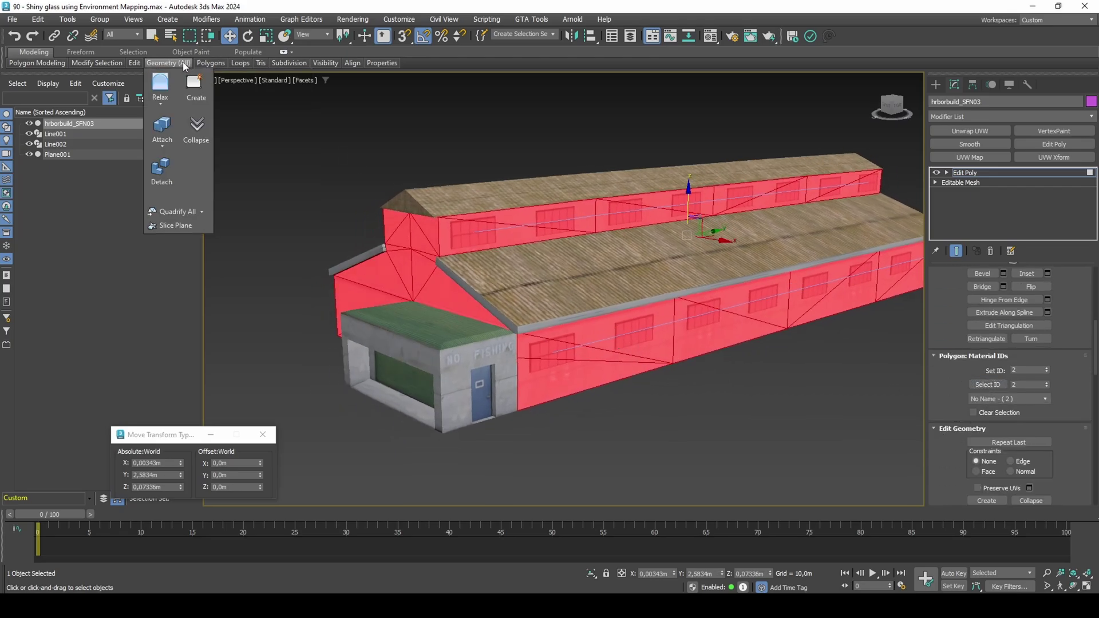
pyautogui.click(202, 212)
pyautogui.click(207, 235)
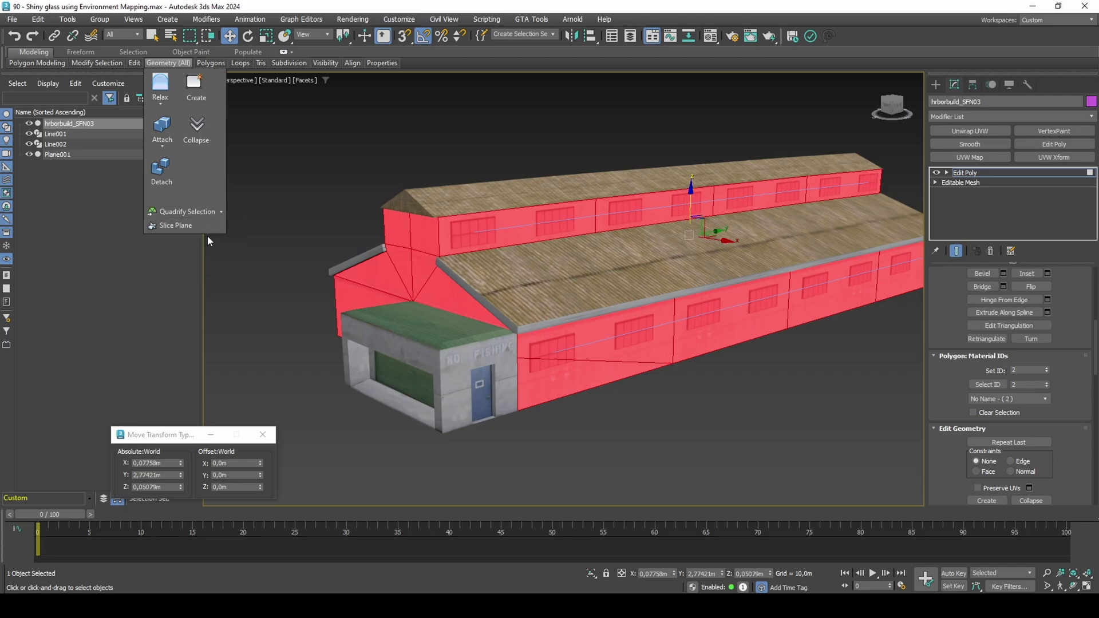
pyautogui.moveTo(607, 326); pyautogui.dragTo(604, 322, button='middle')
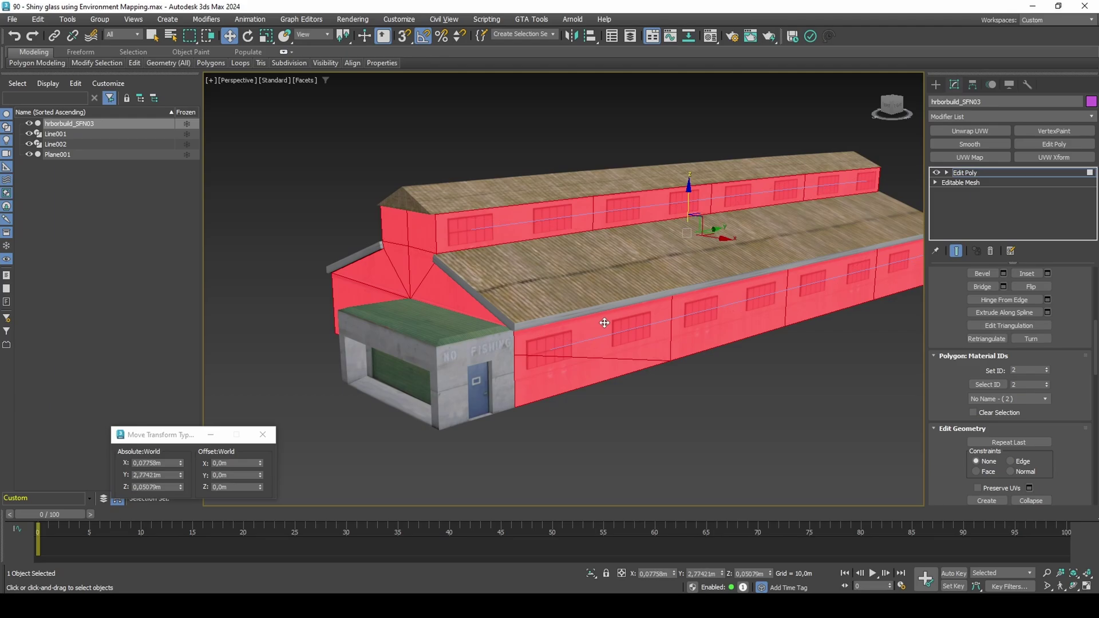
pyautogui.press('4')
# - Snapshot the arrayed window object Plane001 over a range into two mesh copies
pyautogui.click(540, 344)
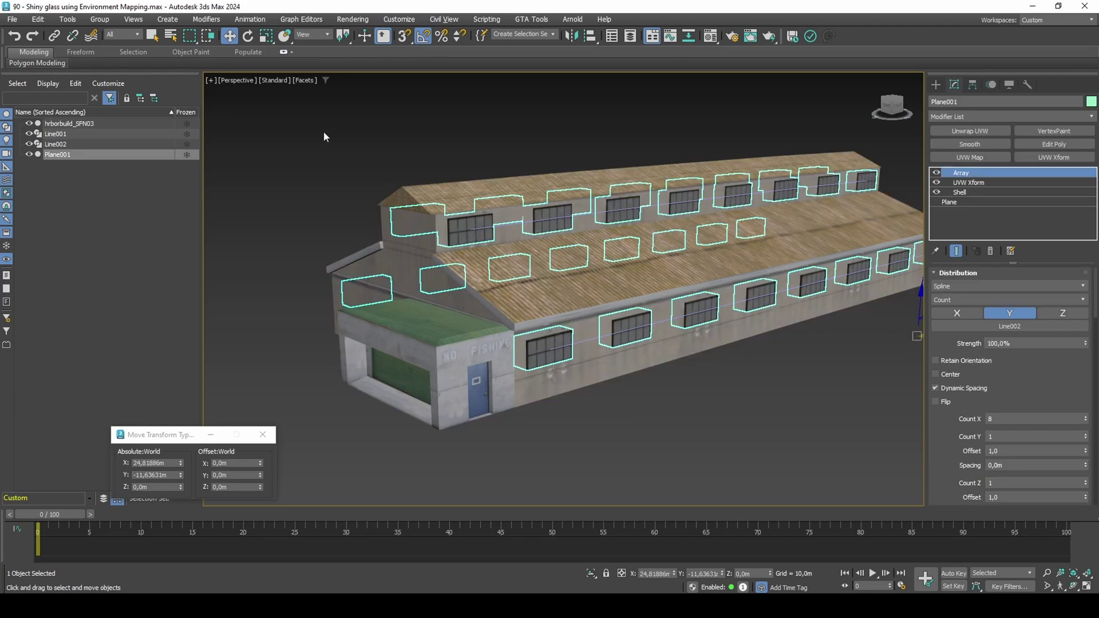
pyautogui.click(68, 19)
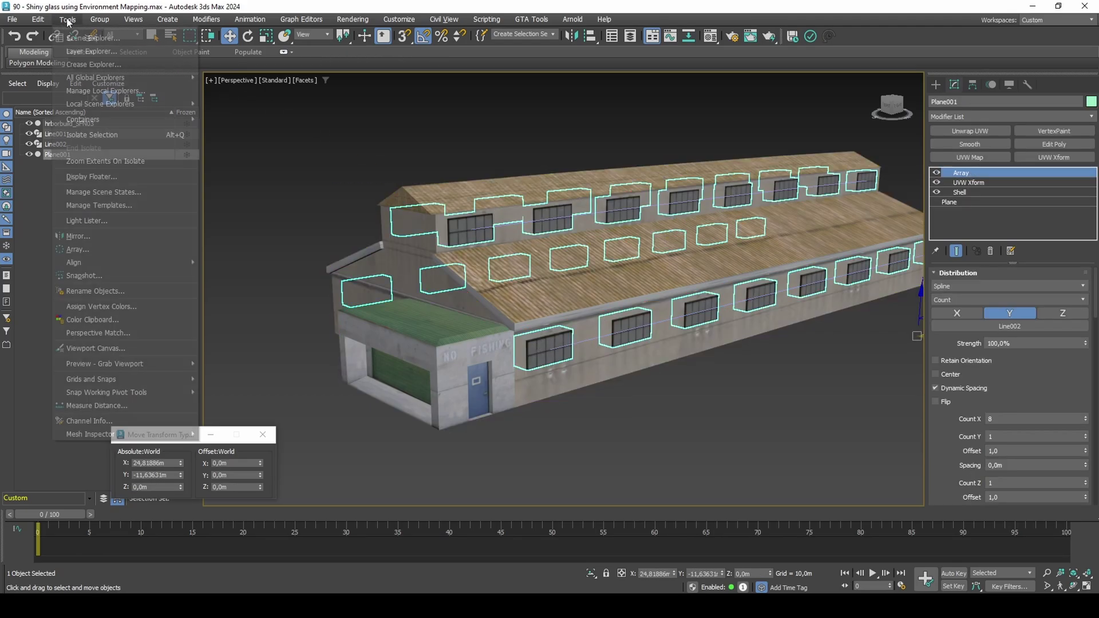
pyautogui.click(125, 277)
pyautogui.click(554, 253)
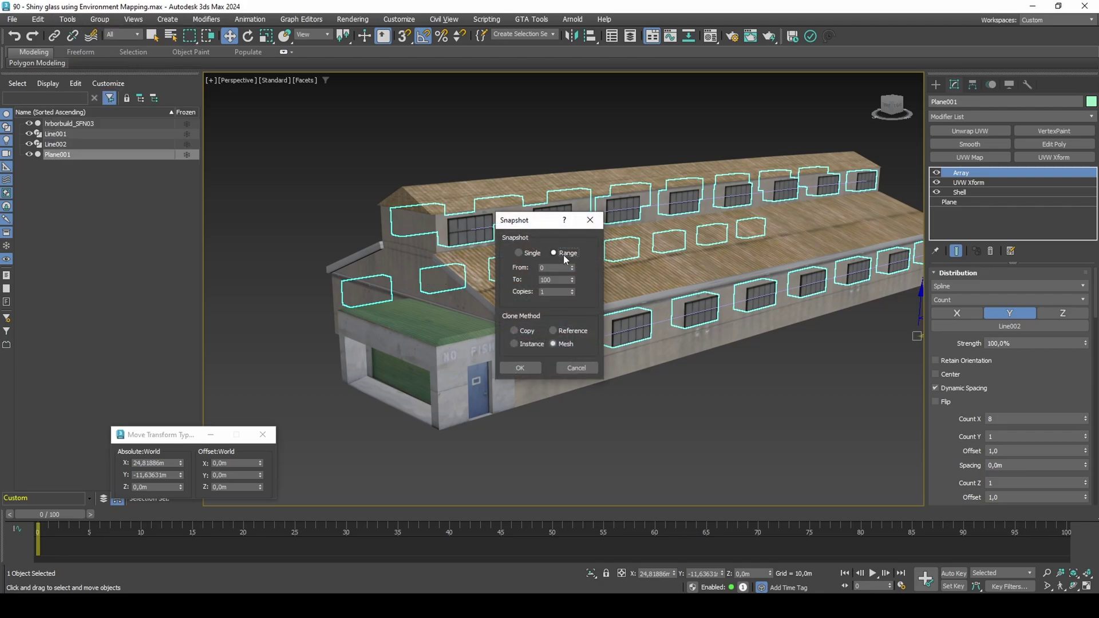
pyautogui.click(572, 289)
pyautogui.click(519, 367)
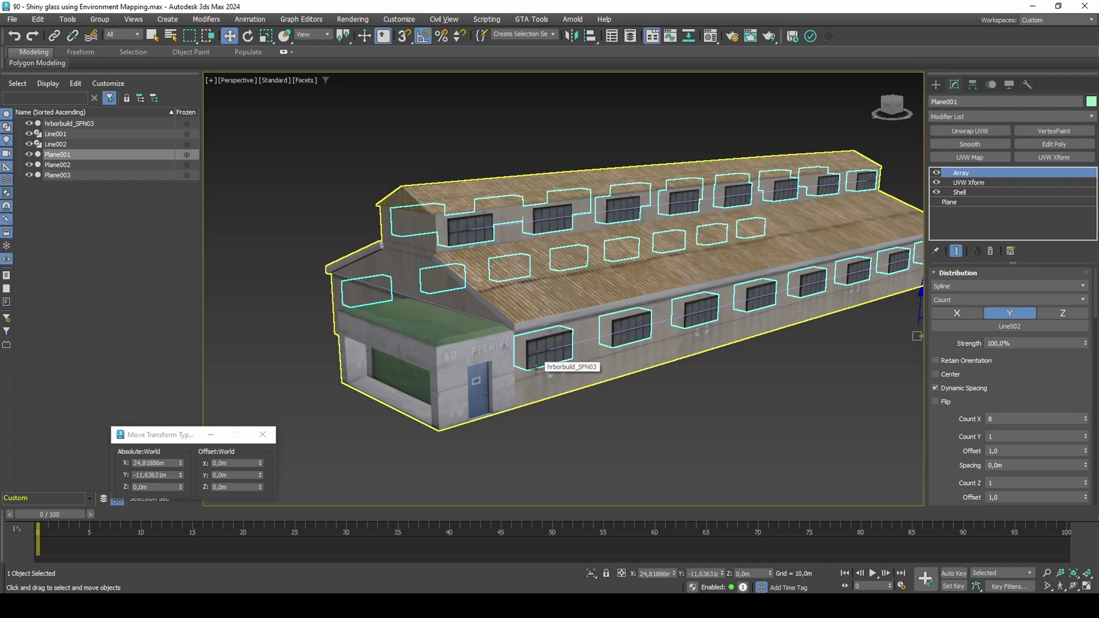
# - Add a Boolean modifier to the building and subtract the Plane002 window copy from it
pyautogui.click(536, 369)
pyautogui.keyDown('alt'); pyautogui.moveTo(536, 369); pyautogui.dragTo(590, 317, button='middle'); pyautogui.keyUp('alt')
pyautogui.click(974, 117)
pyautogui.write('b')
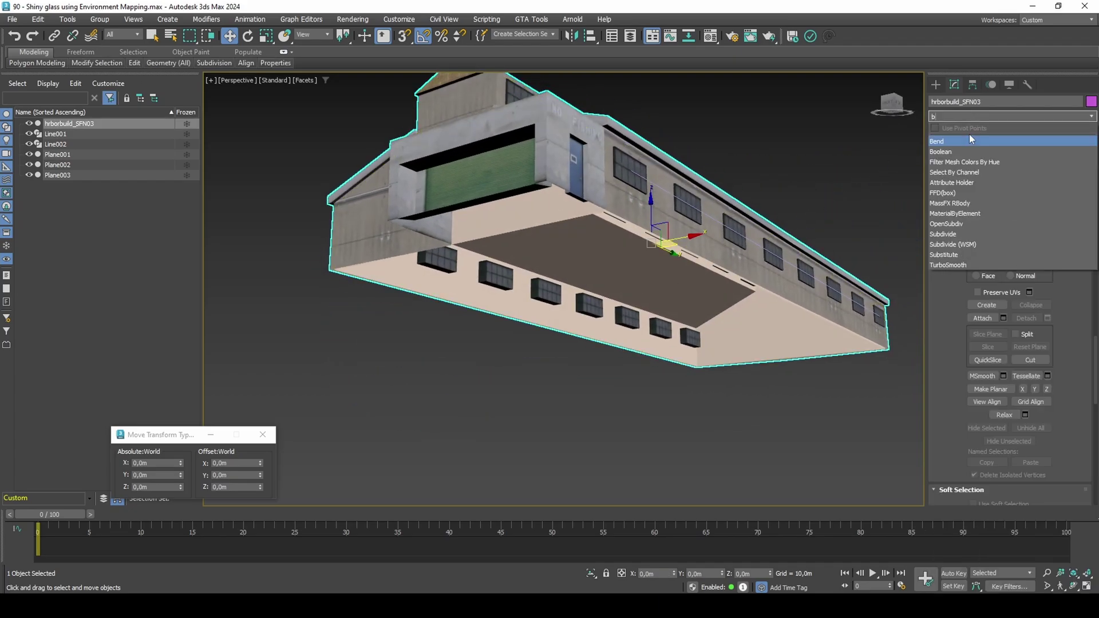
pyautogui.click(967, 151)
pyautogui.click(1058, 286)
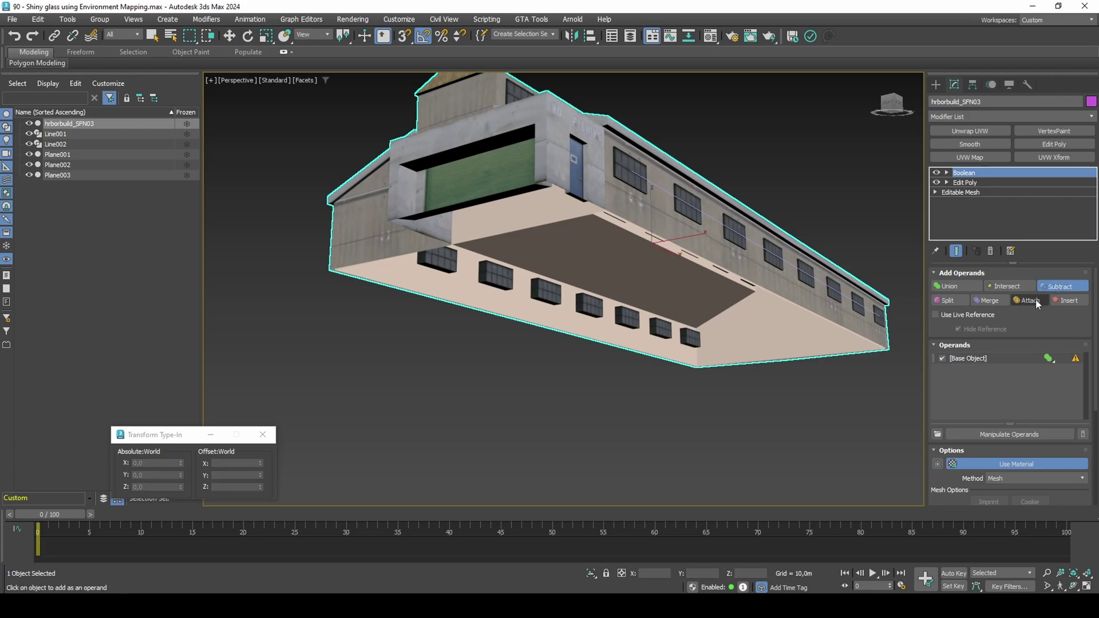
pyautogui.click(91, 165)
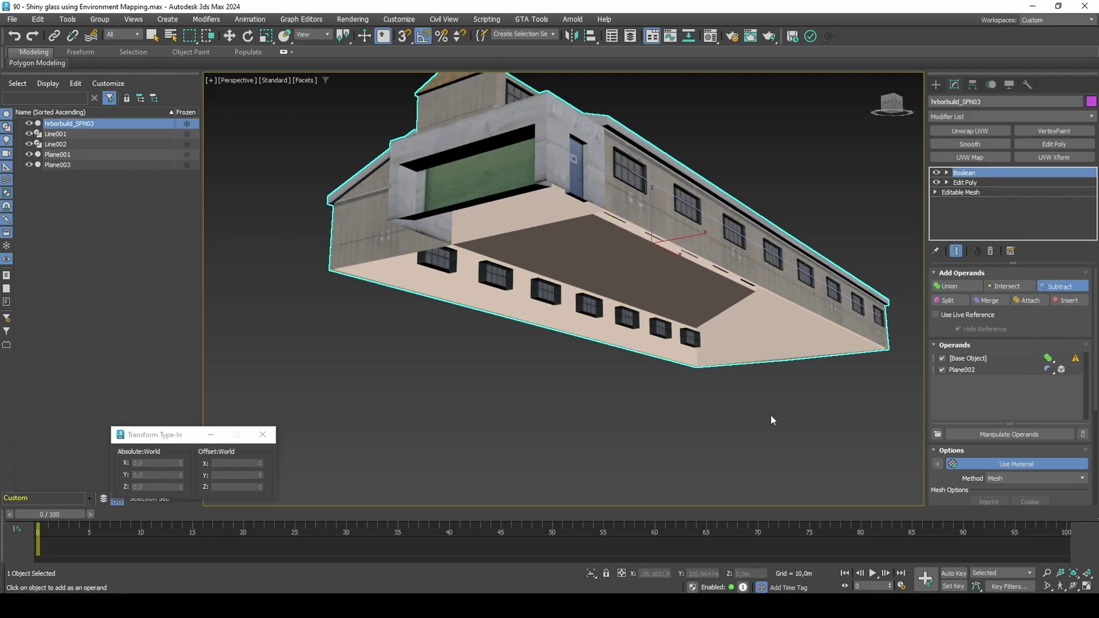
# - Enable the Cookie option for the building Boolean's Plane002 operand
pyautogui.scroll(-1, 1024, 385)
pyautogui.click(1027, 352)
pyautogui.scroll(-1, 1024, 359)
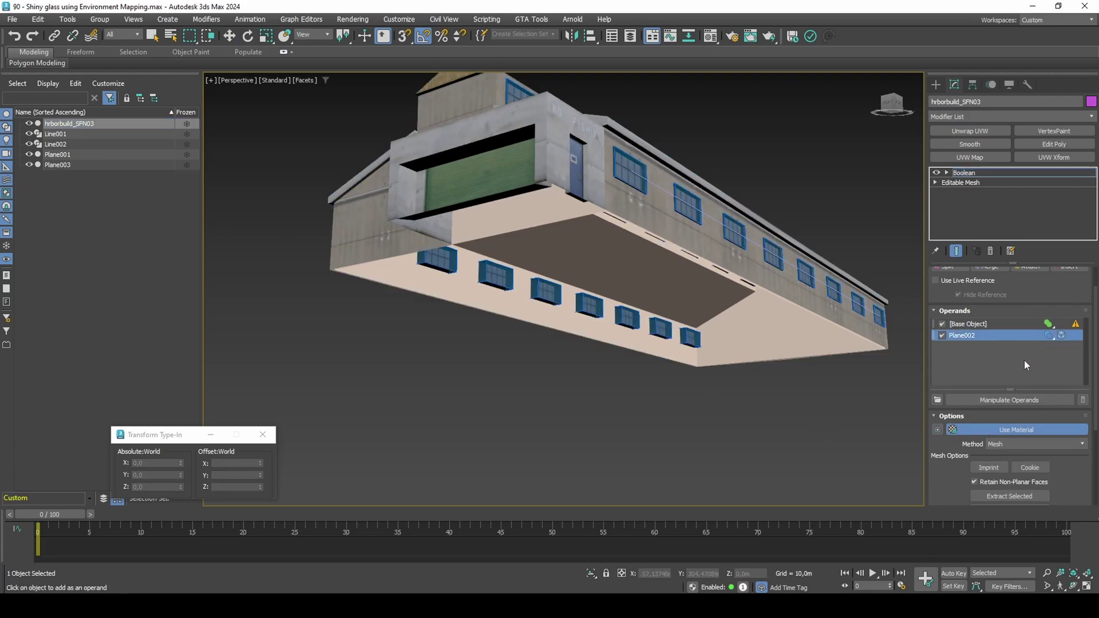
pyautogui.click(1036, 468)
pyautogui.rightClick(827, 387)
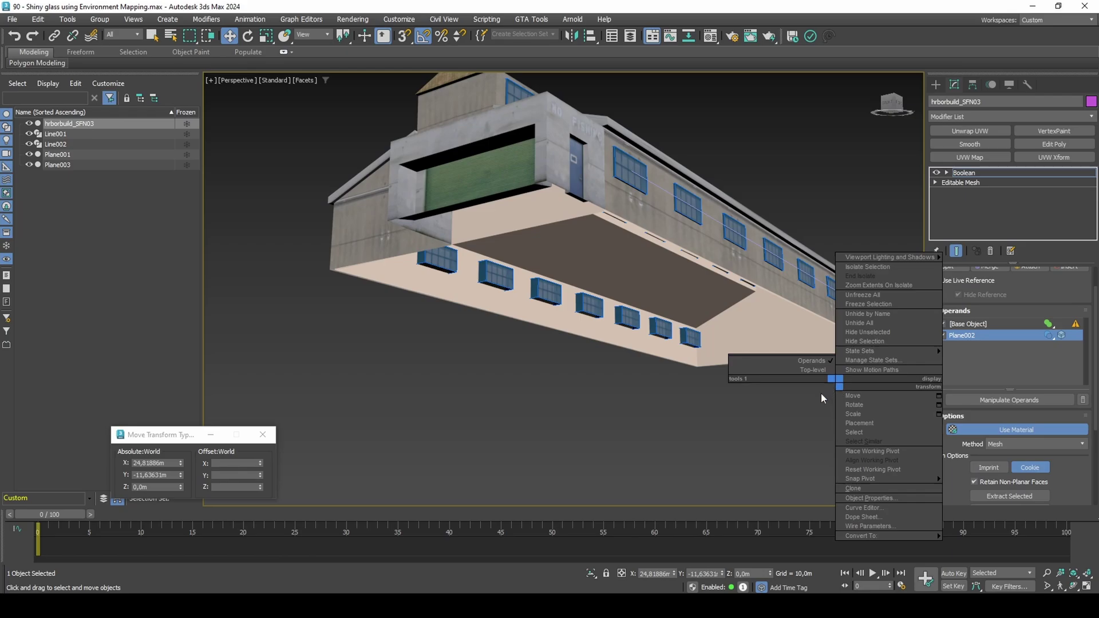
# - Add a Boolean modifier to the wall object Line001 and subtract the Plane003 window copy from it
pyautogui.click(503, 303)
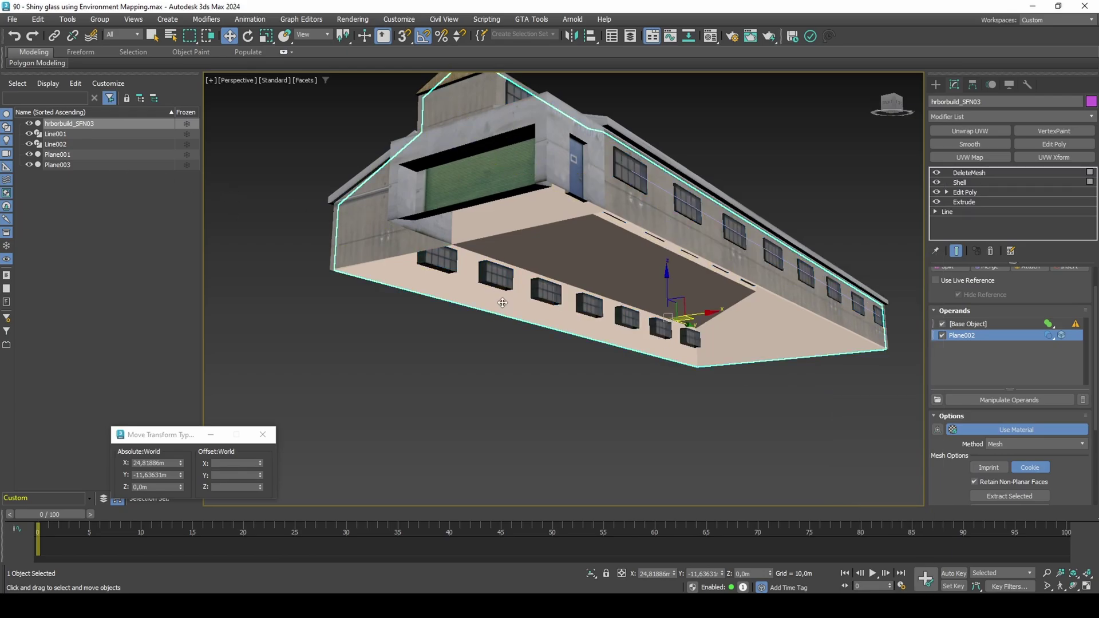
pyautogui.click(968, 117)
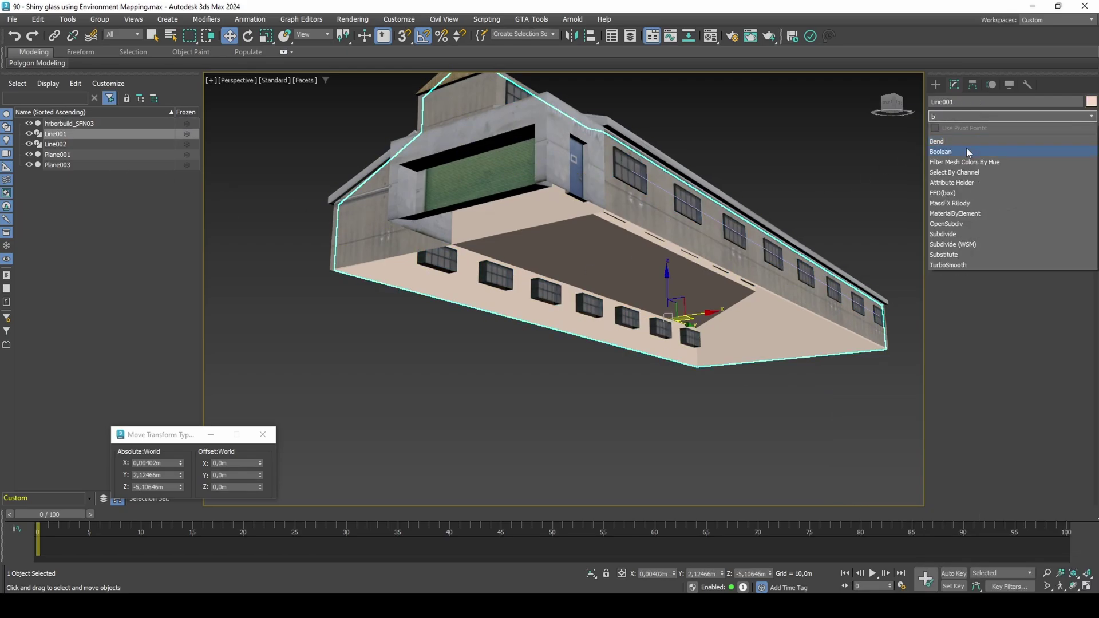
pyautogui.click(966, 148)
pyautogui.click(1058, 285)
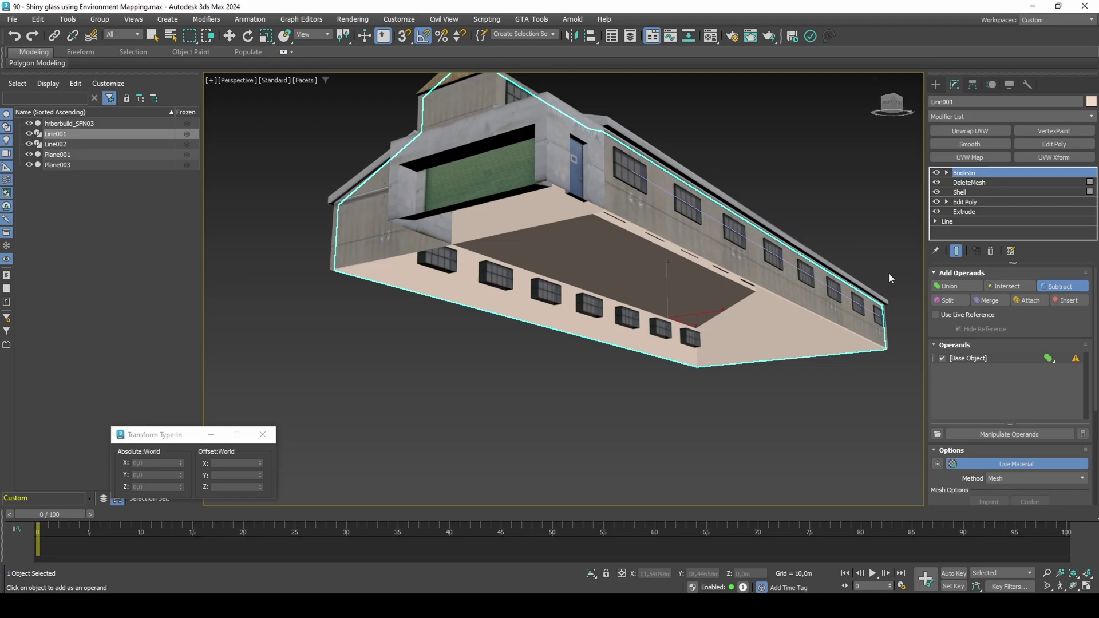
pyautogui.click(126, 164)
# - Enable the Cookie option for the Plane003 operand of Line001's Boolean
pyautogui.scroll(-2, 1012, 389)
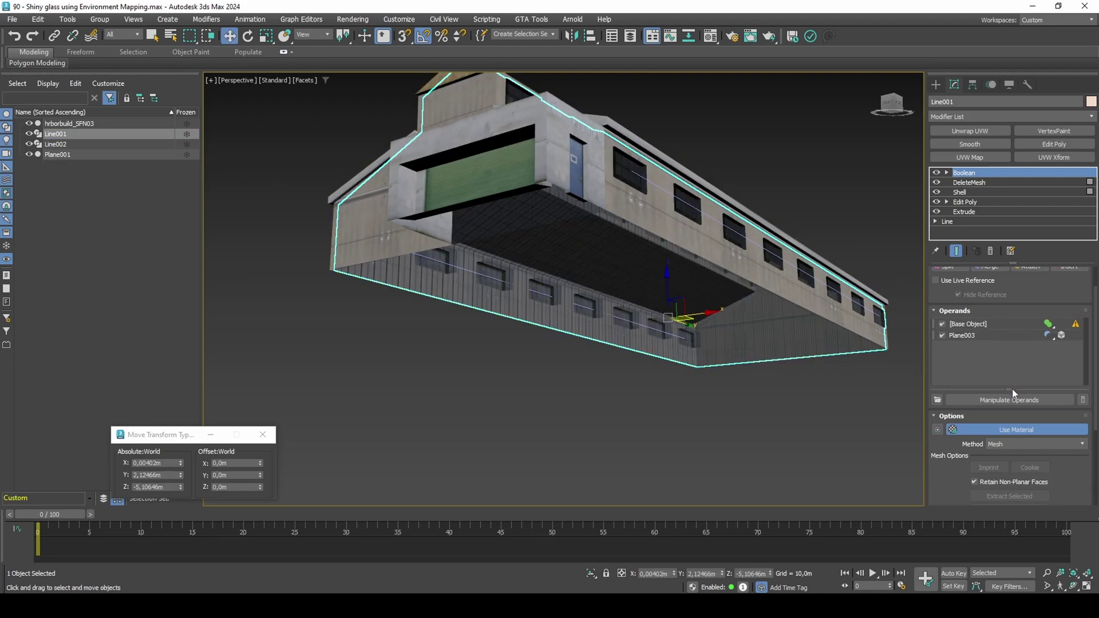
pyautogui.click(1024, 336)
pyautogui.click(1040, 467)
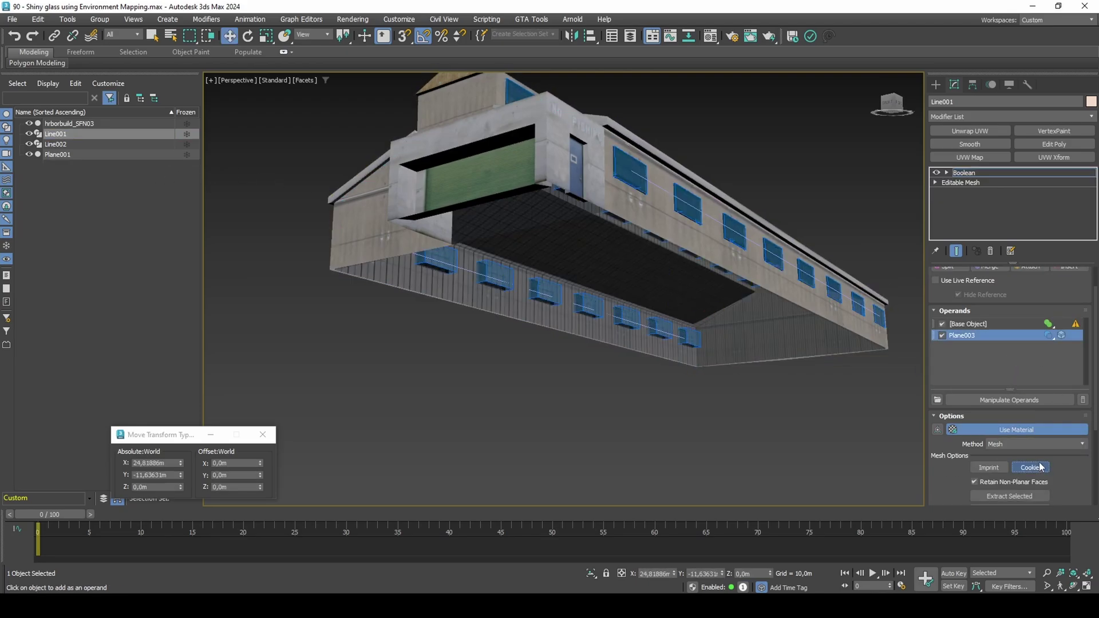
pyautogui.keyDown('alt'); pyautogui.moveTo(784, 258); pyautogui.dragTo(768, 289, button='middle'); pyautogui.keyUp('alt')
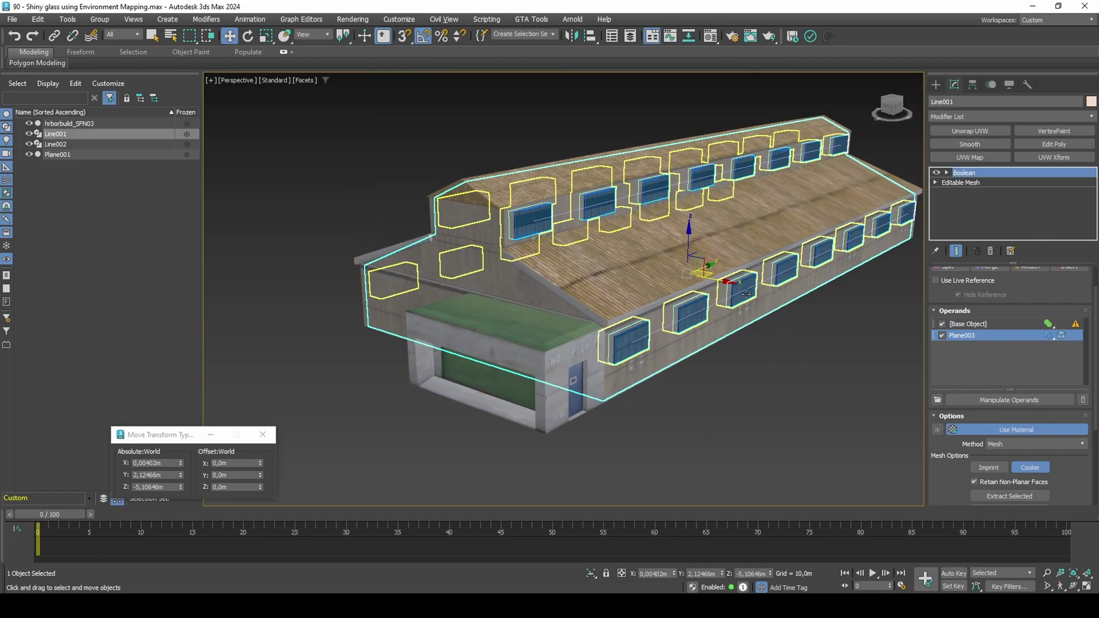
# - Add an XForm modifier between Line002's length scale and Mirror modifiers and rename it "XForm - reposition"
pyautogui.click(720, 300)
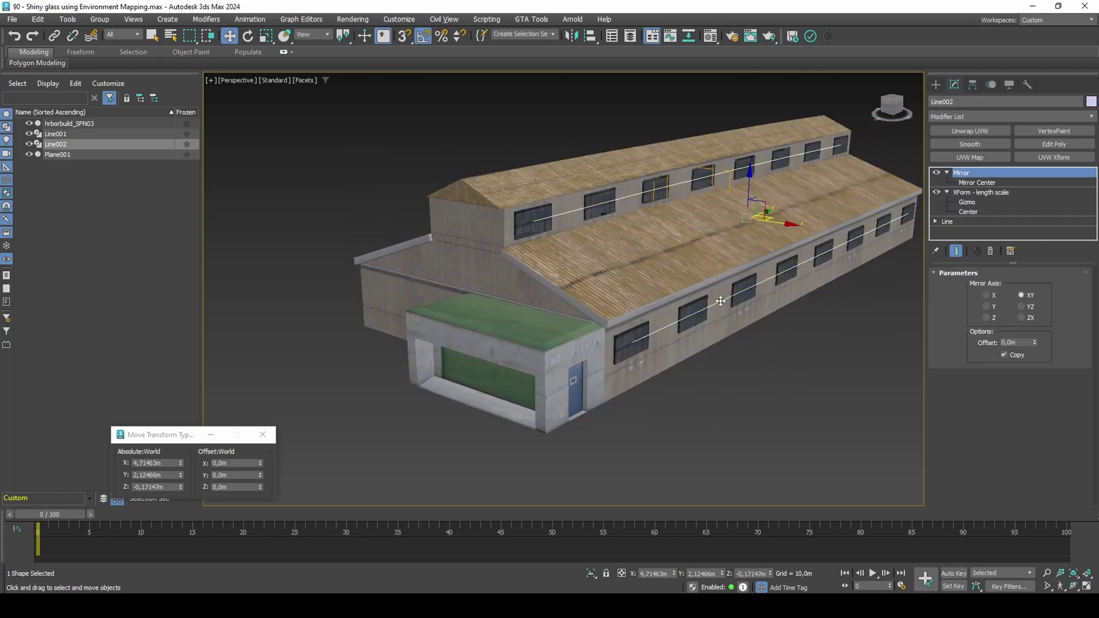
pyautogui.click(1012, 193)
pyautogui.click(1028, 118)
pyautogui.write('xf')
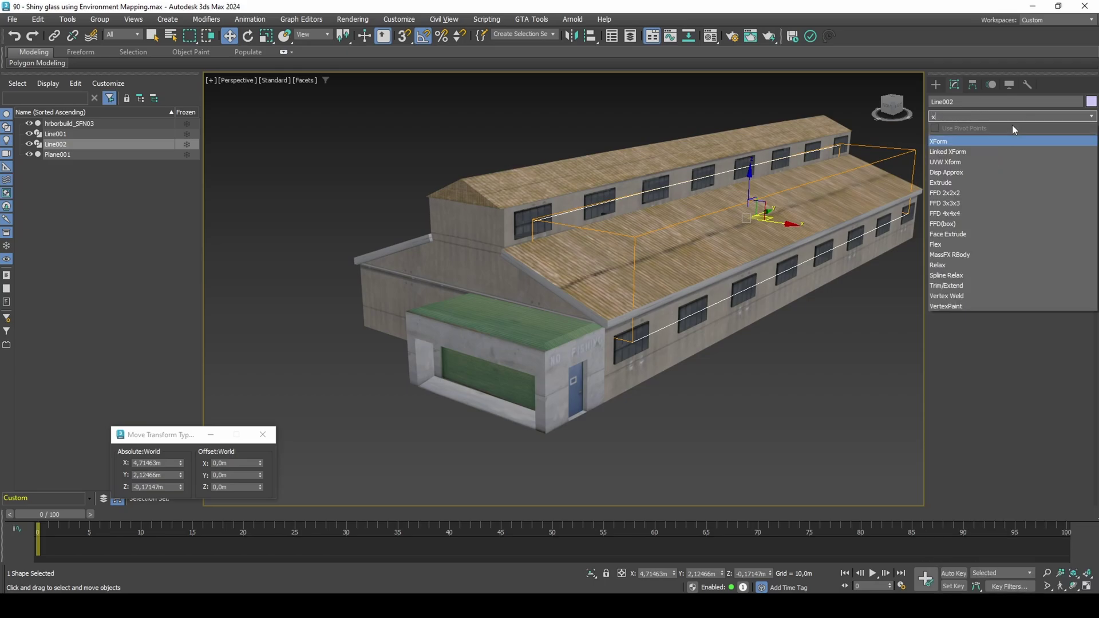
pyautogui.click(983, 140)
pyautogui.rightClick(989, 195)
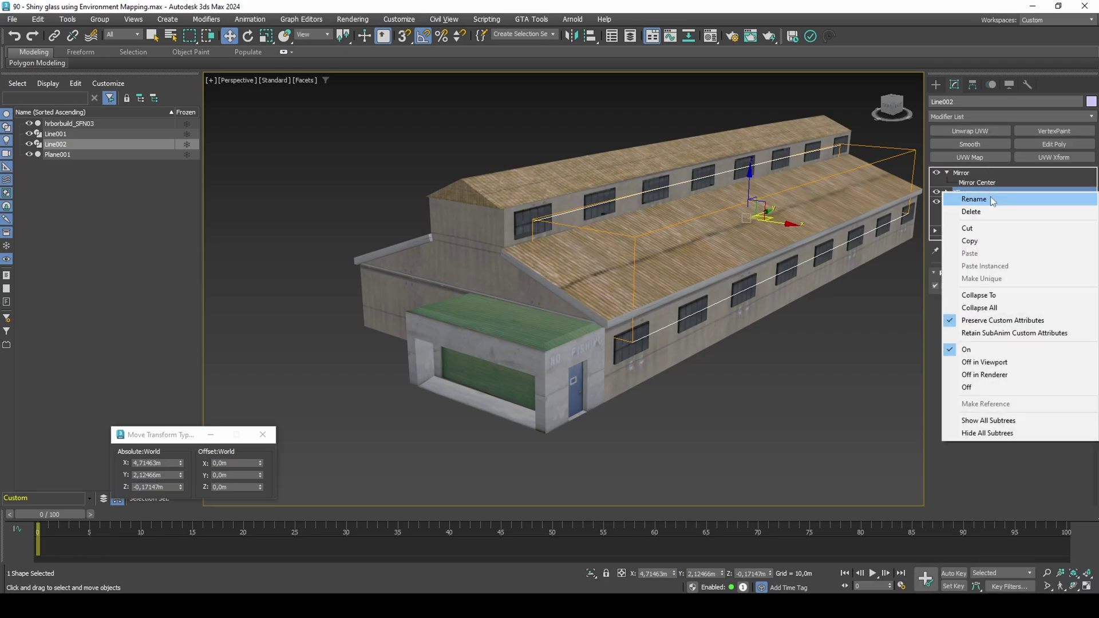
pyautogui.click(990, 196)
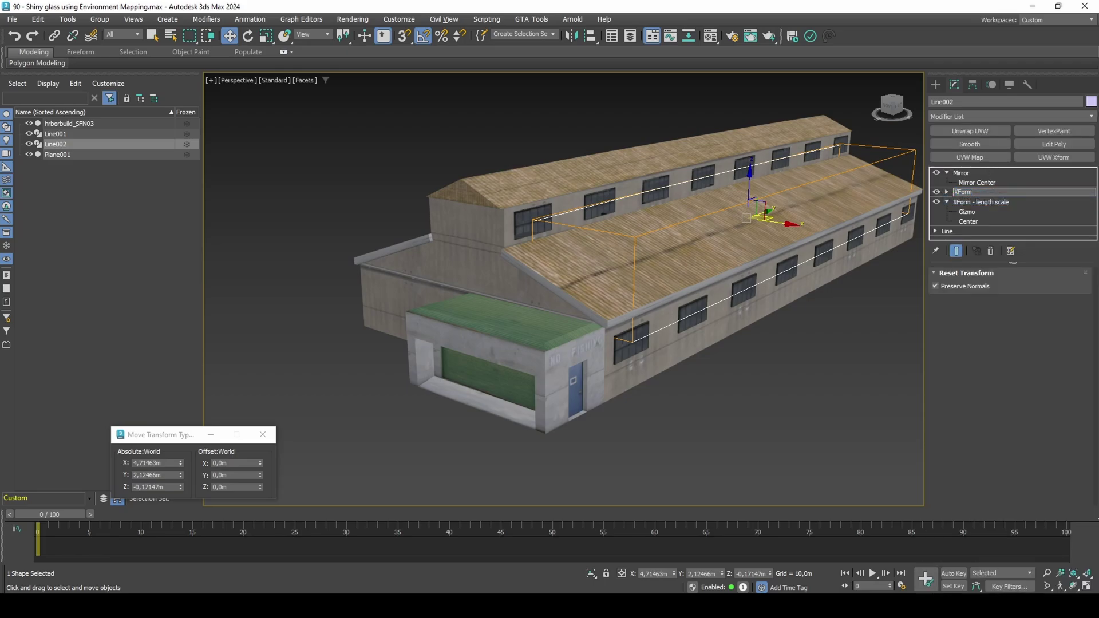
pyautogui.write('- reposition')
pyautogui.press('Return')
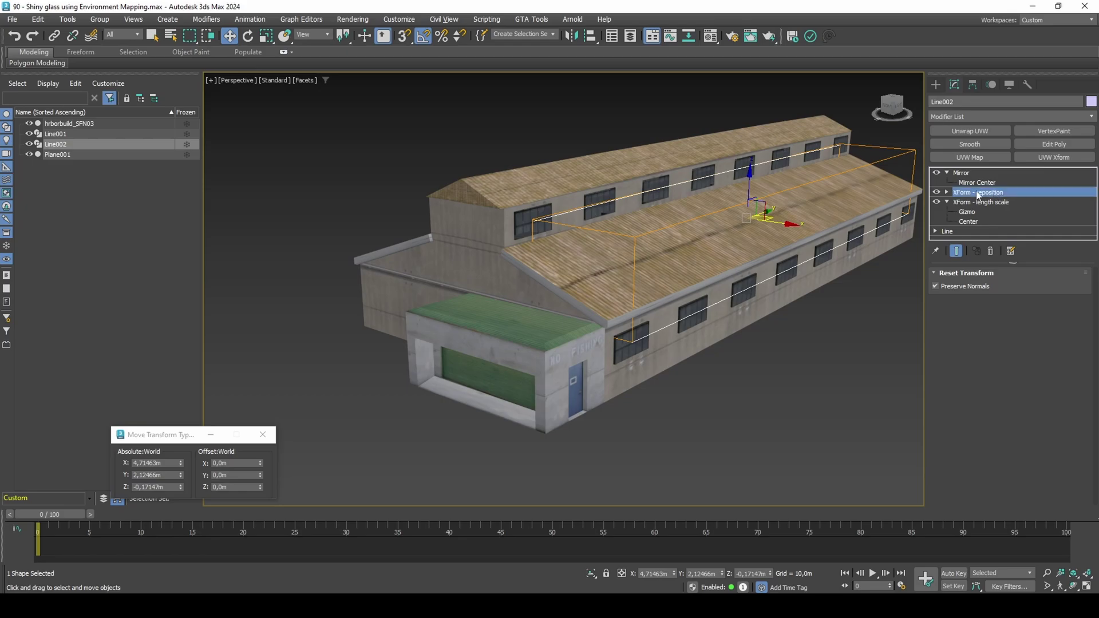
# - Move the gizmo of Line002's reposition XForm by -0.2 m along X to recess the windows, then return to the Mirror modifier
pyautogui.click(947, 192)
pyautogui.click(967, 202)
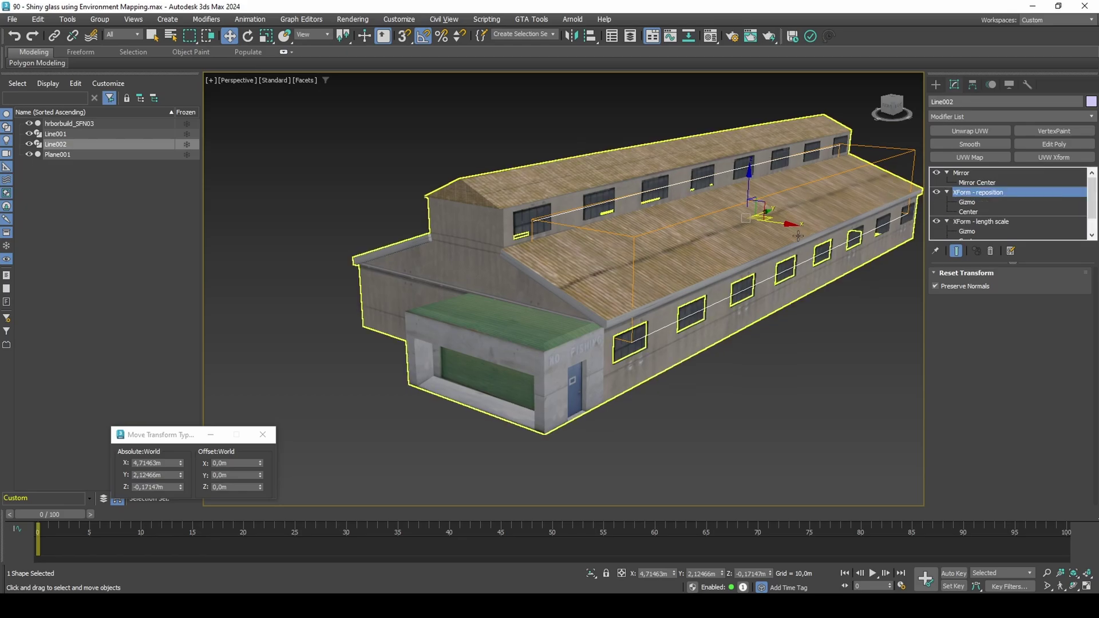
pyautogui.click(239, 463)
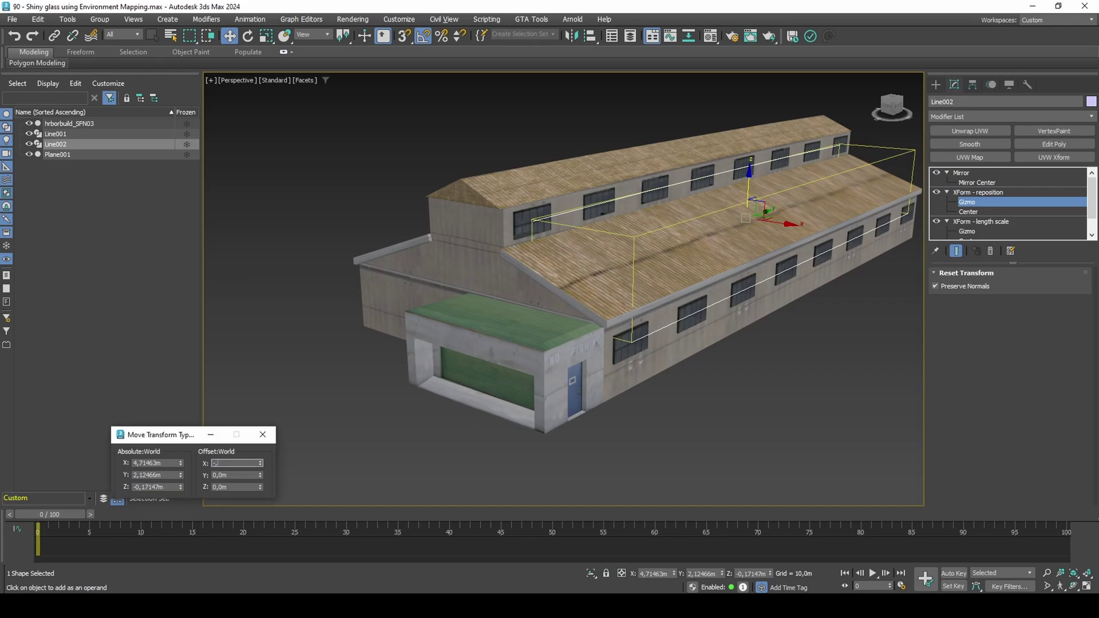
pyautogui.press('Return')
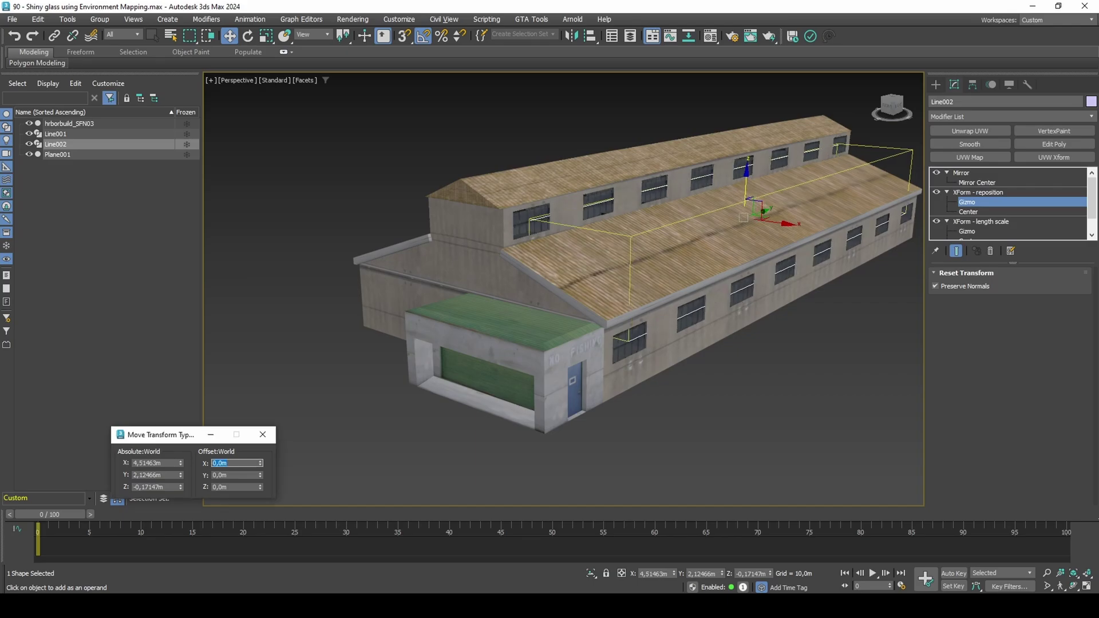
pyautogui.scroll(5, 643, 342)
pyautogui.moveTo(645, 337); pyautogui.dragTo(648, 294, button='middle')
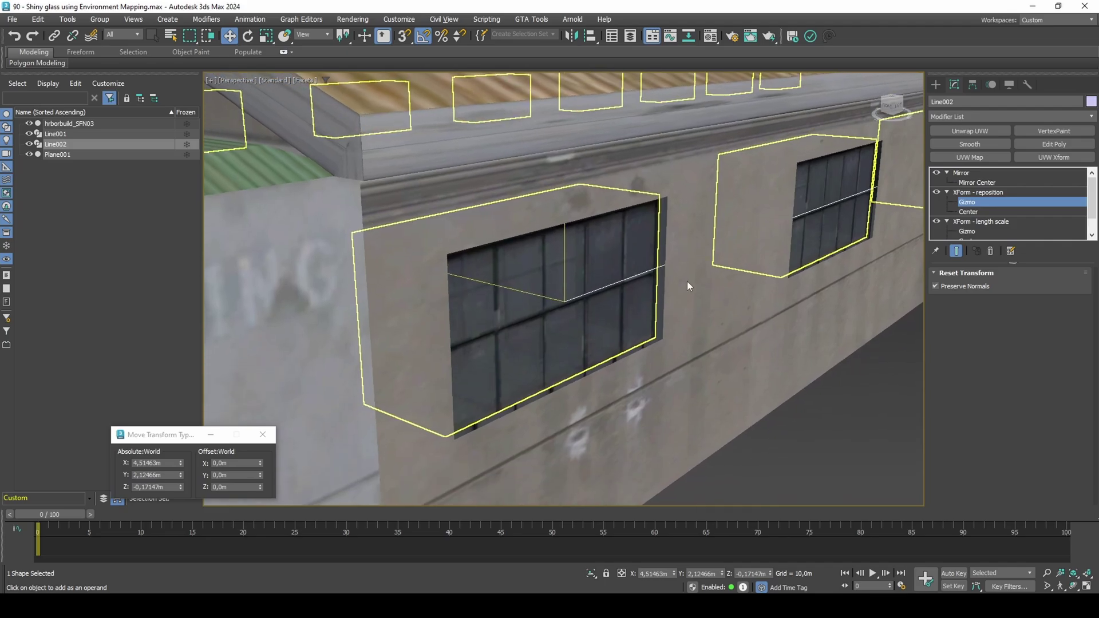
pyautogui.click(974, 190)
pyautogui.click(984, 172)
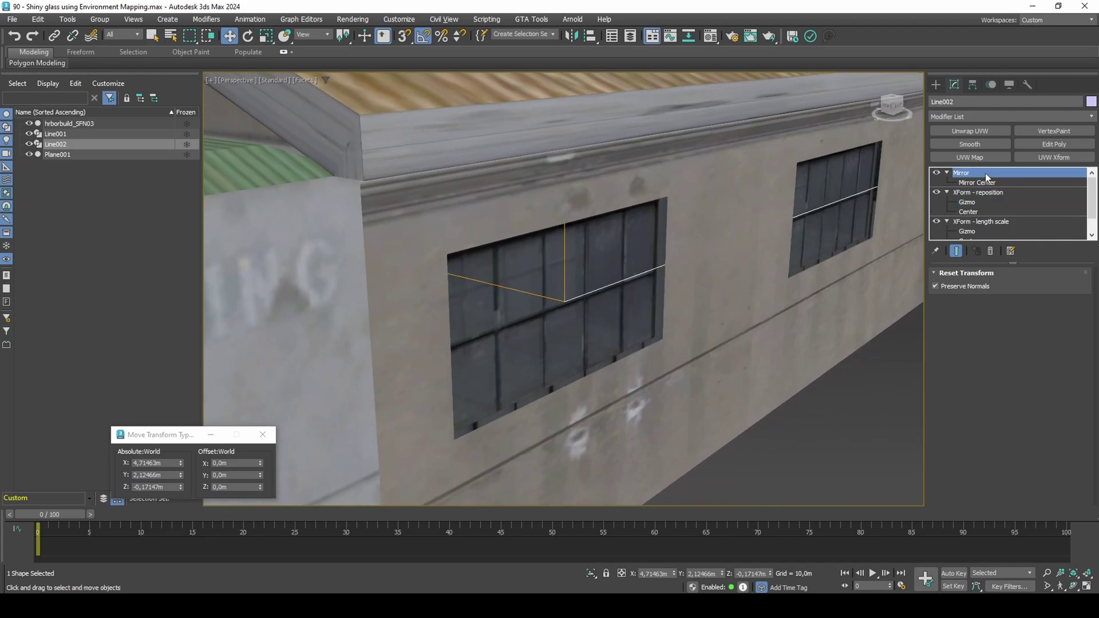
# - Create separate instanced objects from Plane001's Array modifier
pyautogui.click(589, 302)
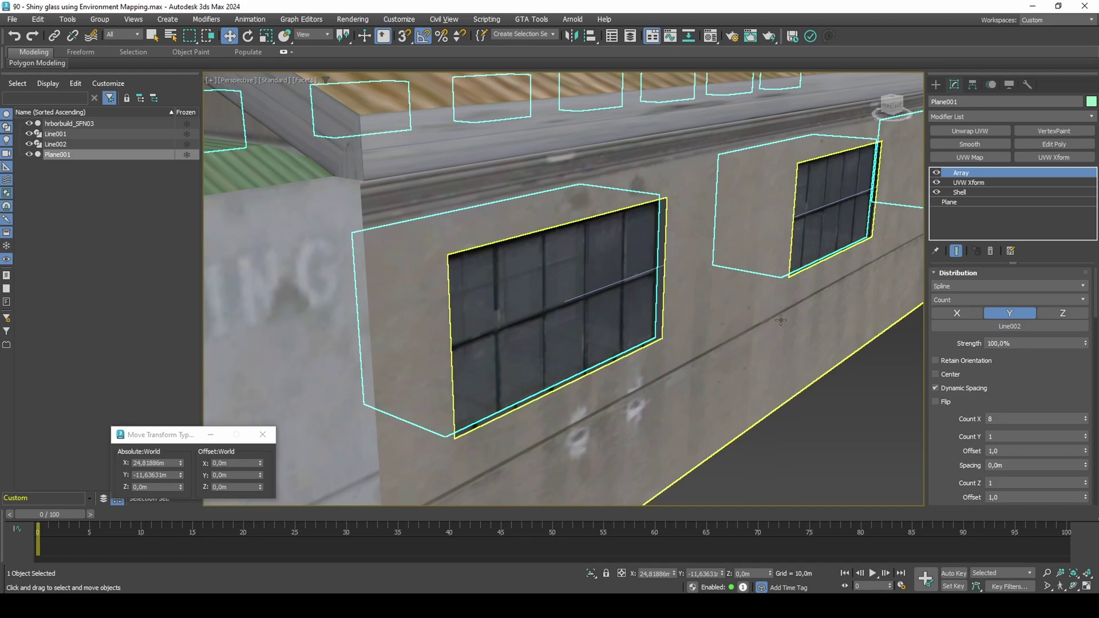
pyautogui.moveTo(1095, 312); pyautogui.dragTo(1096, 481)
pyautogui.scroll(-10, 590, 361)
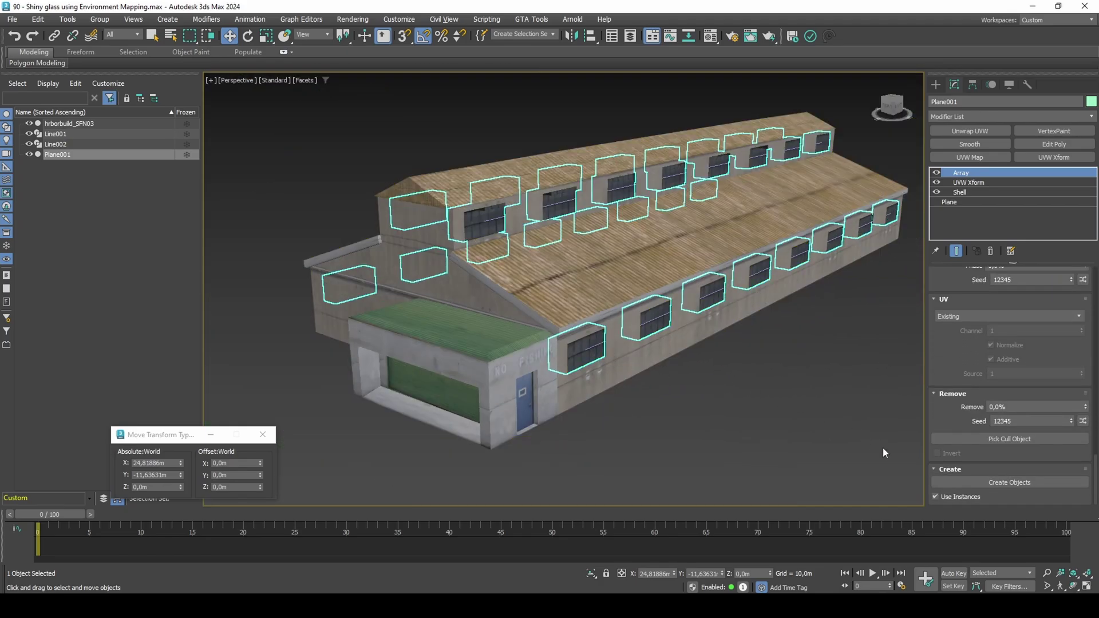
pyautogui.click(949, 482)
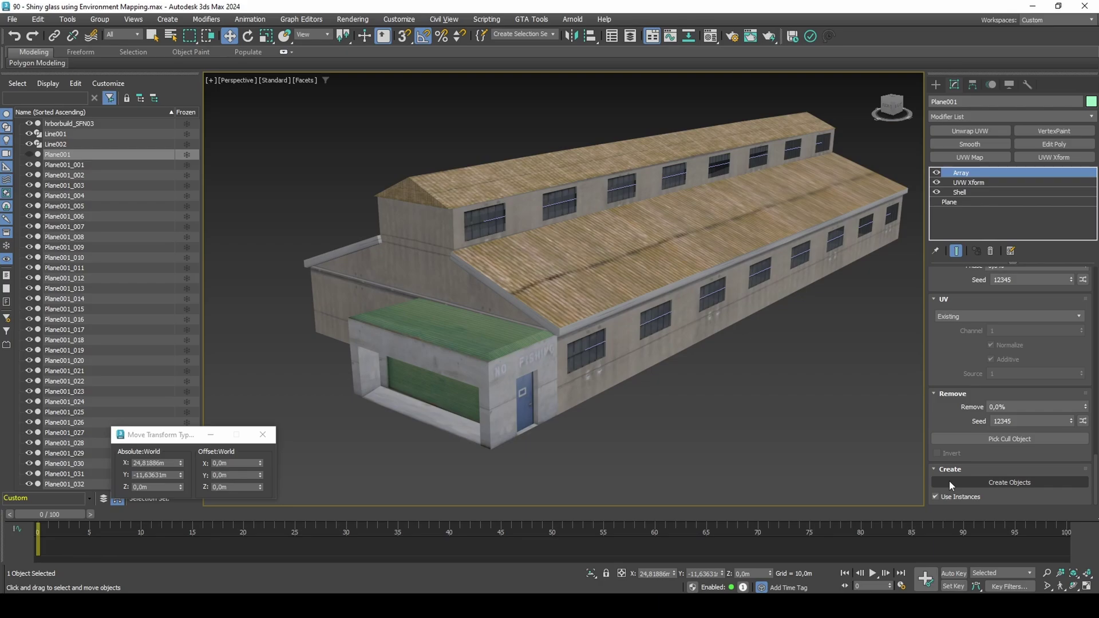
# - Switch the viewport from Facets to Default Shading and isolate the window box Plane001_001 nearest the blue door
pyautogui.click(591, 358)
pyautogui.scroll(5, 590, 358)
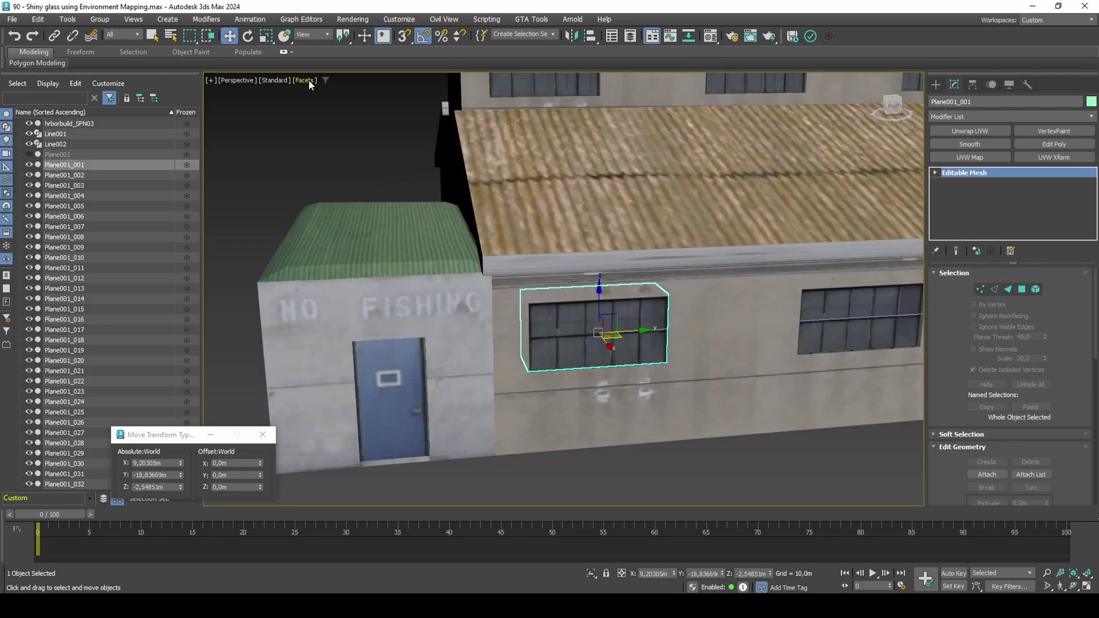
pyautogui.click(309, 83)
pyautogui.click(316, 91)
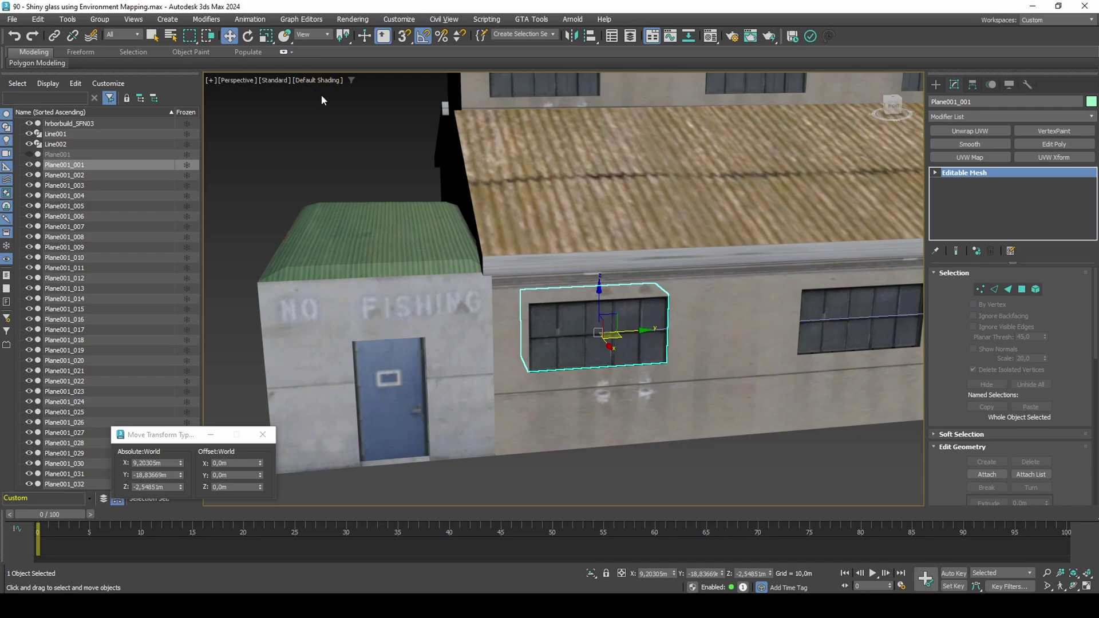
pyautogui.scroll(4, 620, 298)
pyautogui.hotkey('alt', 'q')
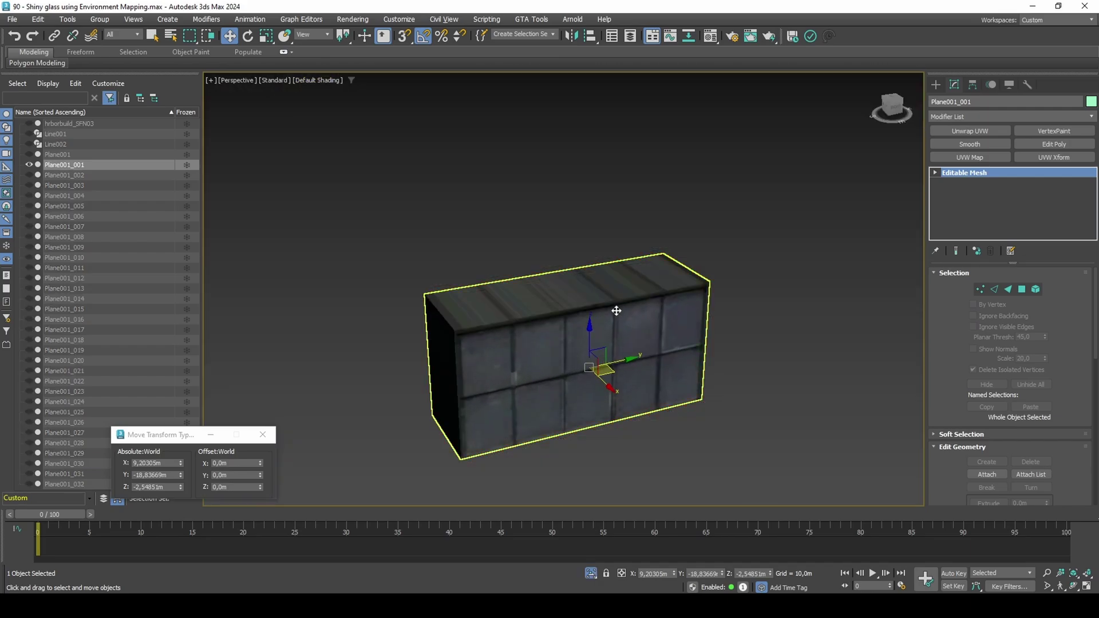
pyautogui.keyDown('alt'); pyautogui.moveTo(620, 298); pyautogui.dragTo(633, 290, button='middle'); pyautogui.keyUp('alt')
pyautogui.click(591, 572)
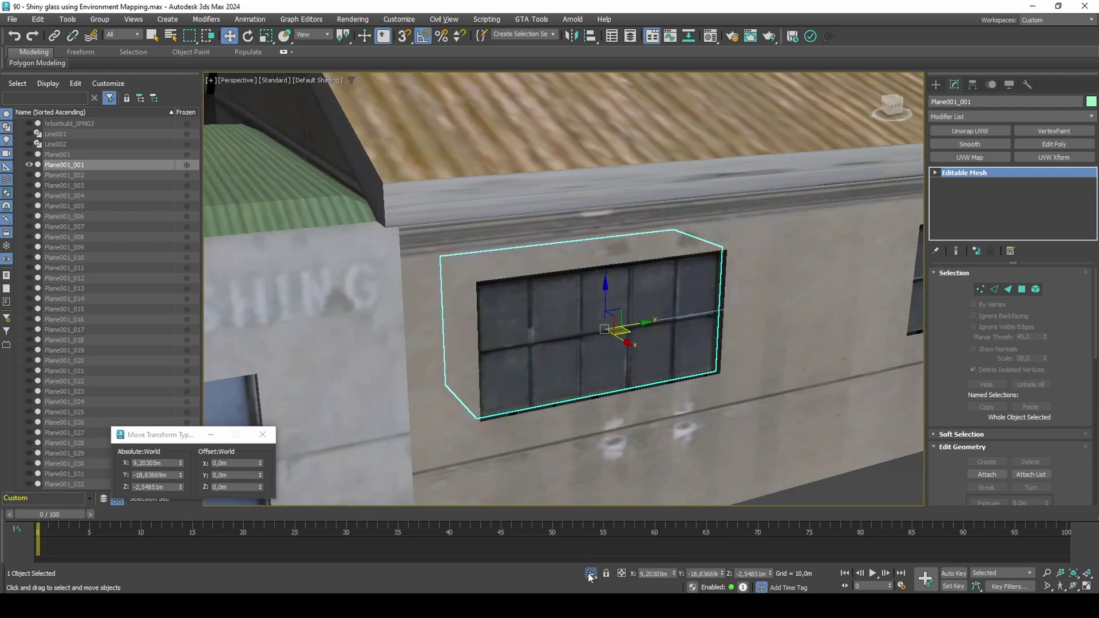
pyautogui.click(592, 572)
# - Add an Edit Normals modifier to the isolated window box and set the normals' display length to 1
pyautogui.click(972, 118)
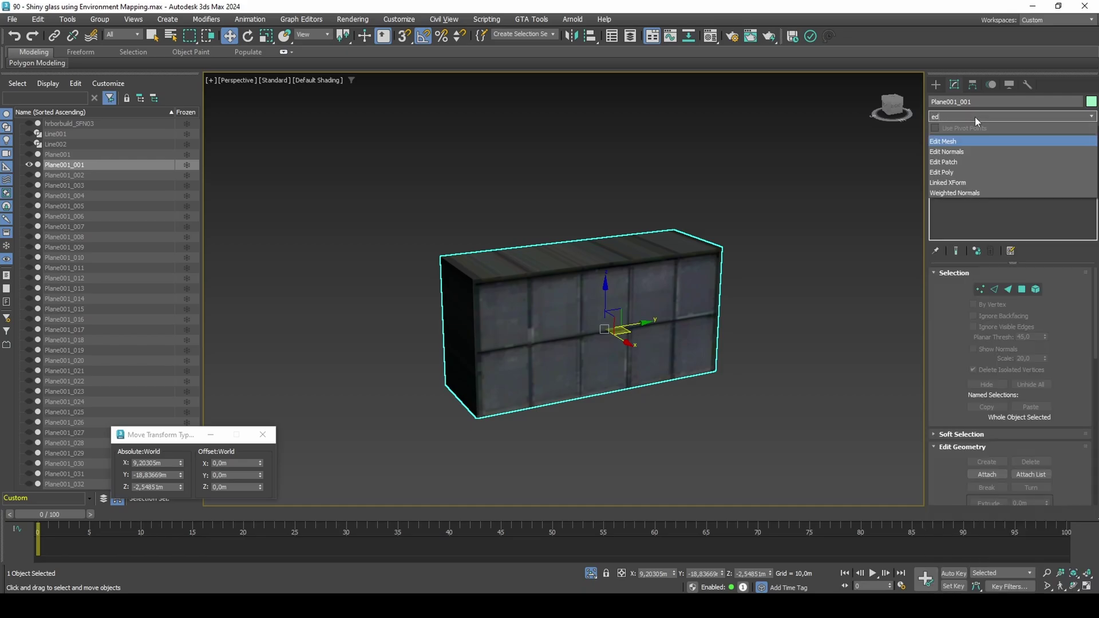
pyautogui.click(973, 152)
pyautogui.keyDown('alt'); pyautogui.moveTo(675, 293); pyautogui.dragTo(826, 304, button='middle'); pyautogui.keyUp('alt')
pyautogui.moveTo(1030, 349); pyautogui.dragTo(985, 348)
pyautogui.write('1')
pyautogui.press('Return')
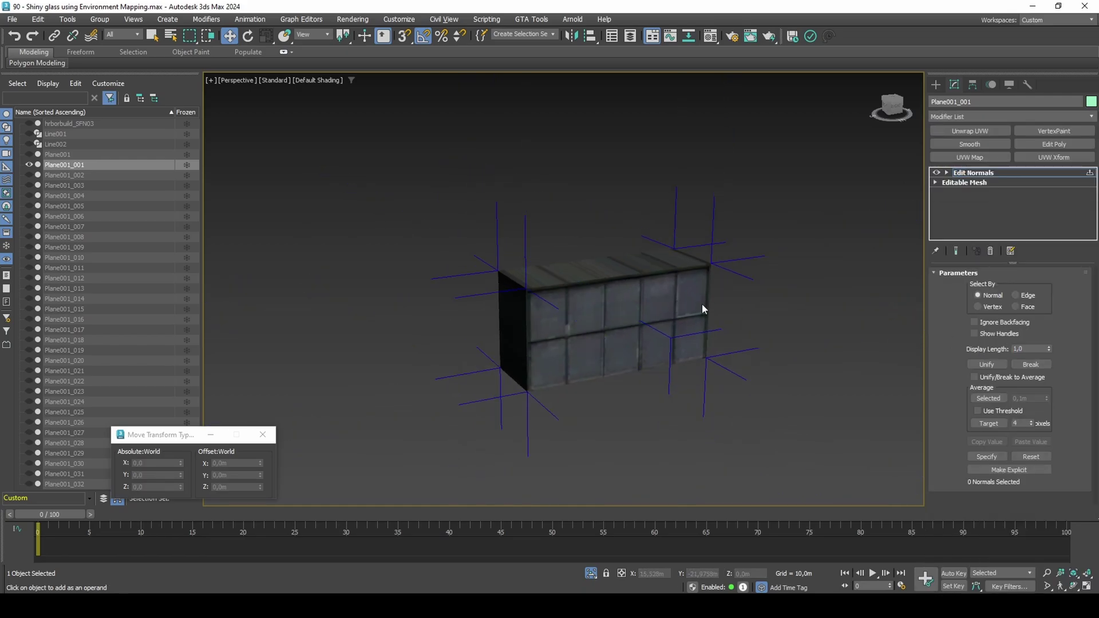
# - Select all normals of the window box, unify them, make them explicit and leave normal editing
pyautogui.keyDown('alt'); pyautogui.moveTo(702, 304); pyautogui.dragTo(706, 311, button='middle'); pyautogui.keyUp('alt')
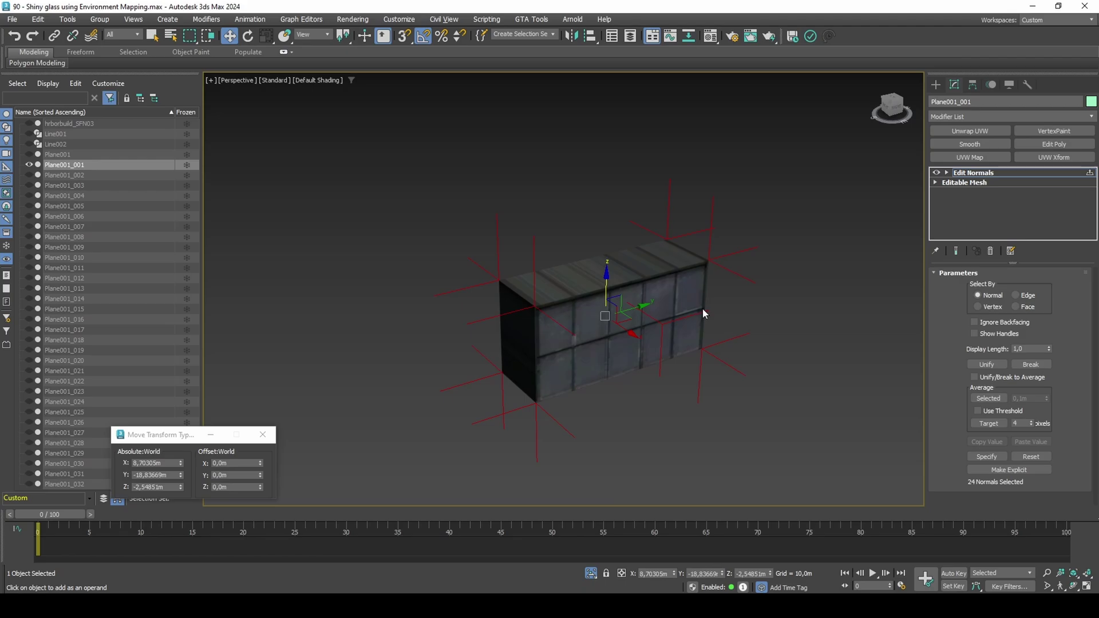
pyautogui.click(987, 365)
pyautogui.keyDown('alt'); pyautogui.moveTo(750, 363); pyautogui.dragTo(719, 364, button='middle'); pyautogui.keyUp('alt')
pyautogui.click(1007, 470)
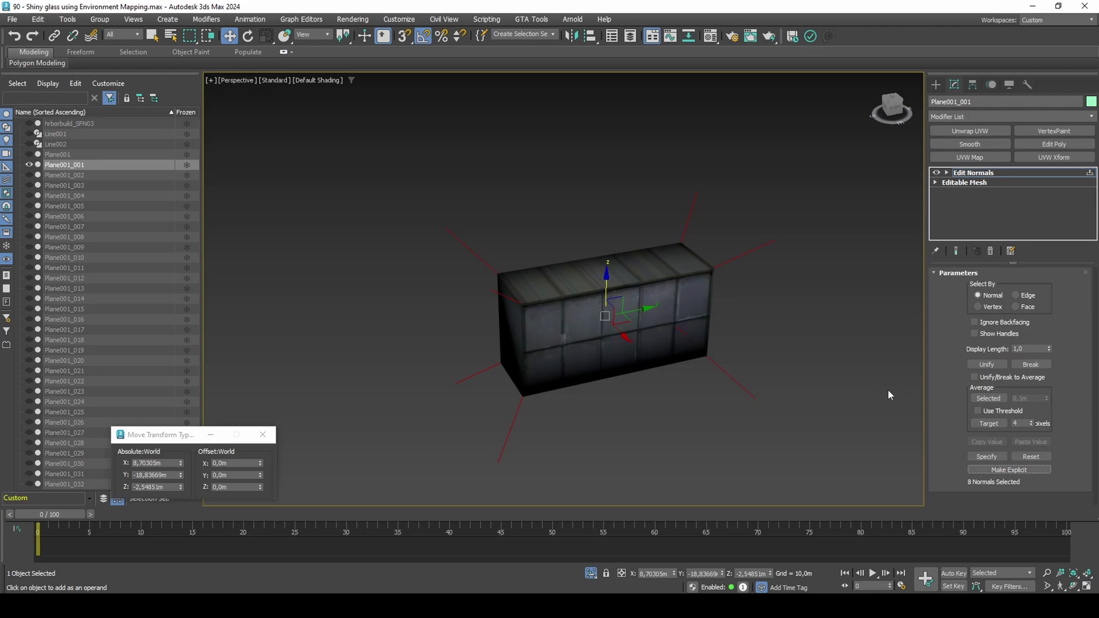
pyautogui.press('1')
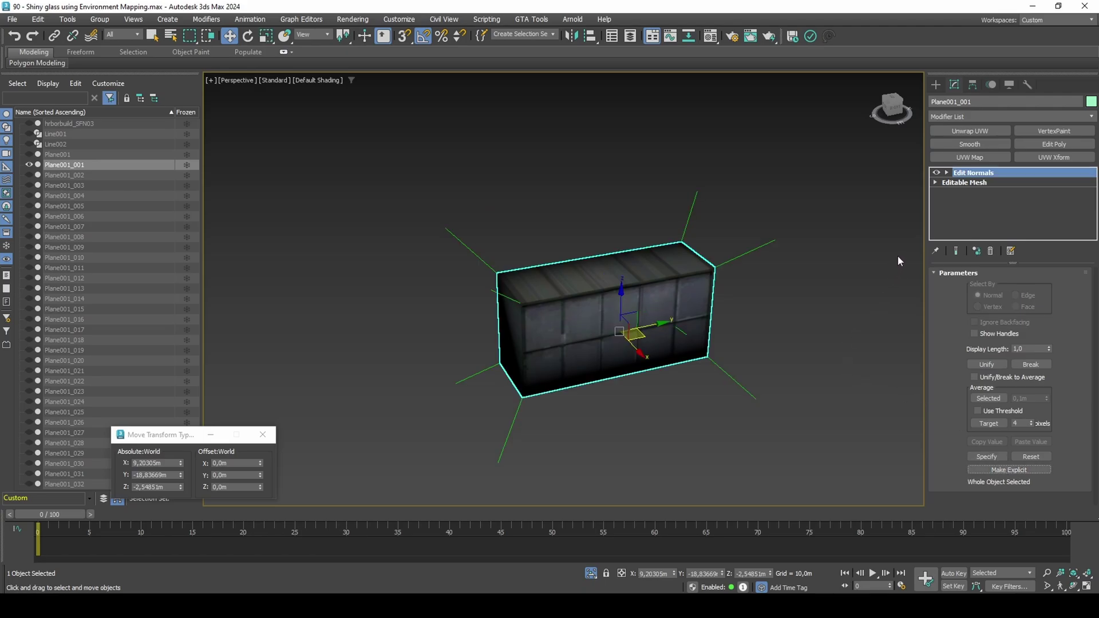
# - Add an Edit Poly modifier to the window box and delete every polygon except the front glass face
pyautogui.click(1054, 145)
pyautogui.press('4')
pyautogui.click(675, 336)
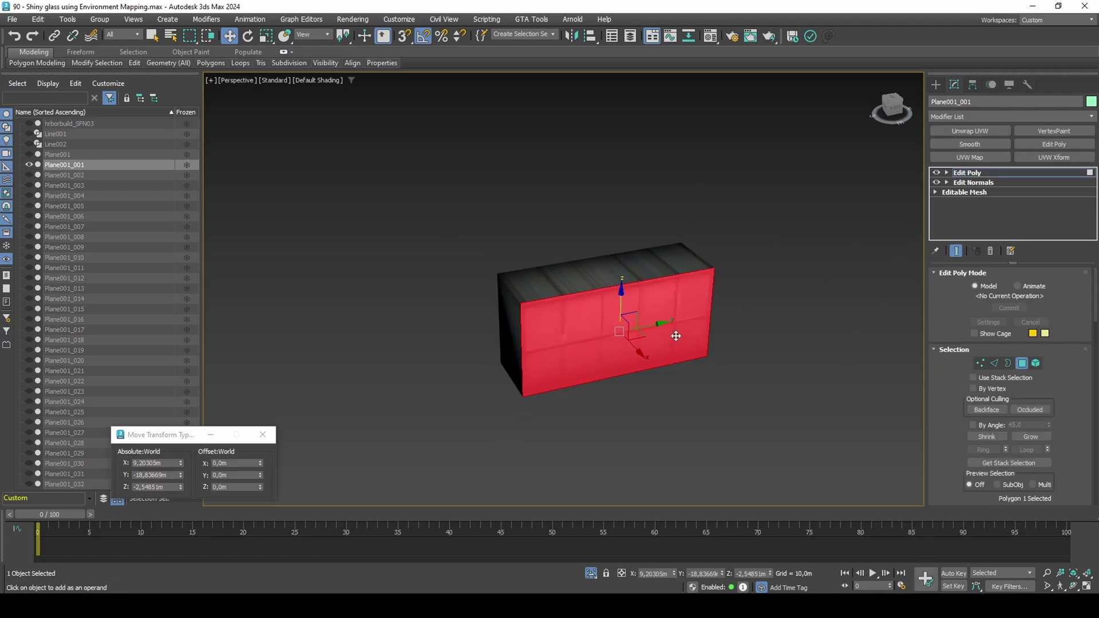
pyautogui.hotkey('ctrl', 'a')
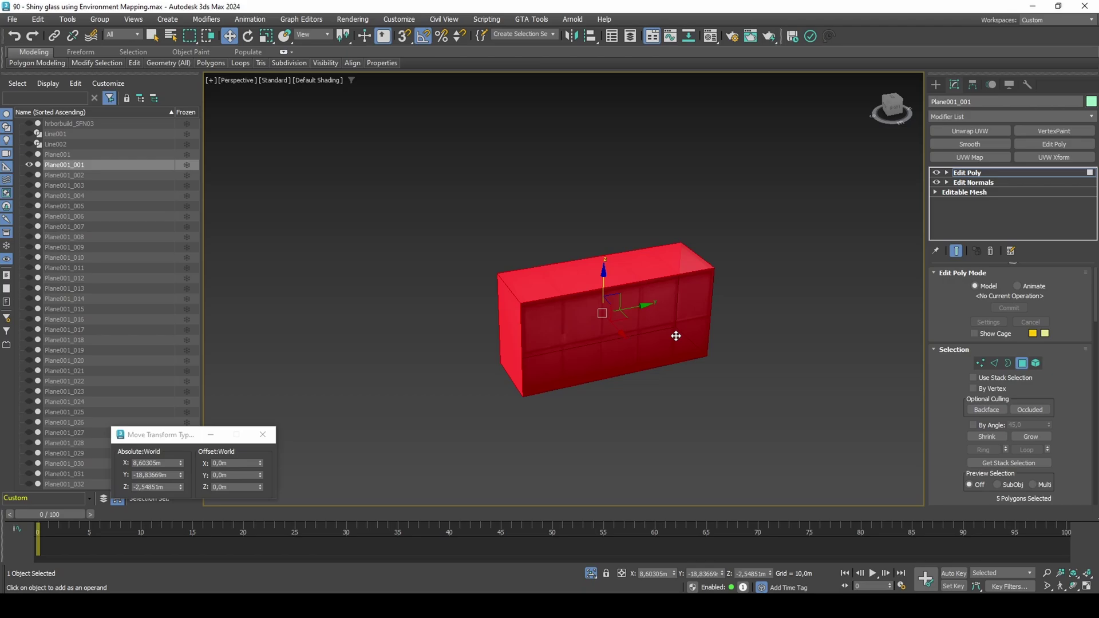
pyautogui.press('Delete')
pyautogui.click(677, 336)
pyautogui.moveTo(682, 338)
pyautogui.keyDown('alt'); pyautogui.mouseDown(button='middle')
pyautogui.moveTo(672, 346)
pyautogui.moveTo(657, 314)
pyautogui.moveTo(658, 393)
pyautogui.moveTo(667, 225)
pyautogui.moveTo(631, 302)
pyautogui.moveTo(587, 341)
pyautogui.moveTo(727, 301)
pyautogui.moveTo(673, 334)
pyautogui.mouseUp(button='middle'); pyautogui.keyUp('alt')
pyautogui.press('F2')
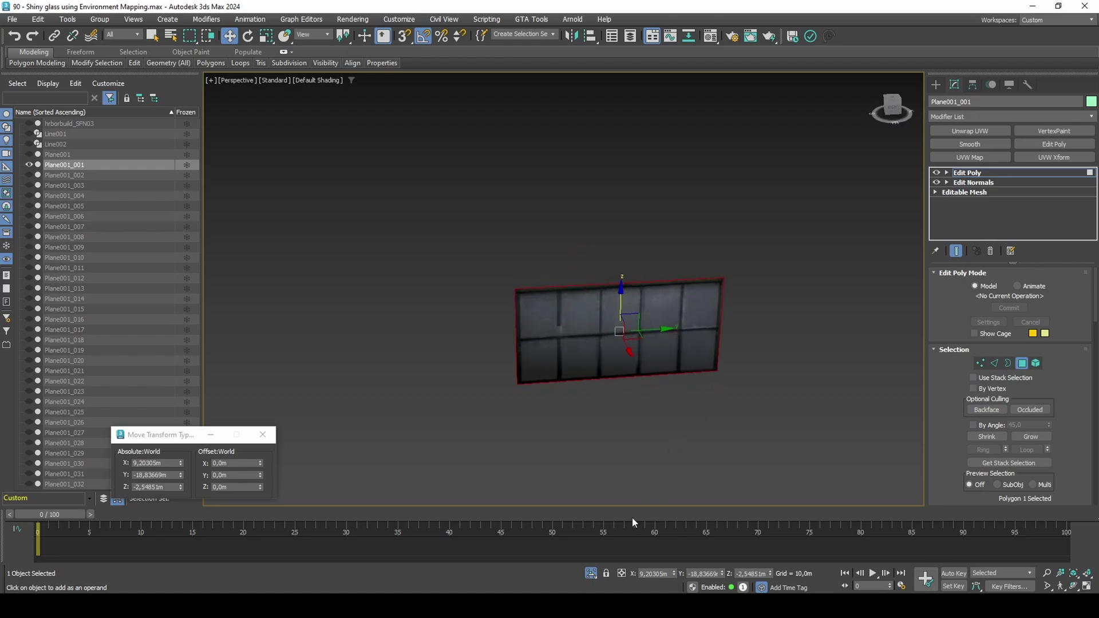
# - End the isolation of the window pane and leave polygon editing
pyautogui.click(593, 572)
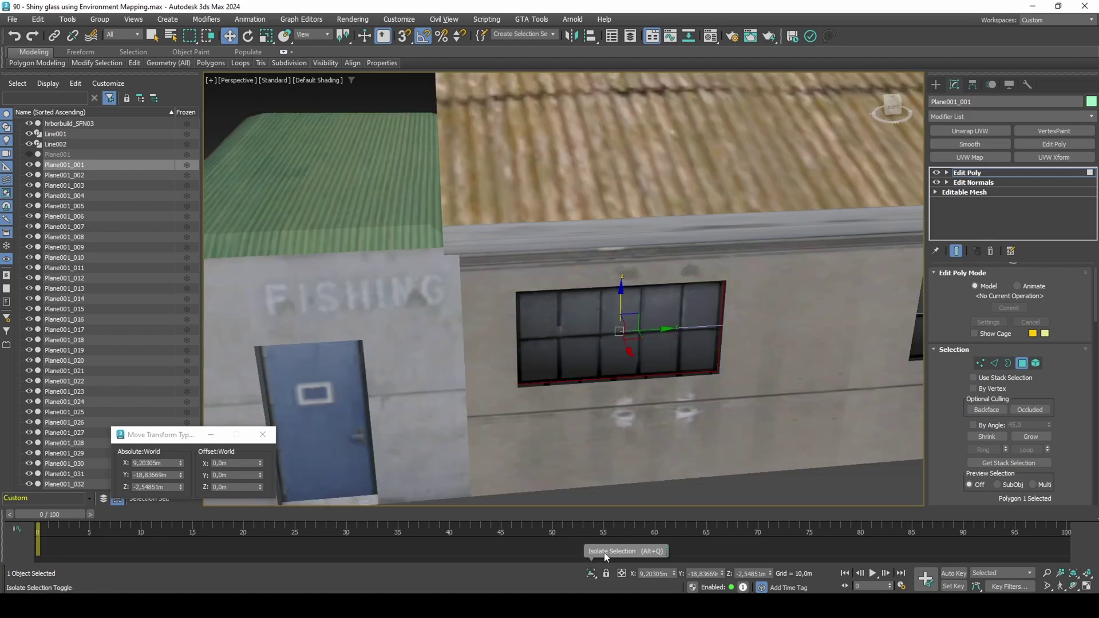
pyautogui.press('4')
pyautogui.press('4')
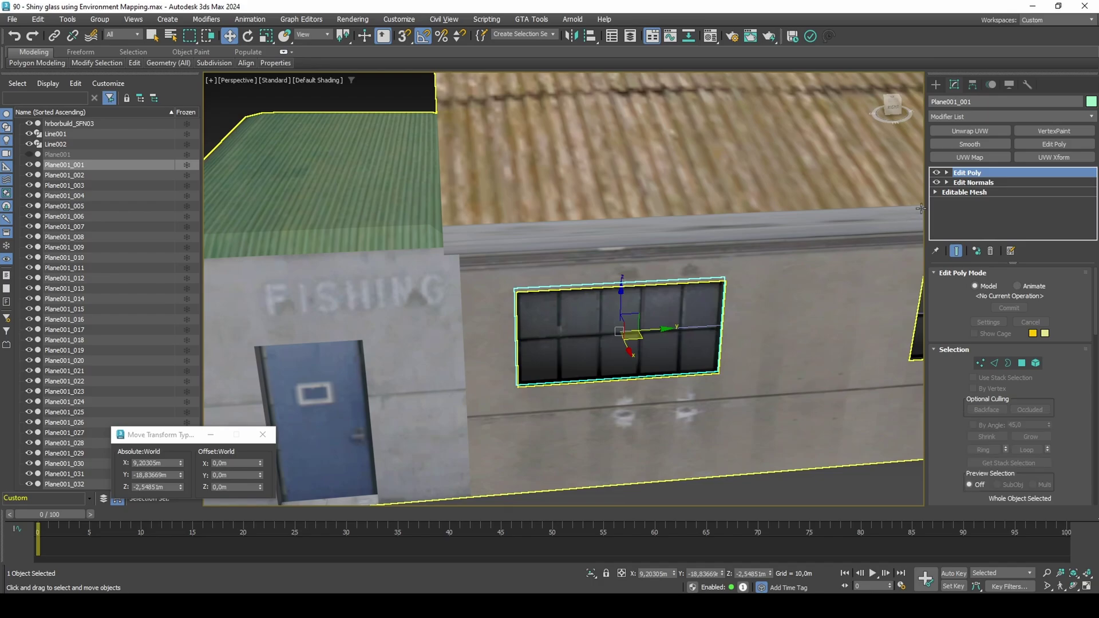
# - Add a VertexPaint modifier to the window pane Plane001_001
pyautogui.click(812, 301)
pyautogui.hotkey('ctrl', 'b')
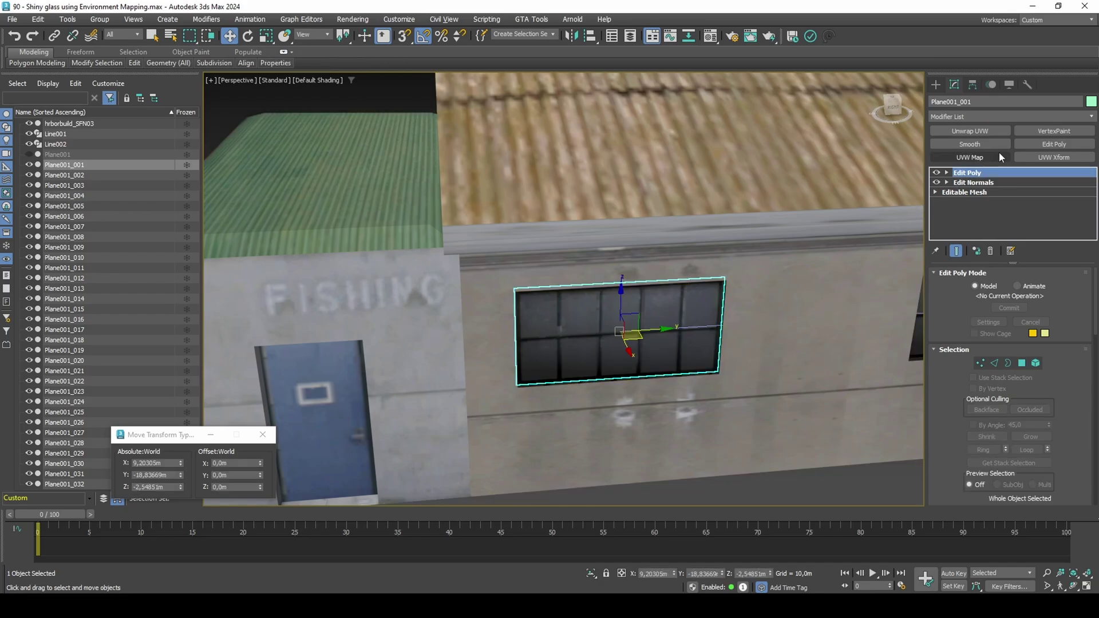
pyautogui.click(1029, 131)
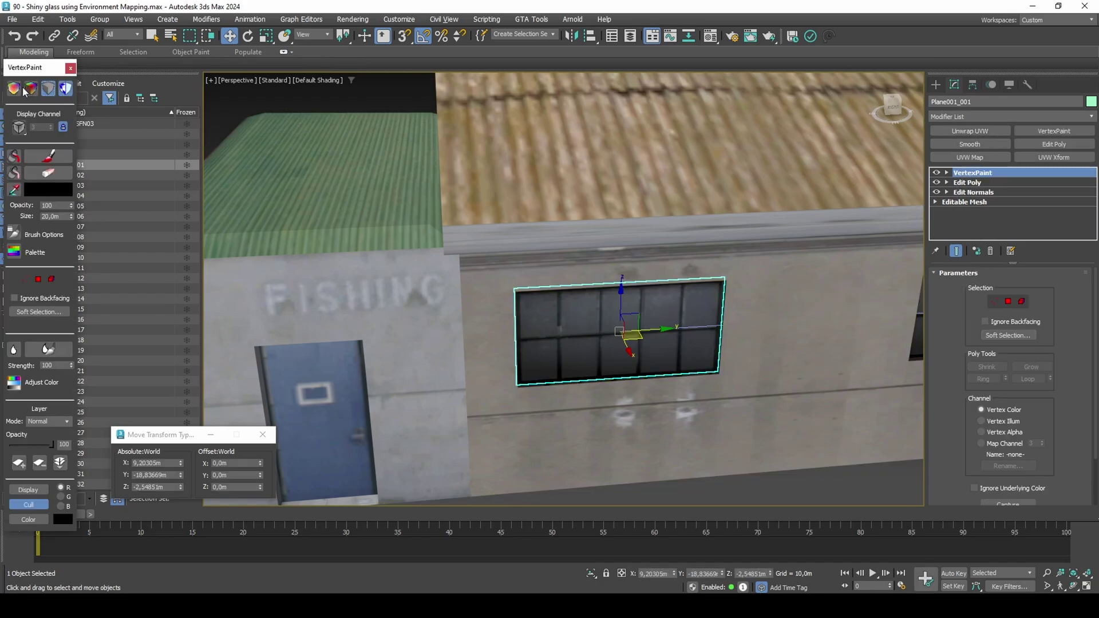
# - Set the vertex paint colour to grey with a value of 0,45 and fill the whole window pane with it
pyautogui.click(48, 190)
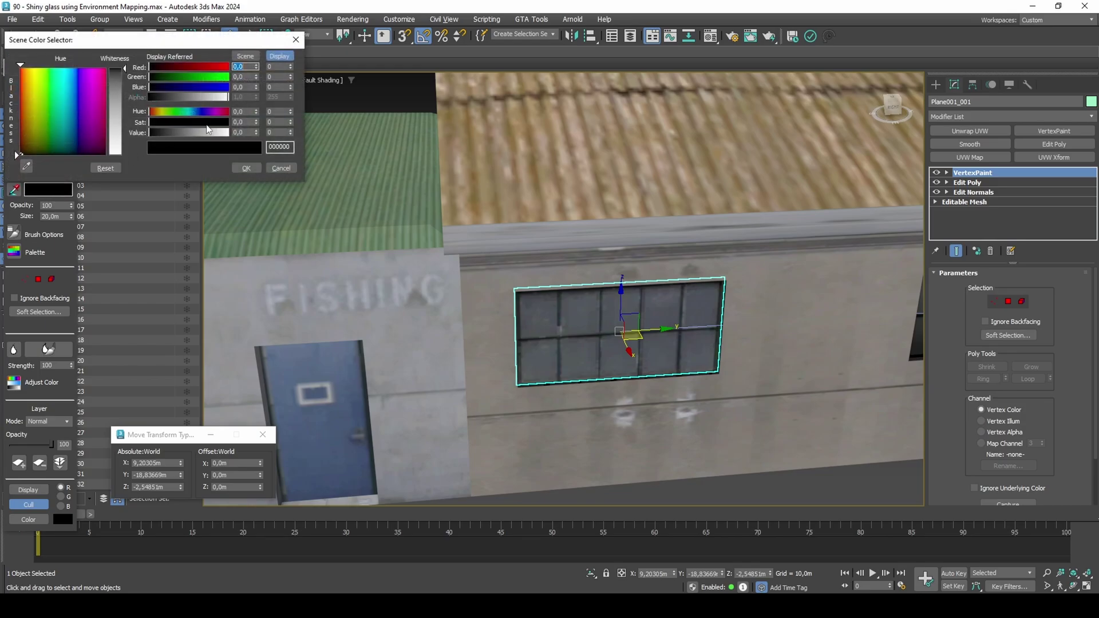
pyautogui.moveTo(208, 130); pyautogui.dragTo(189, 138)
pyautogui.doubleClick(241, 131)
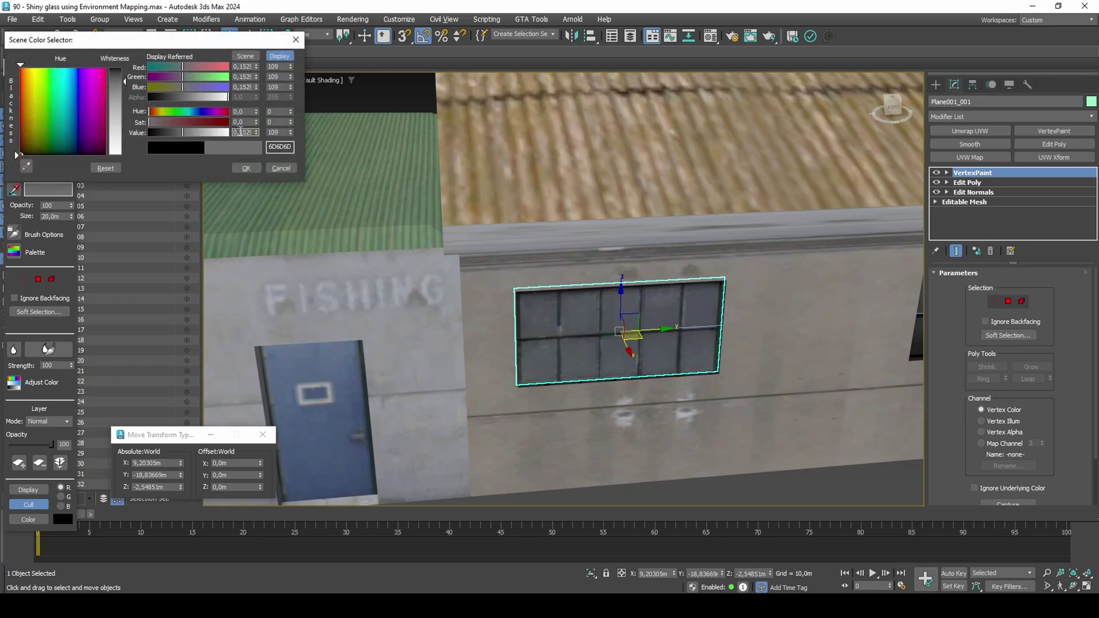
pyautogui.write('0,45')
pyautogui.press('Return')
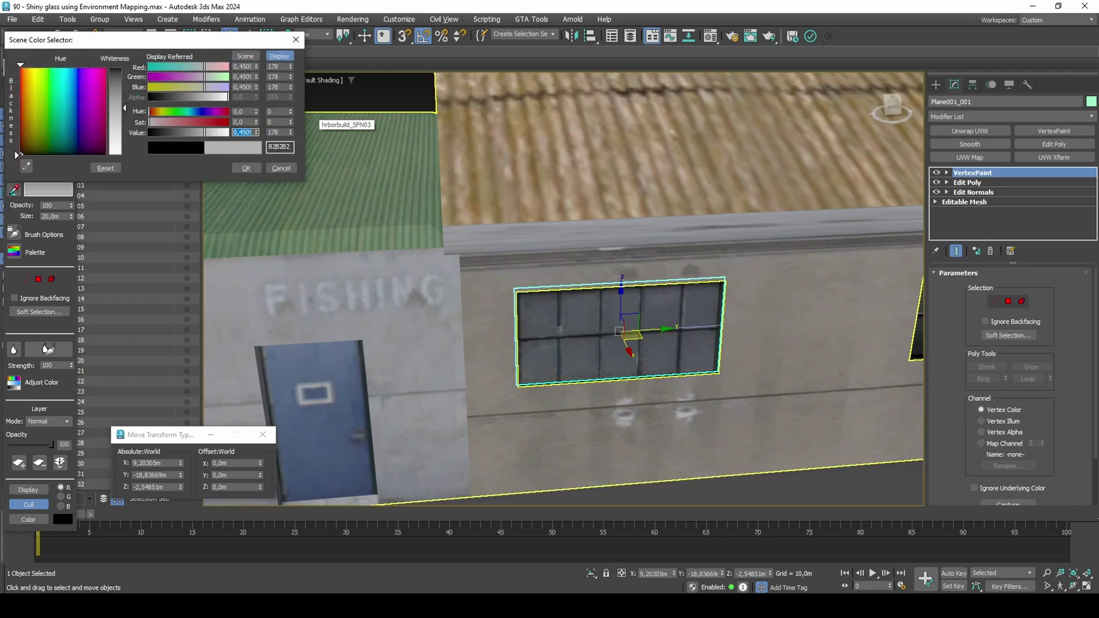
pyautogui.click(246, 168)
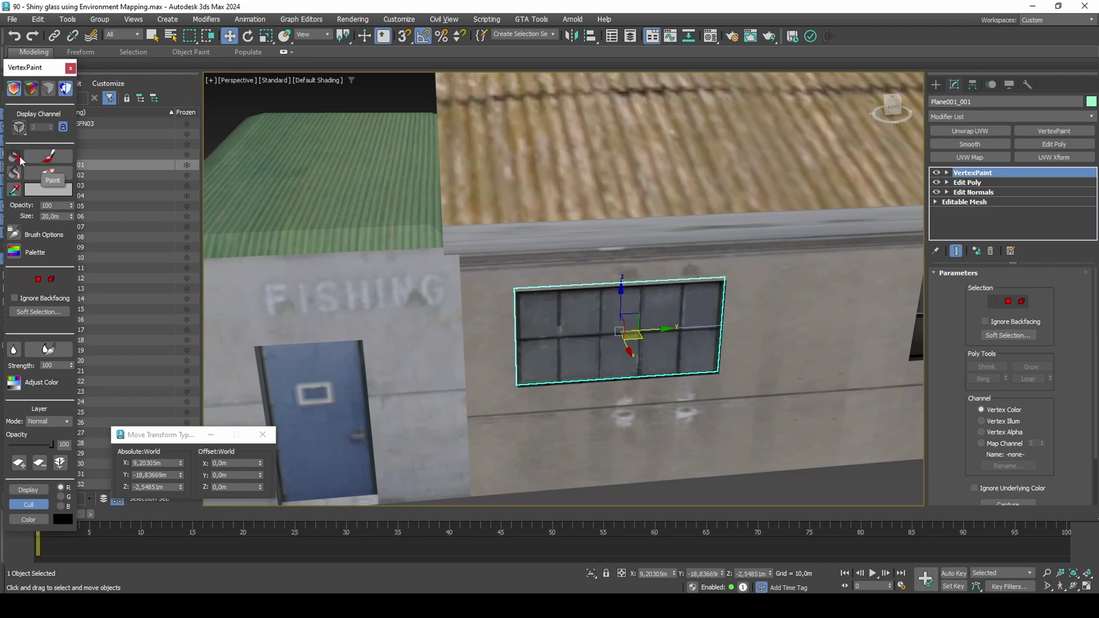
pyautogui.click(16, 158)
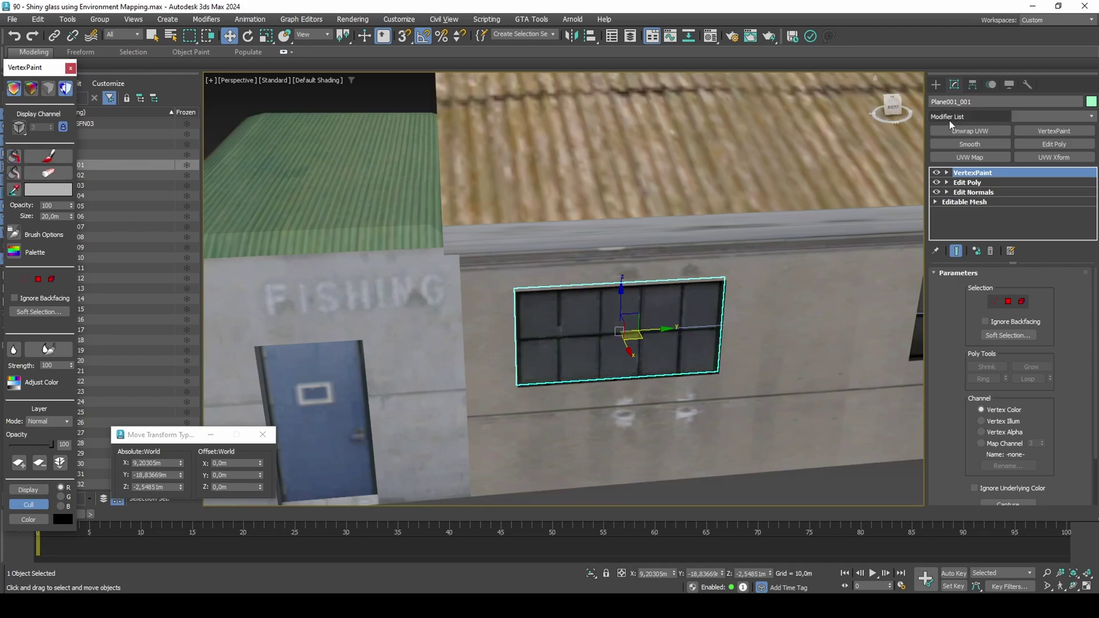
# - Add a second VertexPaint modifier on the Vertex Illum channel, fill the pane with the same grey and disable vertex colour display
pyautogui.click(1053, 130)
pyautogui.click(1003, 421)
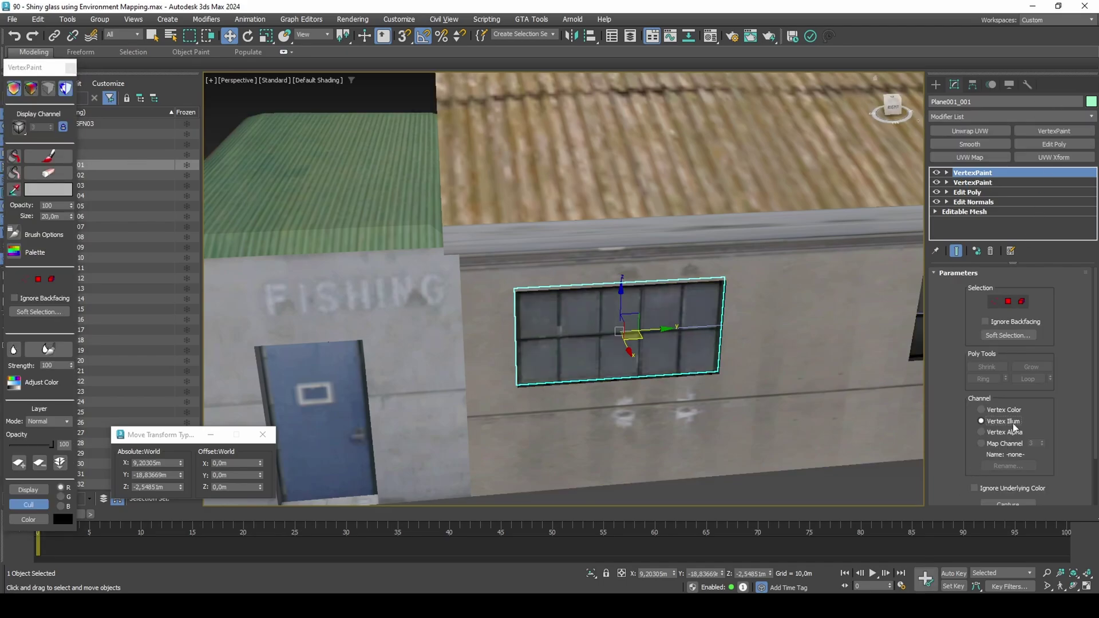
pyautogui.click(14, 163)
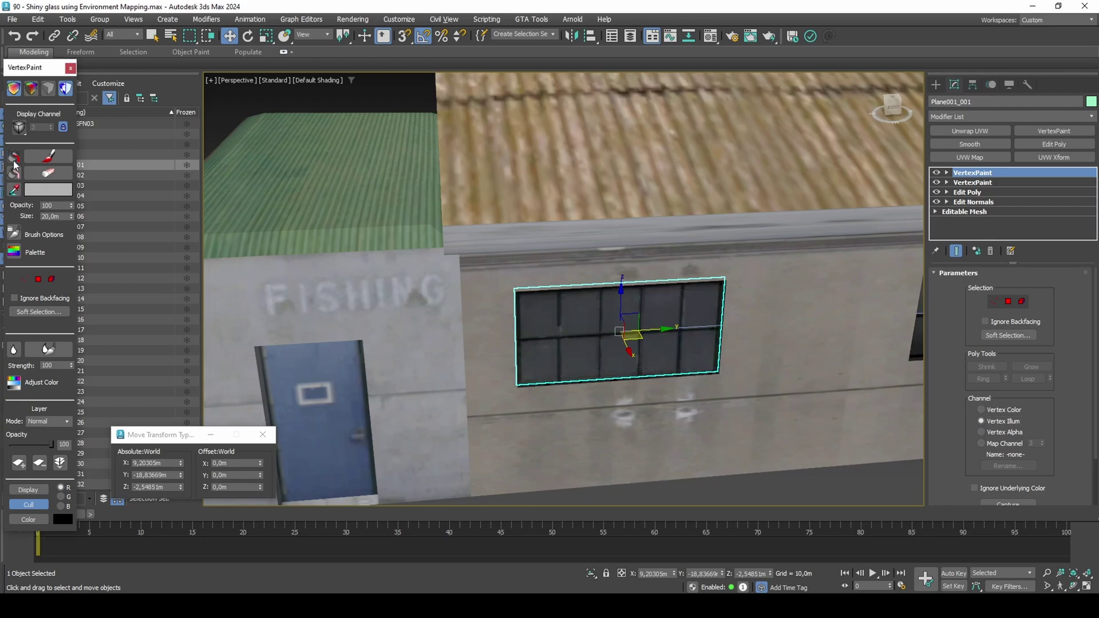
pyautogui.click(47, 90)
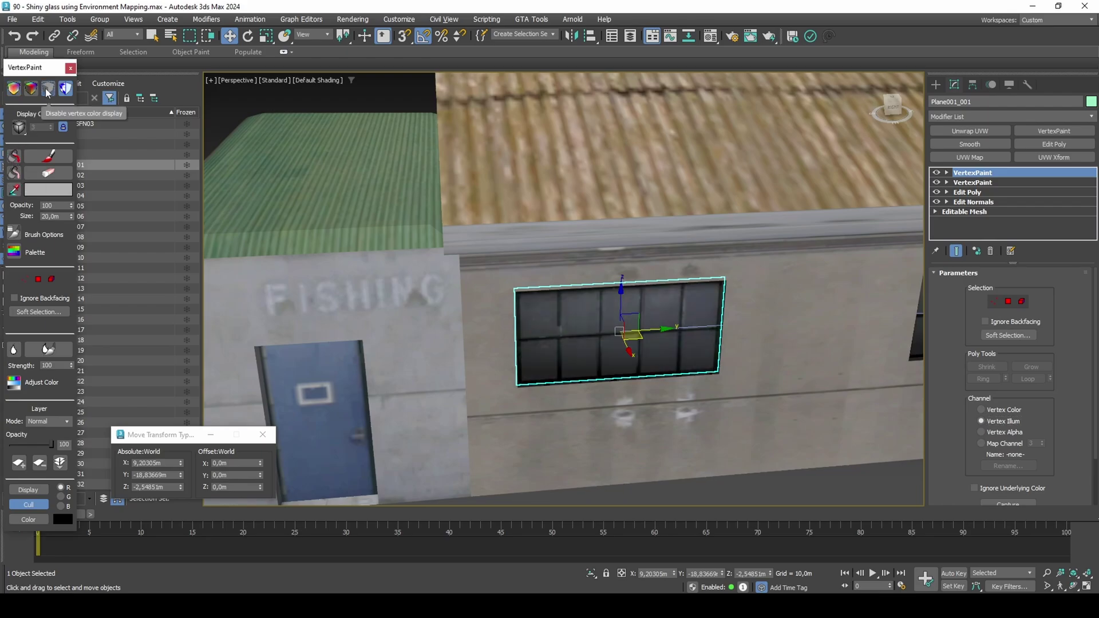
pyautogui.click(263, 434)
pyautogui.moveTo(496, 323); pyautogui.dragTo(471, 304, button='middle')
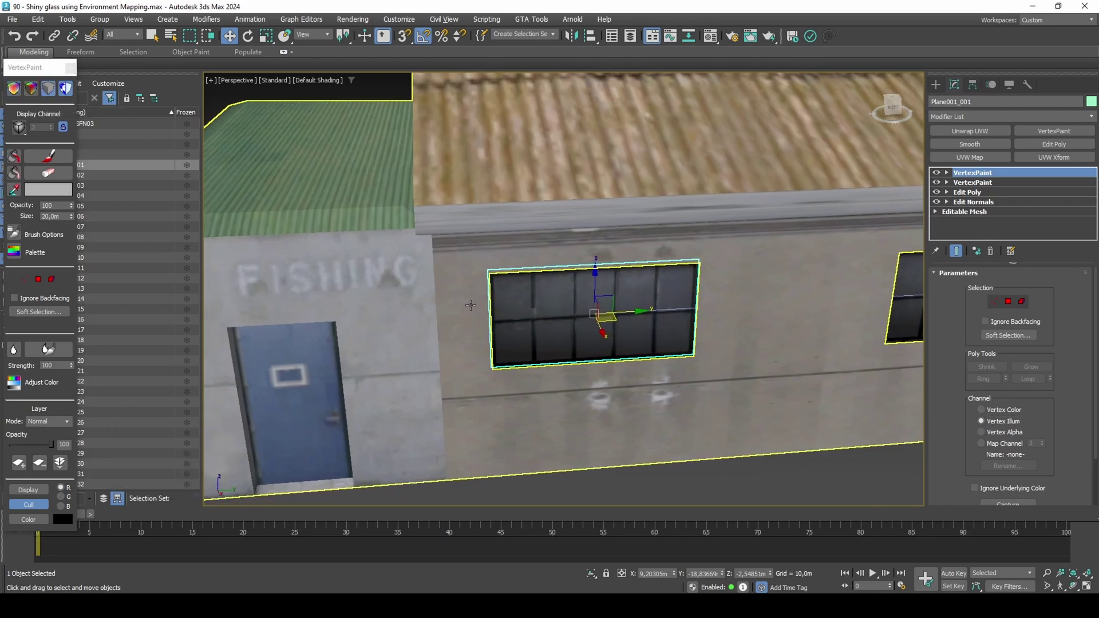
# - Convert the glass Material #89 to an RW Material, copying its glass.png diffuse map into the texture slot
pyautogui.press('m')
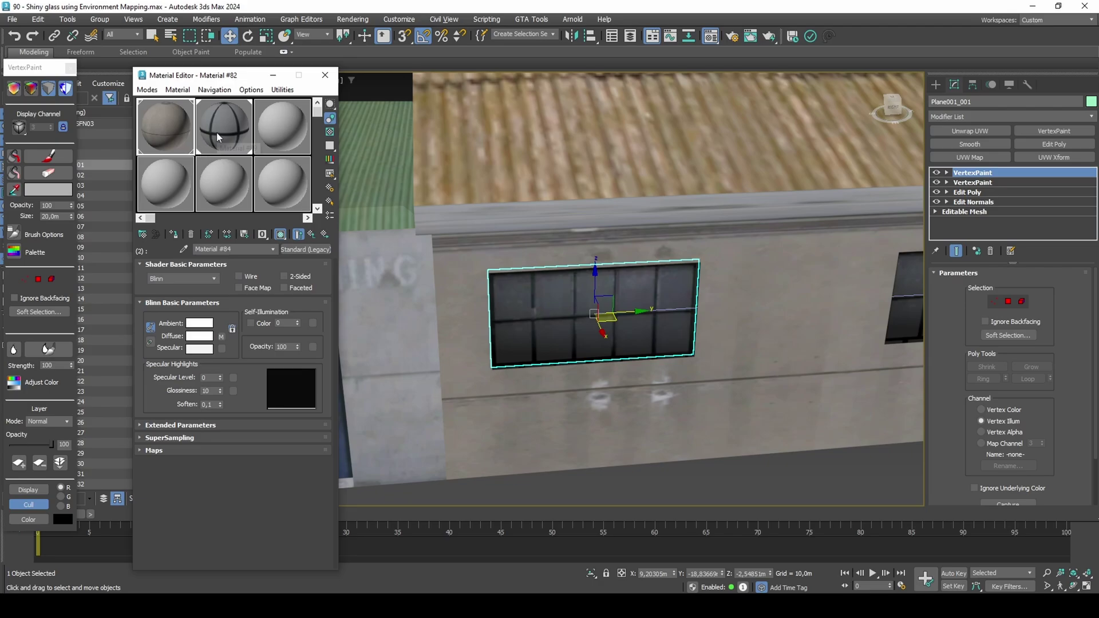
pyautogui.click(220, 149)
pyautogui.rightClick(221, 337)
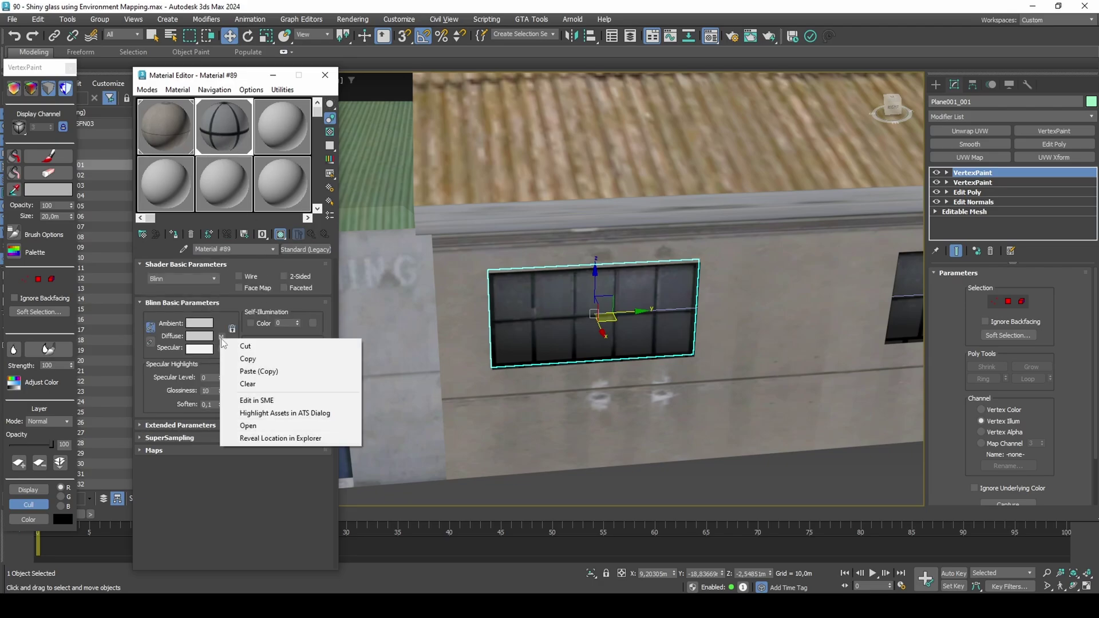
pyautogui.click(242, 358)
pyautogui.click(305, 249)
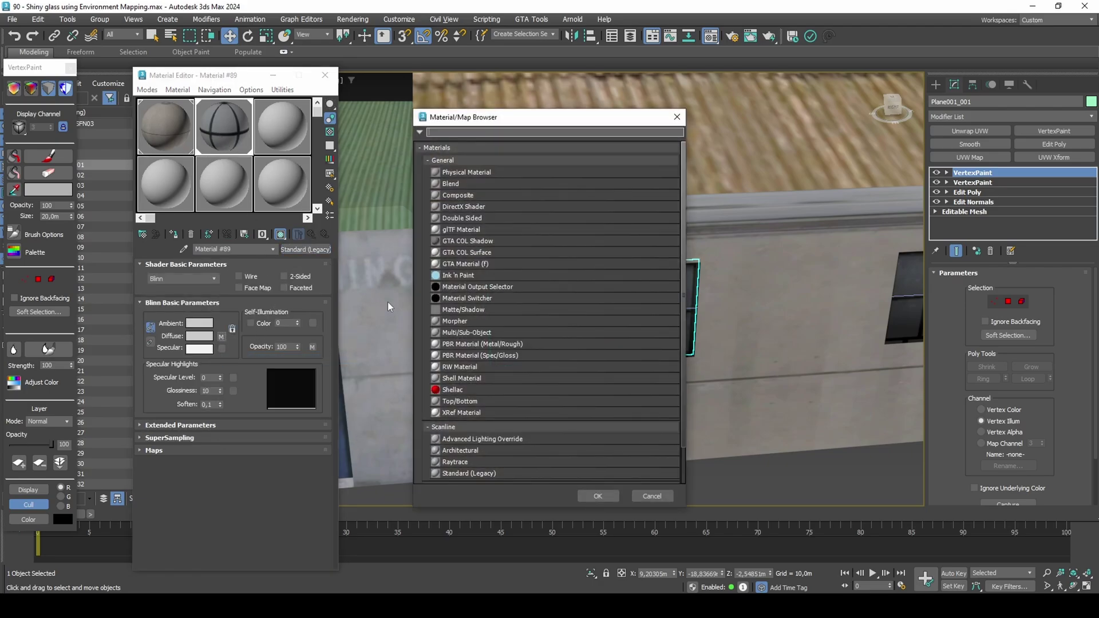
pyautogui.doubleClick(460, 367)
pyautogui.rightClick(252, 329)
pyautogui.click(272, 337)
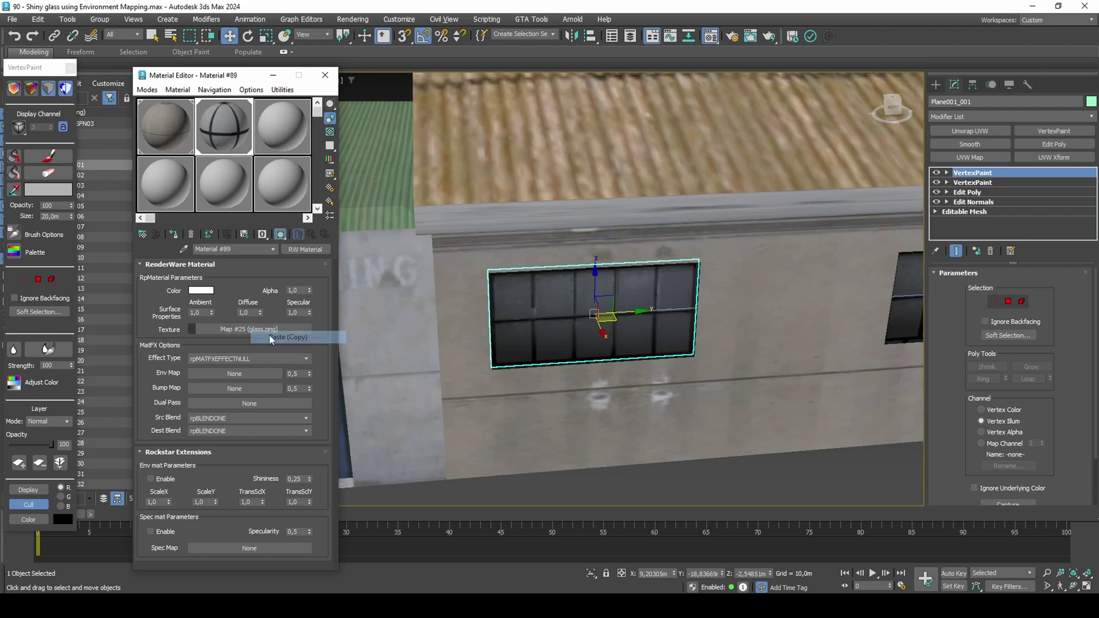
pyautogui.moveTo(544, 351); pyautogui.dragTo(522, 319, button='middle')
# - Set the glass material's effect type to rpMATFXEFFECTENVMAP with vehicleenvmap128.png as environment map at 0,3 intensity
pyautogui.click(290, 359)
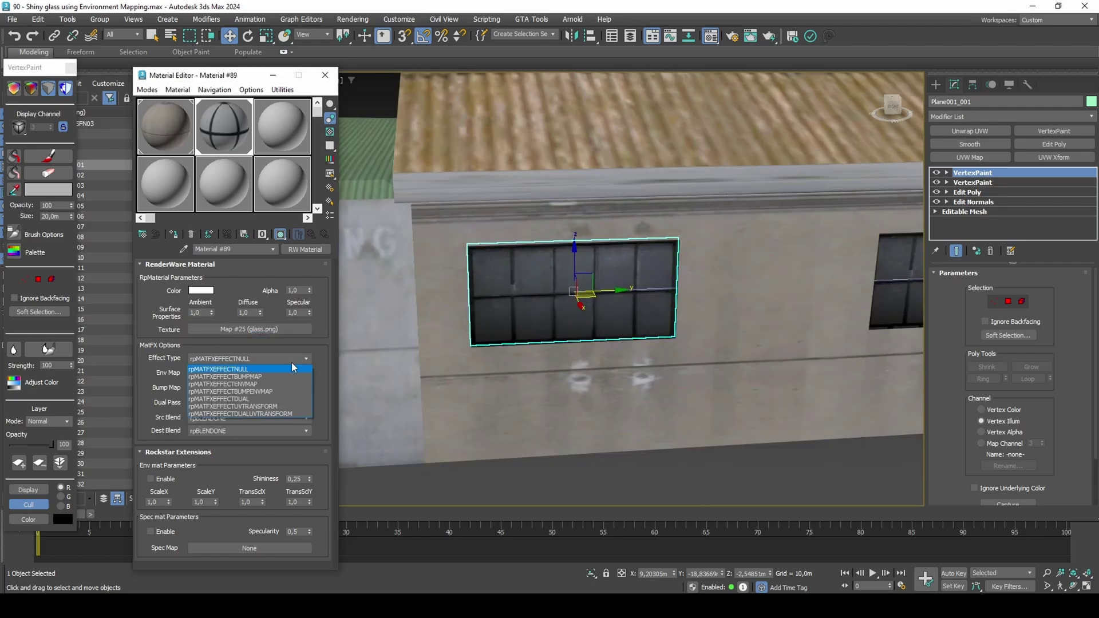
pyautogui.click(266, 383)
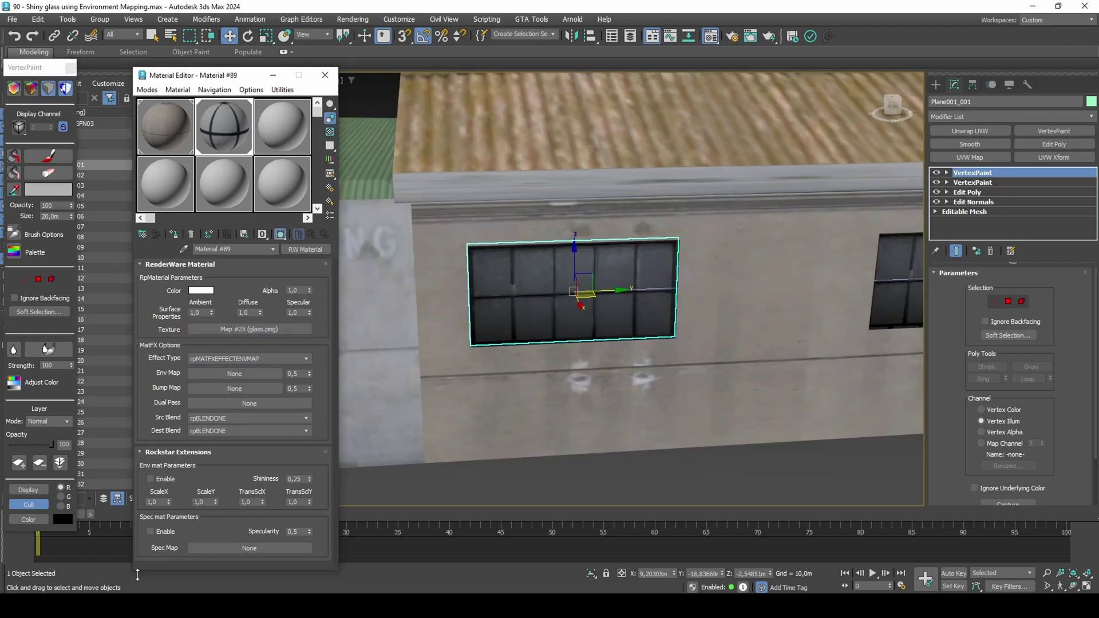
pyautogui.click(138, 606)
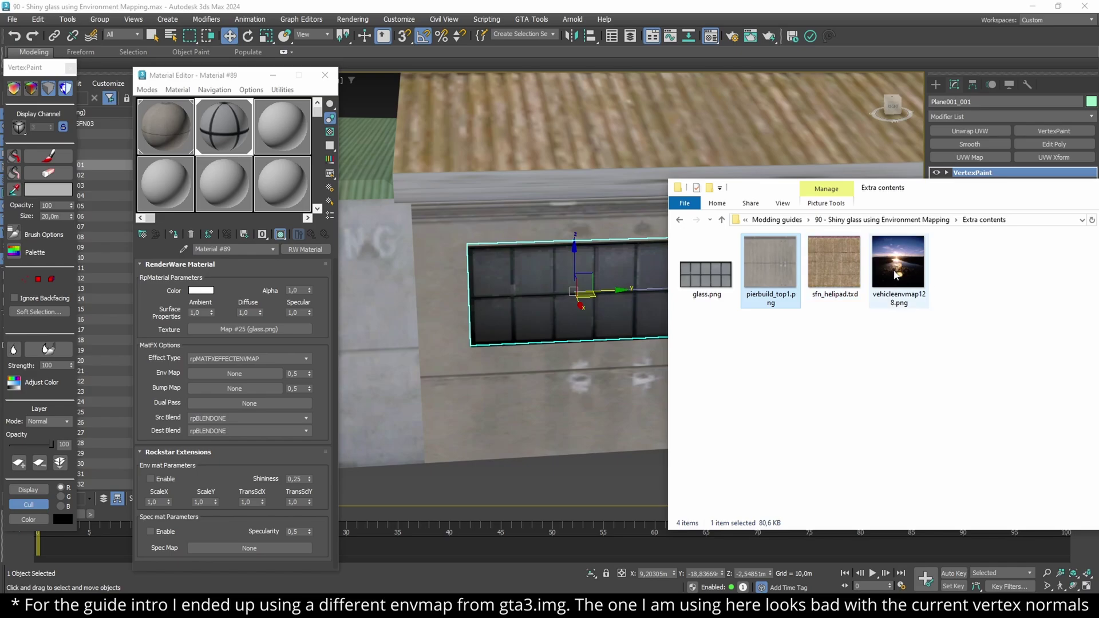
pyautogui.moveTo(897, 275); pyautogui.dragTo(259, 373)
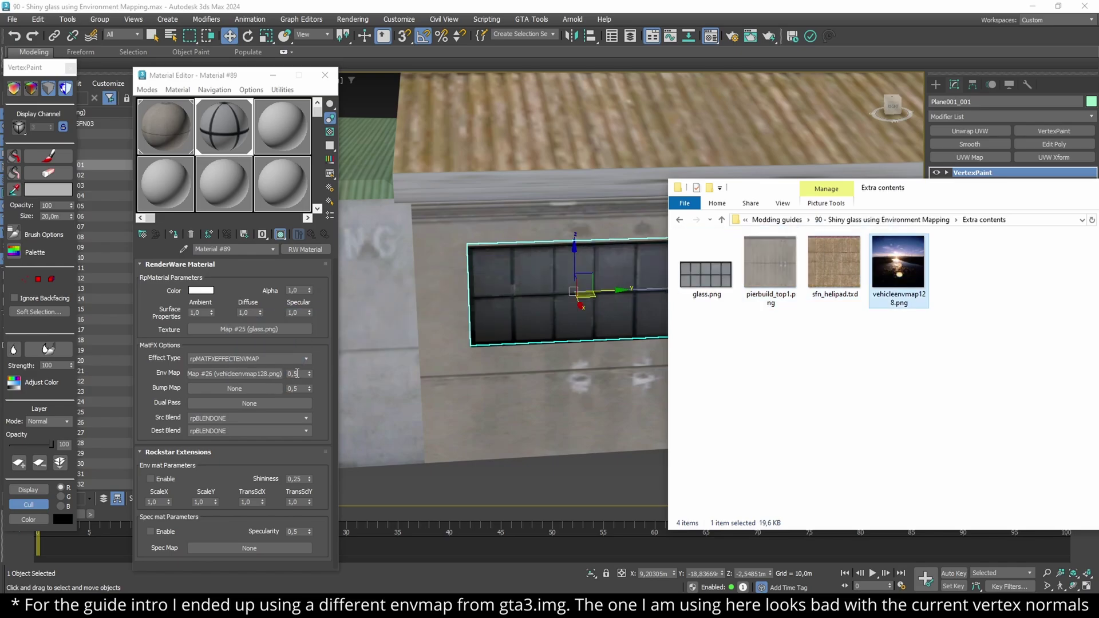
pyautogui.click(297, 374)
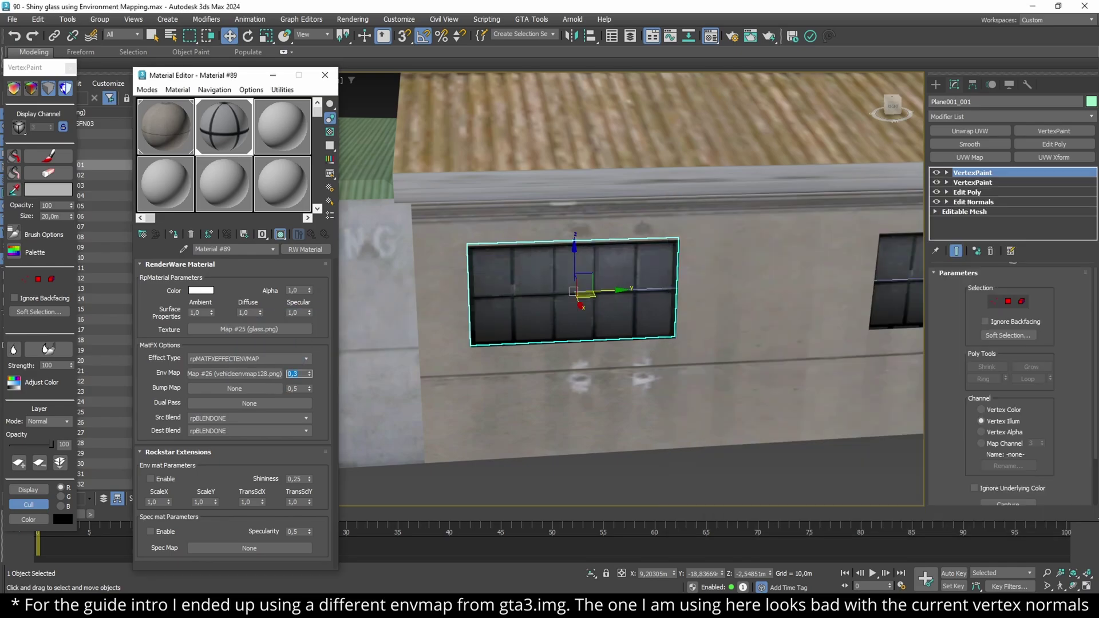
# - Add an Edit Poly modifier above the Boolean on Line001 and set the material ID of all its polygons to 7
pyautogui.keyDown('alt'); pyautogui.moveTo(558, 400); pyautogui.dragTo(598, 336, button='middle'); pyautogui.keyUp('alt')
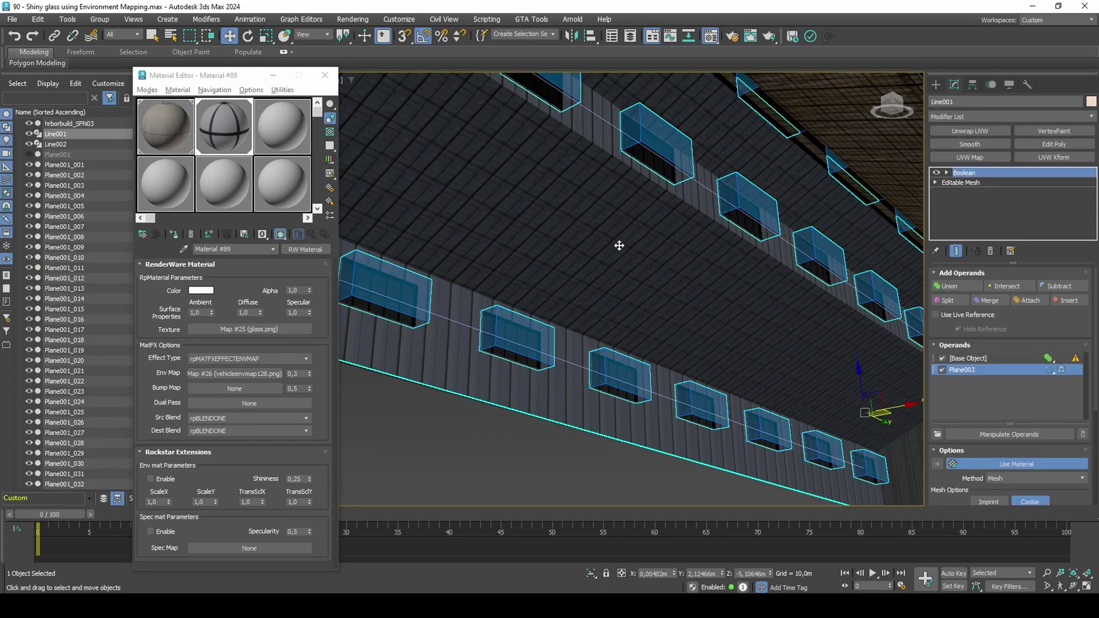
pyautogui.click(971, 357)
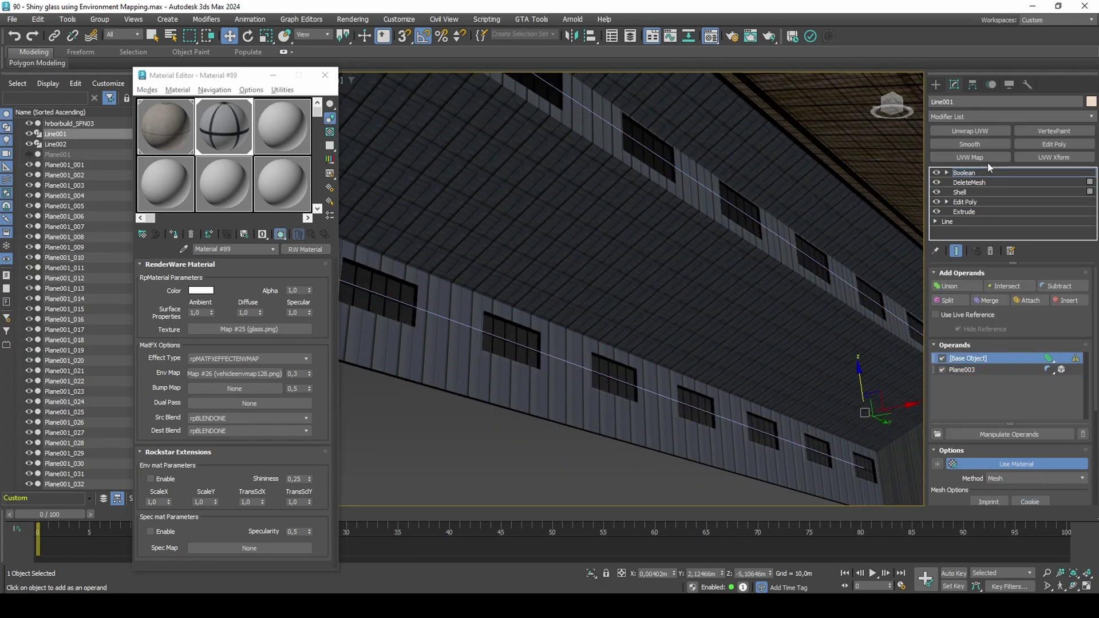
pyautogui.click(1053, 144)
pyautogui.press('4')
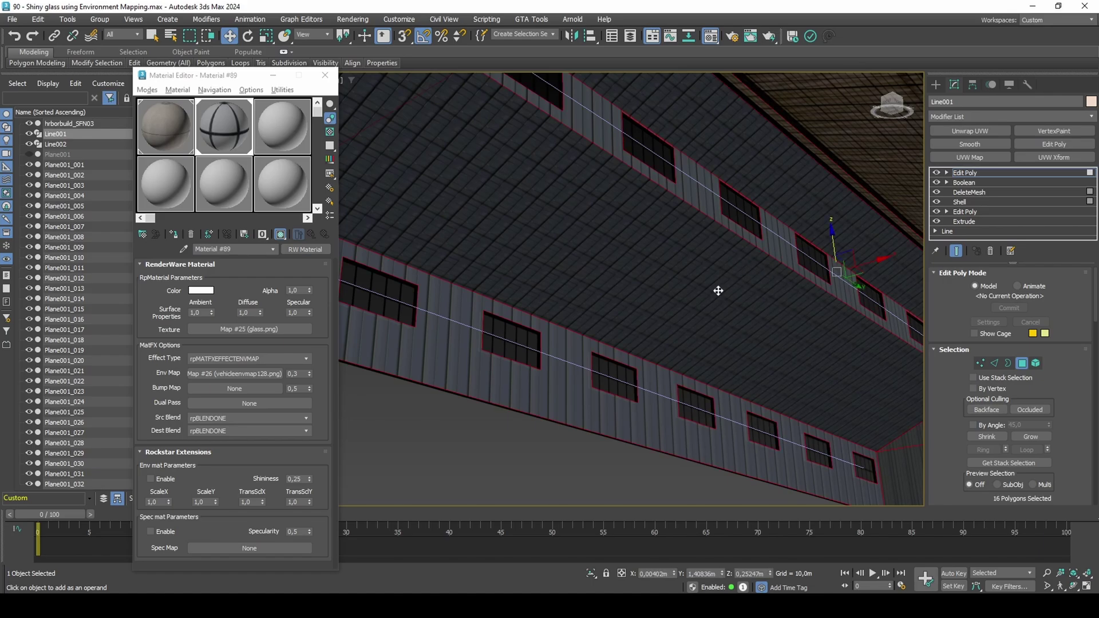
pyautogui.hotkey('ctrl', 'a')
pyautogui.moveTo(718, 290); pyautogui.dragTo(699, 293, button='middle')
pyautogui.scroll(-5, 1048, 400)
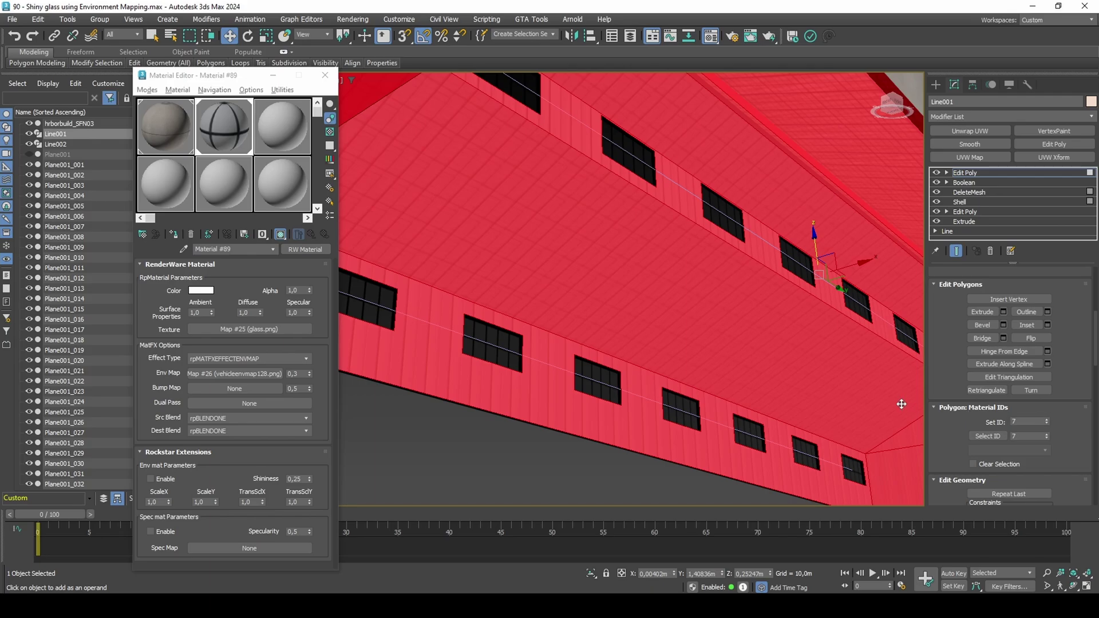
pyautogui.press('F2')
pyautogui.press('4')
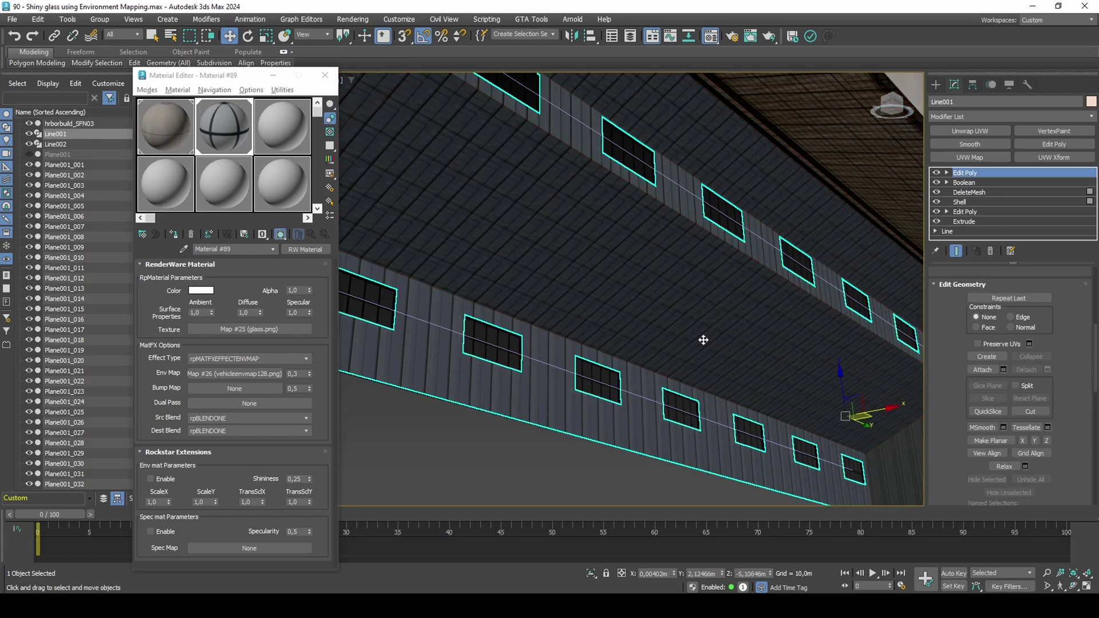
# - Assign the building's Material #82 to the inner wall object Line001
pyautogui.click(166, 135)
pyautogui.click(176, 235)
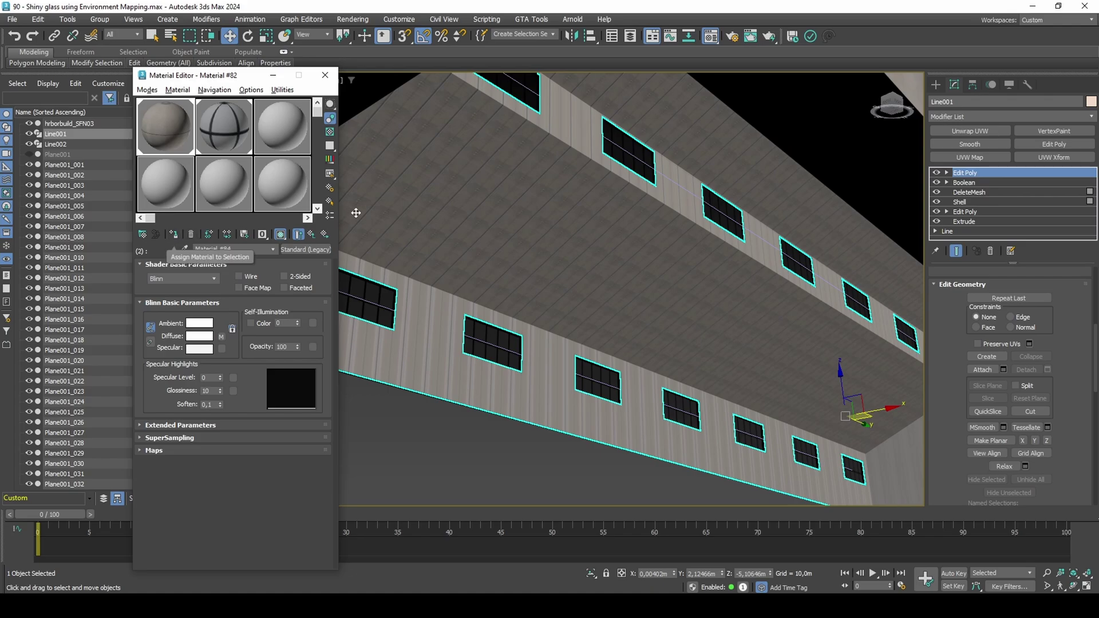
pyautogui.keyDown('alt'); pyautogui.moveTo(644, 220); pyautogui.dragTo(687, 256, button='middle'); pyautogui.keyUp('alt')
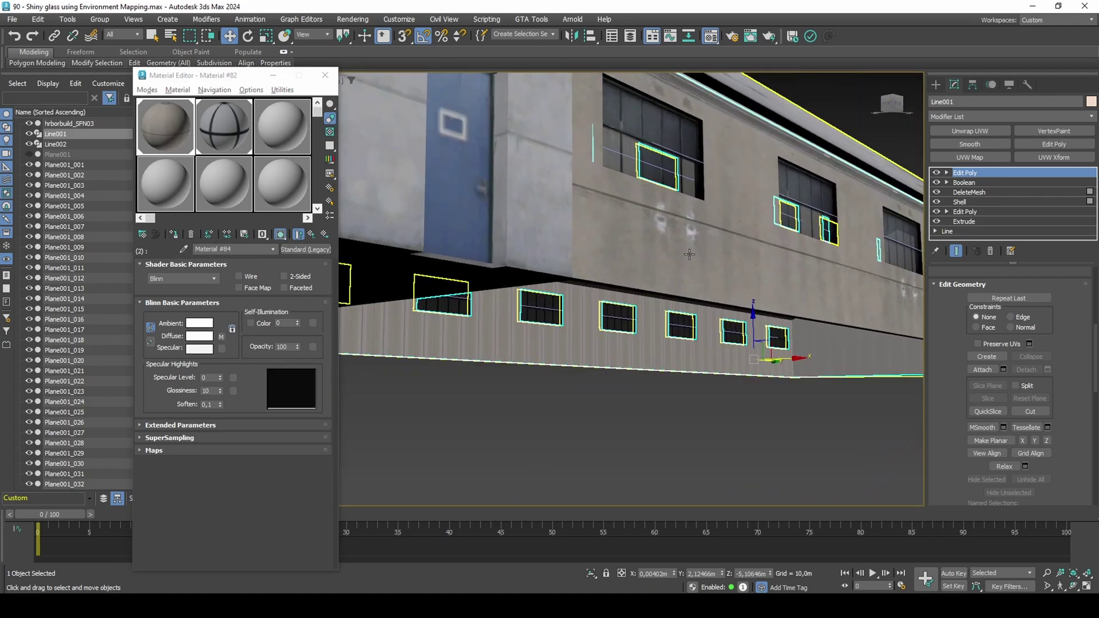
# - Add an Edit Poly modifier to hrborbuild_SFN03 and attach Line001, matching material IDs to material and condensing materials
pyautogui.click(690, 255)
pyautogui.click(968, 358)
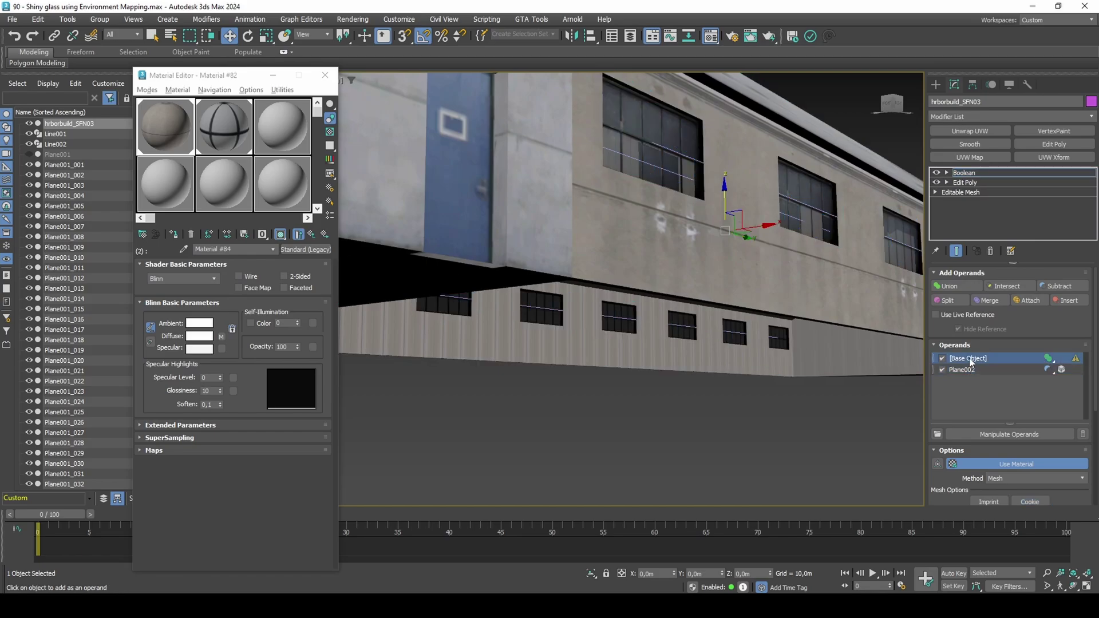
pyautogui.click(1037, 145)
pyautogui.click(1037, 145)
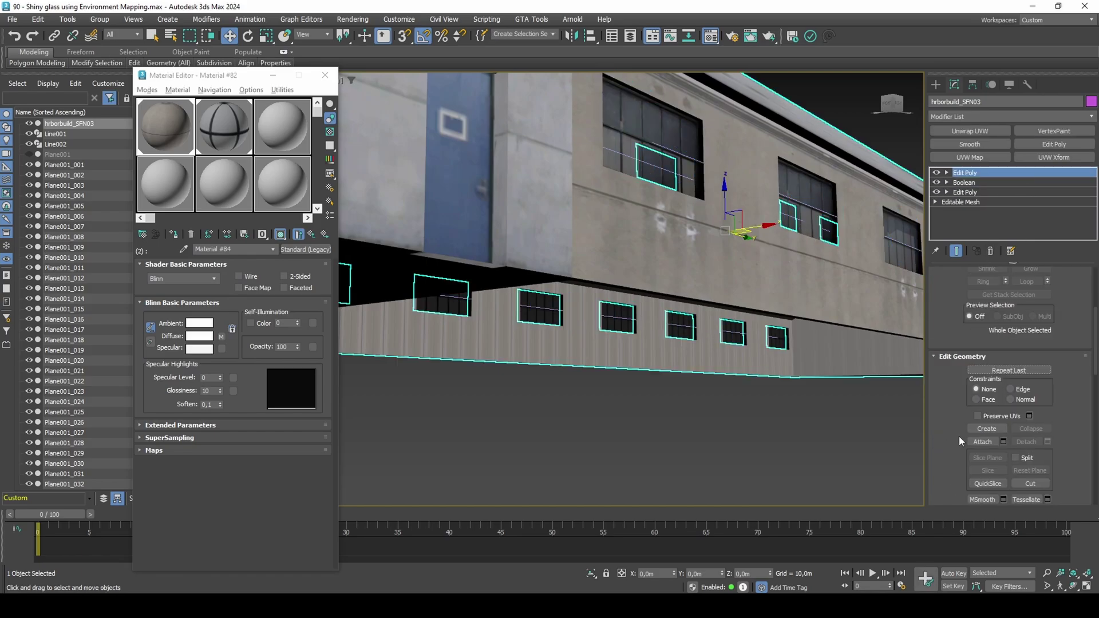
pyautogui.click(982, 441)
pyautogui.click(698, 355)
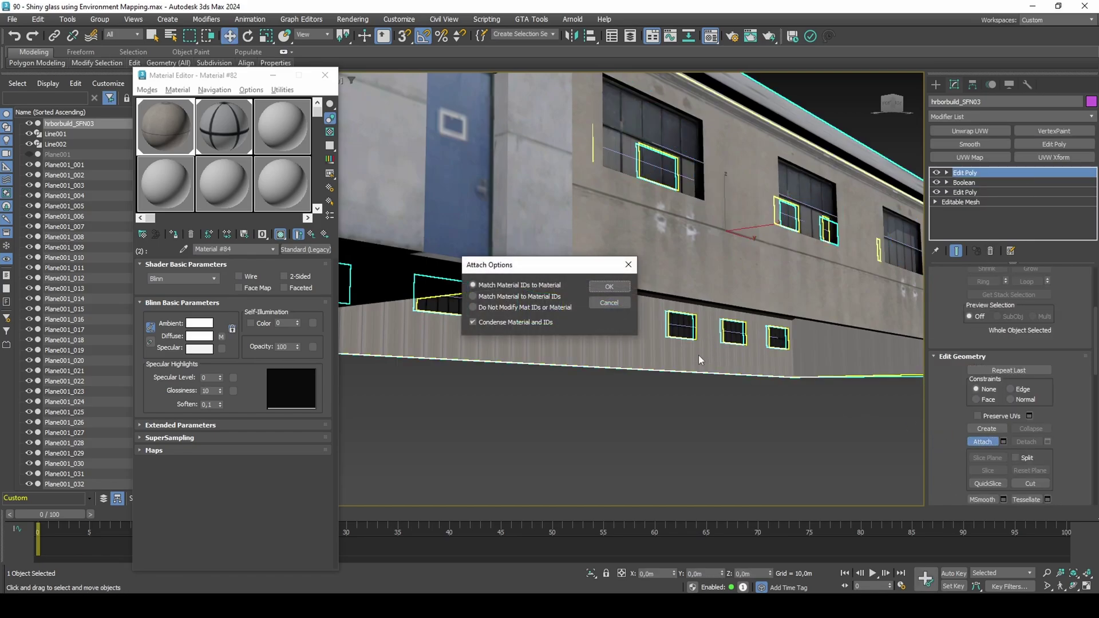
pyautogui.click(609, 287)
pyautogui.rightClick(633, 293)
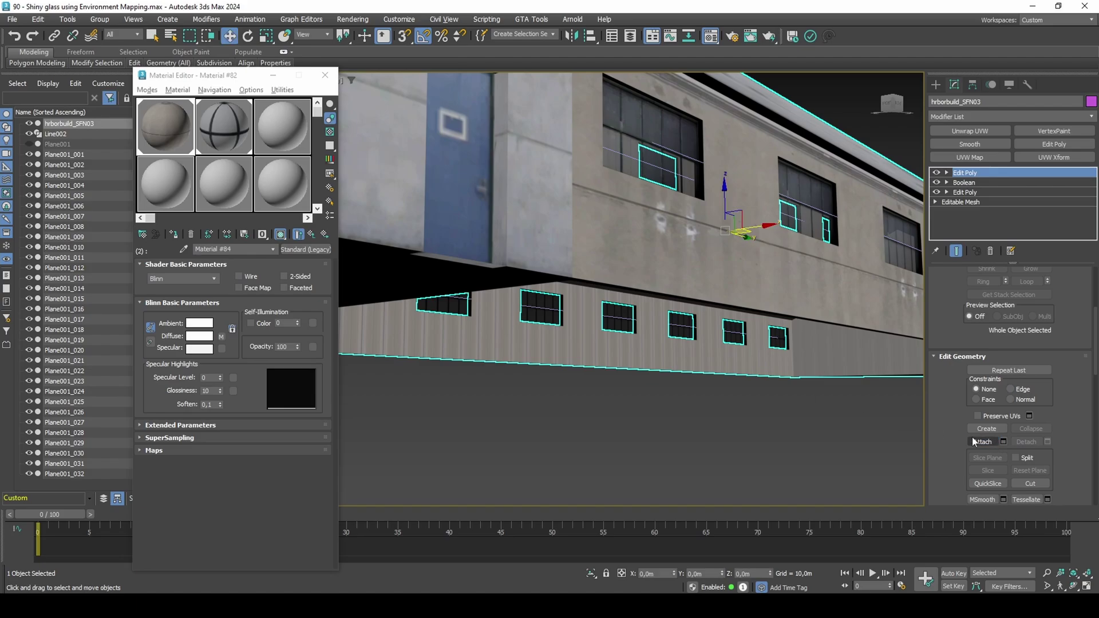
# - Bridge the outer and inner window opening borders of the building with one segment
pyautogui.scroll(3, 955, 428)
pyautogui.press('2')
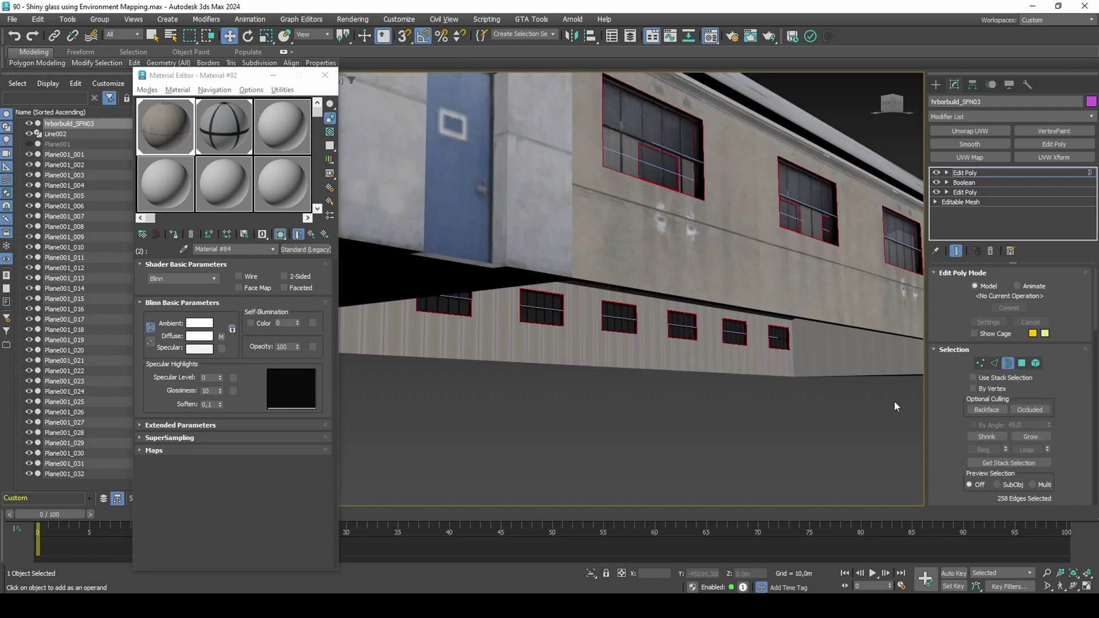
pyautogui.scroll(-2, 942, 394)
pyautogui.keyDown('alt'); pyautogui.moveTo(775, 217); pyautogui.dragTo(715, 332, button='middle'); pyautogui.keyUp('alt')
pyautogui.scroll(6, 715, 332)
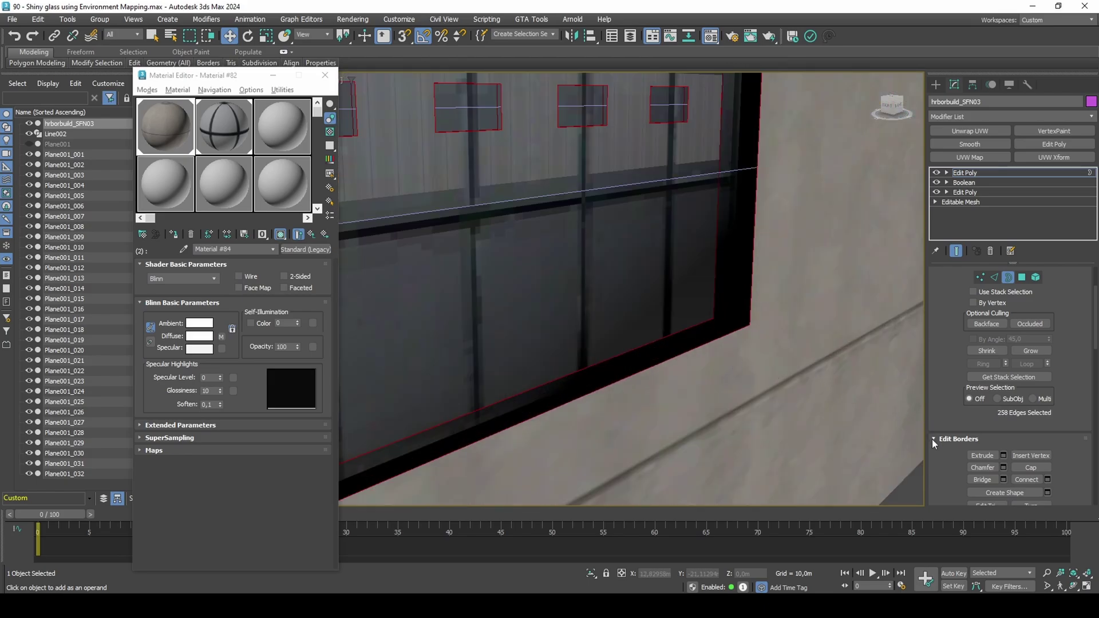
pyautogui.scroll(-1, 958, 456)
pyautogui.click(1003, 445)
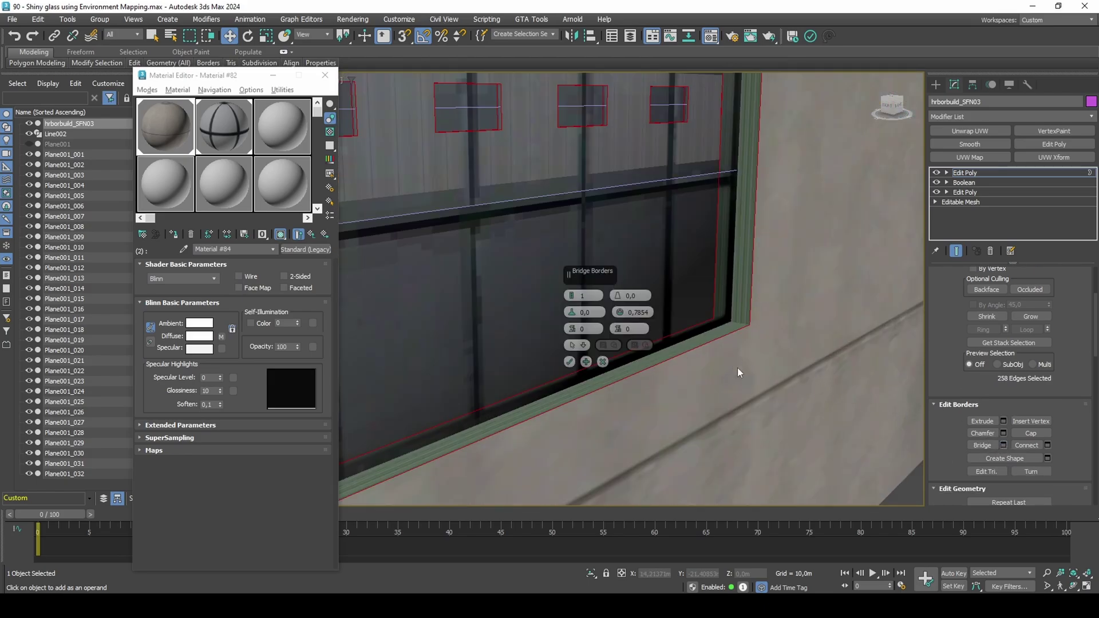
pyautogui.click(570, 362)
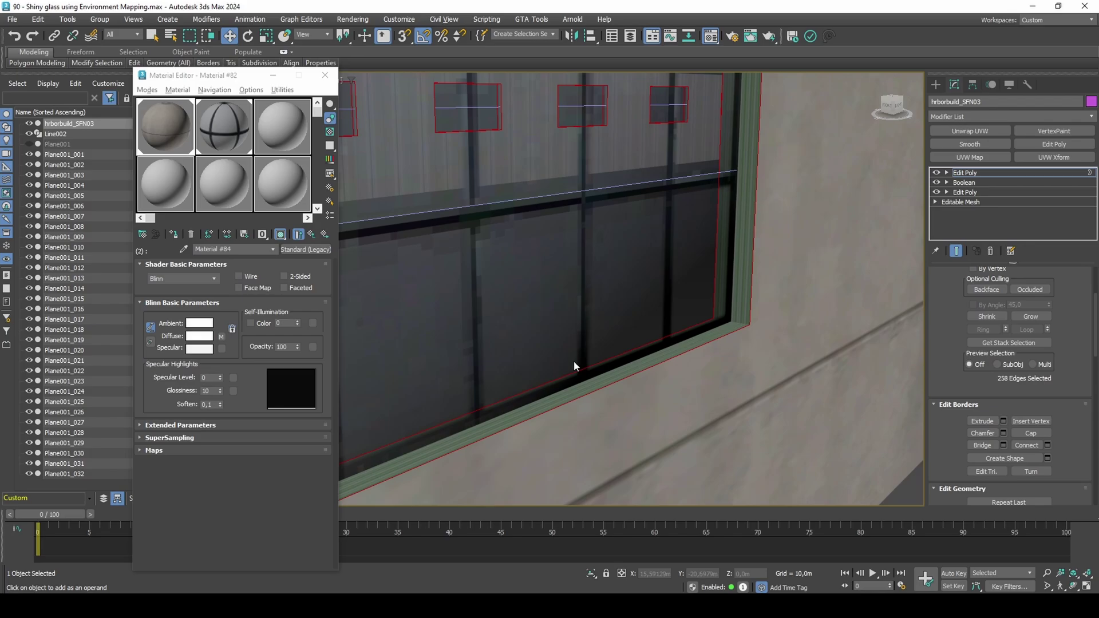
# - Set the material ID of the newly bridged window reveal polygons to 2
pyautogui.scroll(3, 956, 355)
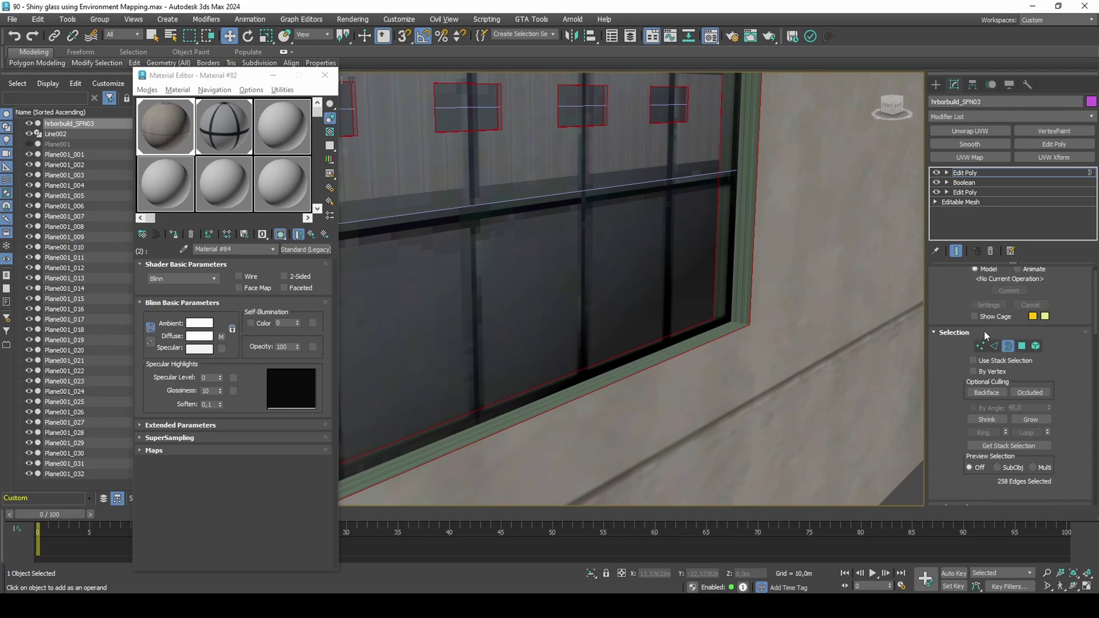
pyautogui.click(1021, 346)
pyautogui.scroll(-3, 1069, 391)
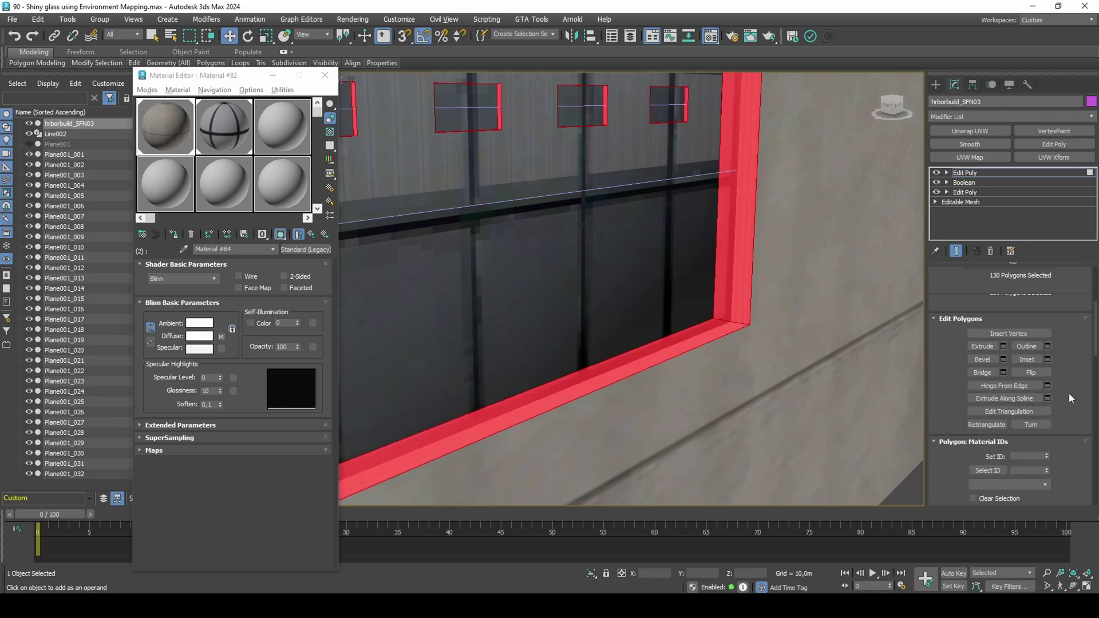
pyautogui.scroll(-2, 1069, 393)
pyautogui.click(1034, 405)
pyautogui.write('2')
pyautogui.press('Return')
pyautogui.press('F2')
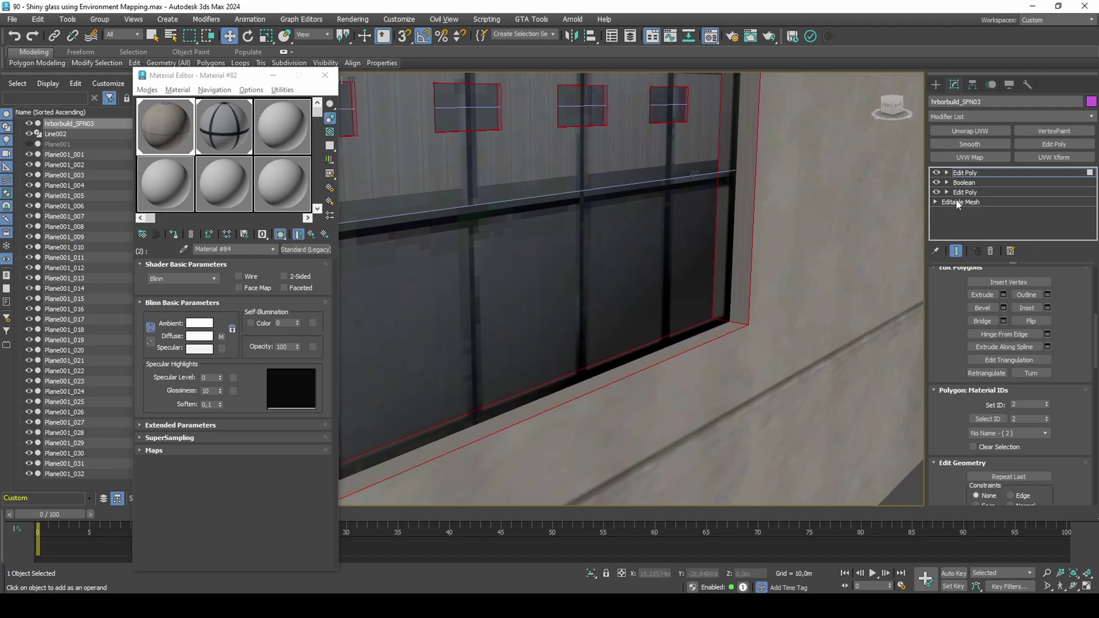
# - Add a UVW Map modifier with Face mapping to the window reveals and isolate the building
pyautogui.click(969, 157)
pyautogui.scroll(5, 1048, 325)
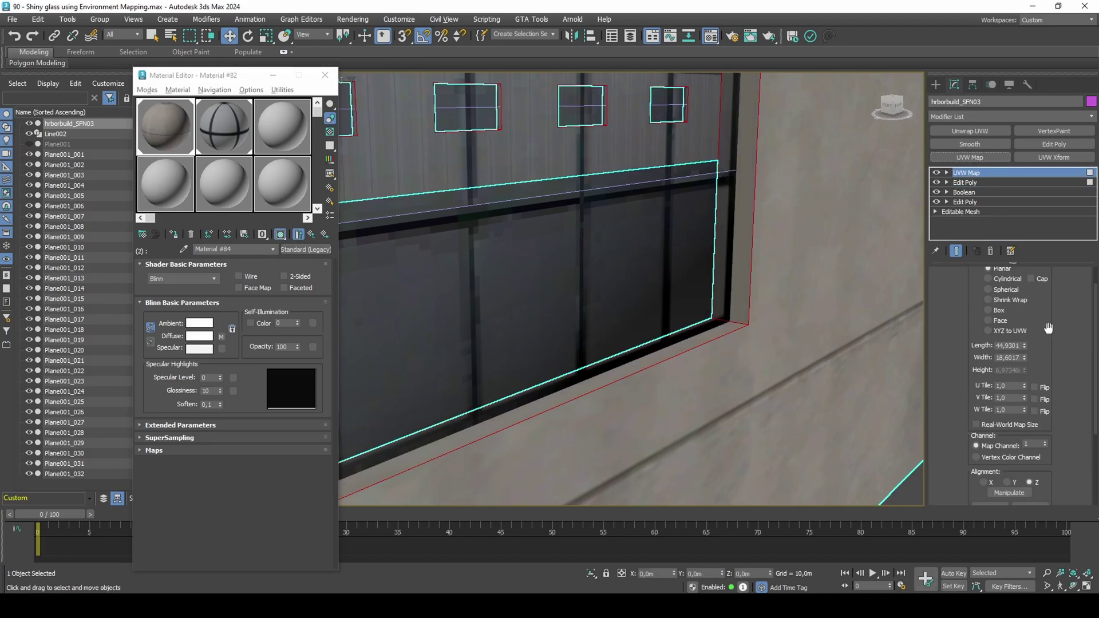
pyautogui.click(1002, 320)
pyautogui.scroll(-5, 763, 270)
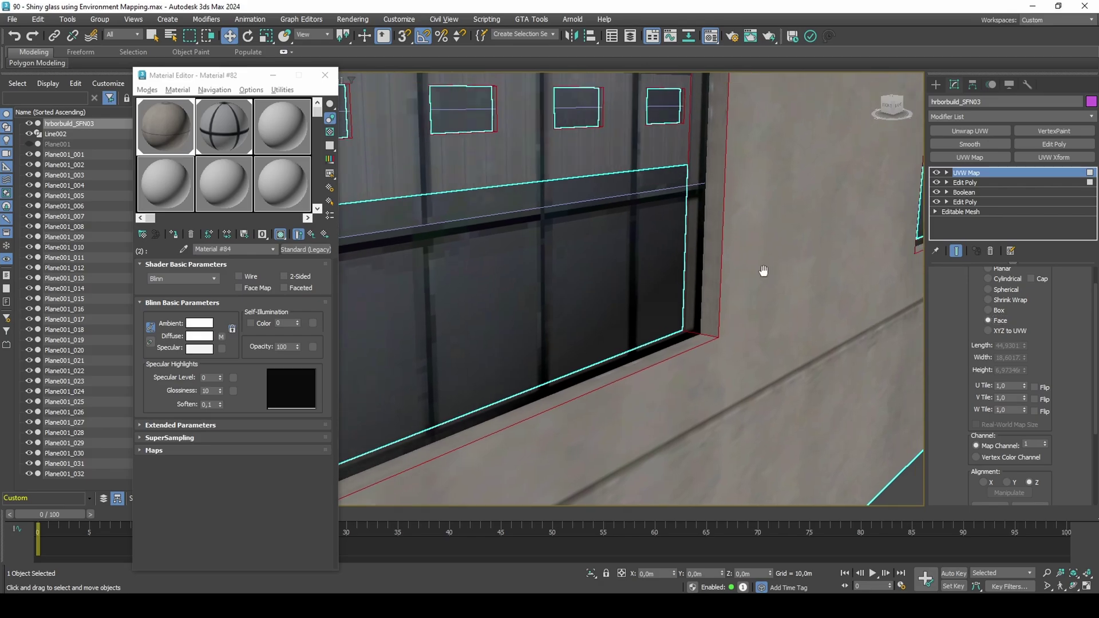
pyautogui.scroll(6, 817, 296)
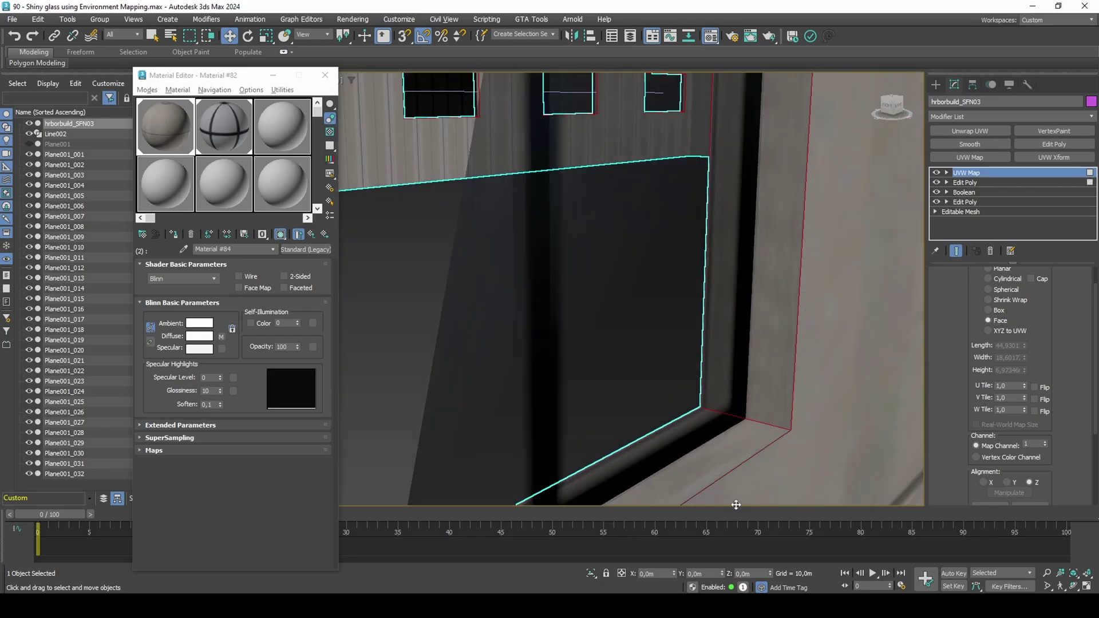
pyautogui.click(590, 573)
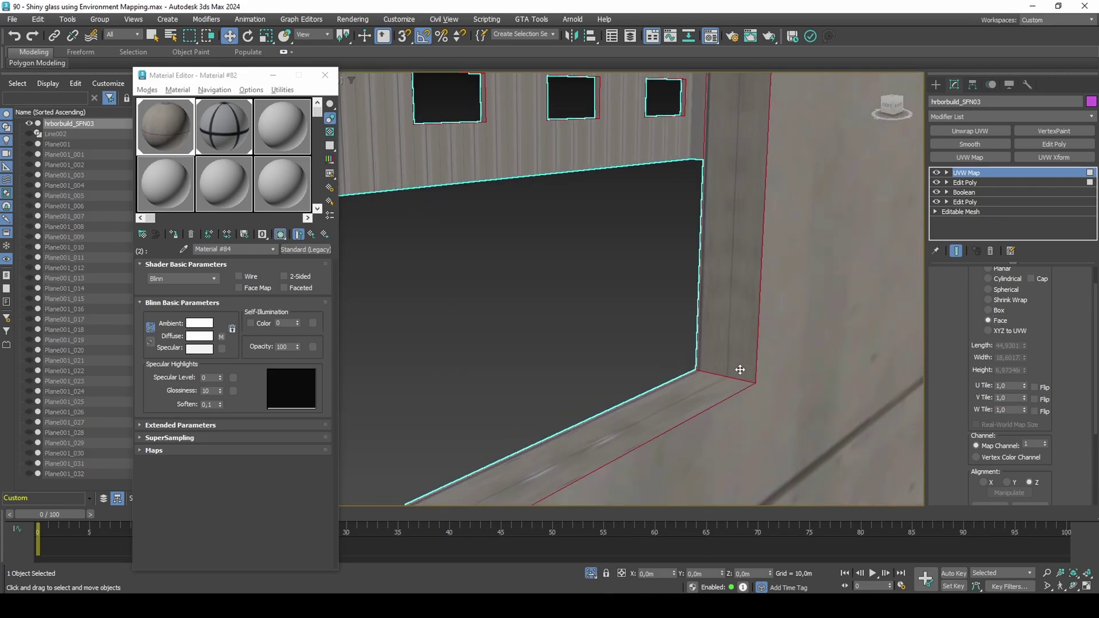
# - Add a UVW Xform modifier to the reveals and set its V Tile to 0,1 and V Offset to 0,1m
pyautogui.click(1054, 157)
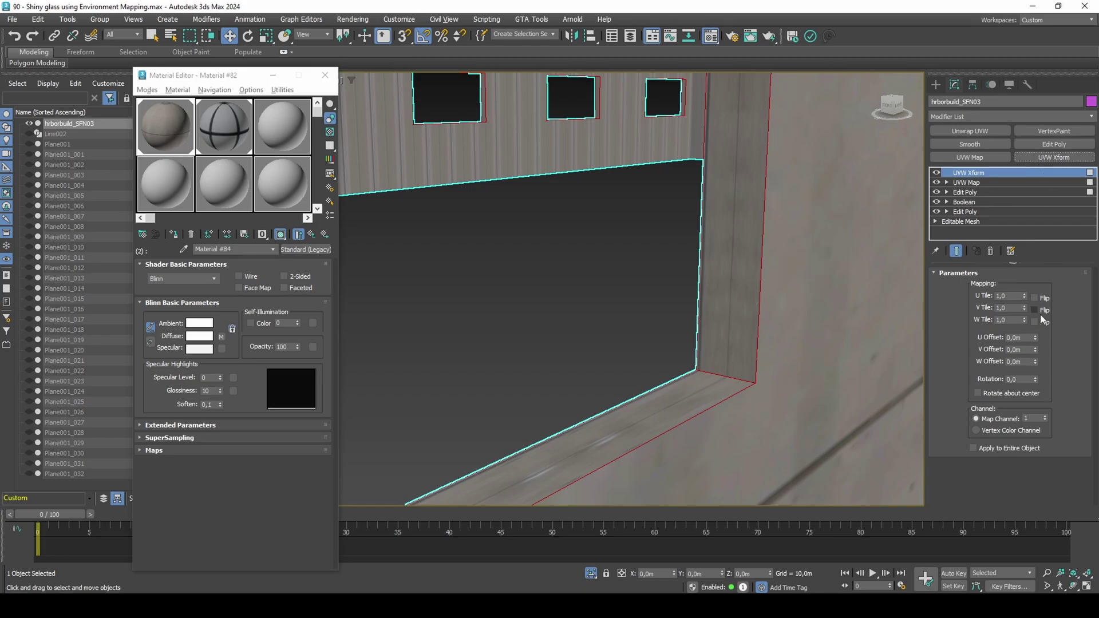
pyautogui.moveTo(1025, 309); pyautogui.dragTo(1022, 337)
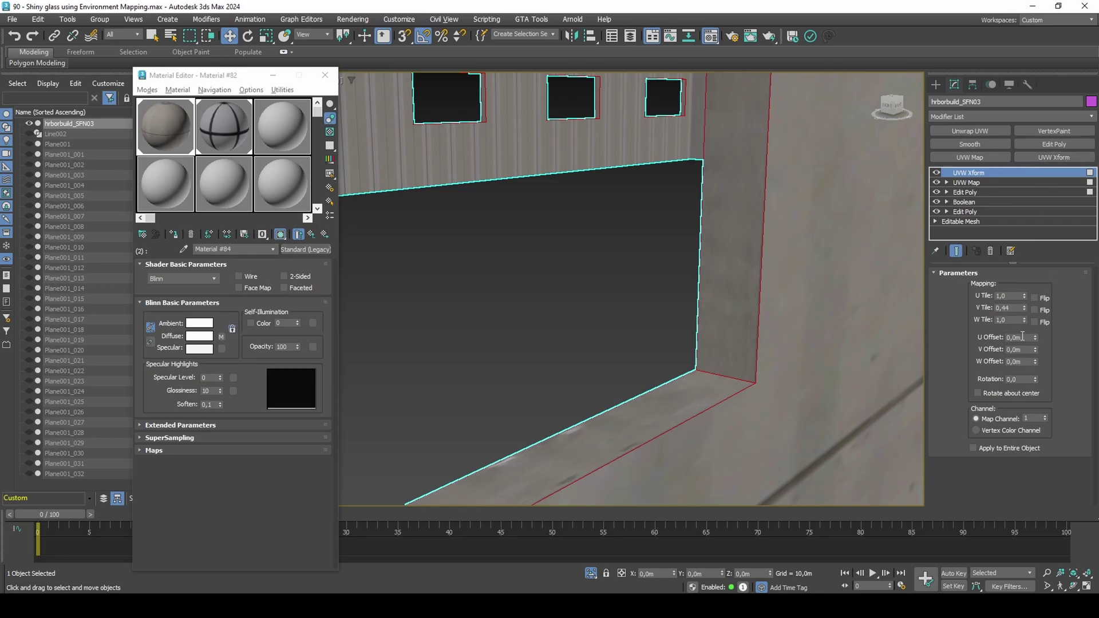
pyautogui.press('Return')
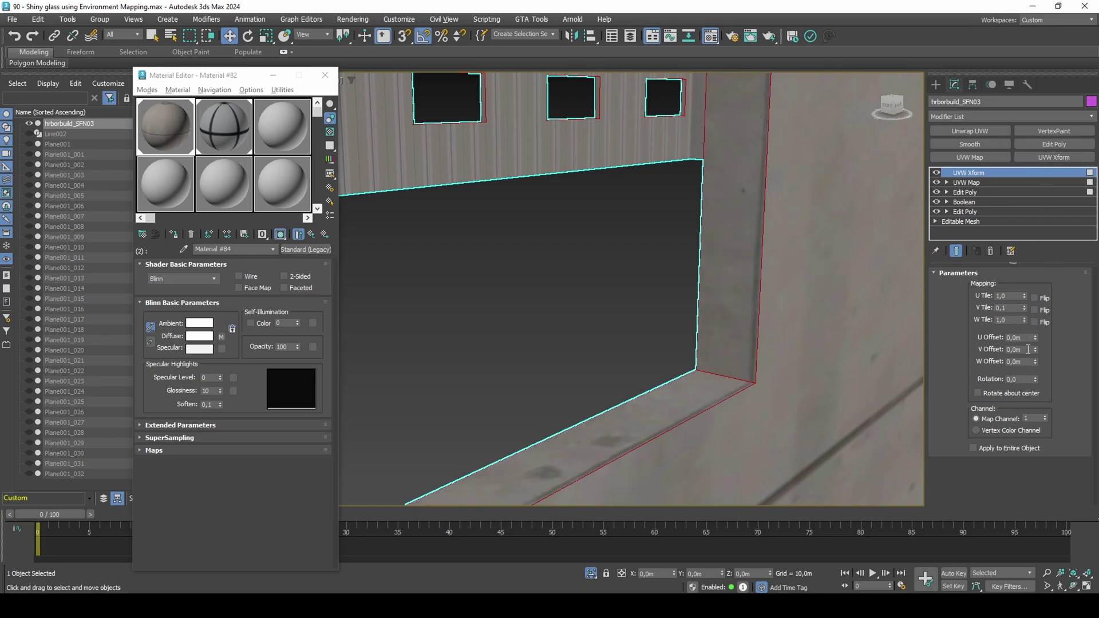
pyautogui.write('0,1')
pyautogui.press('Return')
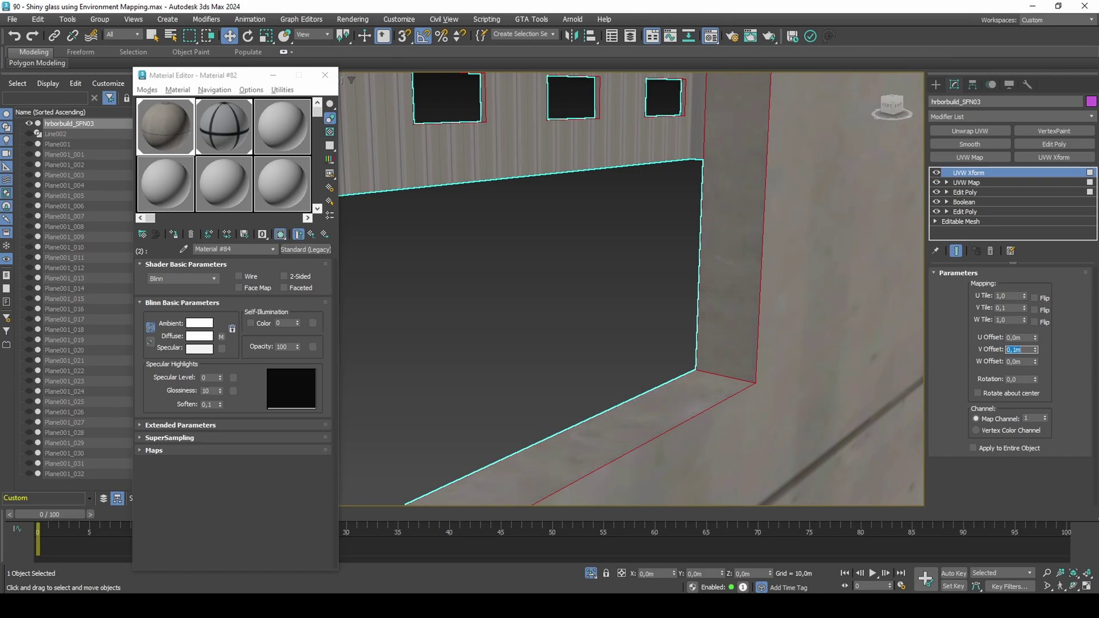
# - Stack an Edit Poly modifier with the window reveal polygons selected and a VertexPaint modifier above the UVW Xform
pyautogui.scroll(-10, 794, 373)
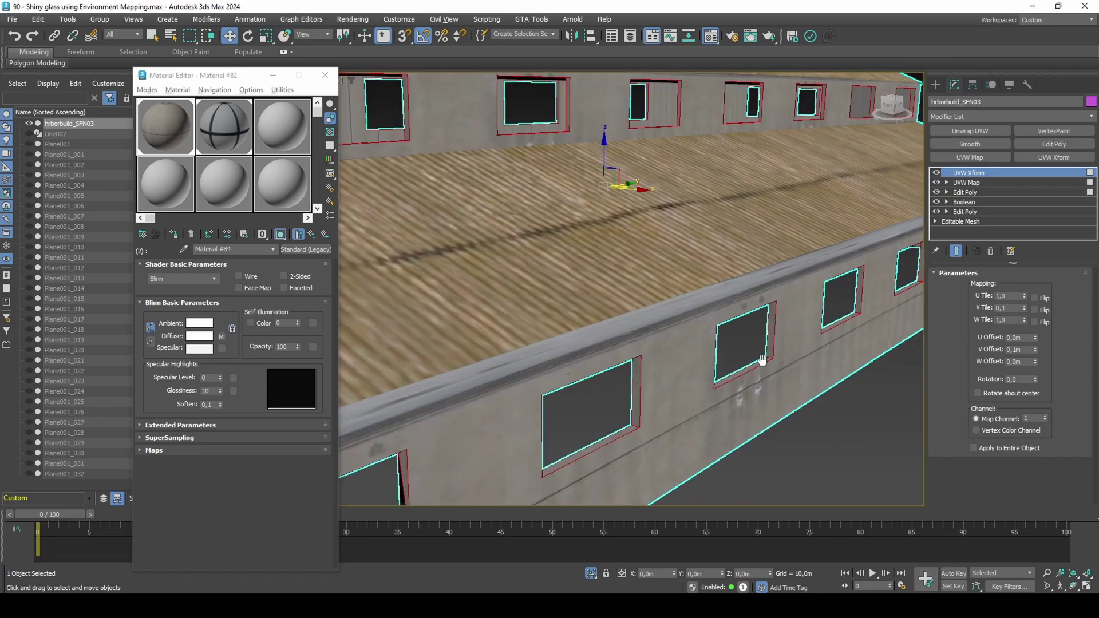
pyautogui.keyDown('alt'); pyautogui.moveTo(708, 301); pyautogui.dragTo(772, 350, button='middle'); pyautogui.keyUp('alt')
pyautogui.scroll(8, 767, 344)
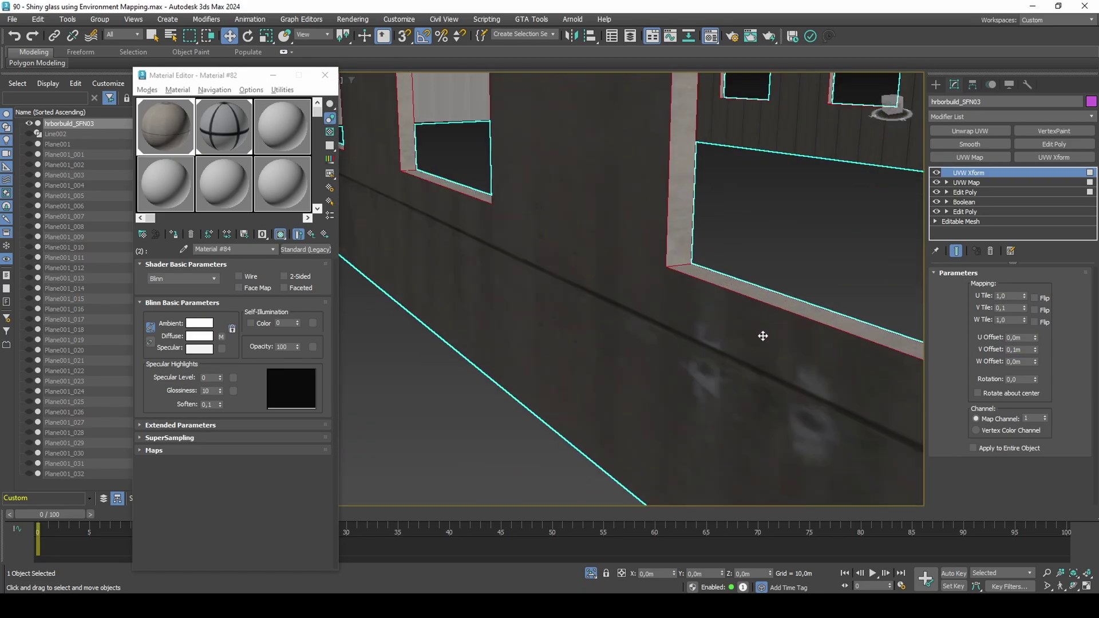
pyautogui.moveTo(704, 320); pyautogui.dragTo(564, 412, button='middle')
pyautogui.scroll(-6, 640, 407)
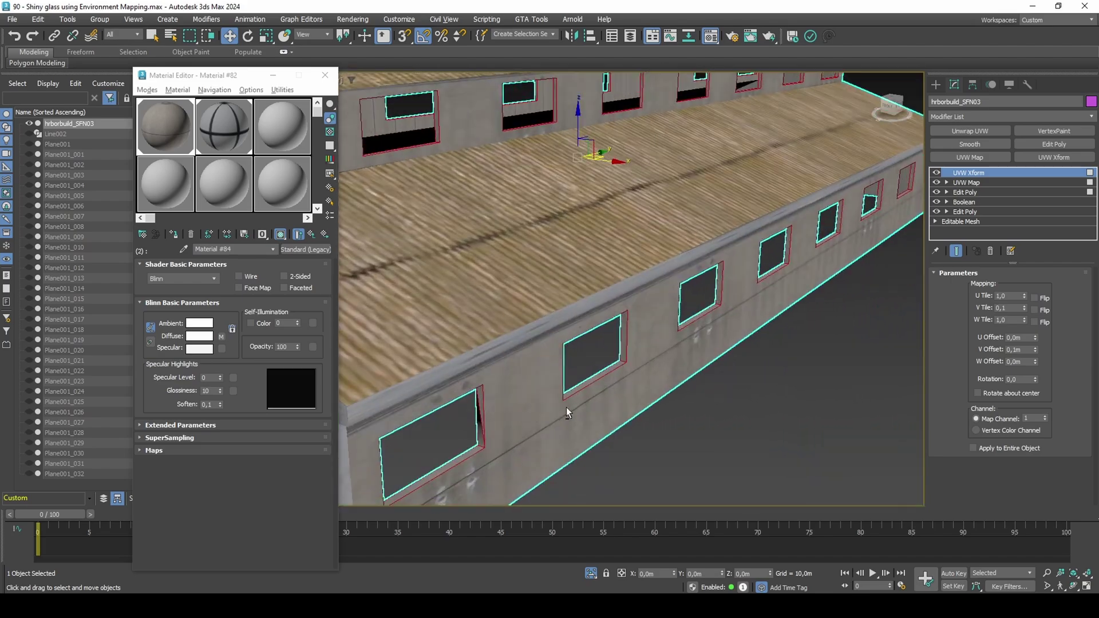
pyautogui.moveTo(624, 369); pyautogui.dragTo(675, 337, button='middle')
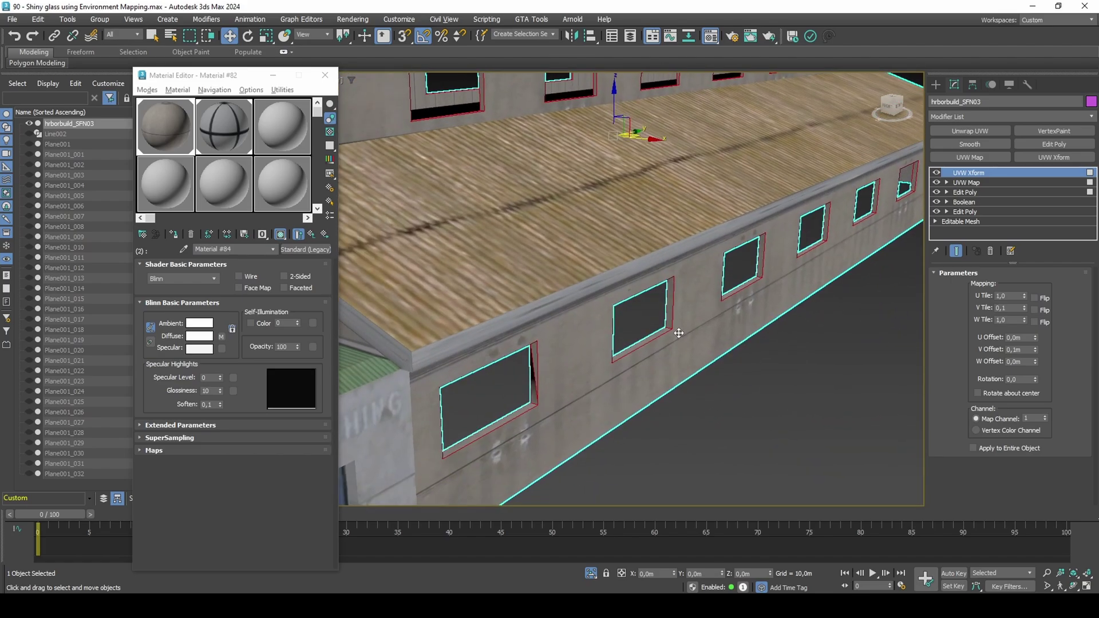
pyautogui.click(1047, 147)
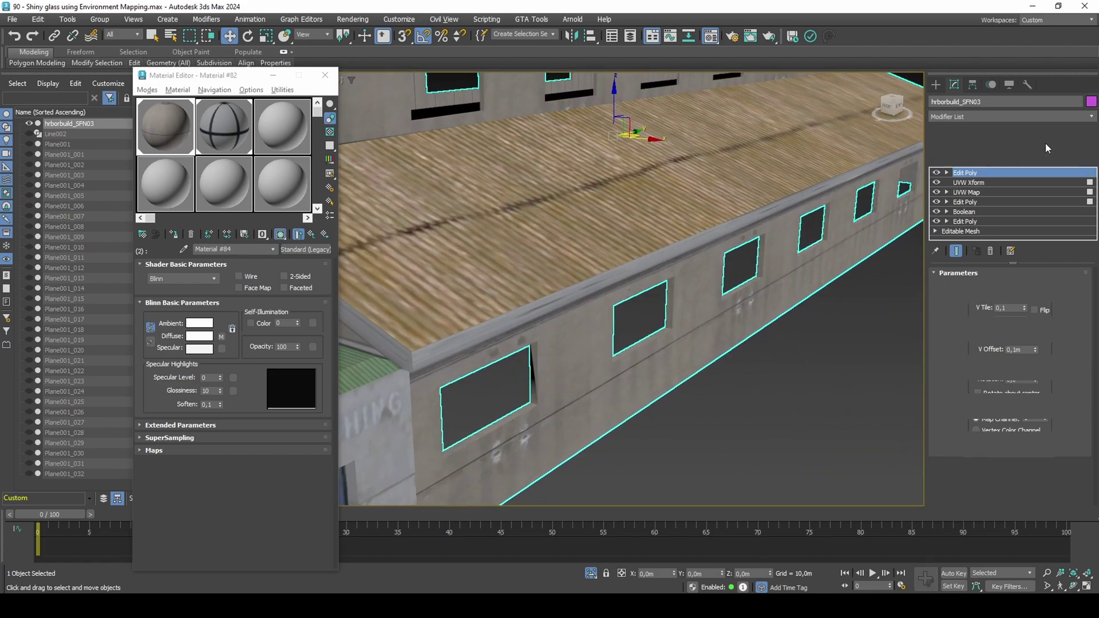
pyautogui.click(1054, 133)
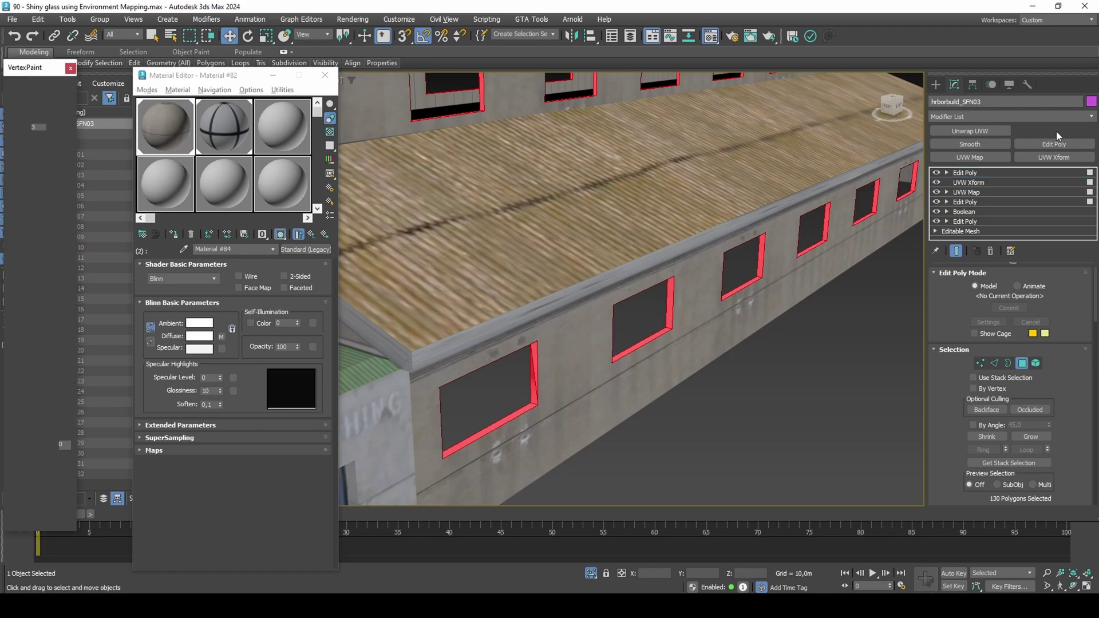
# - Display vertex colors, fill the window reveals with the current grey paint color and set the layer mode to Luminosity
pyautogui.click(15, 93)
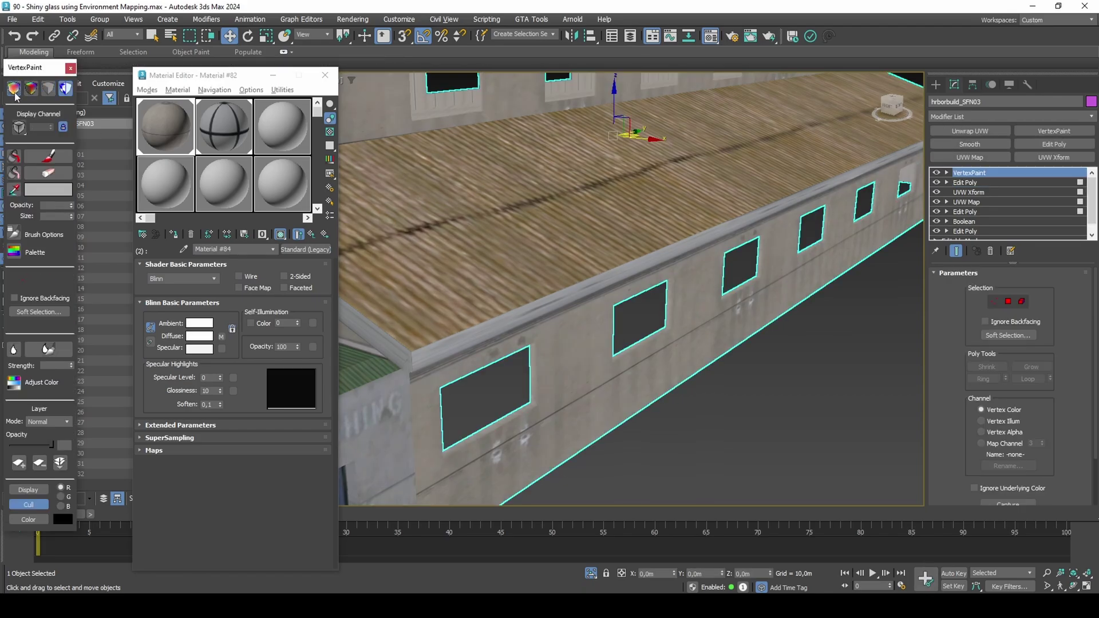
pyautogui.click(14, 160)
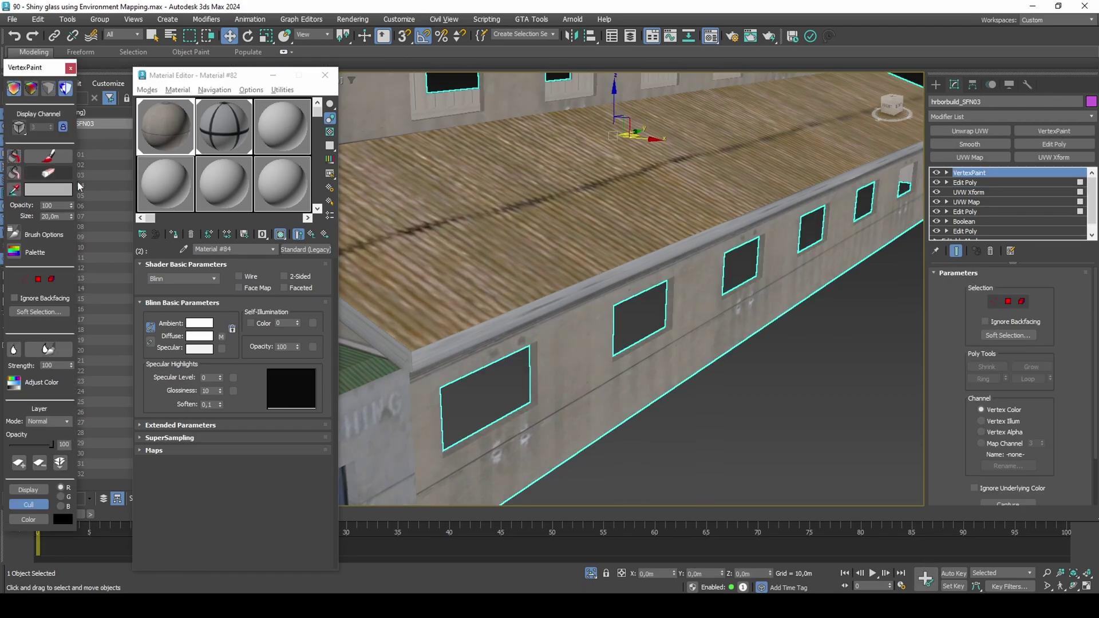
pyautogui.moveTo(570, 331)
pyautogui.keyDown('alt'); pyautogui.mouseDown(button='middle')
pyautogui.moveTo(613, 326)
pyautogui.moveTo(631, 347)
pyautogui.mouseUp(button='middle'); pyautogui.keyUp('alt')
pyautogui.scroll(5, 633, 348)
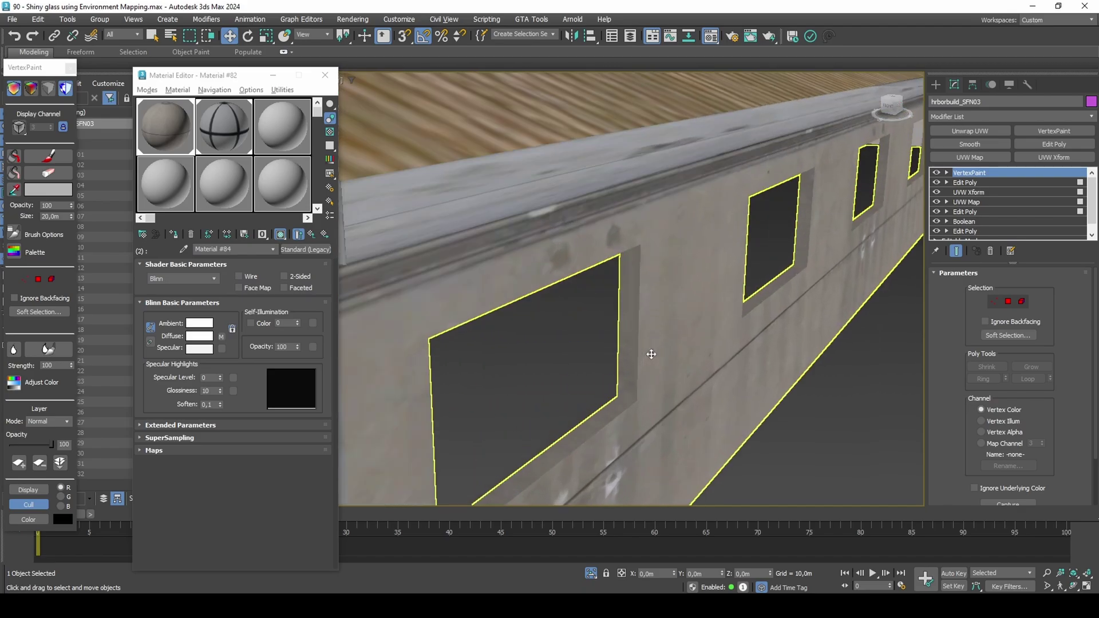
pyautogui.click(67, 423)
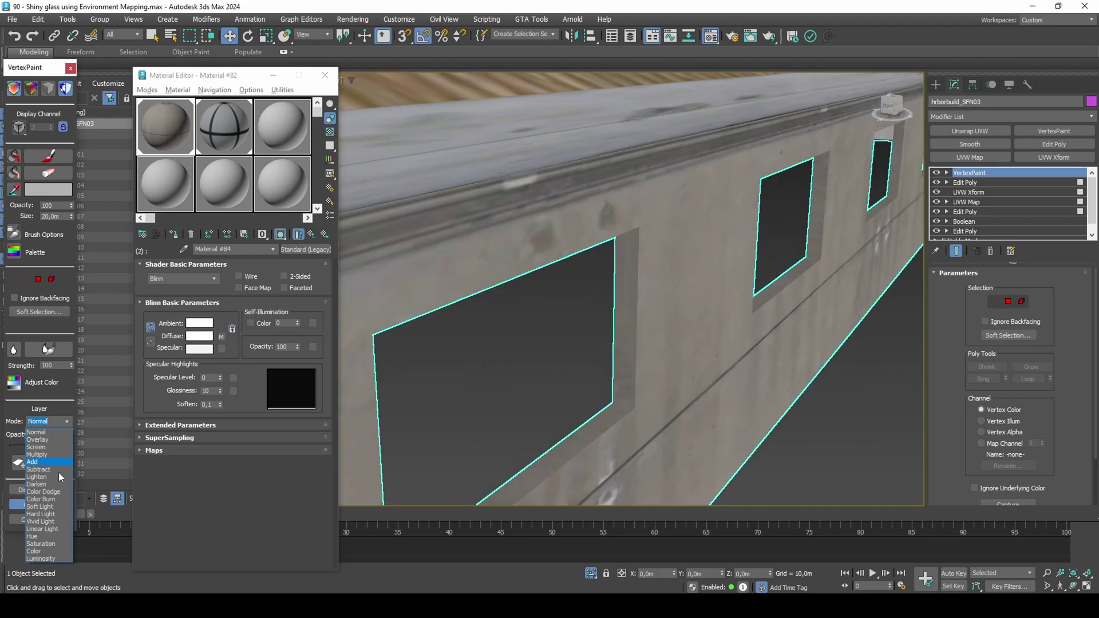
pyautogui.click(40, 558)
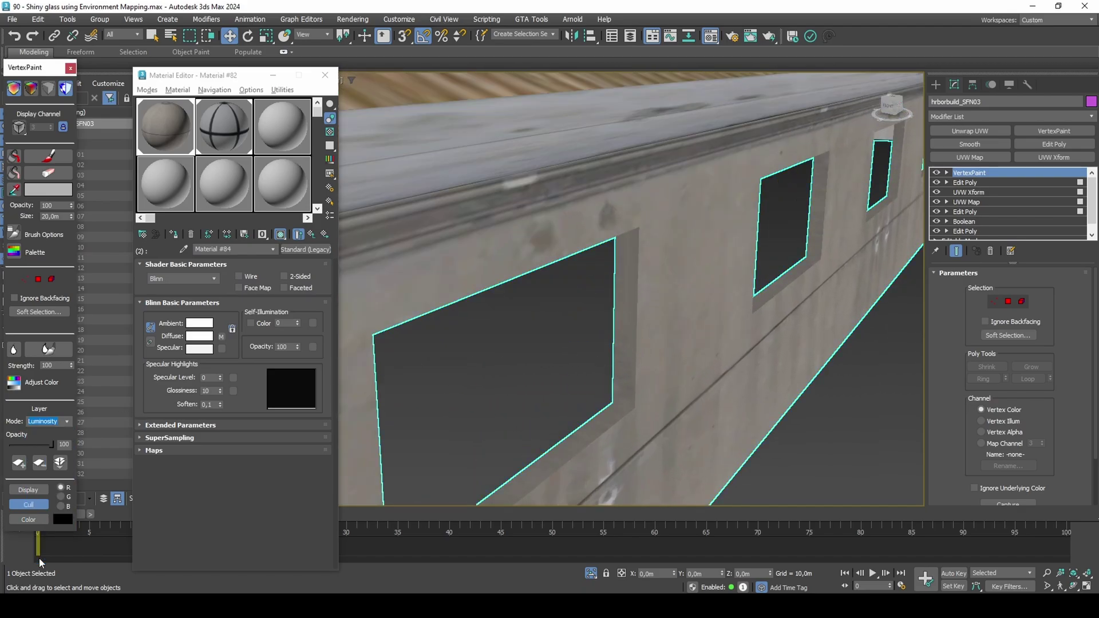
# - Add another Edit Poly and a VertexPaint on the Vertex Illum channel, filling the reveals in Luminosity mode at 75 opacity
pyautogui.click(1053, 143)
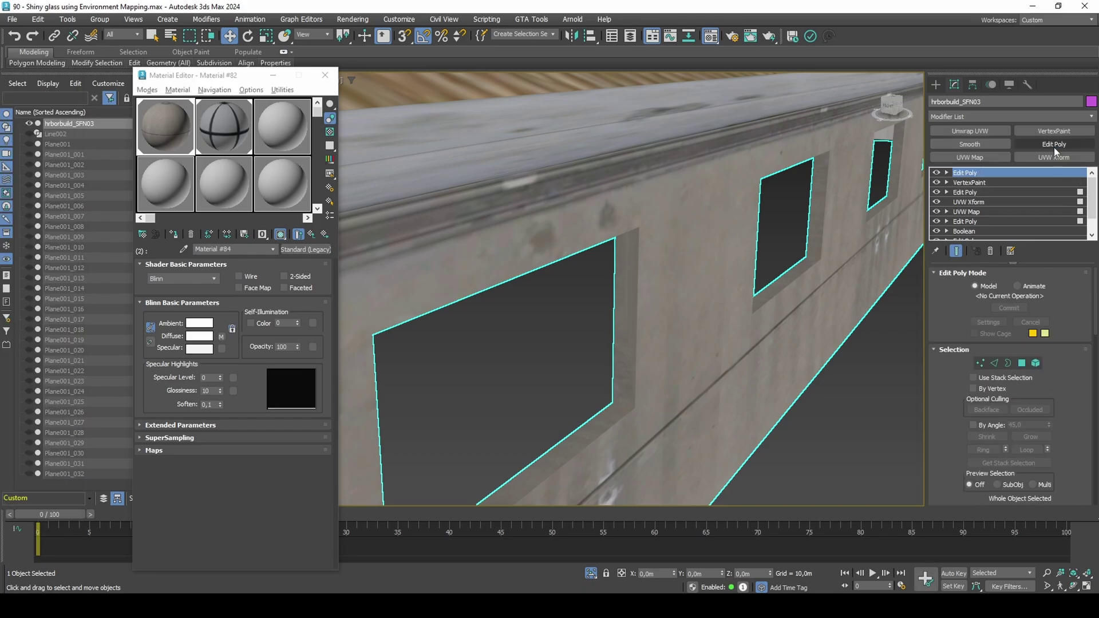
pyautogui.press('4')
pyautogui.click(1065, 131)
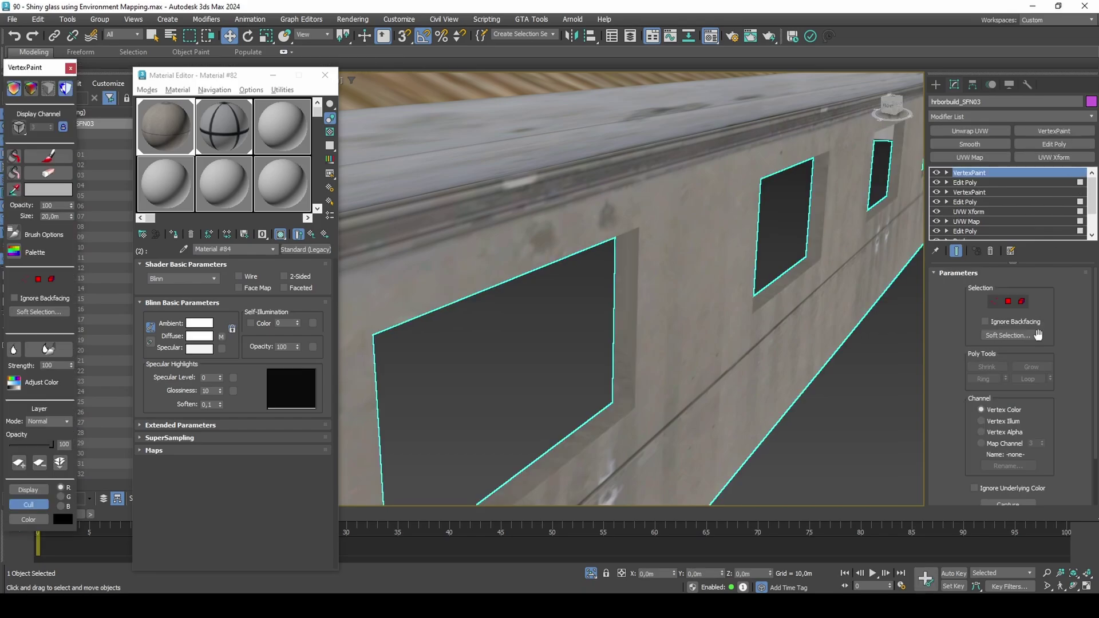
pyautogui.click(981, 421)
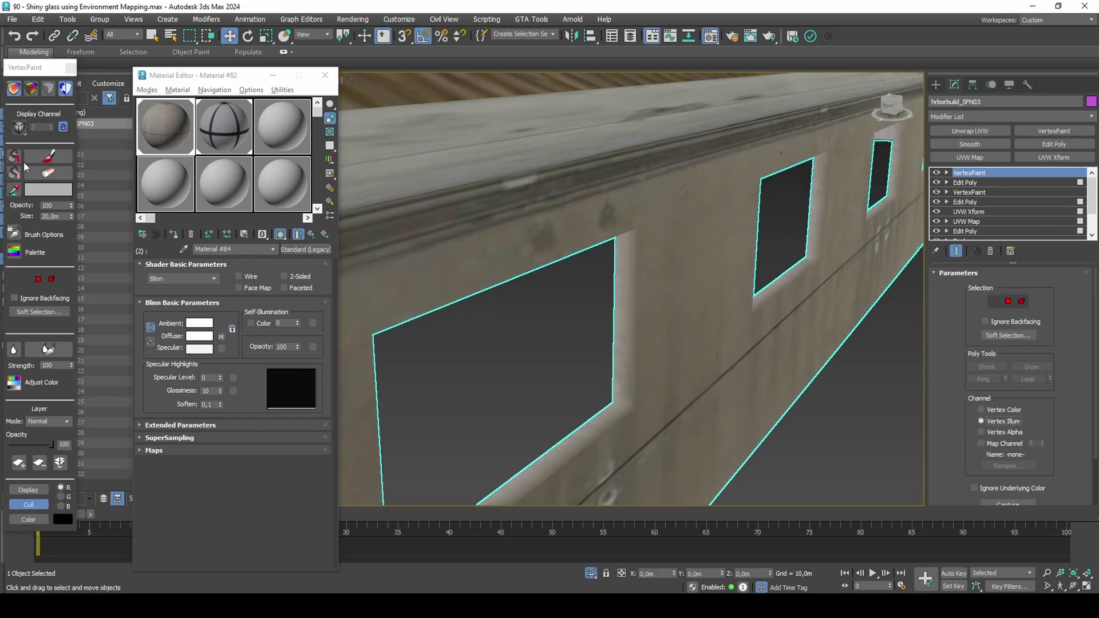
pyautogui.click(14, 156)
pyautogui.click(68, 422)
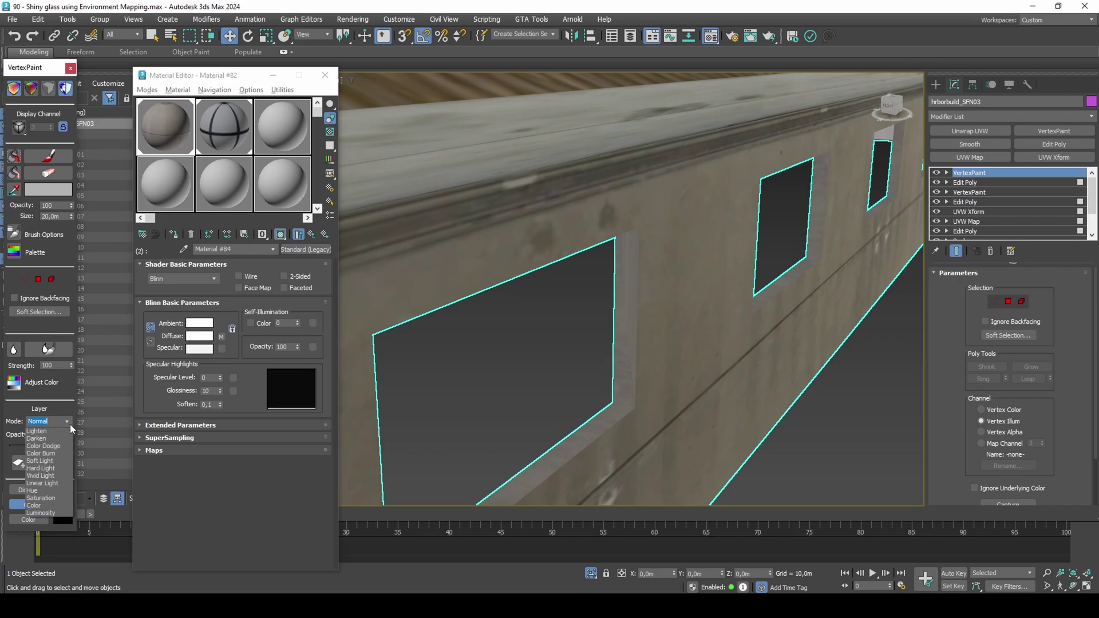
pyautogui.click(46, 555)
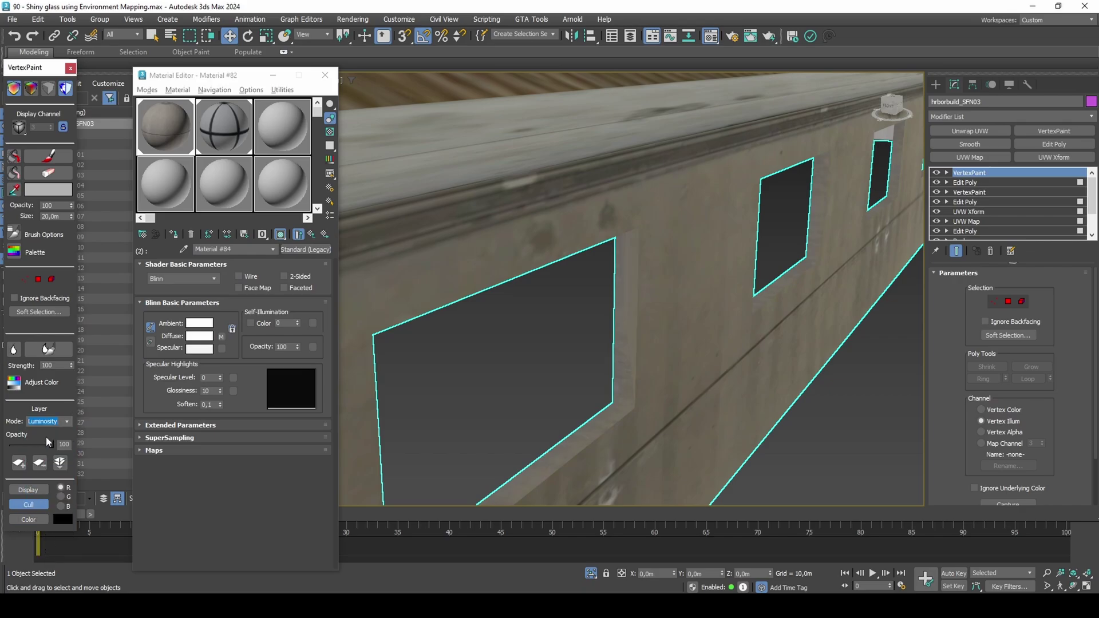
pyautogui.moveTo(52, 444); pyautogui.dragTo(59, 445)
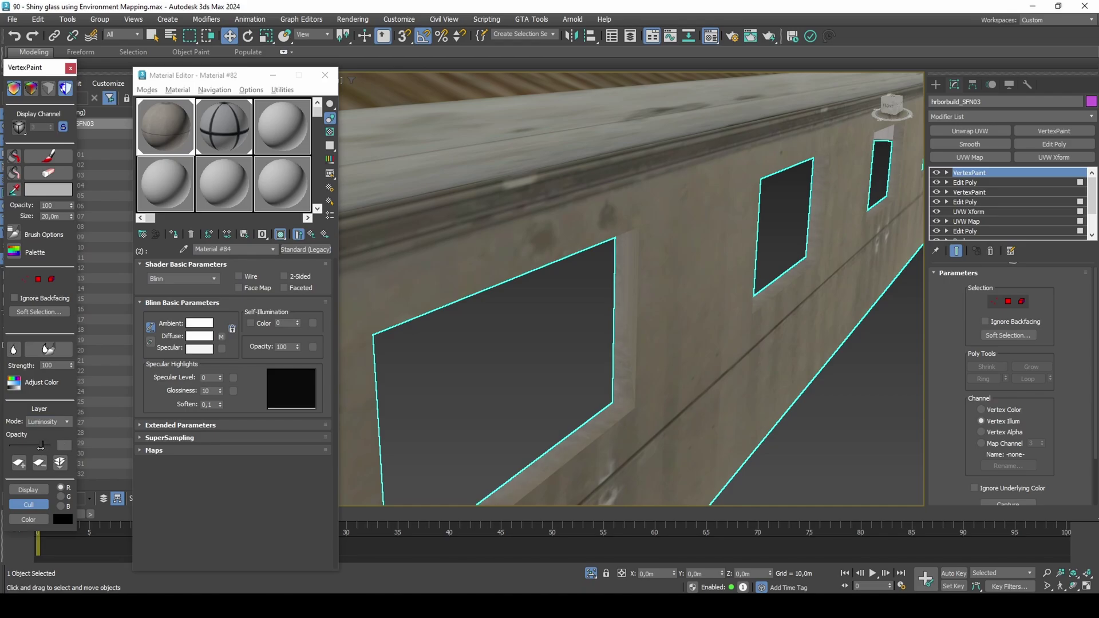
# - Compare the building's shading with the Vertex Illum VertexPaint modifier switched off and on
pyautogui.keyDown('alt'); pyautogui.moveTo(654, 417); pyautogui.dragTo(699, 378, button='middle'); pyautogui.keyUp('alt')
pyautogui.scroll(5, 697, 416)
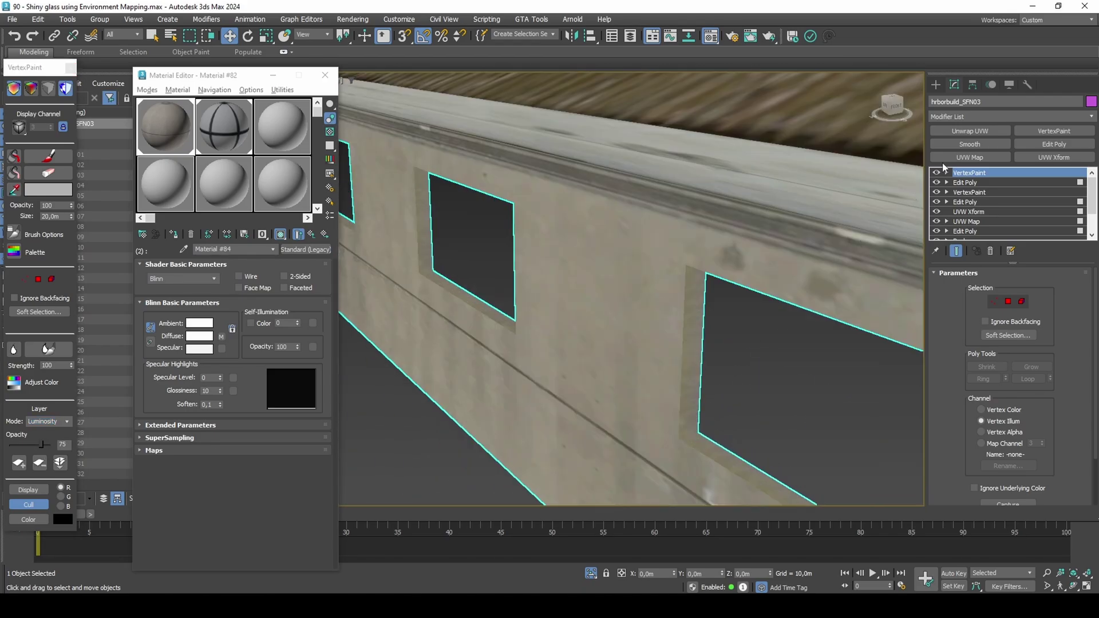
pyautogui.click(936, 173)
pyautogui.click(937, 172)
pyautogui.keyDown('alt'); pyautogui.moveTo(830, 217); pyautogui.dragTo(699, 196, button='middle'); pyautogui.keyUp('alt')
pyautogui.scroll(2, 699, 198)
# - Add an Edit Poly modifier and select all interior polygons with material ID 8
pyautogui.click(1054, 144)
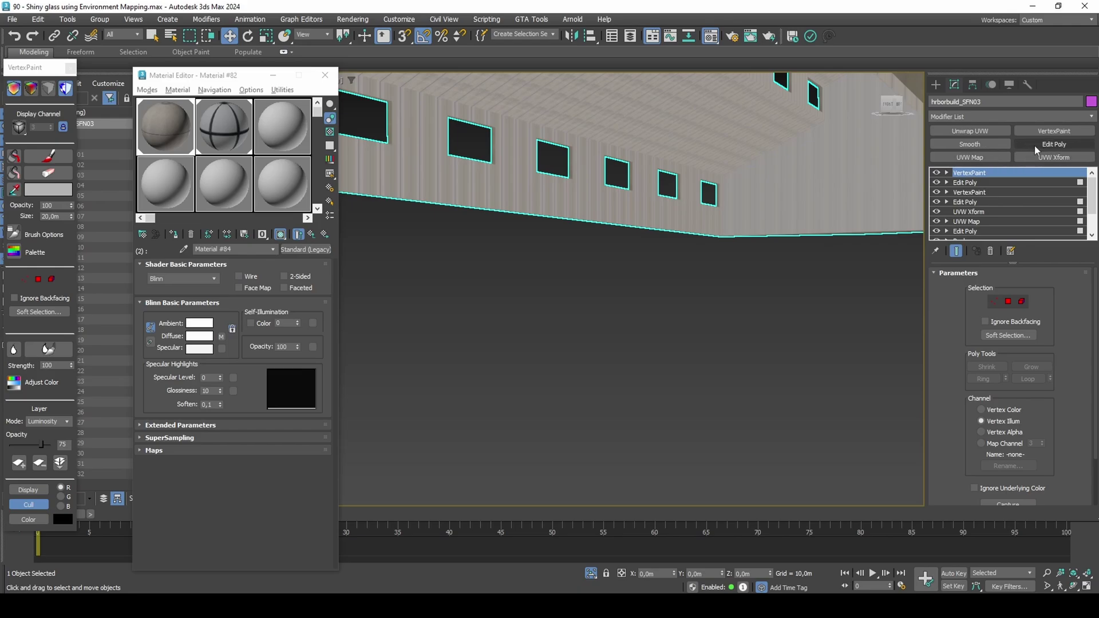
pyautogui.press('4')
pyautogui.click(820, 190)
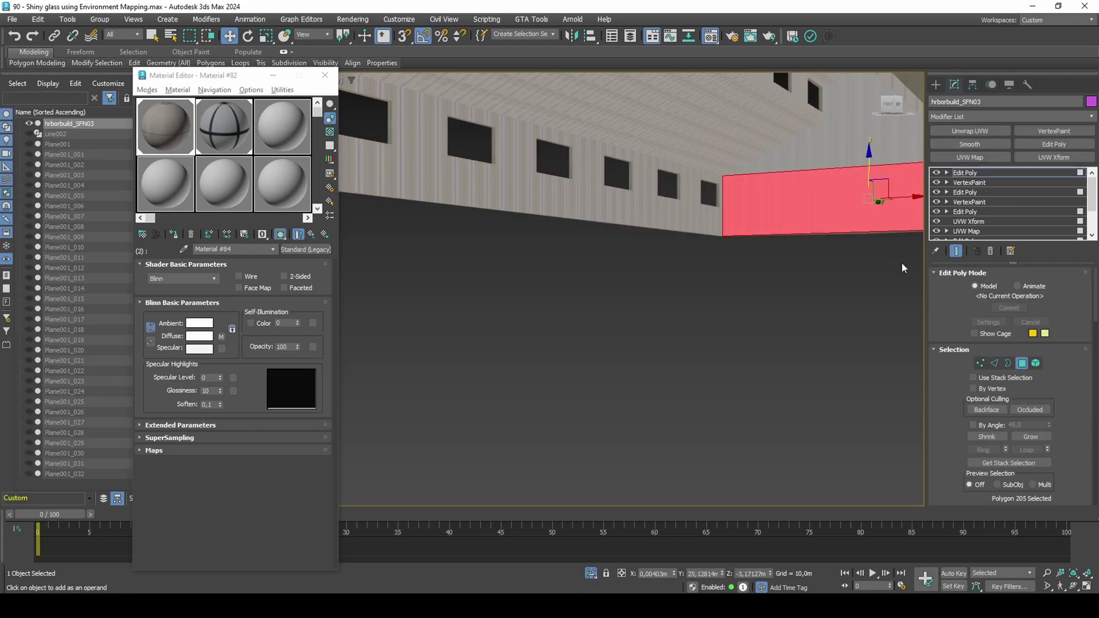
pyautogui.moveTo(826, 307); pyautogui.dragTo(809, 304, button='middle')
pyautogui.scroll(-3, 944, 394)
pyautogui.scroll(-5, 945, 394)
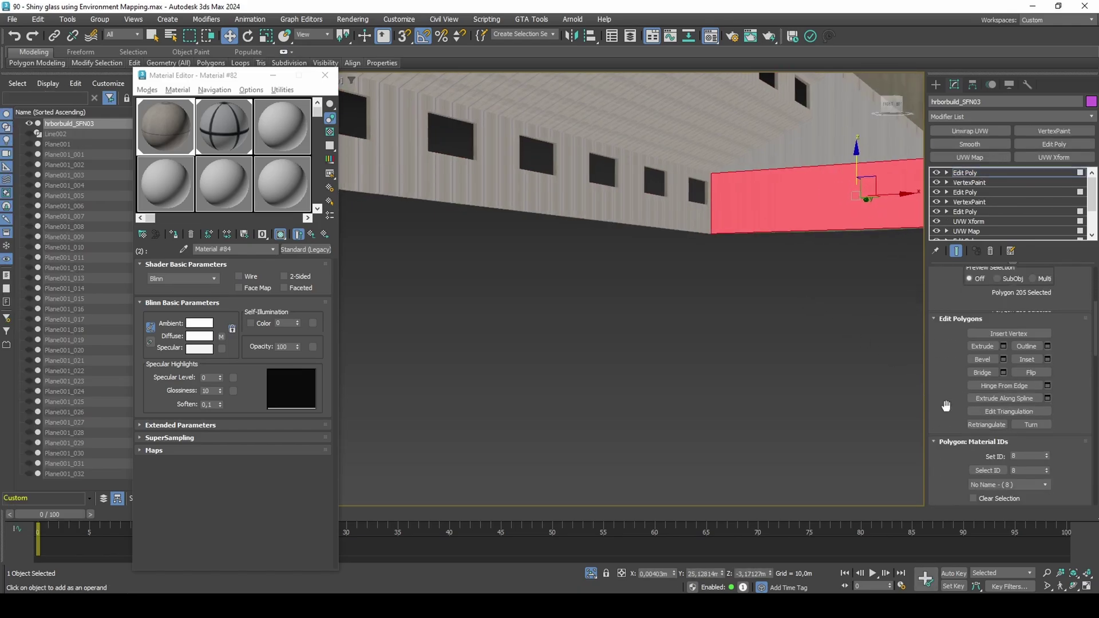
pyautogui.click(988, 436)
pyautogui.keyDown('alt'); pyautogui.moveTo(853, 356); pyautogui.dragTo(805, 313, button='middle'); pyautogui.keyUp('alt')
# - Add a VertexPaint modifier to the interior polygons and assign their vertex colors with the Lighting Only light model
pyautogui.click(1051, 133)
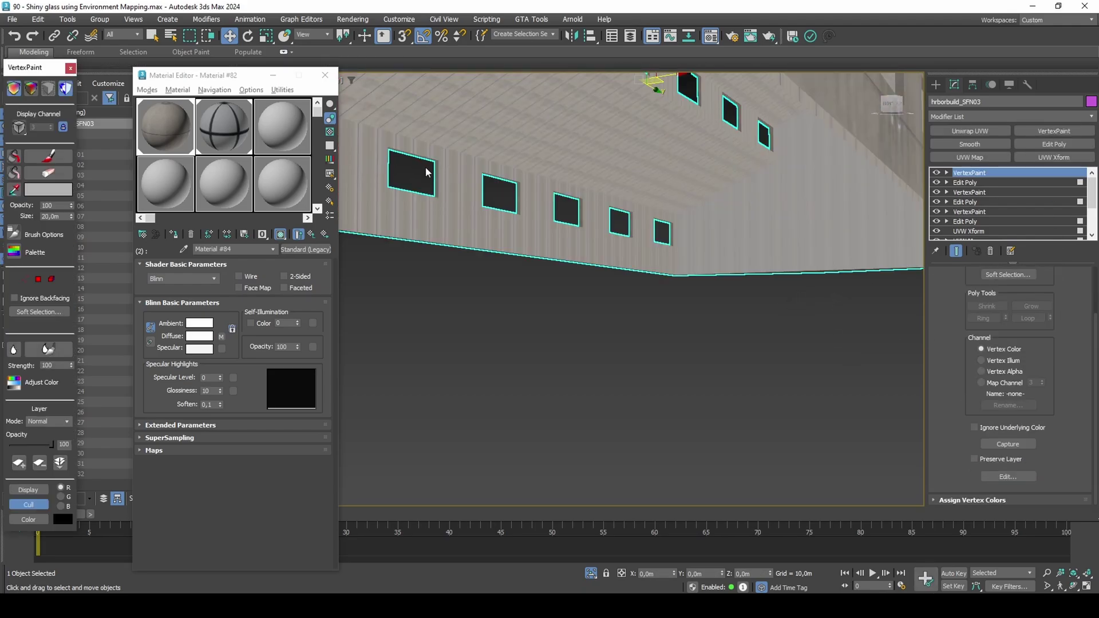
pyautogui.click(1014, 507)
pyautogui.scroll(-5, 1043, 380)
pyautogui.click(1016, 331)
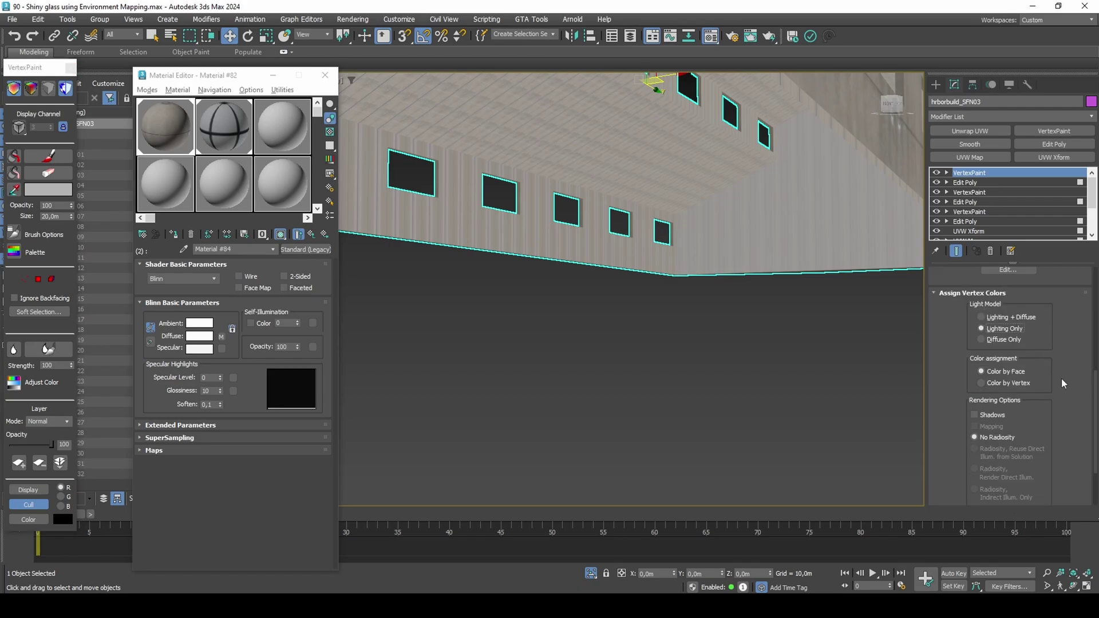
pyautogui.scroll(-3, 1013, 344)
pyautogui.click(1009, 481)
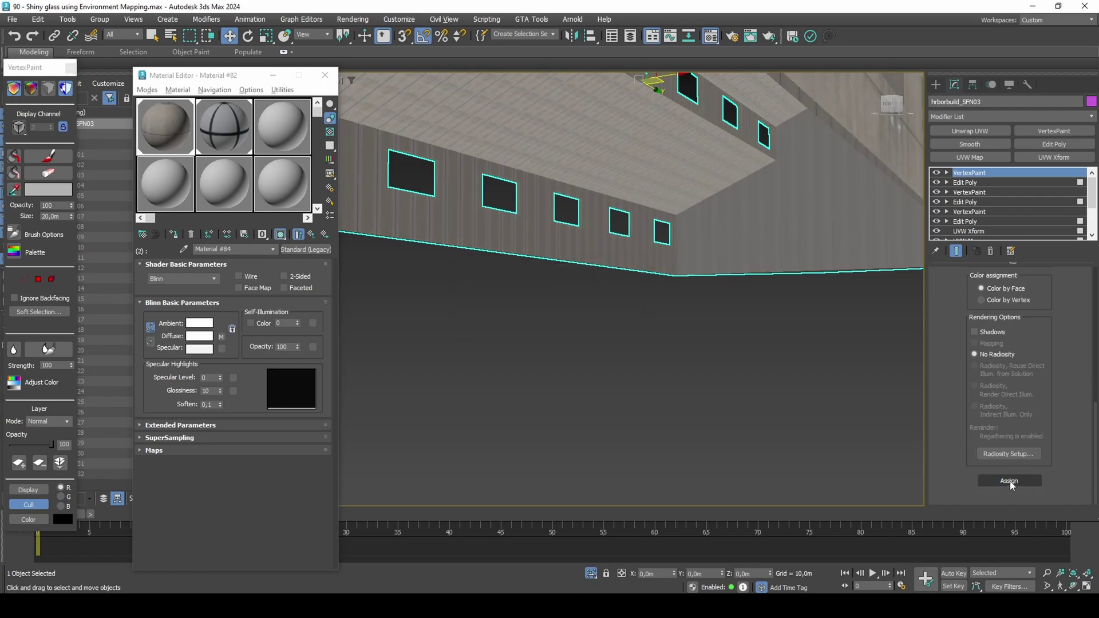
# - Set the interior VertexPaint layer's blend mode to Subtract and its opacity to 90
pyautogui.click(70, 421)
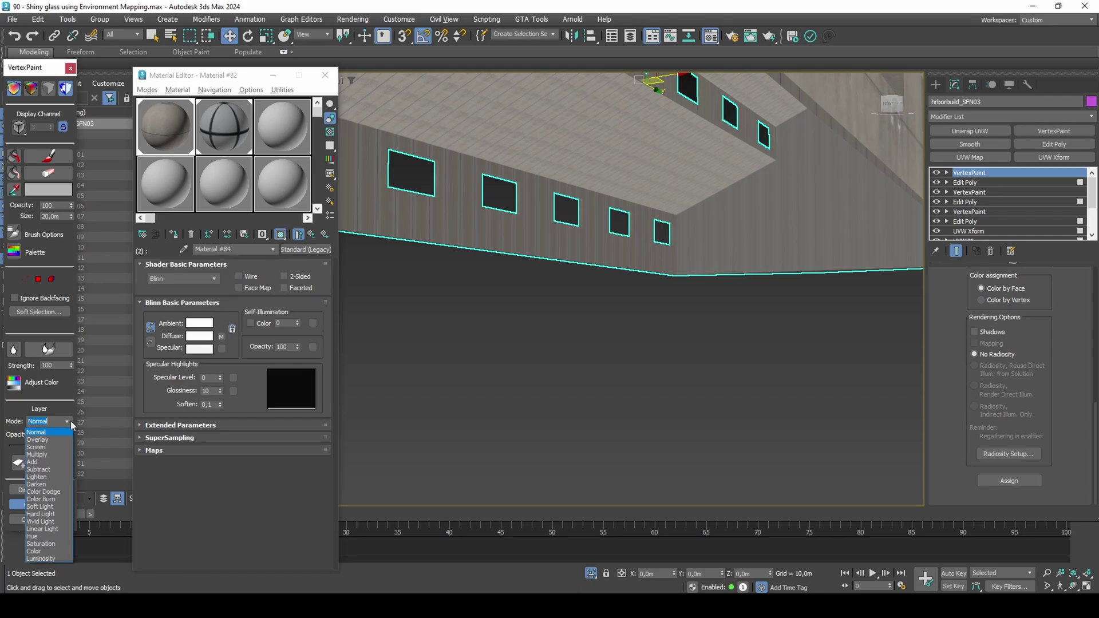
pyautogui.click(56, 470)
pyautogui.moveTo(52, 445); pyautogui.dragTo(51, 446)
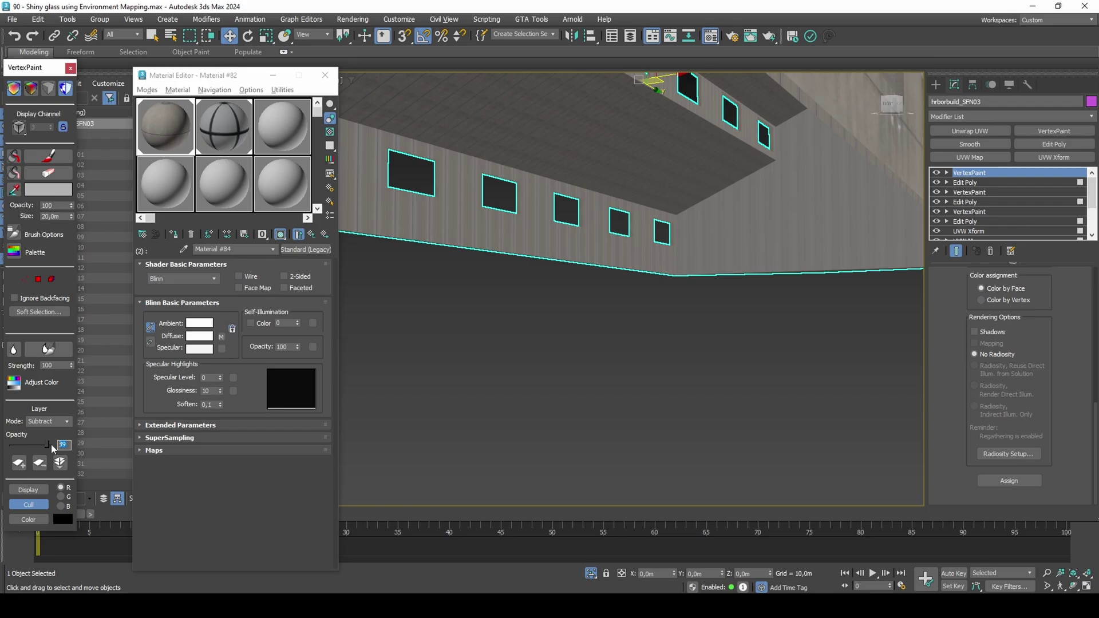
pyautogui.write('90')
pyautogui.press('Return')
# - Duplicate the interior VertexPaint modifier on the Vertex Illum channel and adjust the copy's color by raising V to 50
pyautogui.rightClick(990, 173)
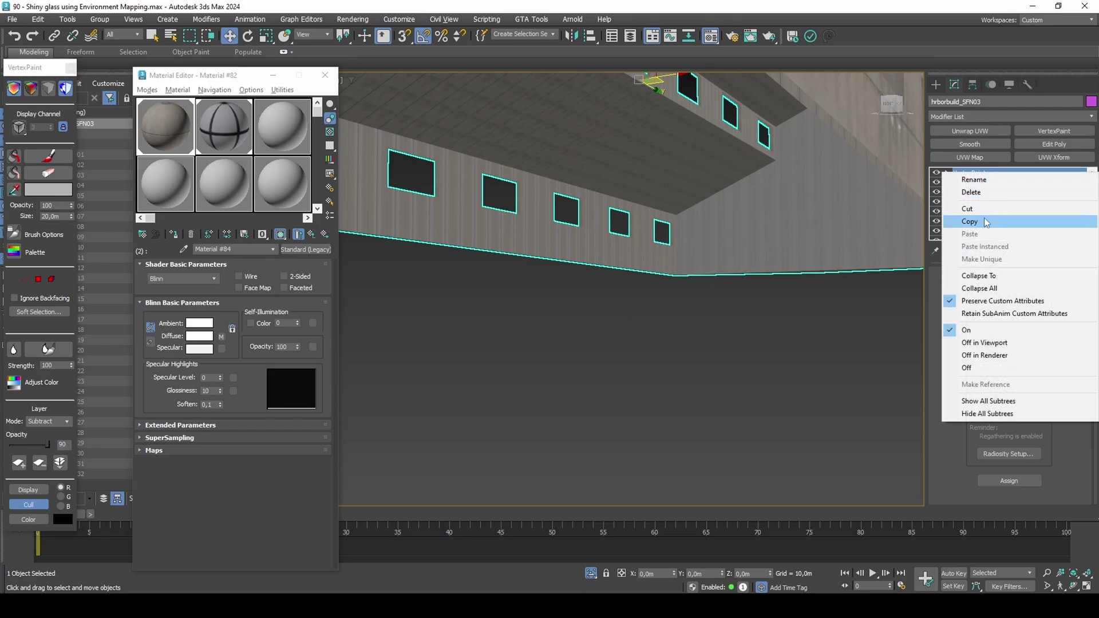
pyautogui.click(994, 221)
pyautogui.rightClick(996, 173)
pyautogui.click(994, 233)
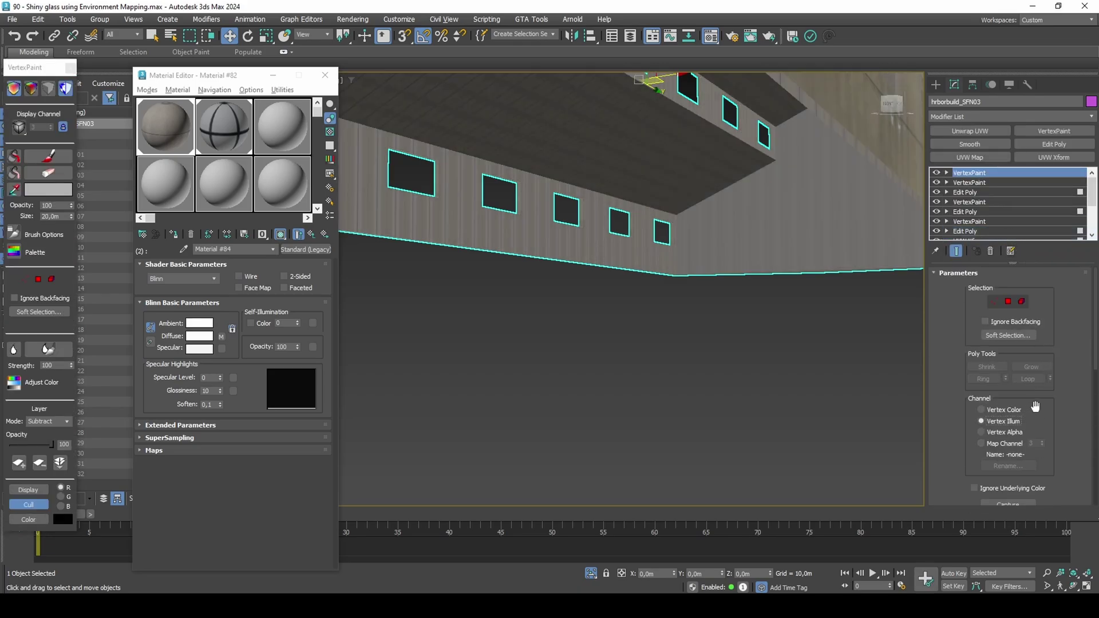
pyautogui.scroll(-5, 1066, 376)
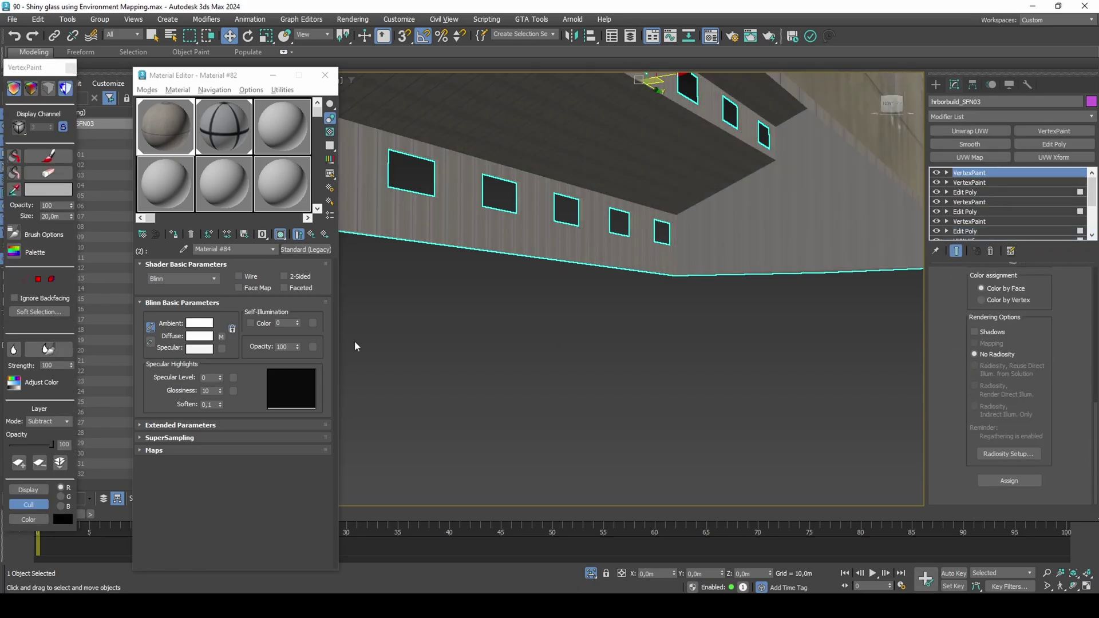
pyautogui.click(29, 380)
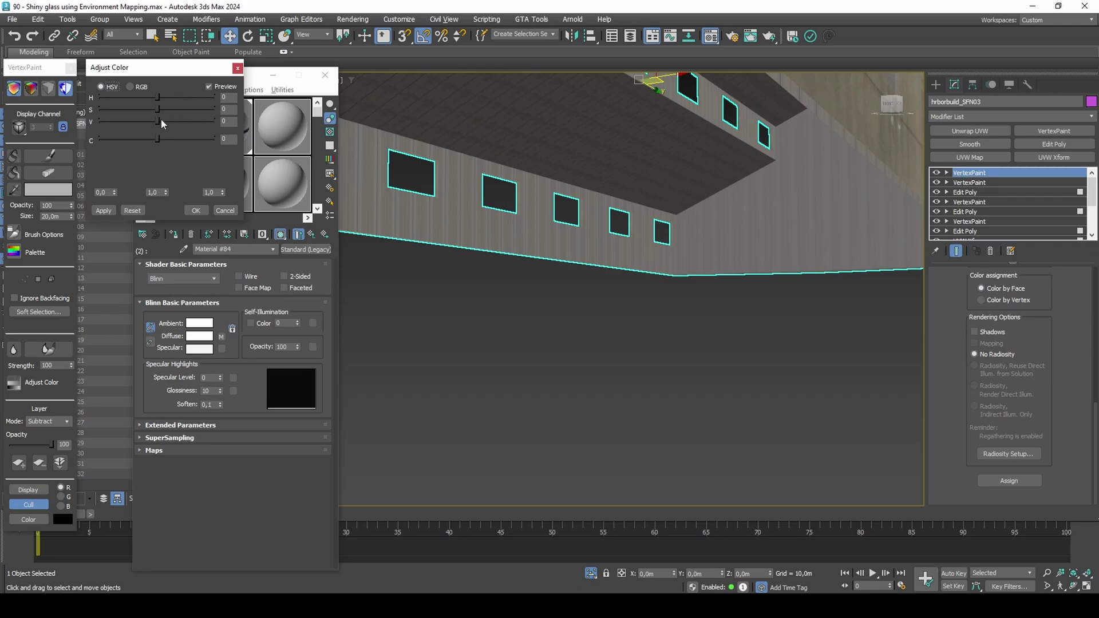
pyautogui.moveTo(161, 121); pyautogui.dragTo(186, 121)
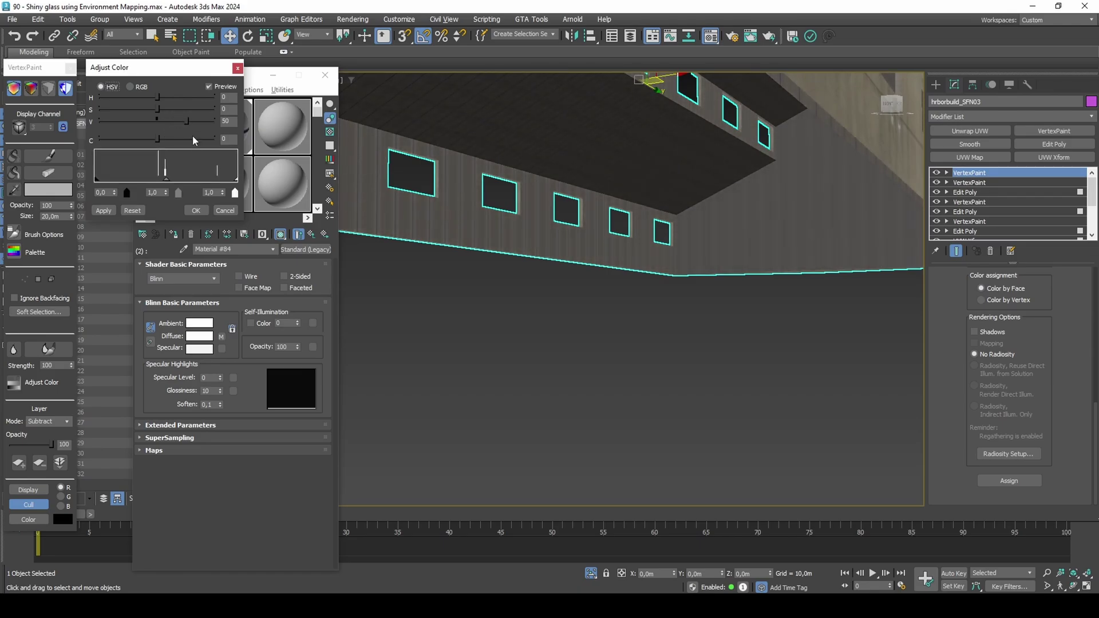
pyautogui.click(197, 211)
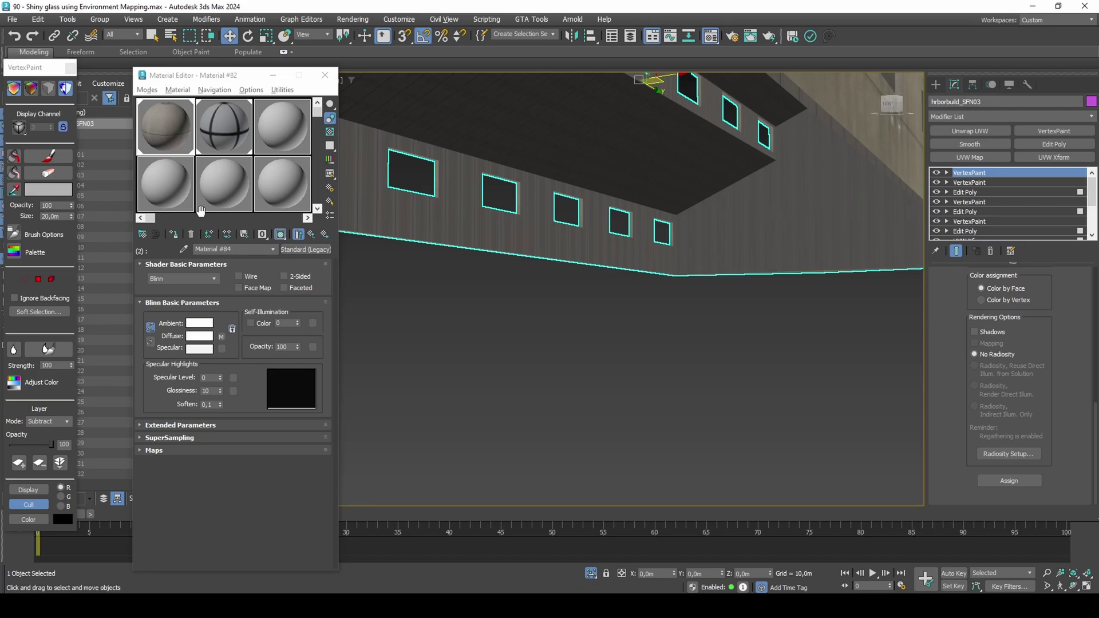
# - Close the Material Editor and the VertexPaint toolbox to clear the view of the building
pyautogui.scroll(-5, 596, 322)
pyautogui.moveTo(592, 269)
pyautogui.keyDown('alt'); pyautogui.mouseDown(button='middle')
pyautogui.moveTo(609, 303)
pyautogui.moveTo(607, 277)
pyautogui.mouseUp(button='middle'); pyautogui.keyUp('alt')
pyautogui.scroll(3, 611, 294)
pyautogui.click(325, 75)
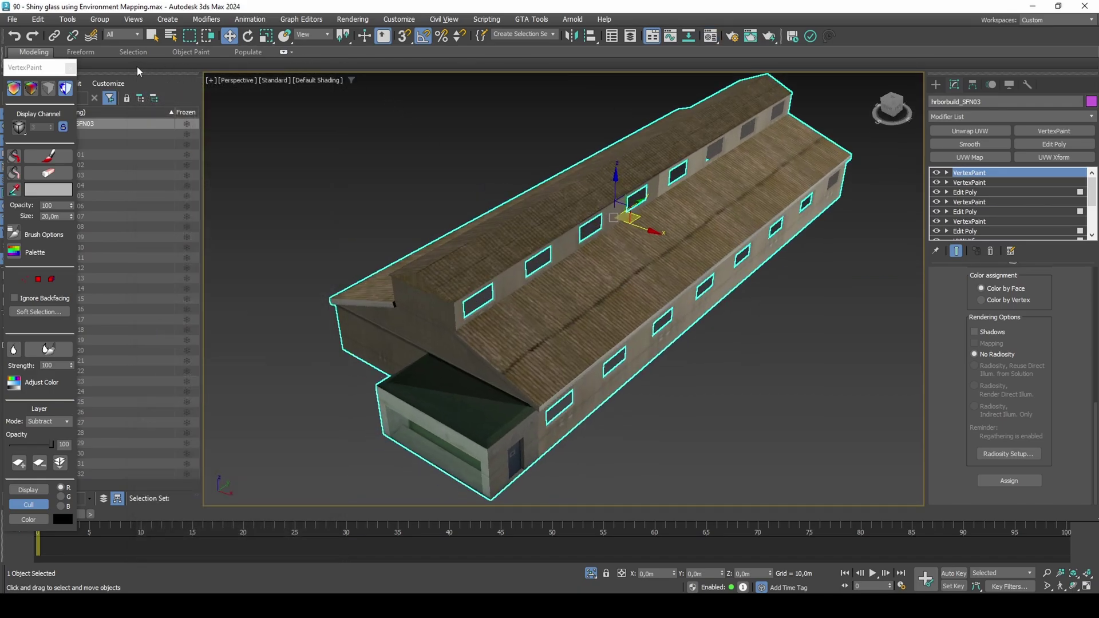
pyautogui.click(70, 69)
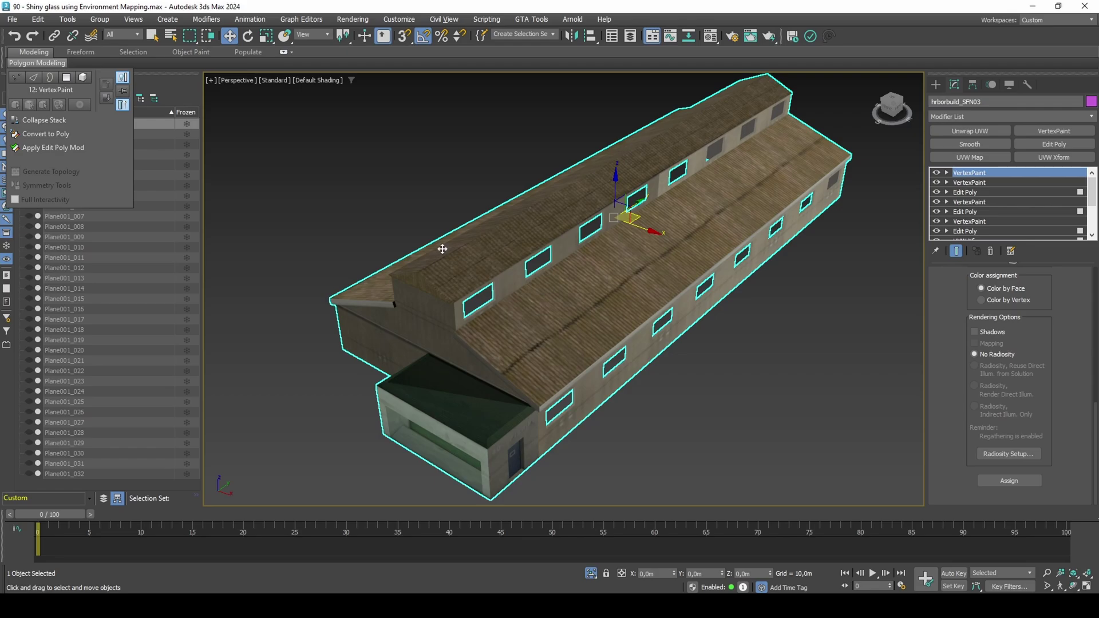
# - Detach the export commands into a floating window that stays open
pyautogui.click(12, 19)
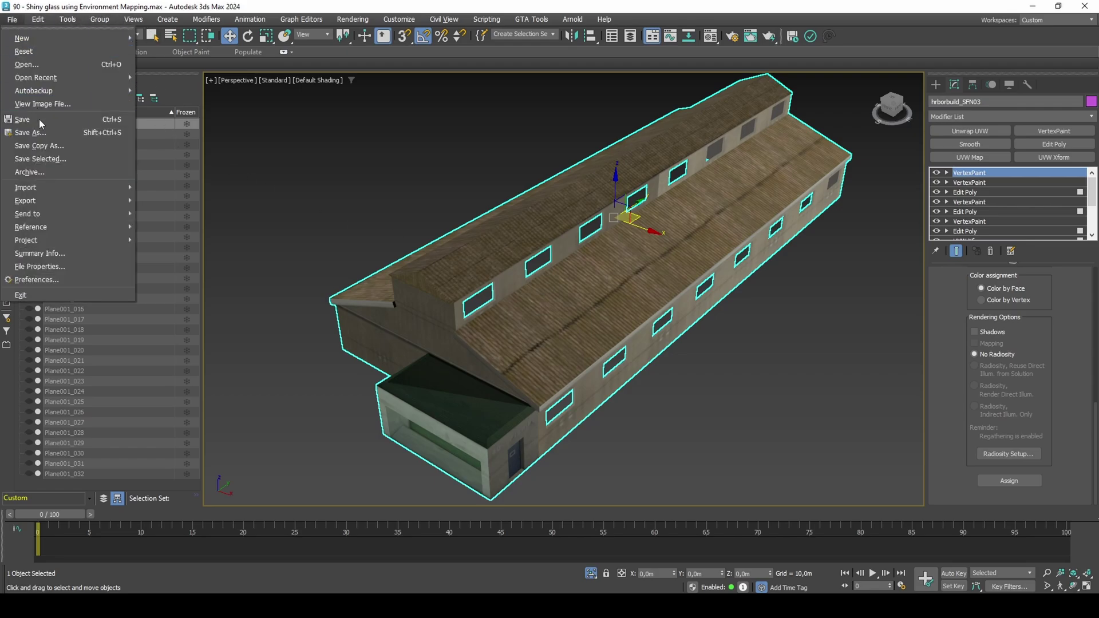
pyautogui.moveTo(78, 205)
pyautogui.click(188, 192)
pyautogui.moveTo(188, 191); pyautogui.dragTo(194, 235)
# - Export the selected building as a RenderWare model (*.dff) named building, with Vertex Normals off and Vertex Prelights on
pyautogui.click(196, 256)
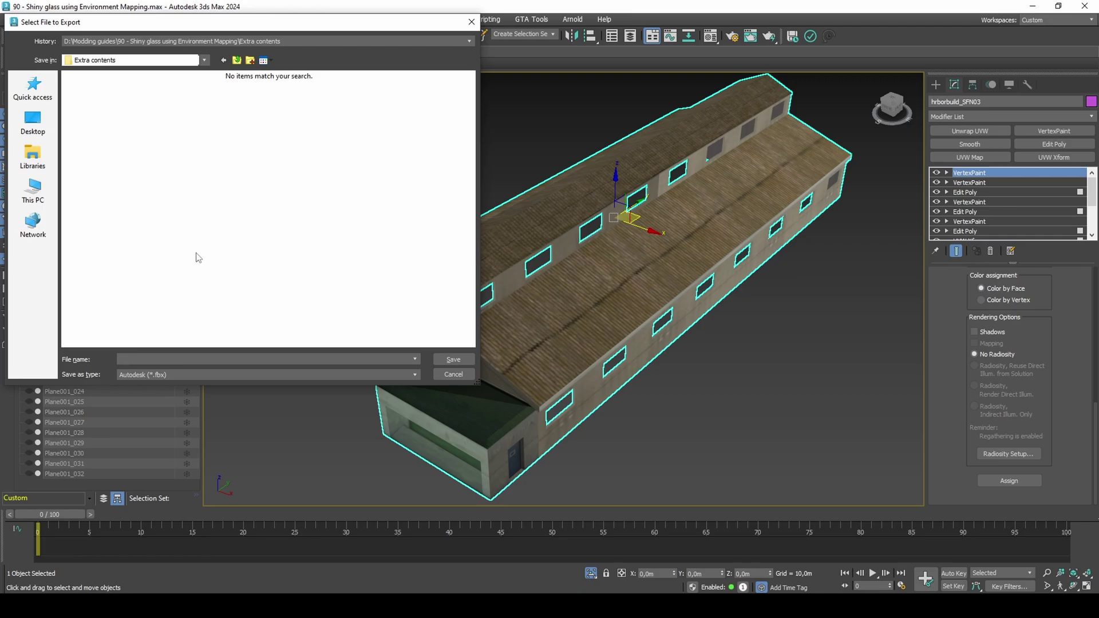
pyautogui.click(200, 375)
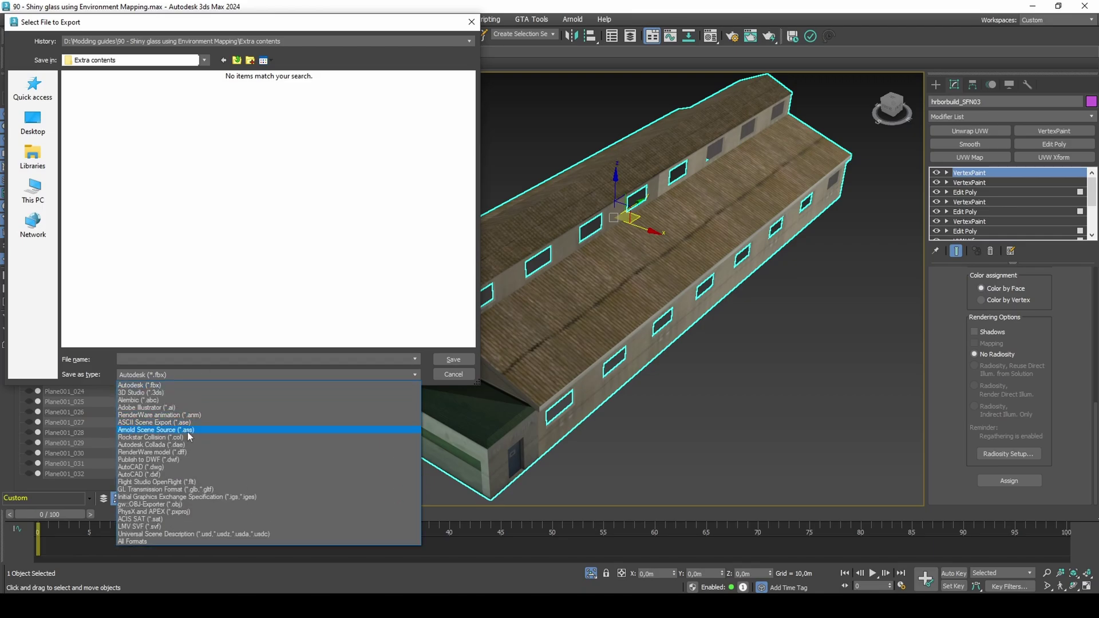
pyautogui.click(187, 453)
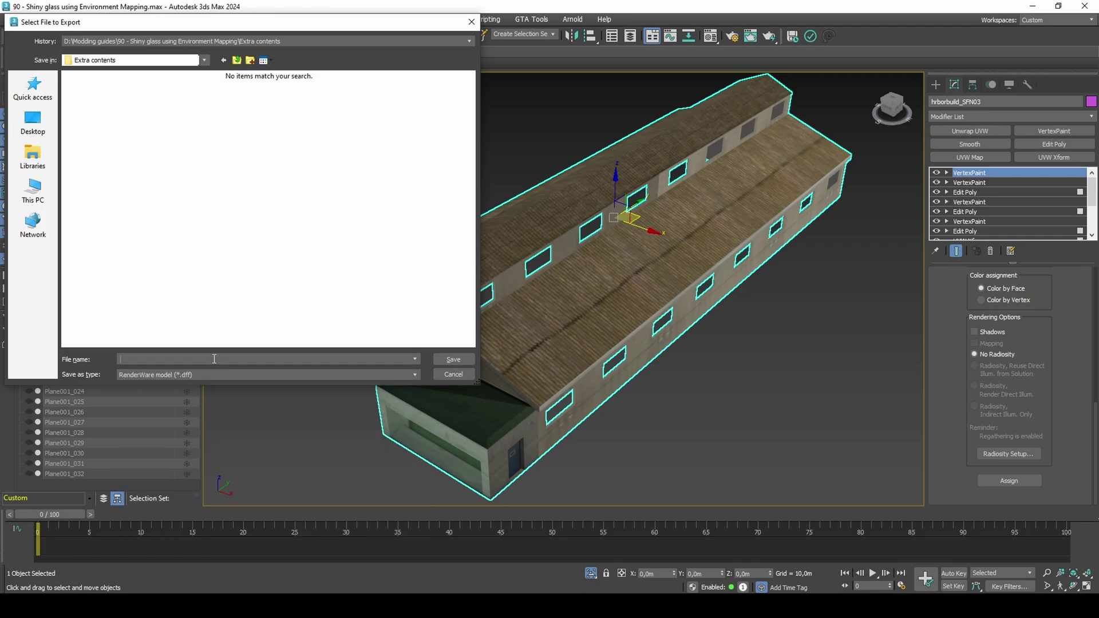
pyautogui.write('building')
pyautogui.press('Return')
pyautogui.click(514, 247)
pyautogui.click(510, 262)
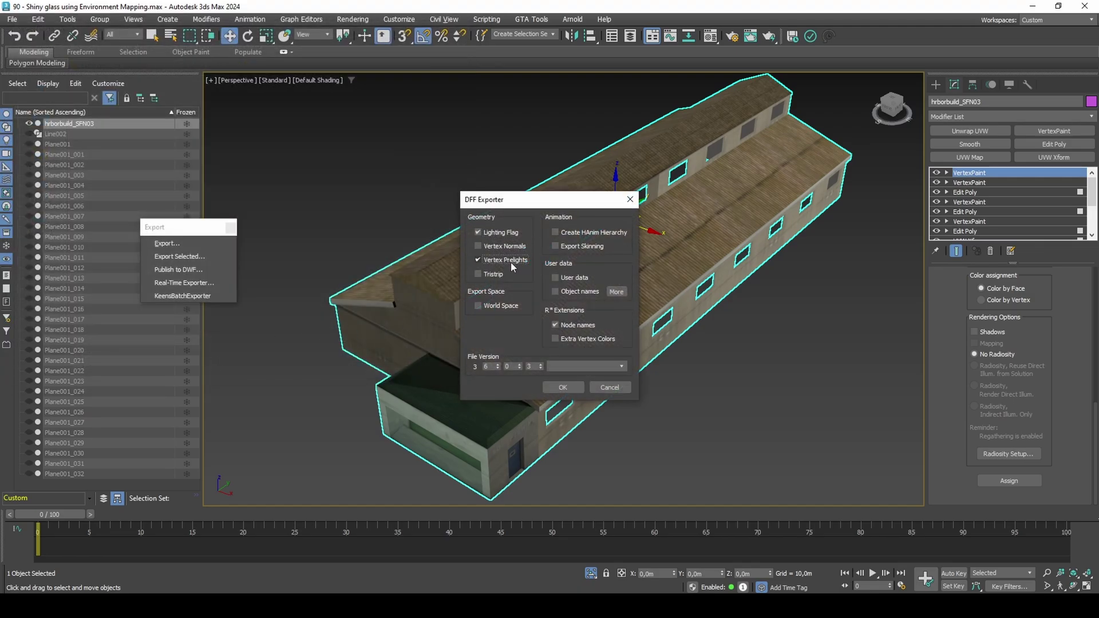
pyautogui.click(561, 387)
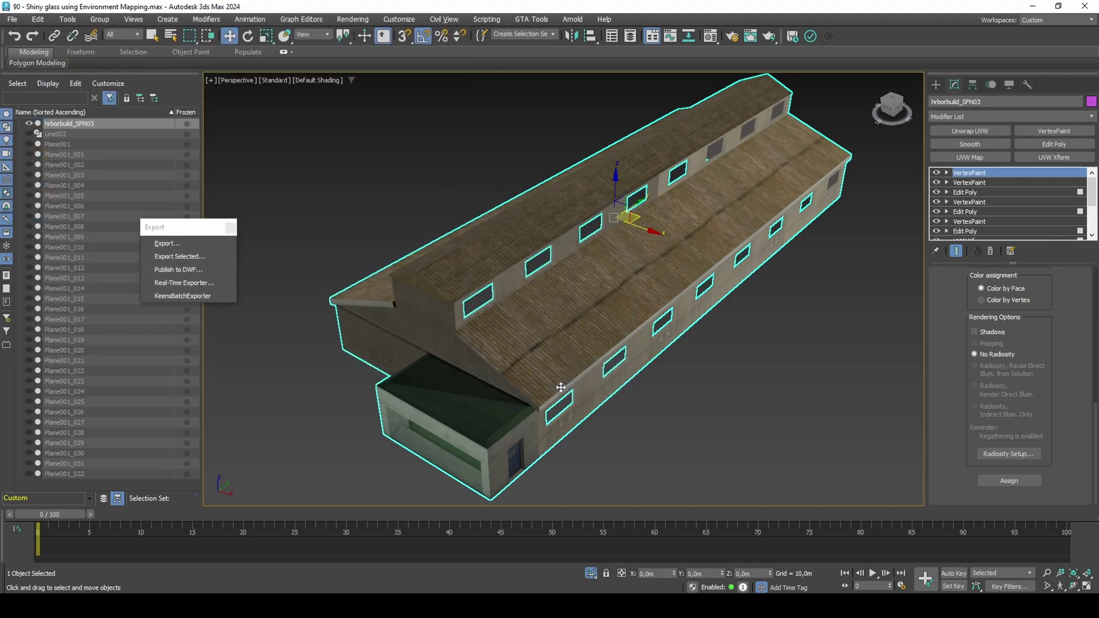
# - End isolation and place a copy of the window pane nearest the door just outside the wall
pyautogui.click(593, 572)
pyautogui.keyDown('alt'); pyautogui.moveTo(554, 429); pyautogui.dragTo(560, 375, button='middle'); pyautogui.keyUp('alt')
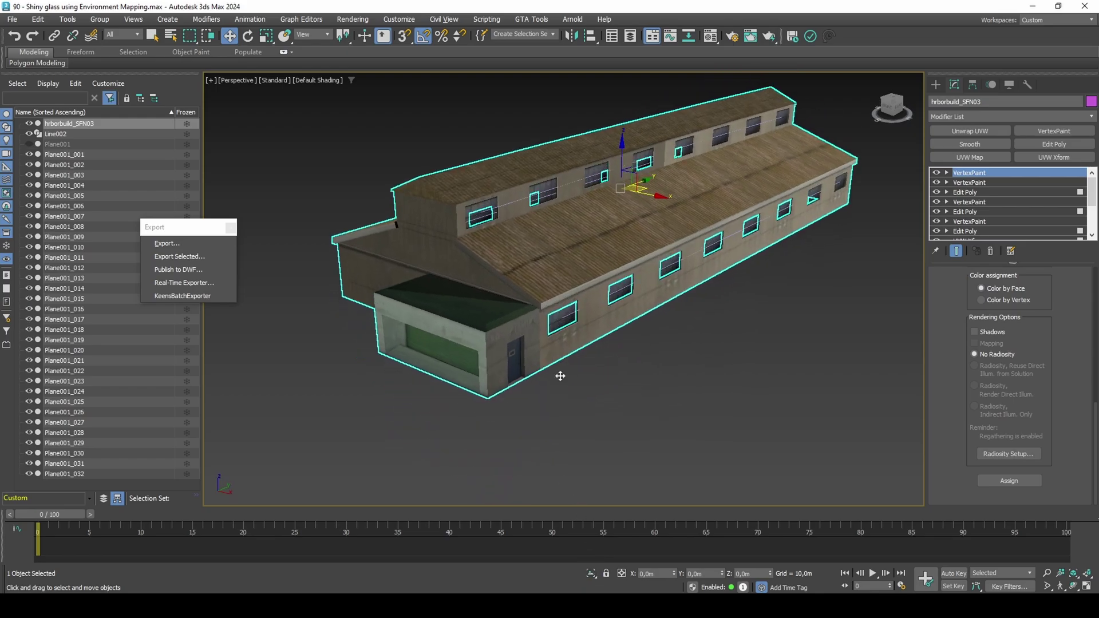
pyautogui.click(565, 327)
pyautogui.keyDown('shift'); pyautogui.moveTo(581, 327); pyautogui.dragTo(634, 346); pyautogui.keyUp('shift')
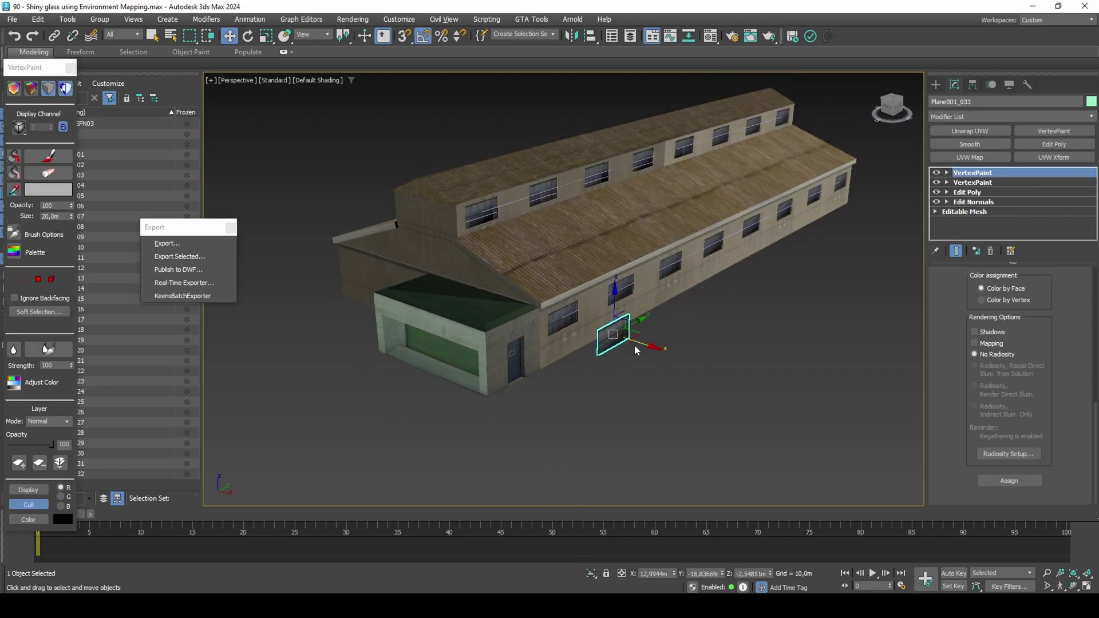
pyautogui.click(551, 352)
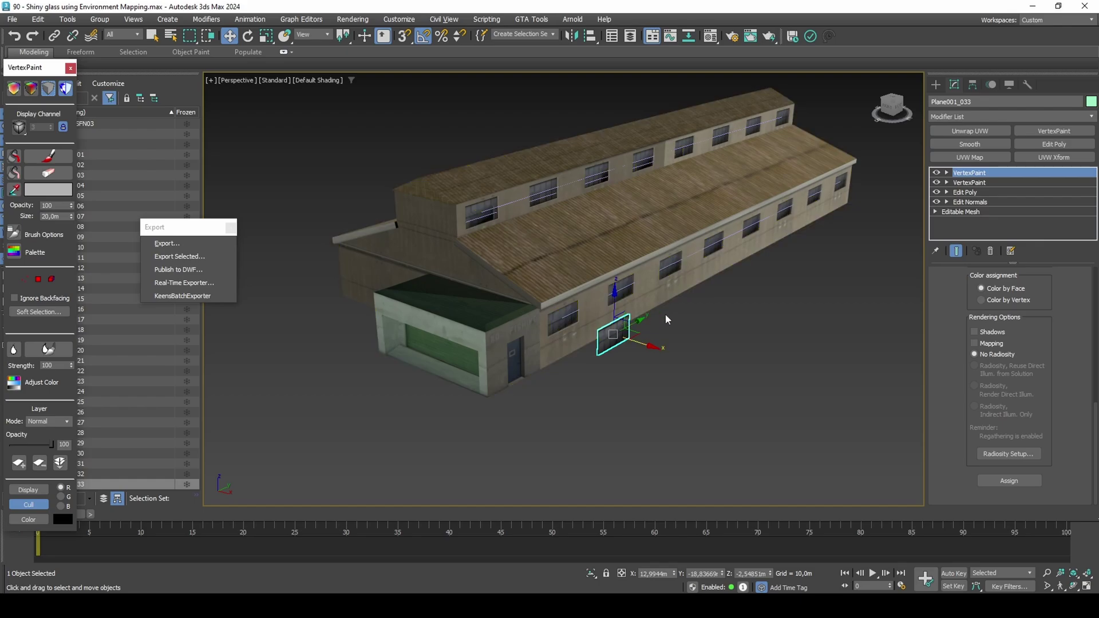
# - Lay the copied pane flat by zeroing its Y rotation and move it to the origin at X, Y and Z 0
pyautogui.press('e')
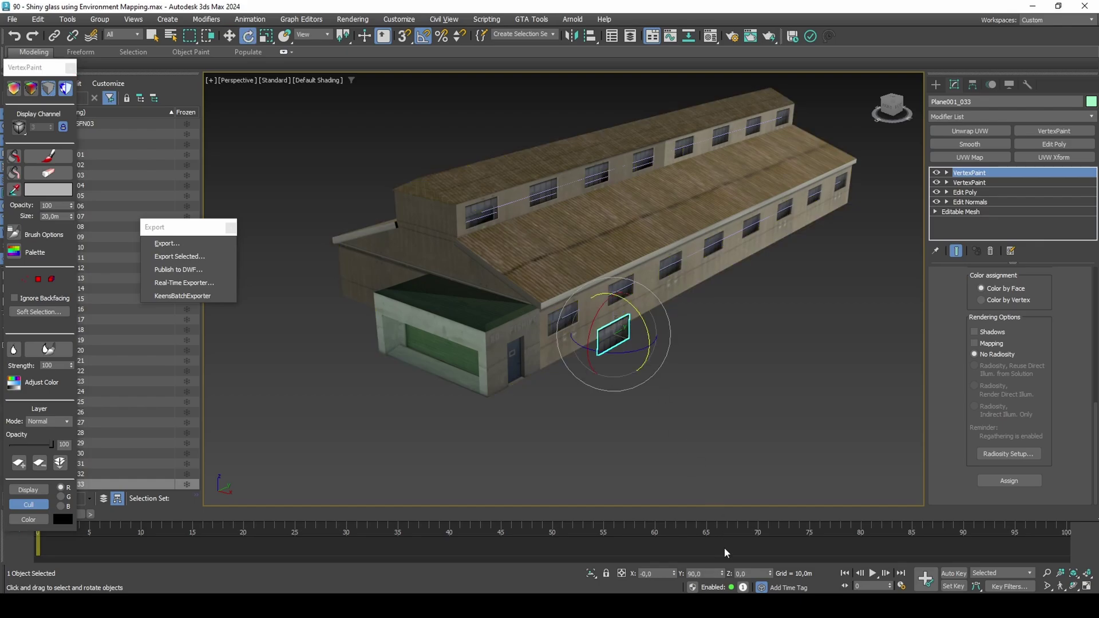
pyautogui.rightClick(722, 574)
pyautogui.press('w')
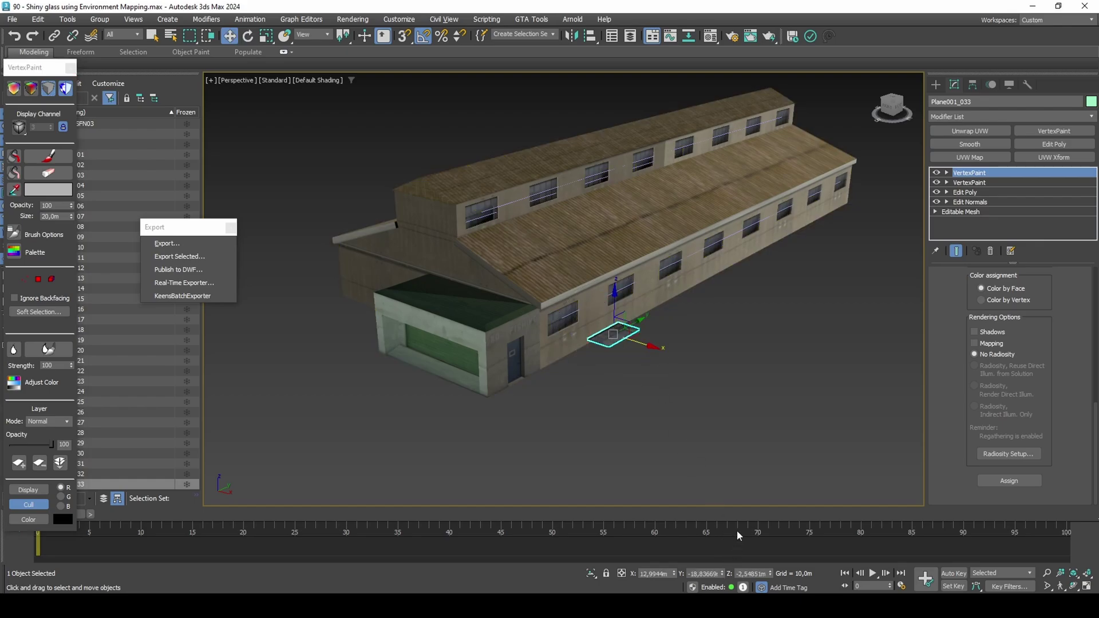
pyautogui.rightClick(771, 573)
pyautogui.rightClick(722, 573)
pyautogui.rightClick(674, 573)
pyautogui.press('z')
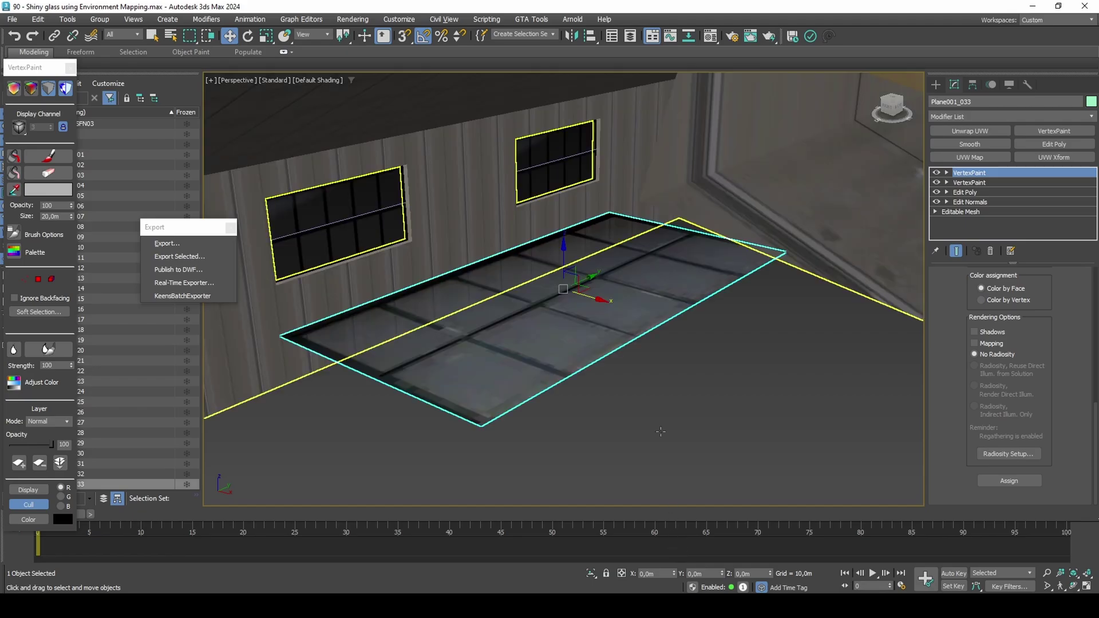
# - Apply Reset XForm to the copied pane and return to its modifier stack
pyautogui.click(1028, 85)
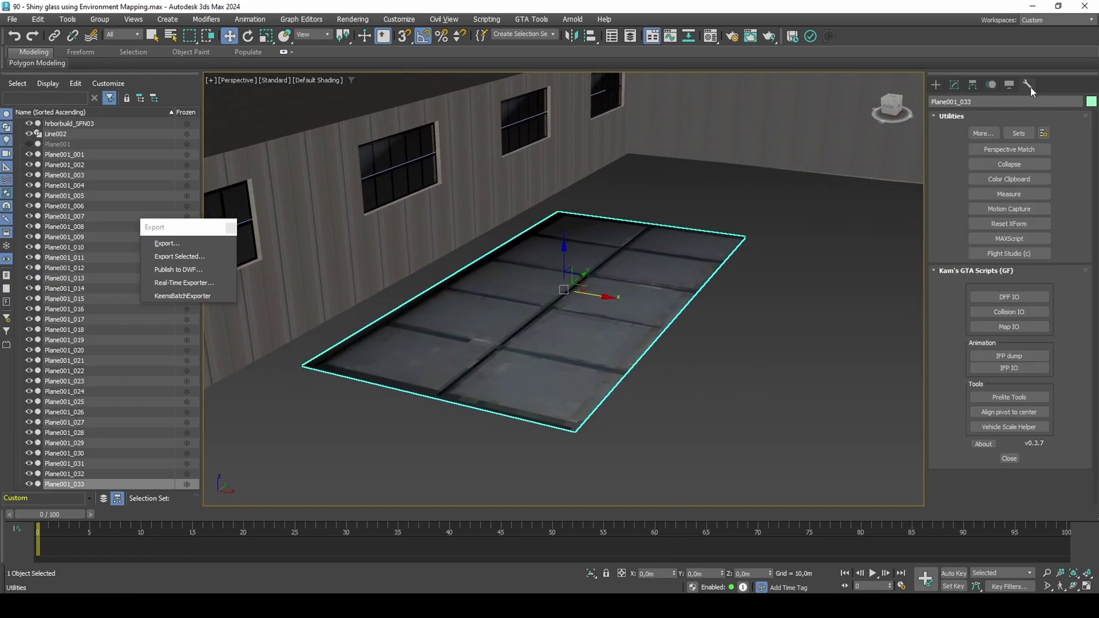
pyautogui.click(1021, 223)
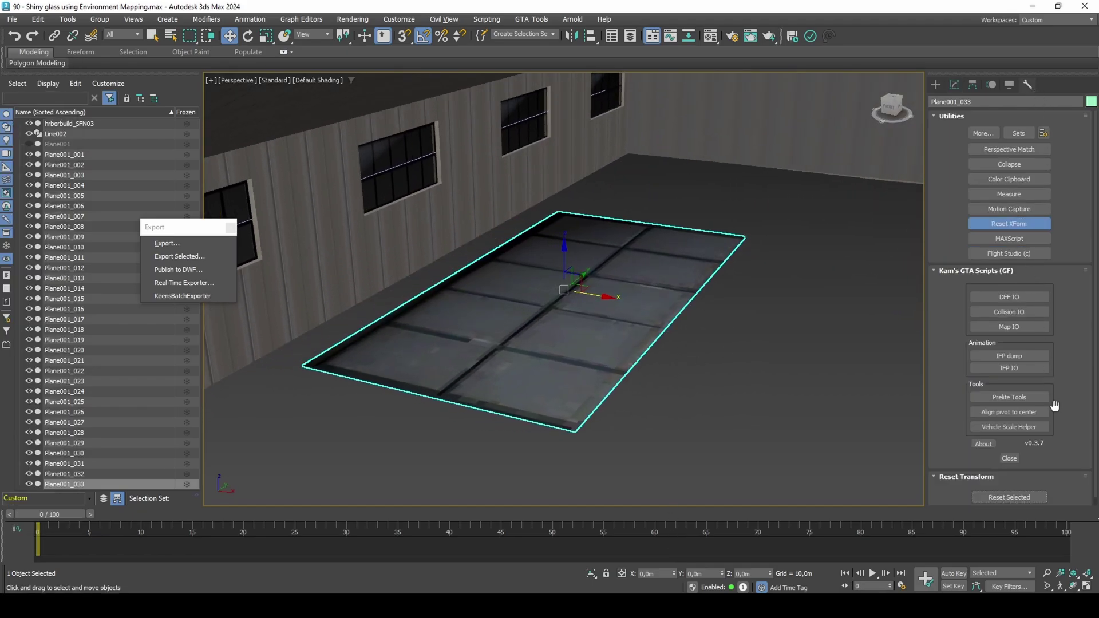
pyautogui.click(1009, 489)
pyautogui.click(959, 87)
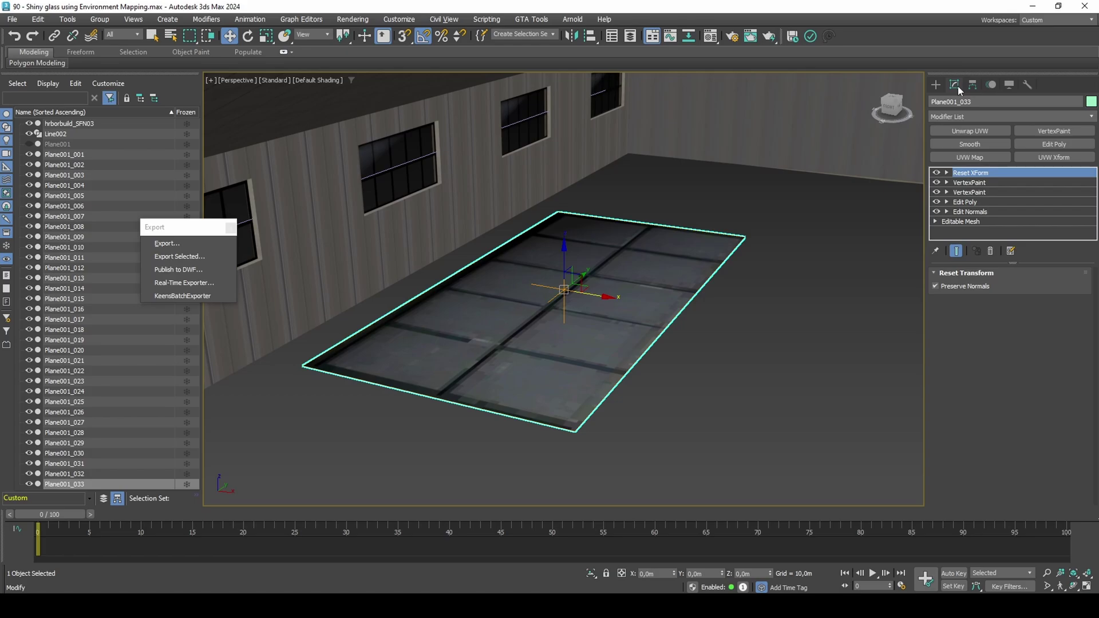
# - Export the copied pane as a RenderWare model named glass, with Vertex Normals, Vertex Prelights and Extra Vertex Colors enabled
pyautogui.click(199, 256)
pyautogui.write('gl')
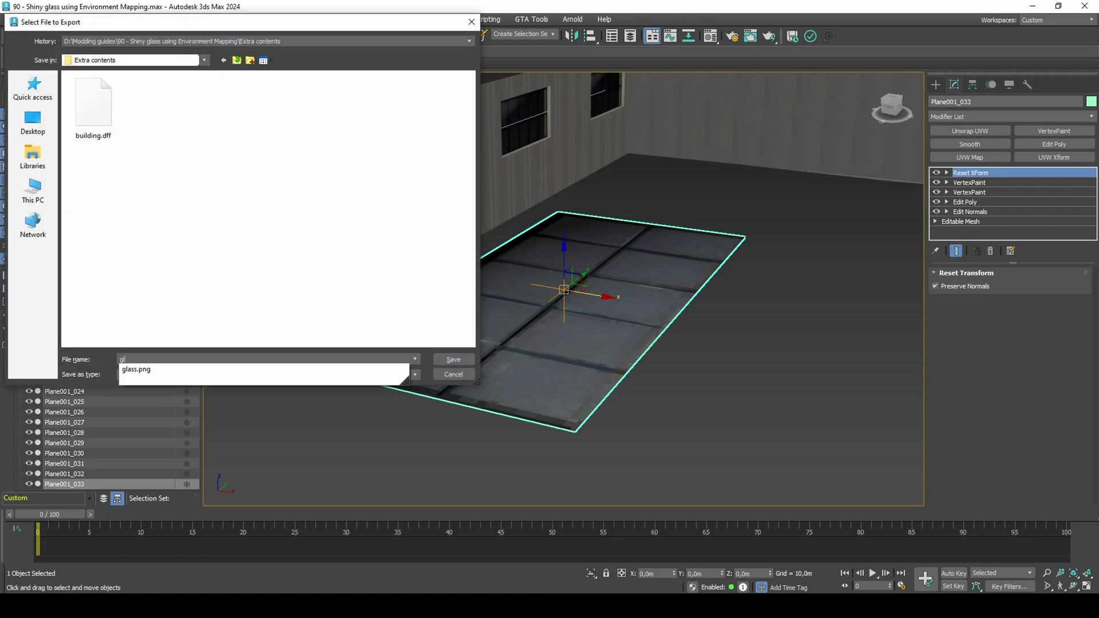
pyautogui.write('ass')
pyautogui.press('Return')
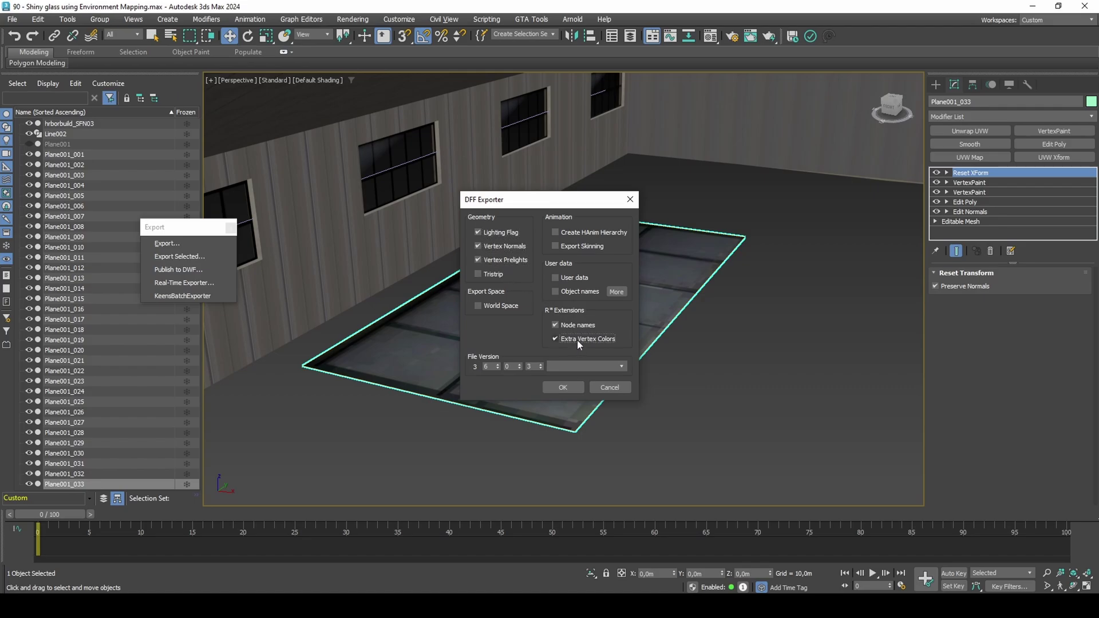
pyautogui.click(563, 385)
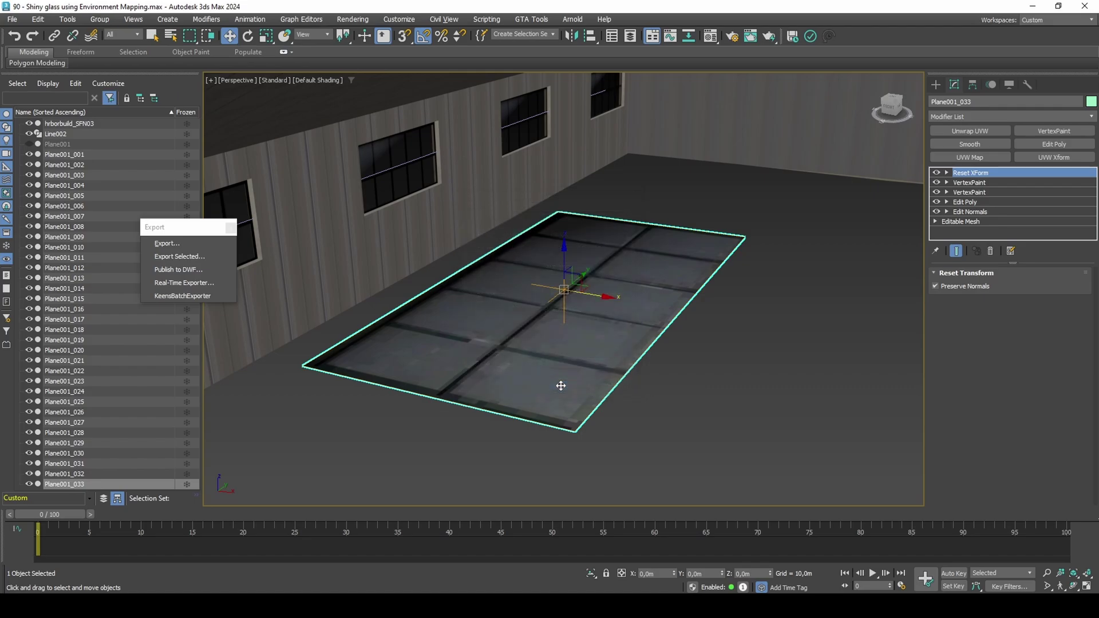
# - Create a 3 m by 1.5 m box snapped to opposite corners of the pane and set its height to 0
pyautogui.click(937, 85)
pyautogui.click(936, 103)
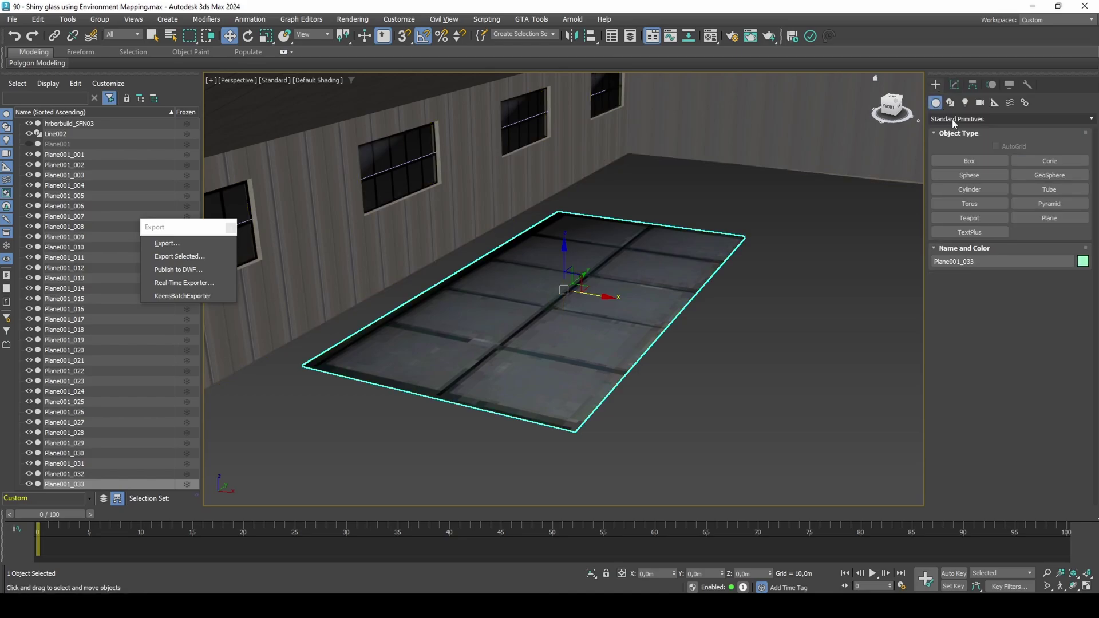
pyautogui.click(969, 161)
pyautogui.press('s')
pyautogui.moveTo(302, 367); pyautogui.dragTo(744, 236)
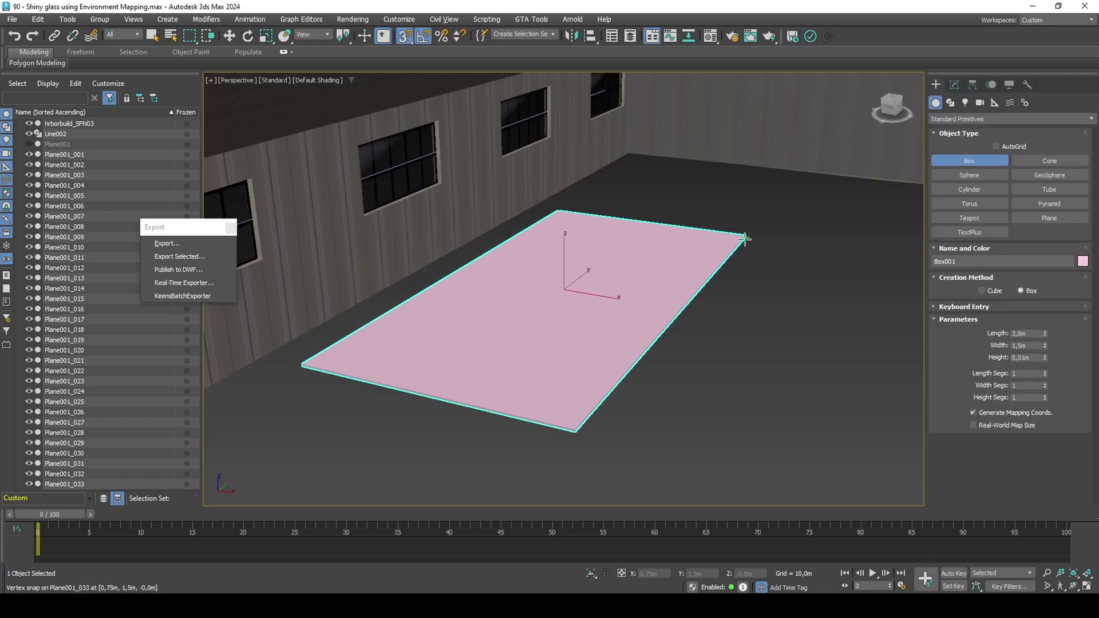
pyautogui.click(748, 188)
pyautogui.press('s')
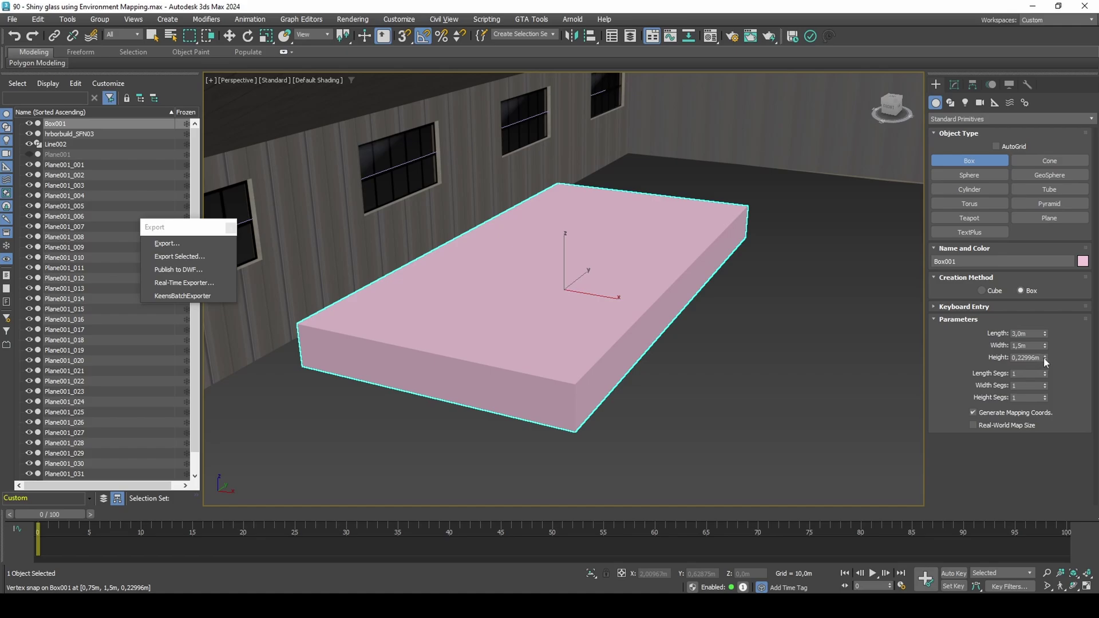
pyautogui.rightClick(1045, 357)
pyautogui.press('w')
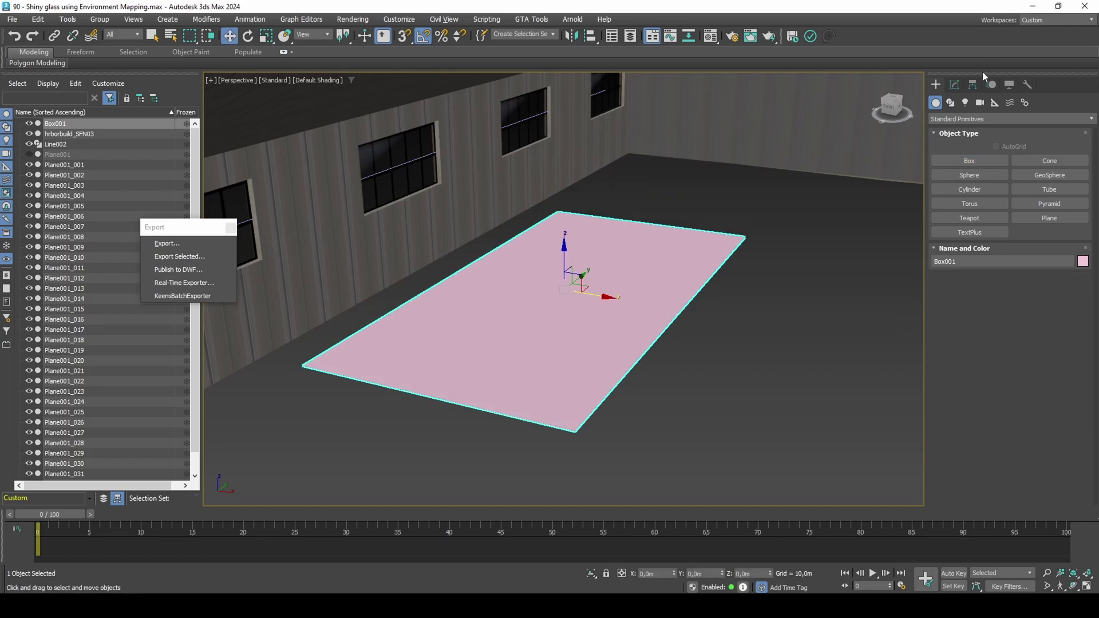
# - Make an empty material slot a GTA COL Surface with surface number 47 and assign it to the flat box
pyautogui.click(954, 85)
pyautogui.press('m')
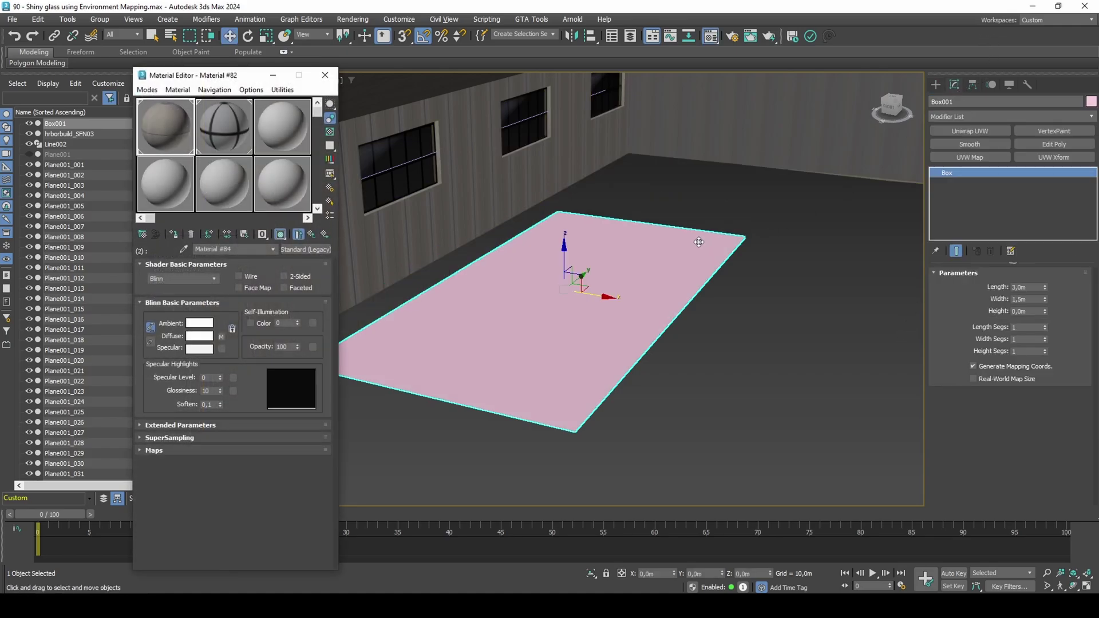
pyautogui.click(305, 150)
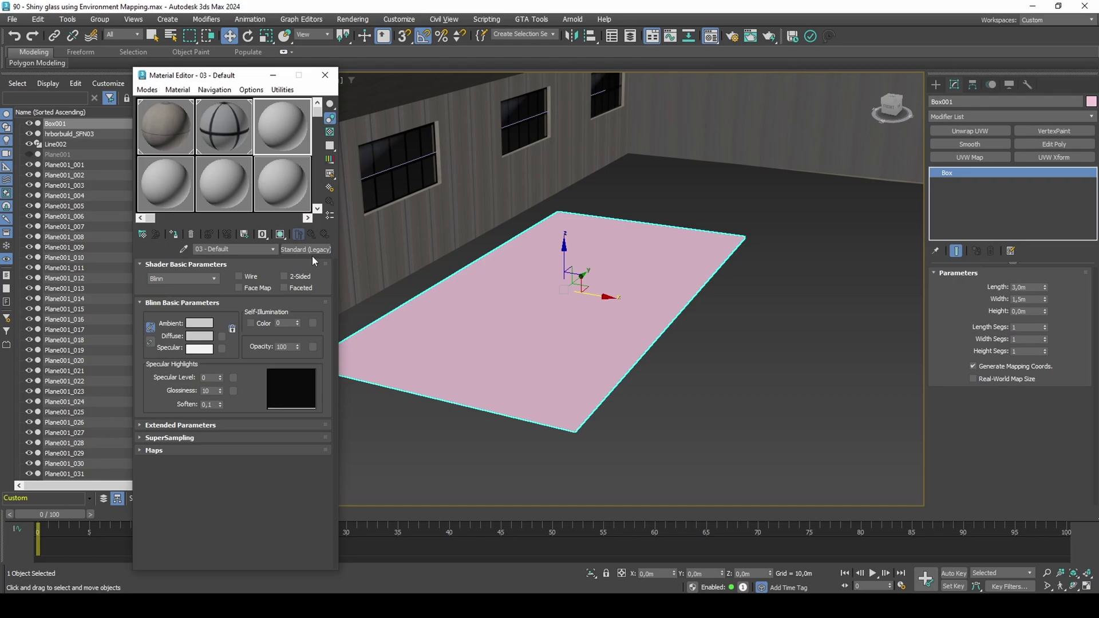
pyautogui.click(313, 253)
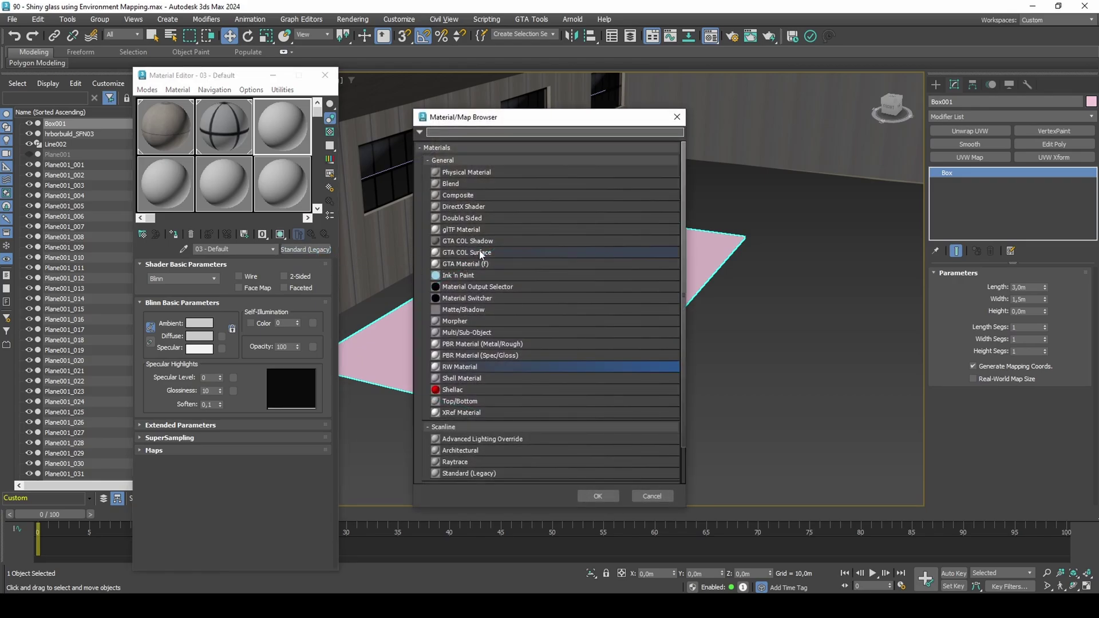
pyautogui.doubleClick(475, 252)
pyautogui.moveTo(232, 299); pyautogui.dragTo(245, 272)
pyautogui.click(230, 296)
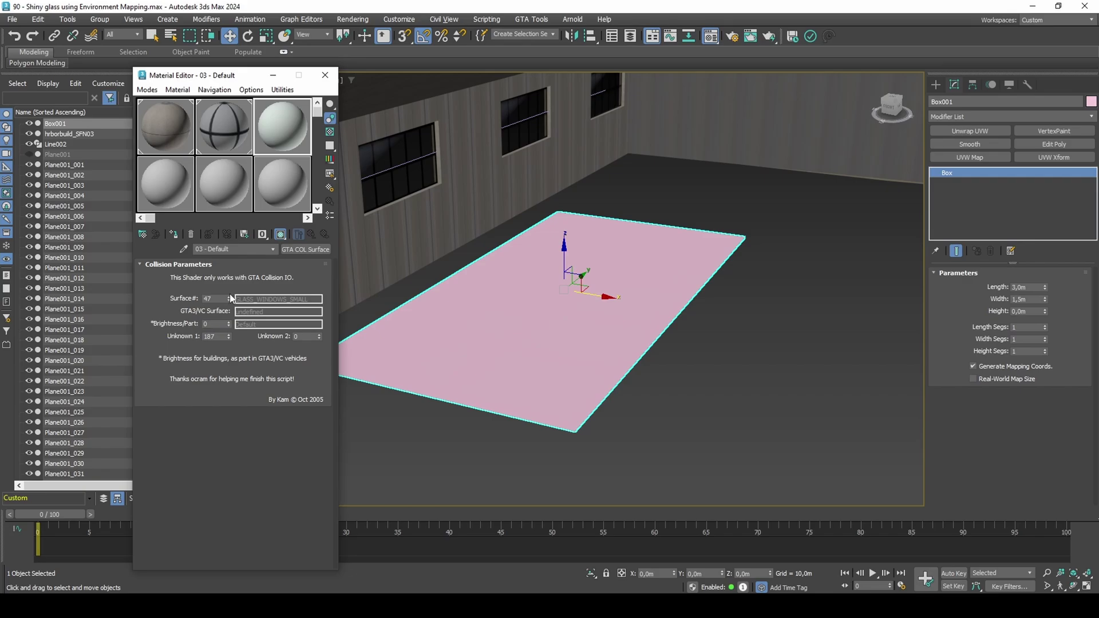
pyautogui.click(174, 234)
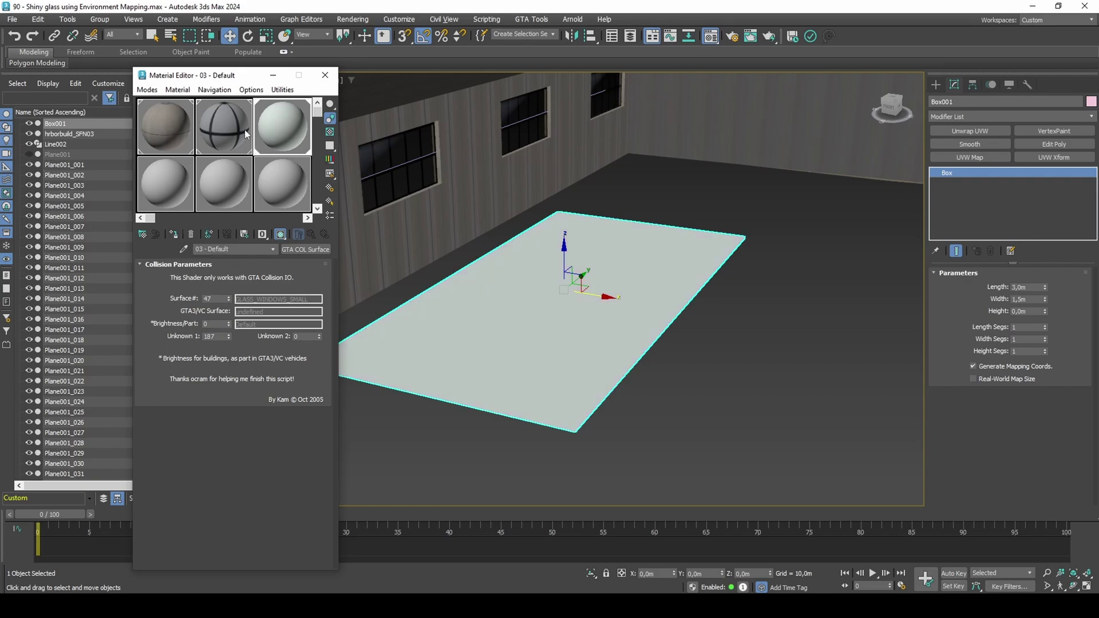
pyautogui.click(324, 76)
# - Export the box as a collision file named glass with the GTA collision tool
pyautogui.click(530, 20)
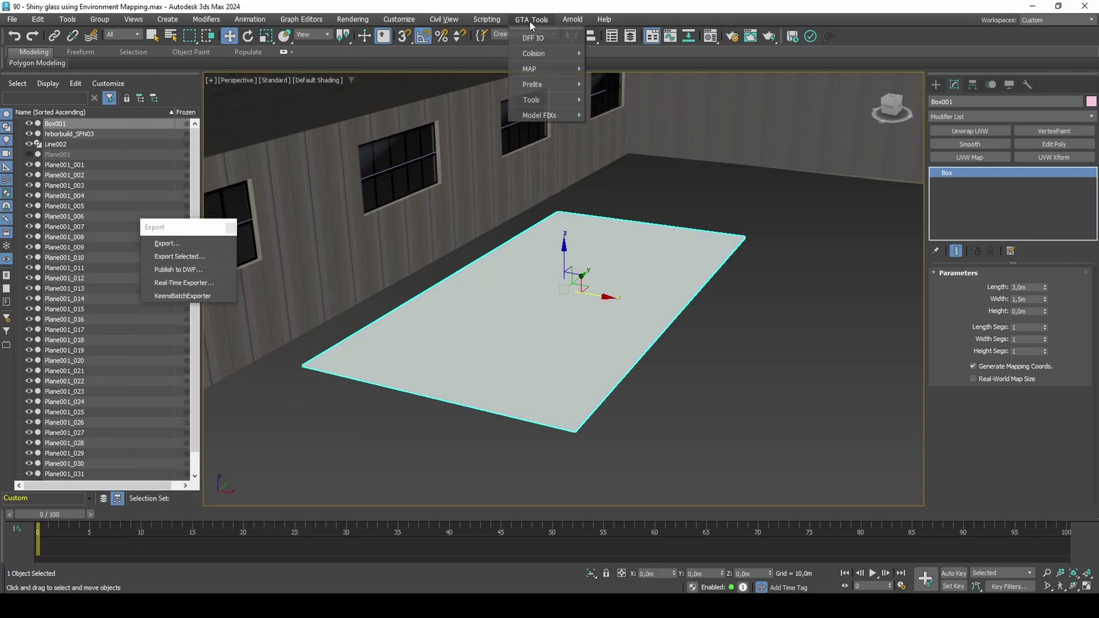
pyautogui.moveTo(547, 53)
pyautogui.click(600, 51)
pyautogui.moveTo(33, 41); pyautogui.dragTo(236, 162)
pyautogui.click(264, 331)
pyautogui.write('glass')
pyautogui.click(263, 346)
pyautogui.write('gl')
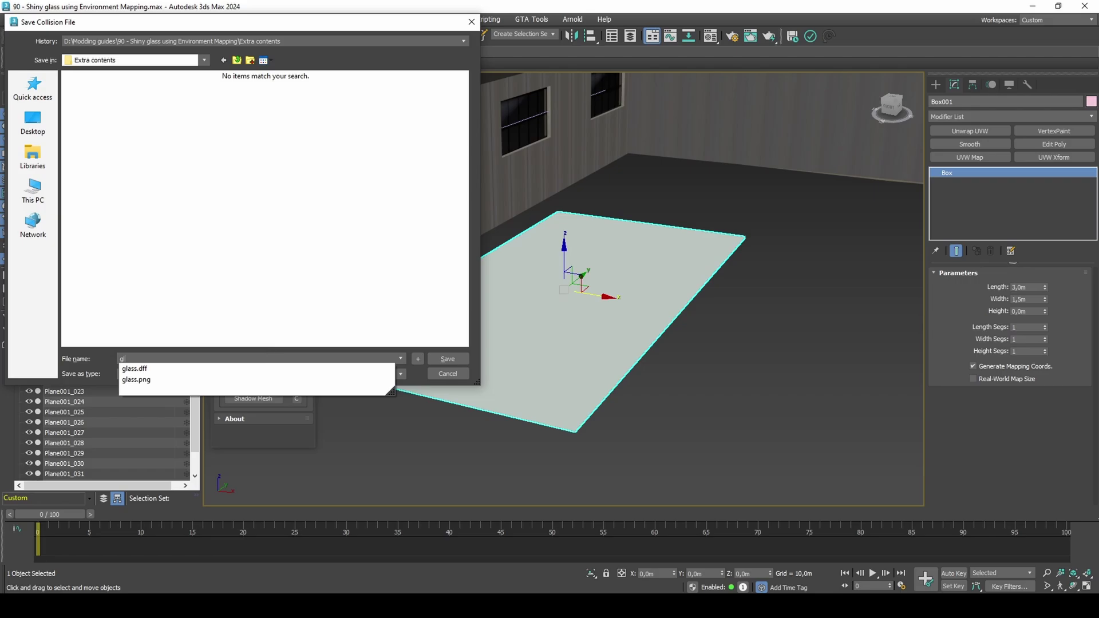
pyautogui.press('Return')
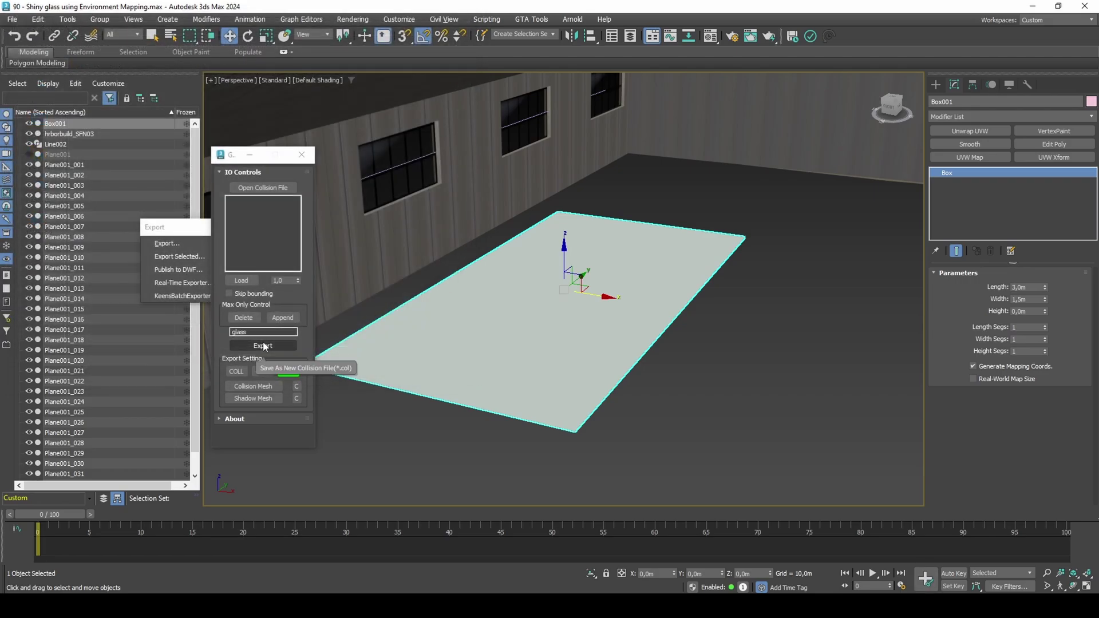
# - Delete the collision box together with the copied glass pane at the origin
pyautogui.moveTo(403, 402); pyautogui.dragTo(476, 365)
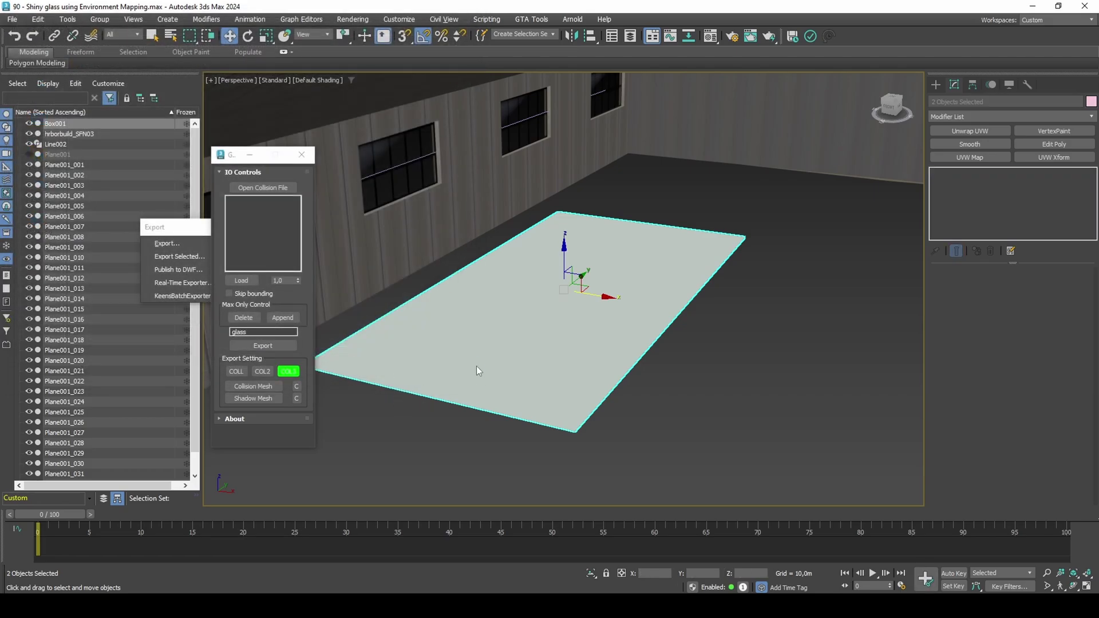
pyautogui.press('Delete')
pyautogui.scroll(-5, 478, 365)
pyautogui.moveTo(479, 365); pyautogui.dragTo(624, 203, button='middle')
# - Rename all window panes from Plane001_001 to Plane001_032 to the base name wglasssmash
pyautogui.click(64, 474)
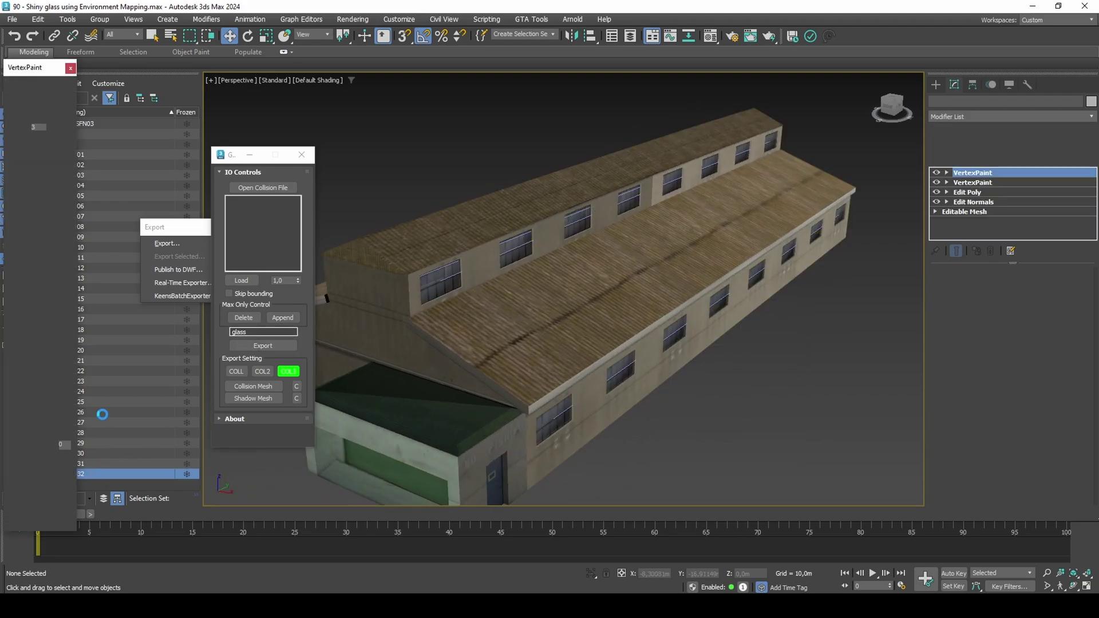
pyautogui.keyDown('shift'); pyautogui.click(119, 155); pyautogui.keyUp('shift')
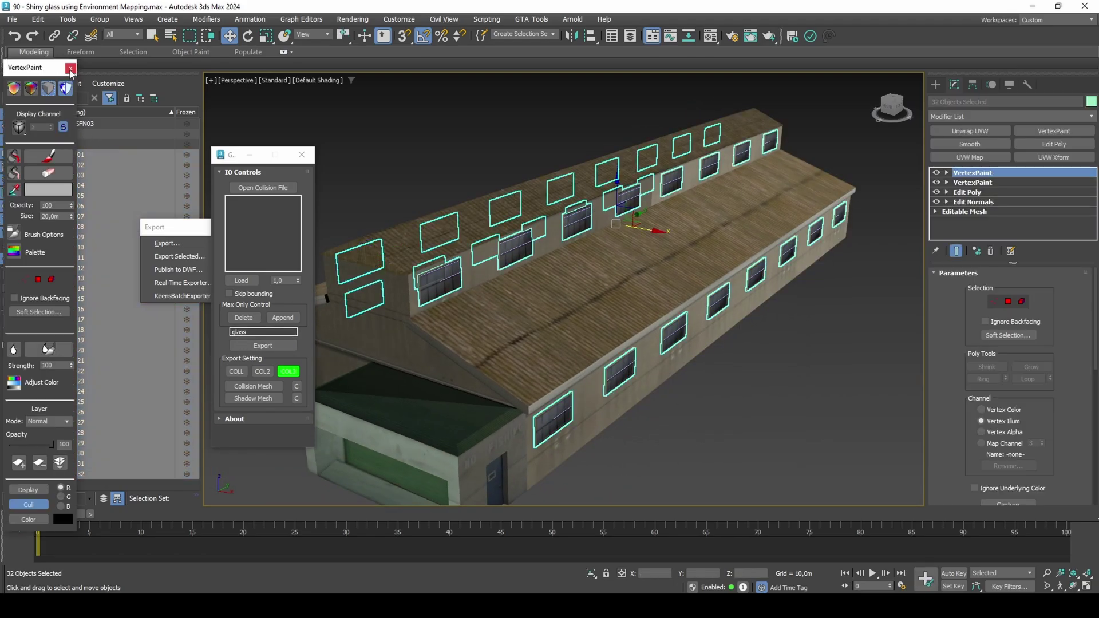
pyautogui.rightClick(118, 200)
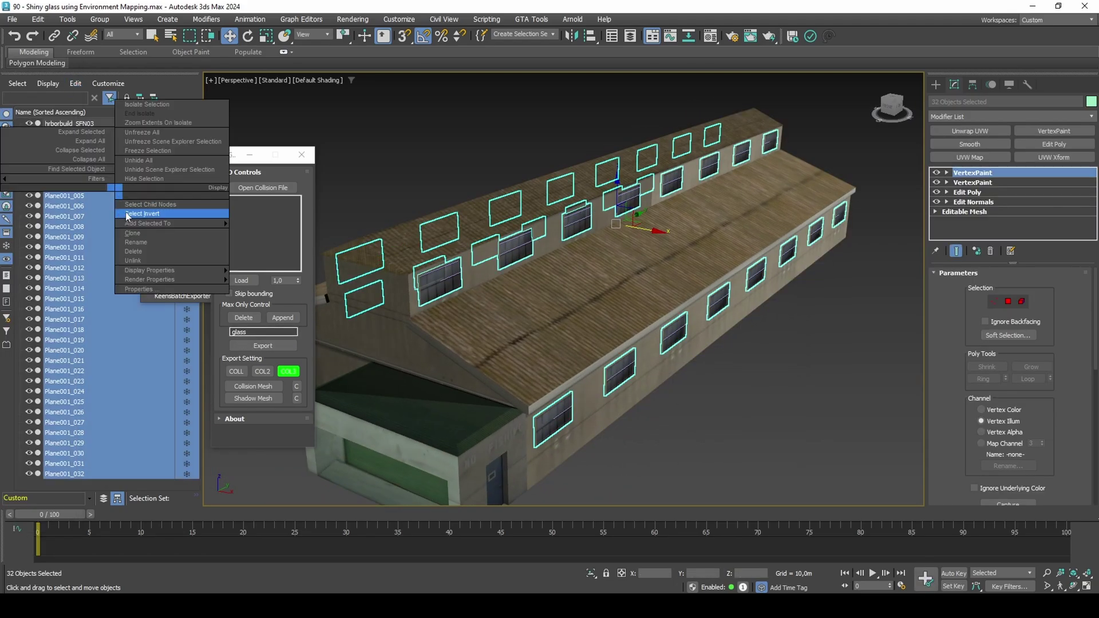
pyautogui.click(137, 247)
pyautogui.click(557, 247)
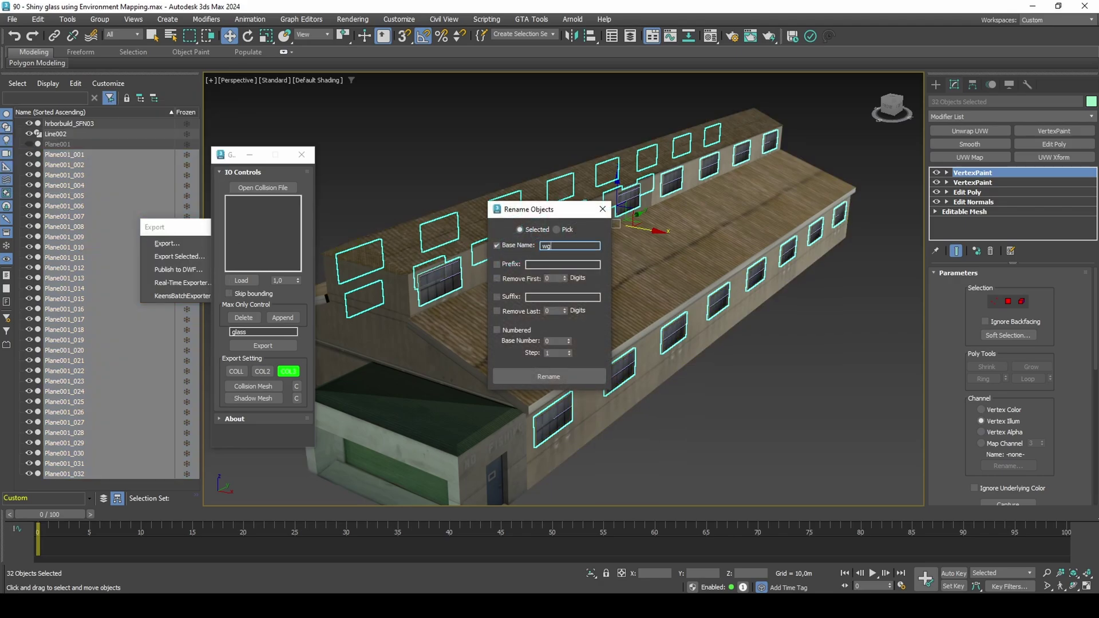
pyautogui.write('wglasssmash')
pyautogui.click(578, 372)
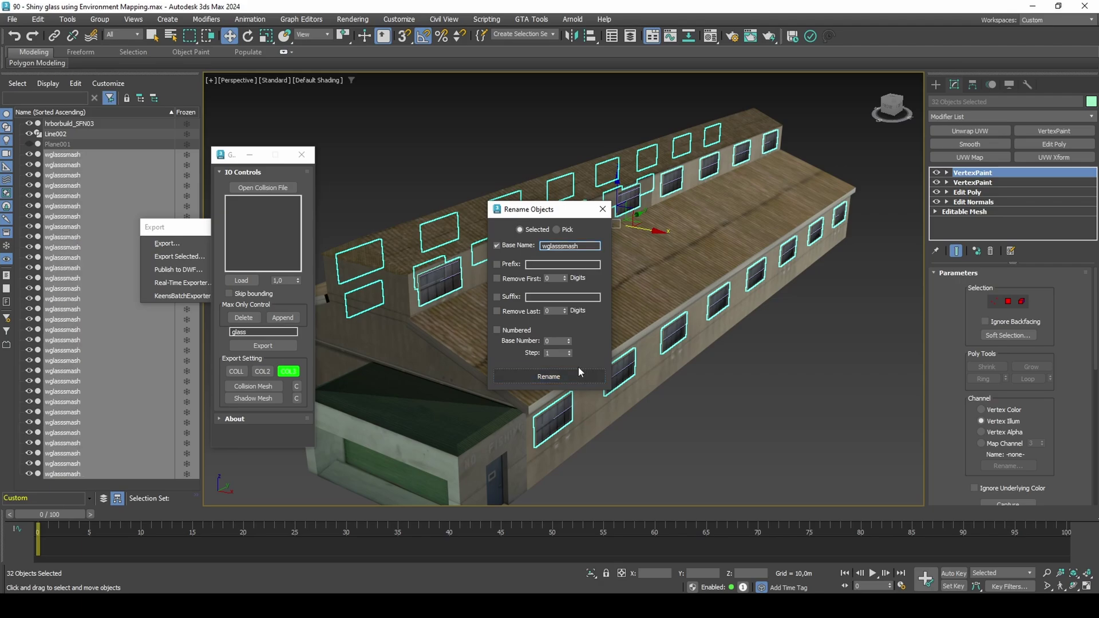
pyautogui.click(602, 209)
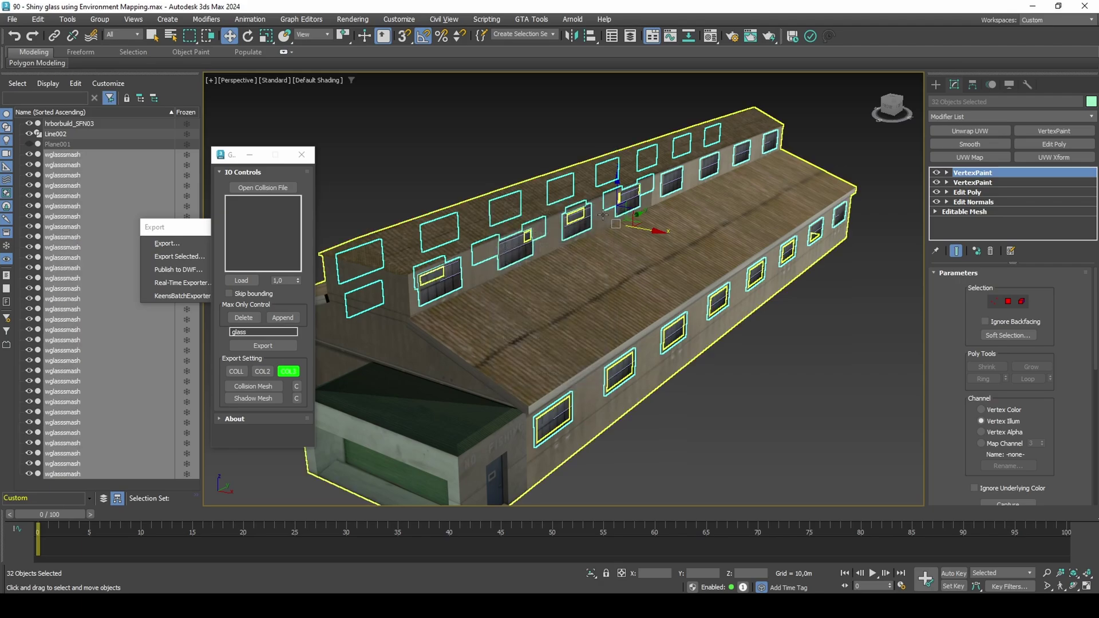
# - Move the hrborbuild_SFN03 building with its linked panes to X about -2291.609, Y 2311.53125 and Z 9.09375
pyautogui.click(106, 123)
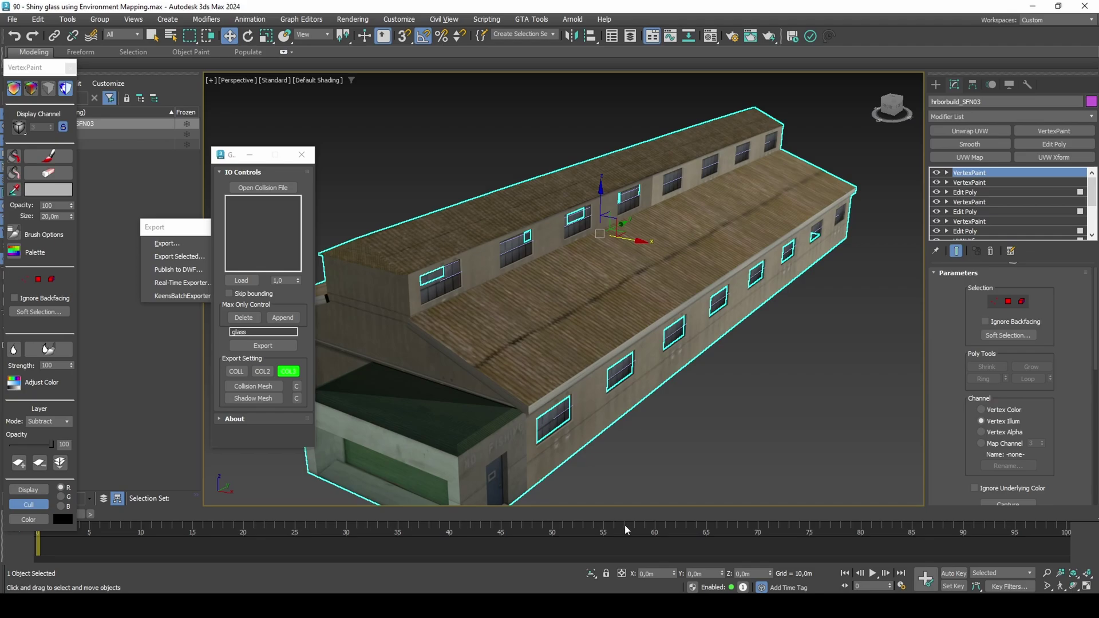
pyautogui.click(644, 574)
pyautogui.write('31,109375')
pyautogui.write(',')
pyautogui.press('Return')
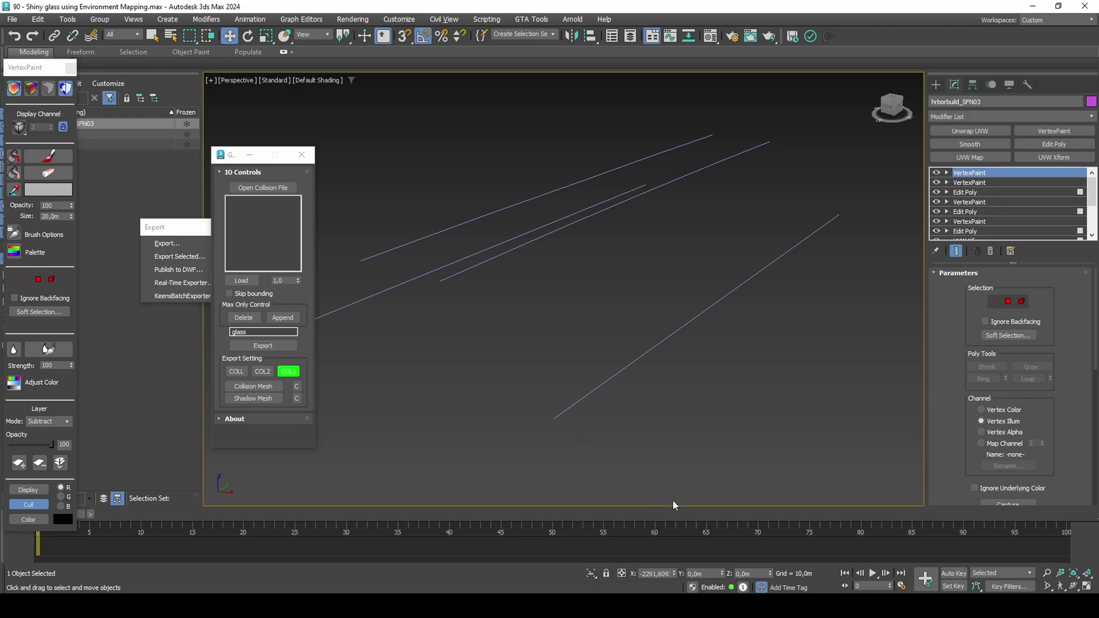
pyautogui.click(697, 573)
pyautogui.write('311,53125')
pyautogui.write('2')
pyautogui.press('Return')
pyautogui.click(747, 573)
pyautogui.write('9,09375')
pyautogui.press('Return')
pyautogui.moveTo(569, 390)
pyautogui.keyDown('alt'); pyautogui.mouseDown(button='middle')
pyautogui.moveTo(626, 336)
pyautogui.moveTo(619, 355)
pyautogui.mouseUp(button='middle'); pyautogui.keyUp('alt')
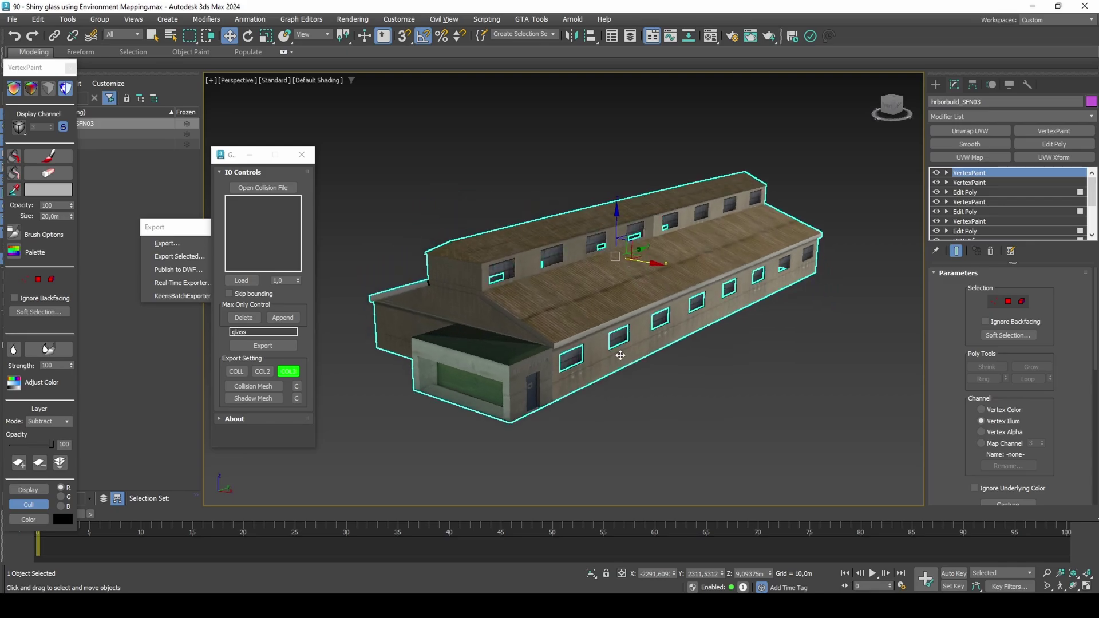
# - Select all the wglasssmash panes and open EMAPTool for exporting map placements
pyautogui.moveTo(356, 133); pyautogui.dragTo(847, 427)
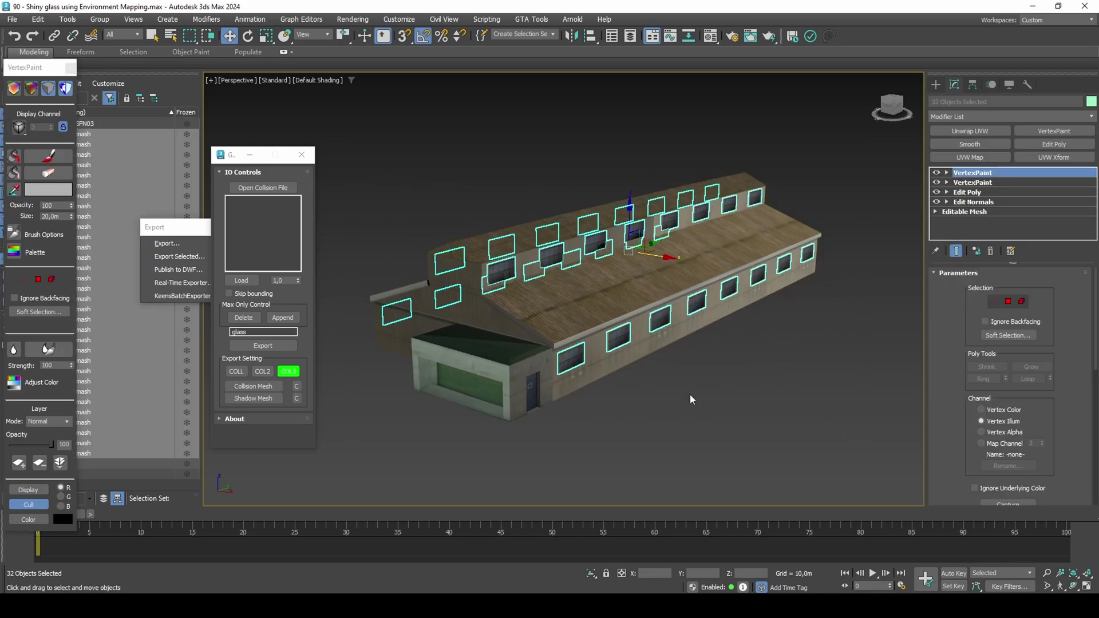
pyautogui.click(531, 19)
pyautogui.moveTo(541, 67)
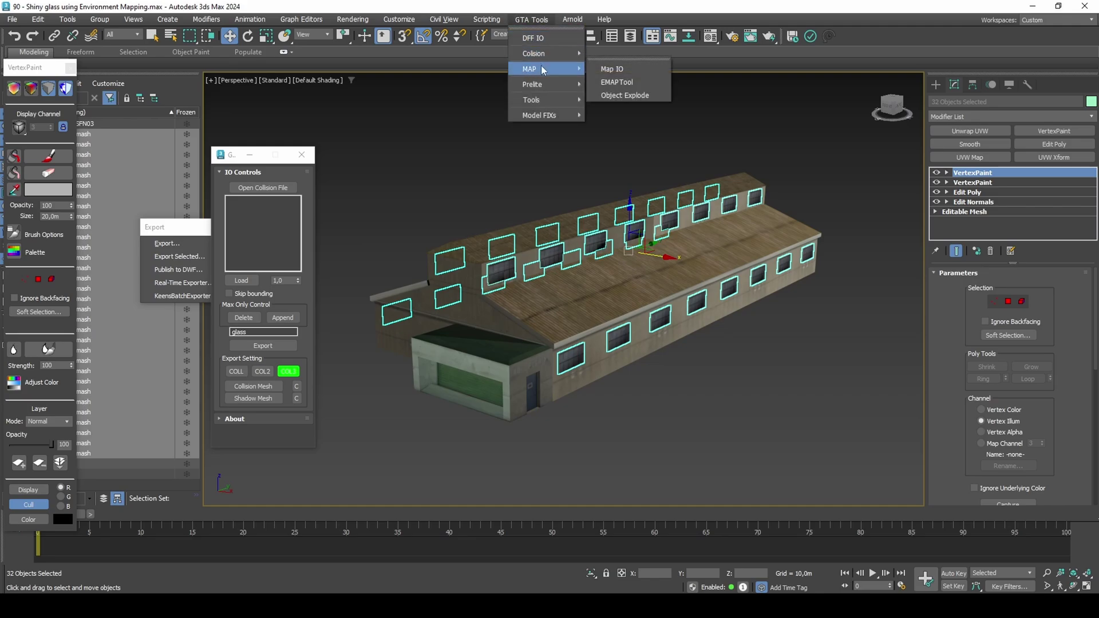
pyautogui.click(617, 81)
pyautogui.moveTo(60, 65); pyautogui.dragTo(234, 174)
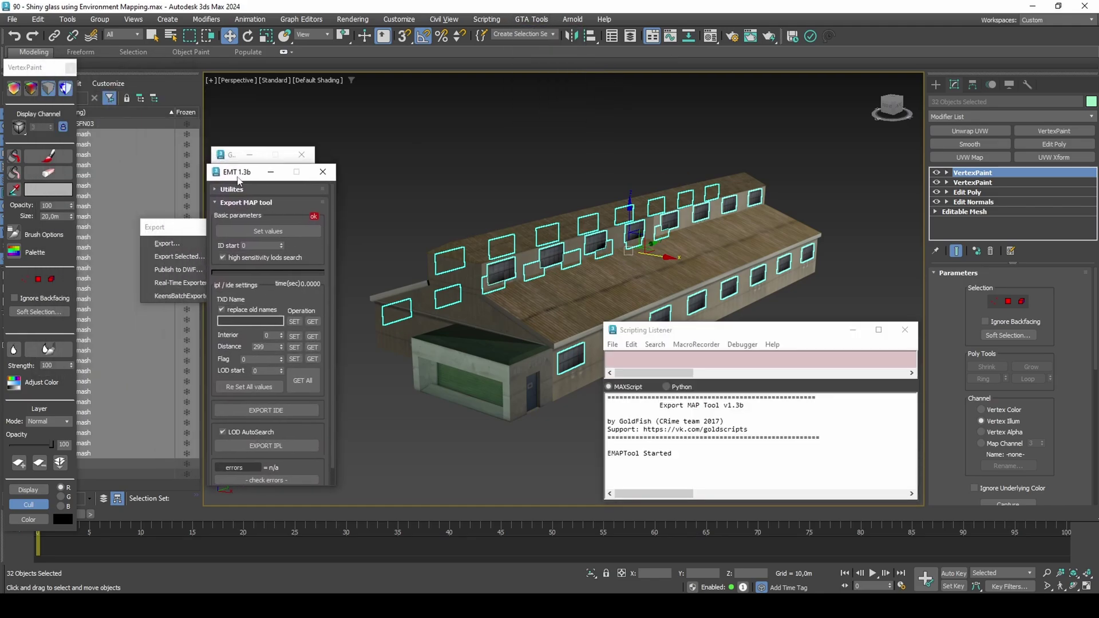
# - Apply start ID 1649 and TXD name 123 to the panes, export their IPL placement and select all the output lines
pyautogui.moveTo(263, 246); pyautogui.dragTo(229, 246)
pyautogui.write('1649')
pyautogui.press('Return')
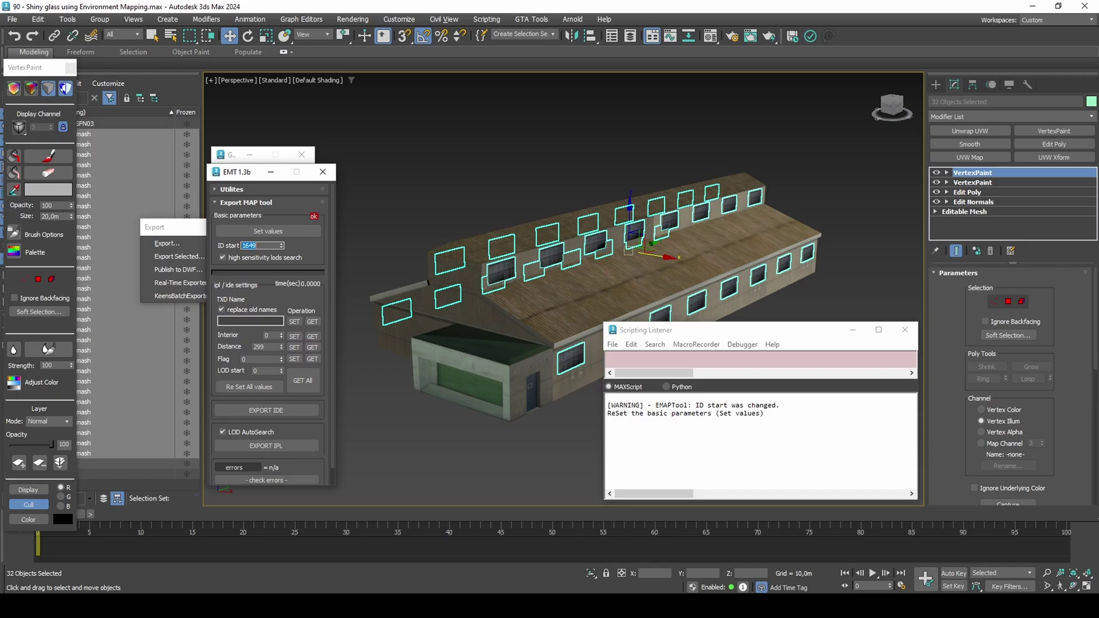
pyautogui.click(227, 319)
pyautogui.write('123')
pyautogui.click(268, 231)
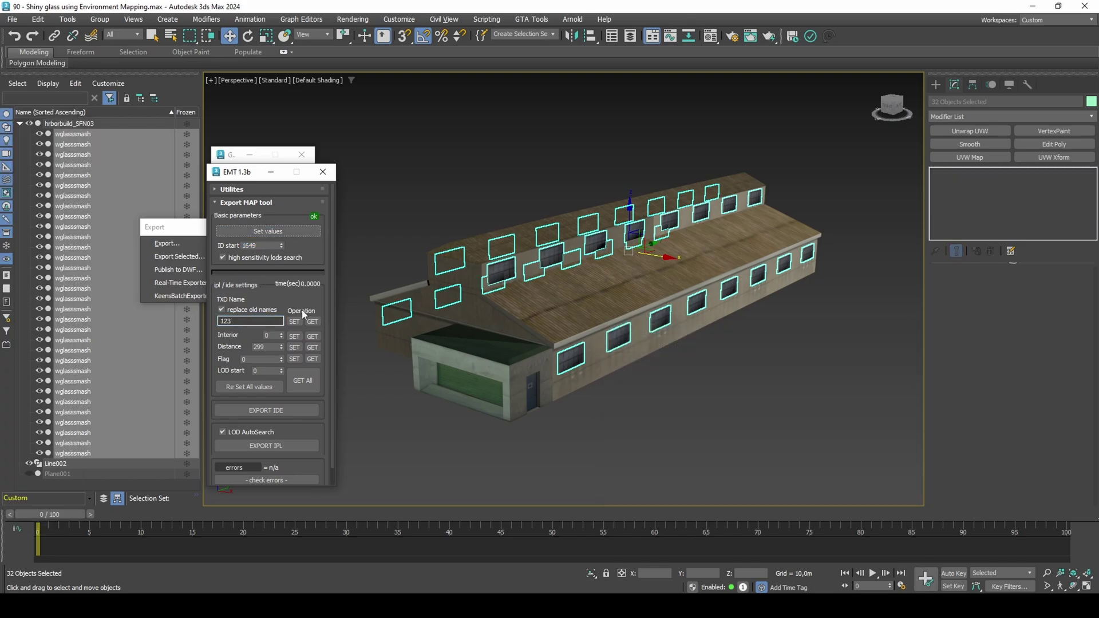
pyautogui.click(276, 447)
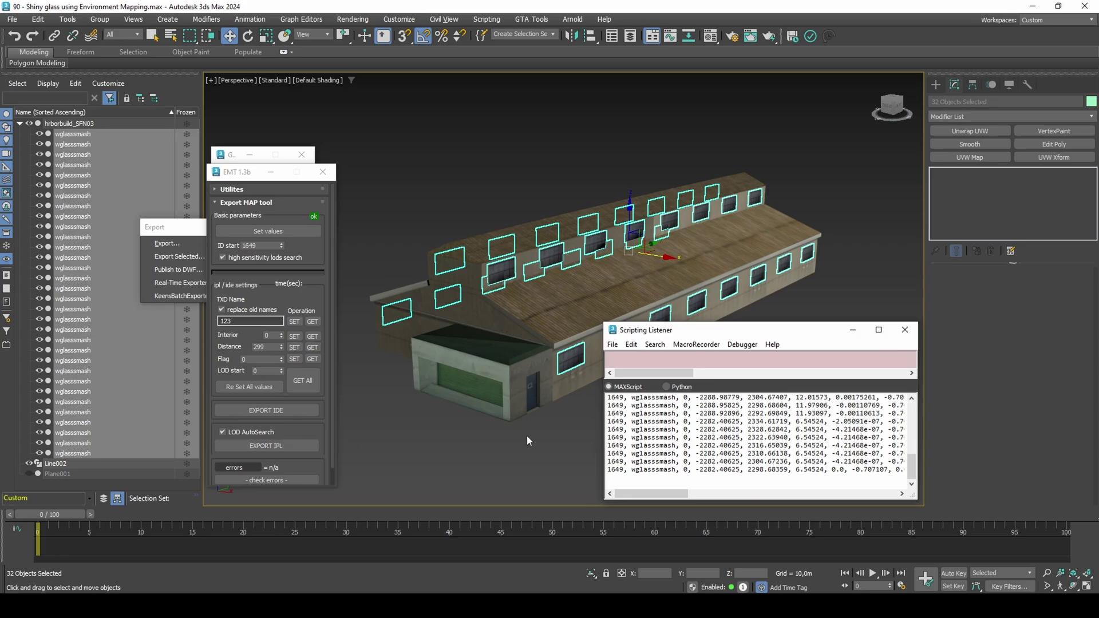
pyautogui.hotkey('ctrl', 'a')
# - Return the building to X, Y and Z 0 and unlink the glass panes from it
pyautogui.click(578, 409)
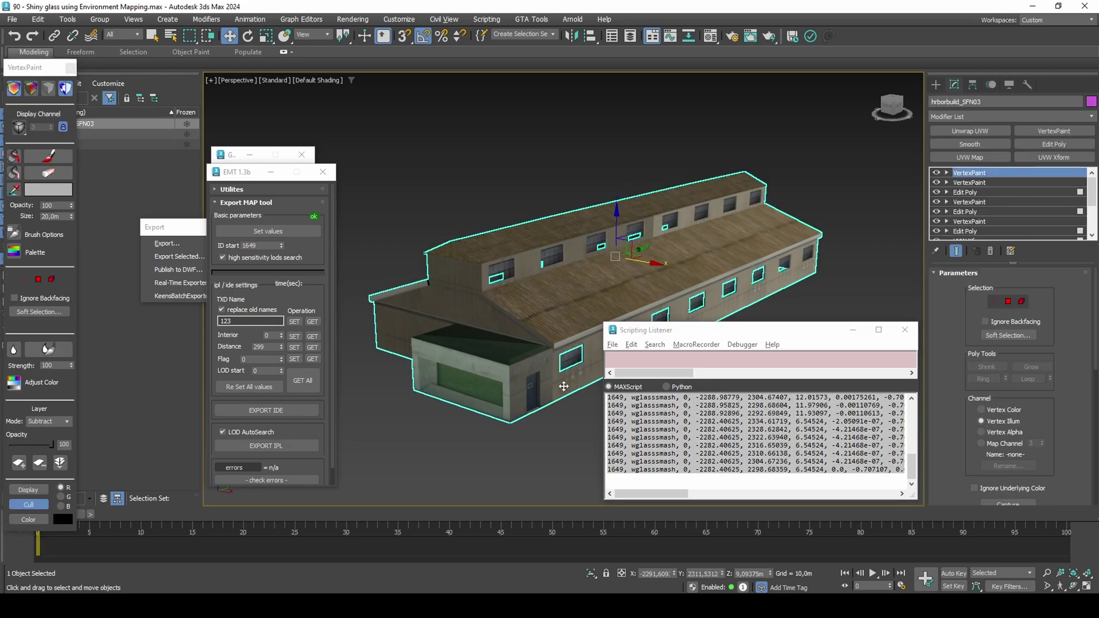
pyautogui.rightClick(674, 573)
pyautogui.rightClick(723, 574)
pyautogui.rightClick(770, 573)
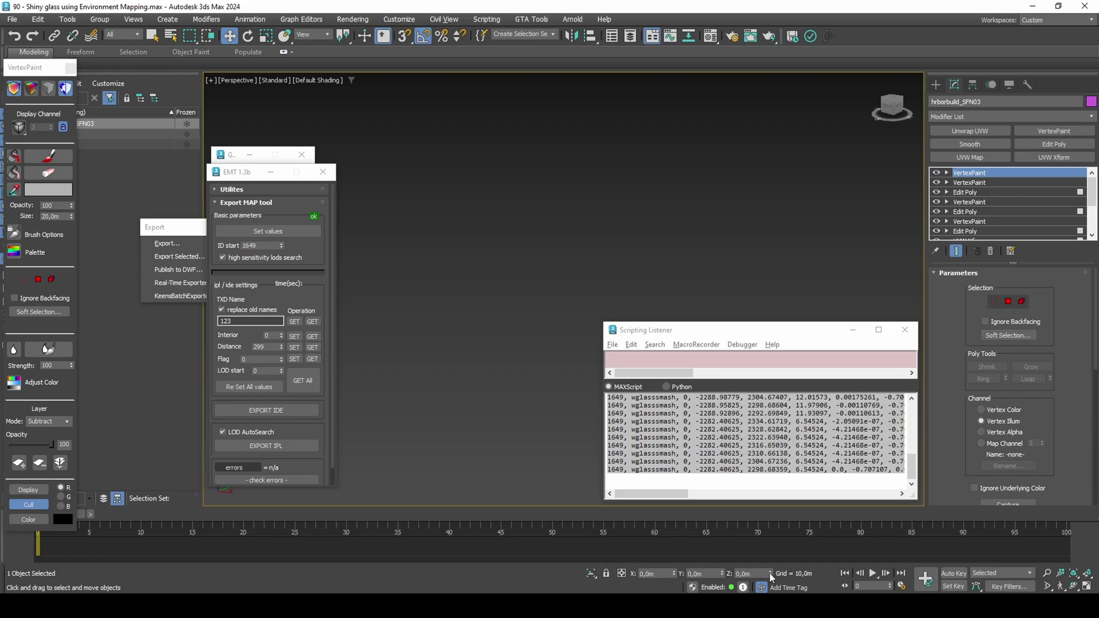
pyautogui.scroll(-4, 536, 365)
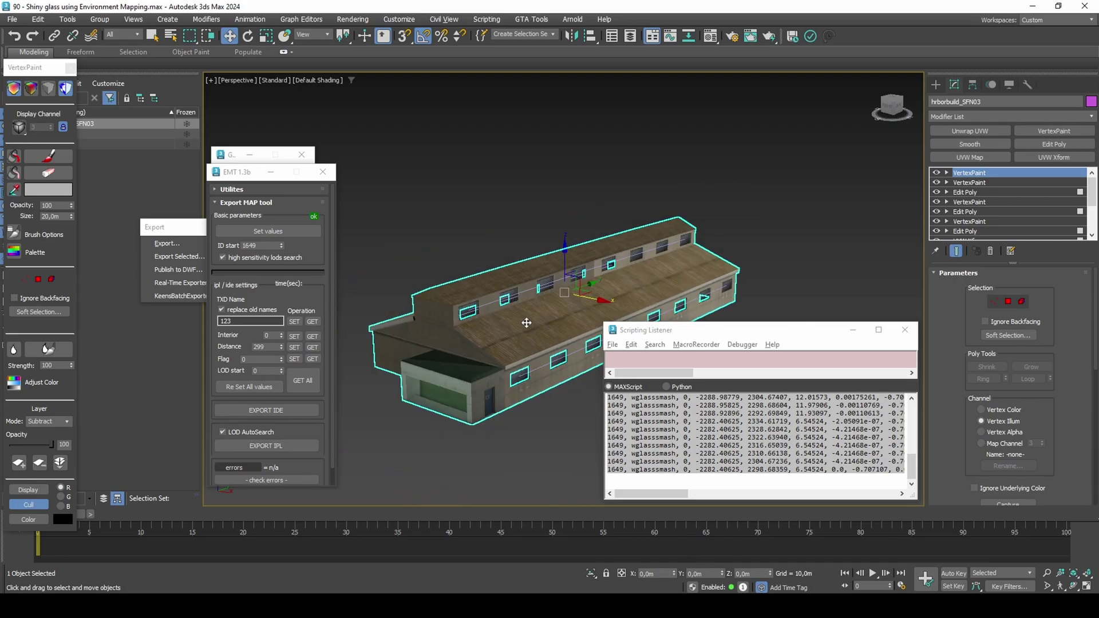
pyautogui.doubleClick(139, 124)
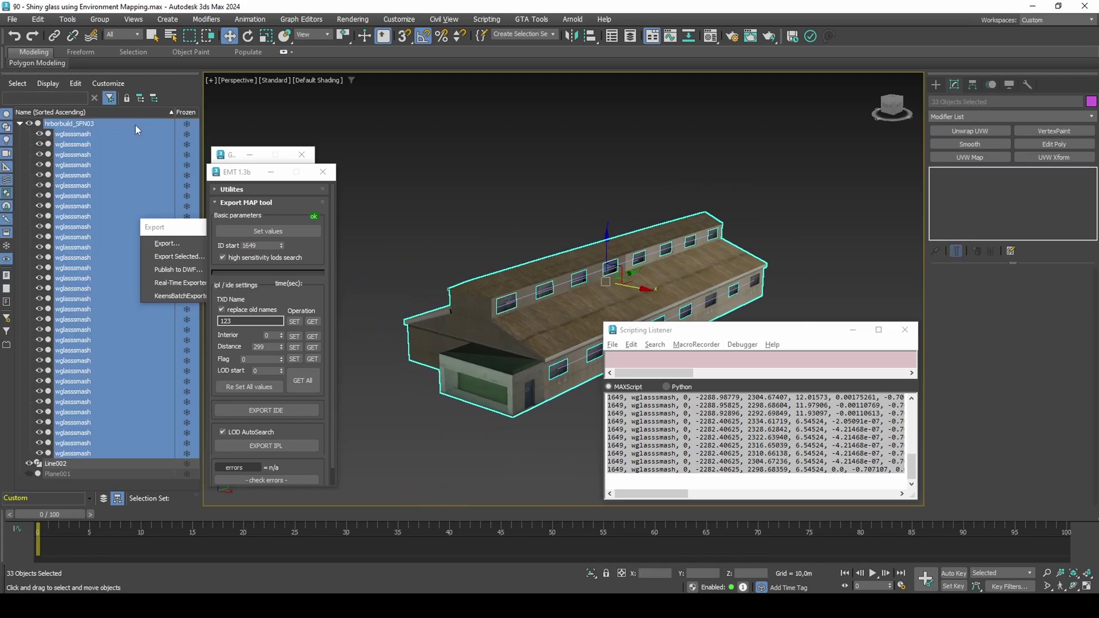
pyautogui.click(72, 38)
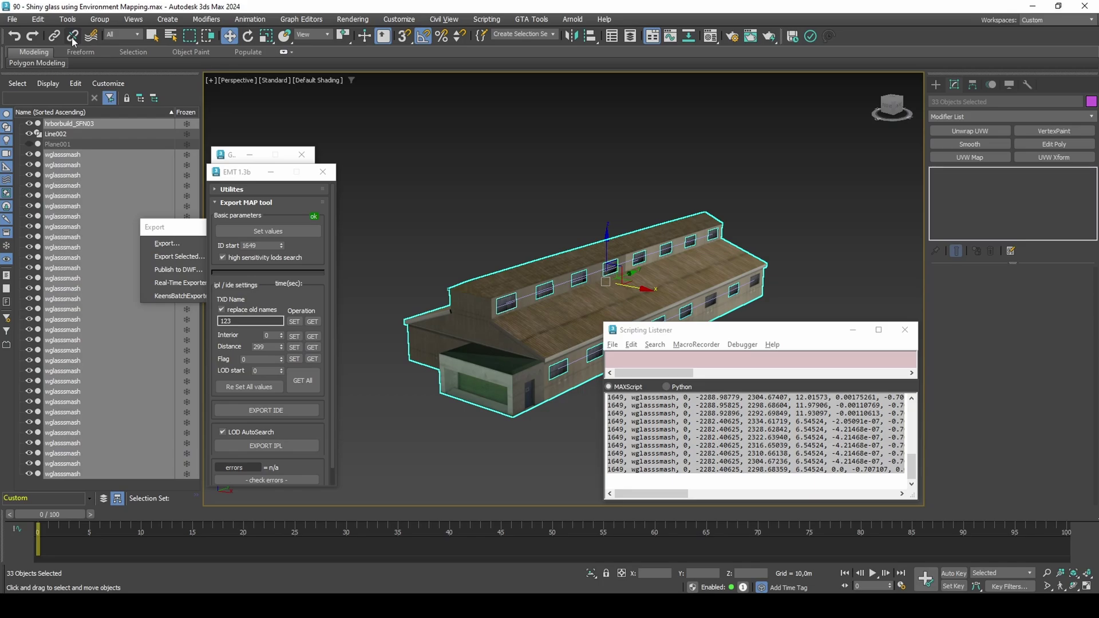
# - Switch to the Extra contents folder, create a text file named ipl.ipl and paste the exported placement lines below an inst line
pyautogui.hotkey('alt', 'Tab')
pyautogui.rightClick(737, 347)
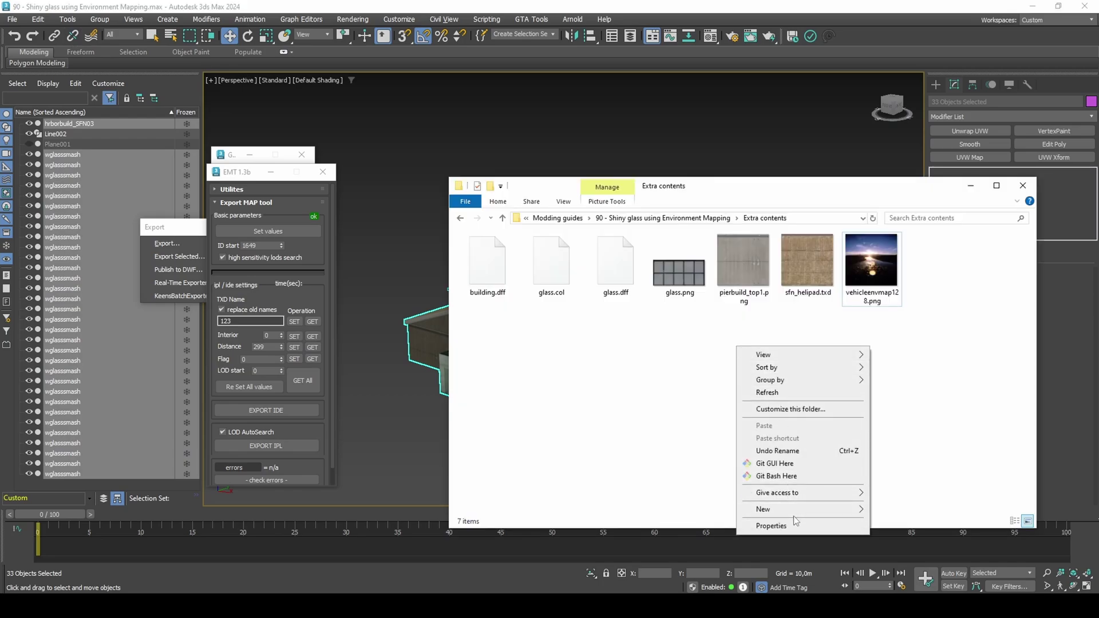
pyautogui.moveTo(801, 509)
pyautogui.click(907, 577)
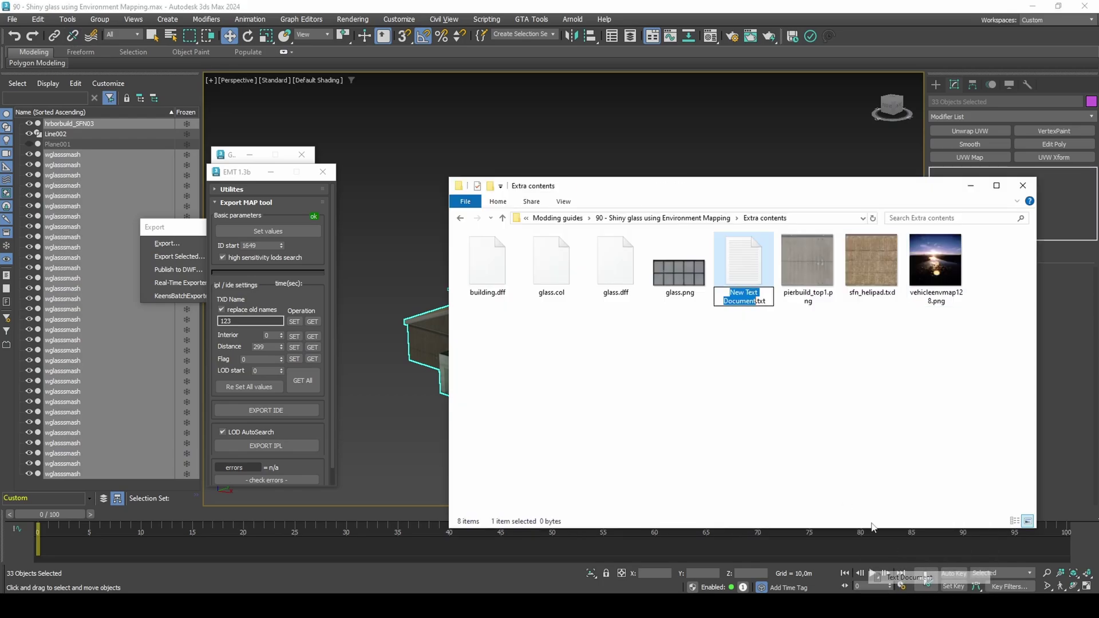
pyautogui.hotkey('ctrl', 'a')
pyautogui.write('.ipl')
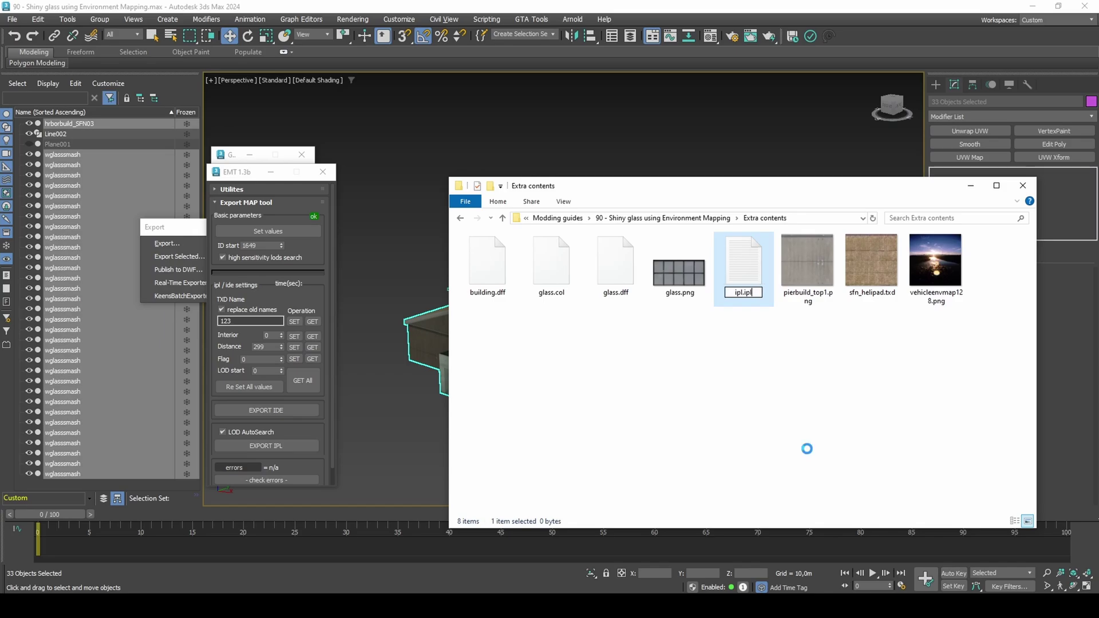
pyautogui.press('Return')
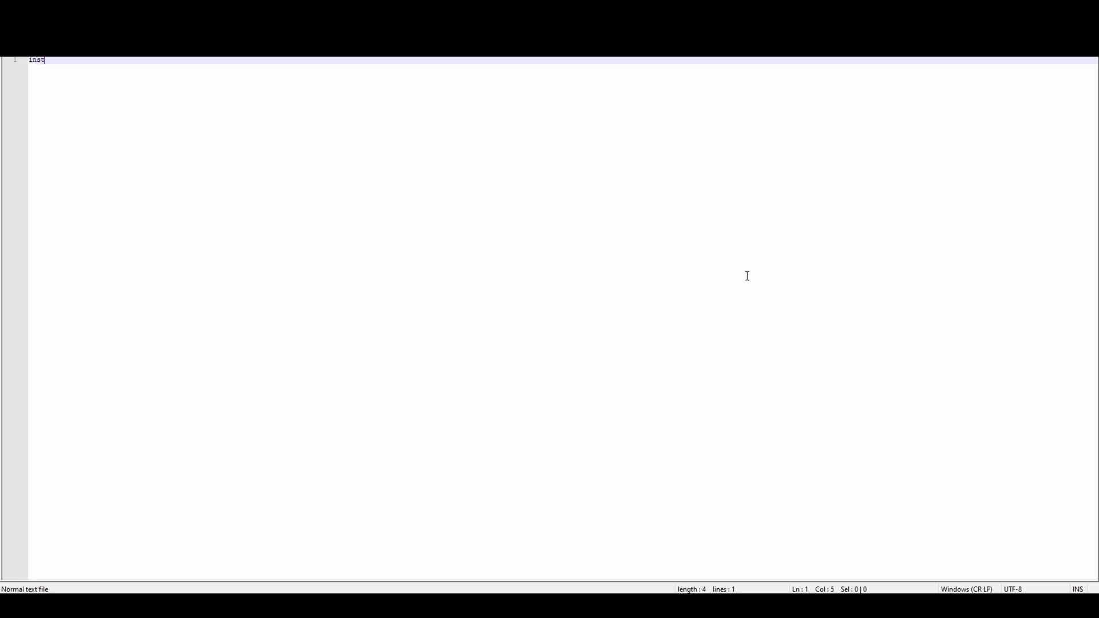
pyautogui.press('Return')
pyautogui.hotkey('ctrl', 'v')
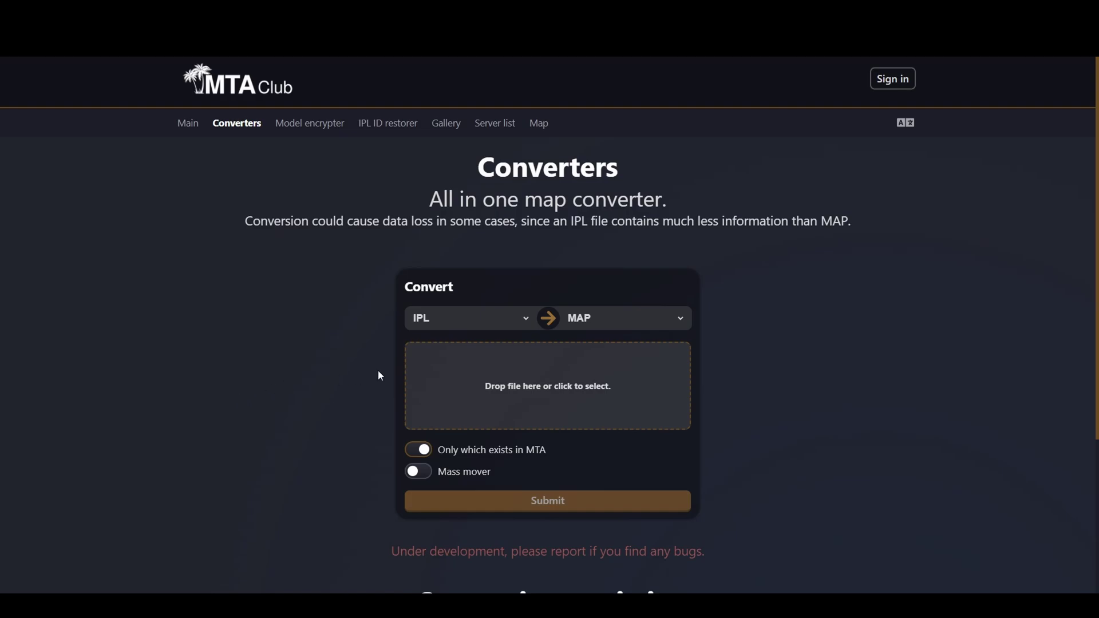
# - Set the map conversion from IPL to Lua, load ipl.ipl into the converter and submit it to produce ipl_mtaclub.zip
pyautogui.click(597, 328)
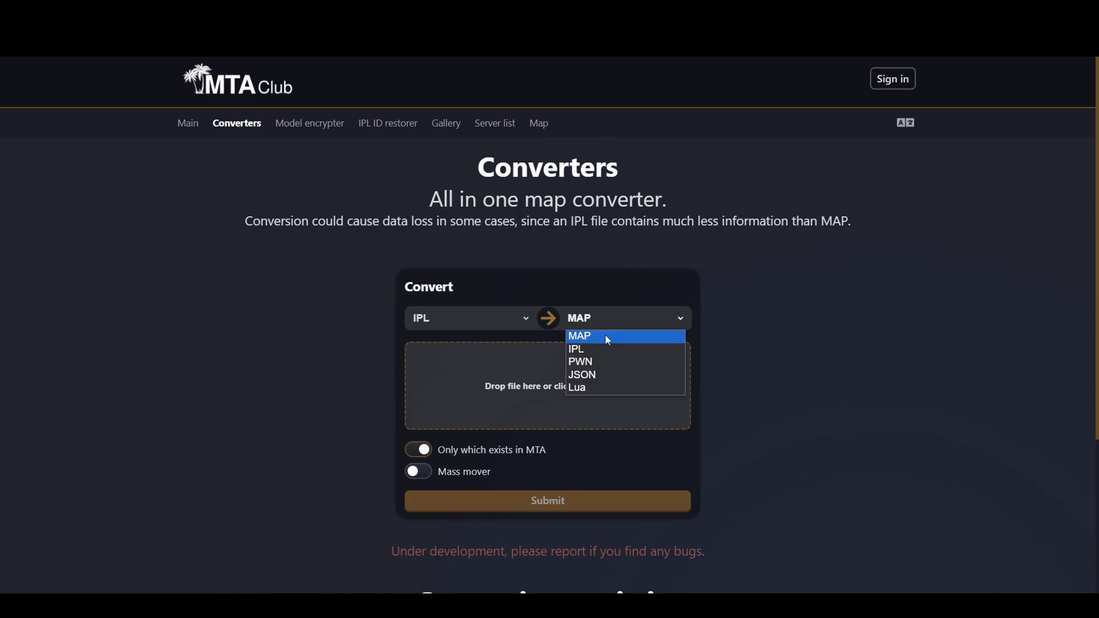
pyautogui.click(595, 389)
pyautogui.click(423, 498)
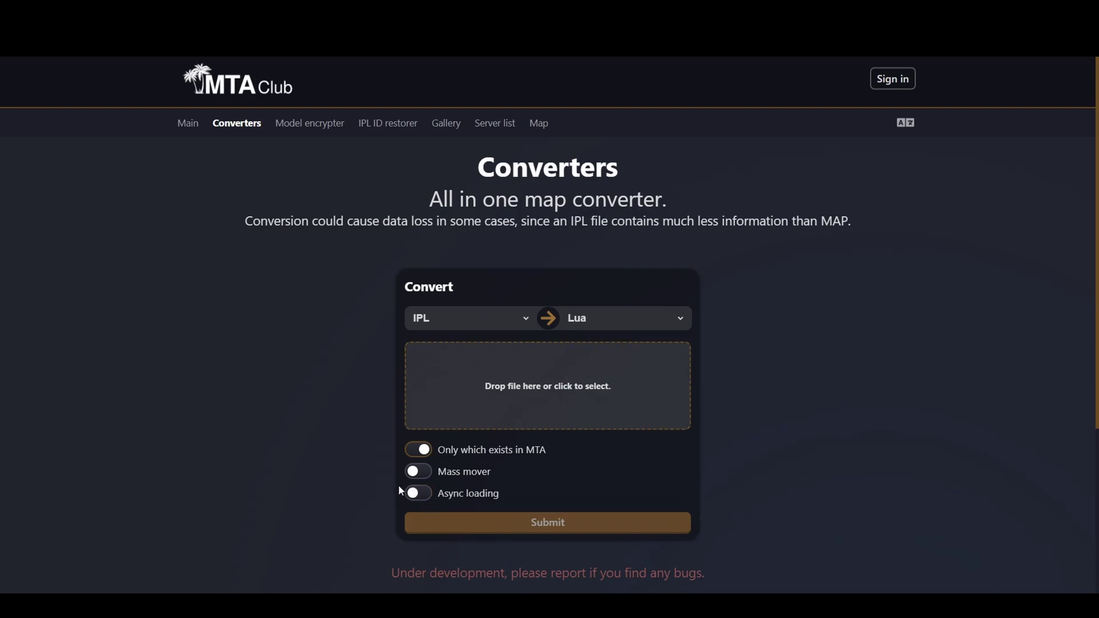
pyautogui.hotkey('alt', 'Tab')
pyautogui.moveTo(725, 204); pyautogui.dragTo(830, 160)
pyautogui.moveTo(855, 242); pyautogui.dragTo(494, 391)
pyautogui.click(530, 523)
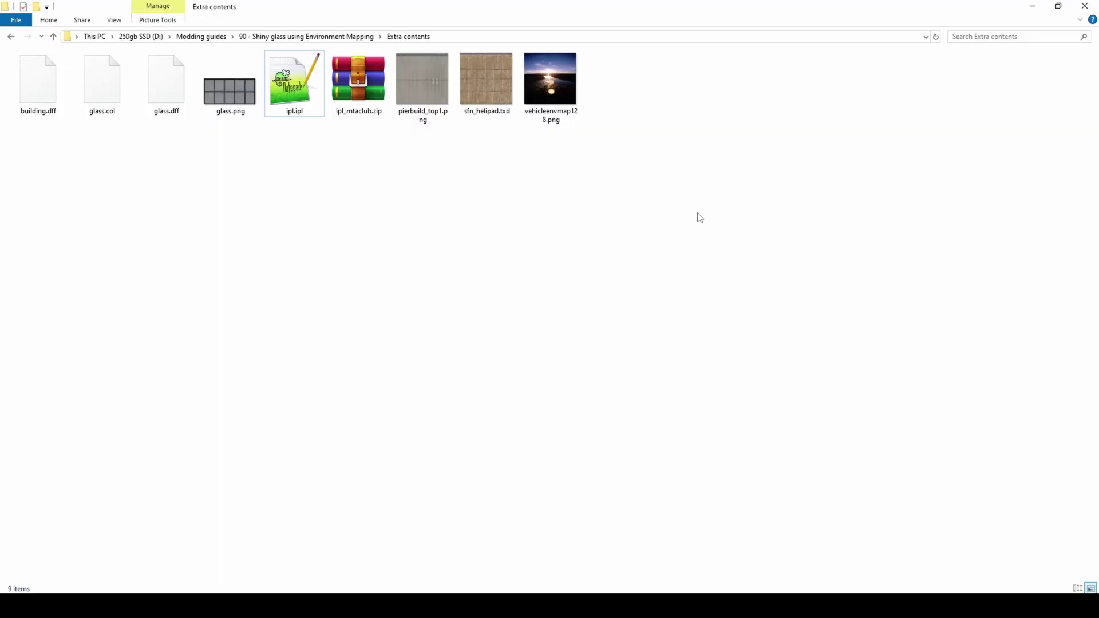
# - Duplicate sfn_helipad.txd in the Extra contents folder and rename the copy glass.txd
pyautogui.click(499, 109)
pyautogui.hotkey('ctrl', 'v')
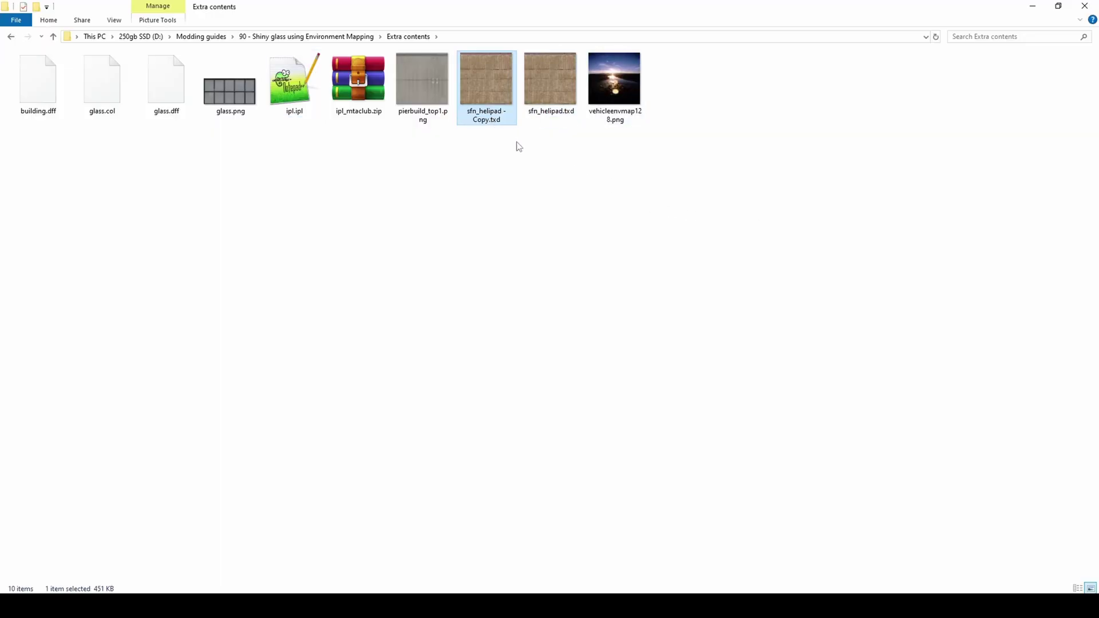
pyautogui.press('F2')
pyautogui.write('glass')
pyautogui.press('Return')
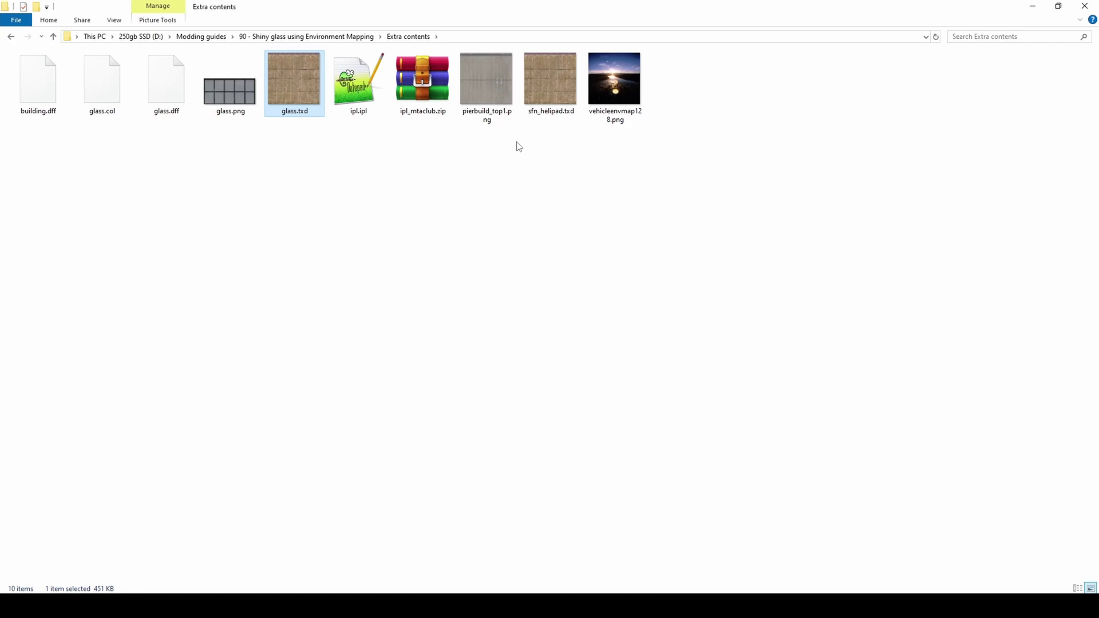
# - Open glass.txd in Magic.TXD and delete all of its existing textures
pyautogui.press('Return')
pyautogui.press('Delete')
pyautogui.press('Delete')
pyautogui.press('Delete')
pyautogui.press('Delete')
pyautogui.press('Delete')
pyautogui.press('Delete')
pyautogui.press('Delete')
pyautogui.press('Delete')
pyautogui.press('Delete')
pyautogui.press('Delete')
pyautogui.press('Delete')
pyautogui.press('Delete')
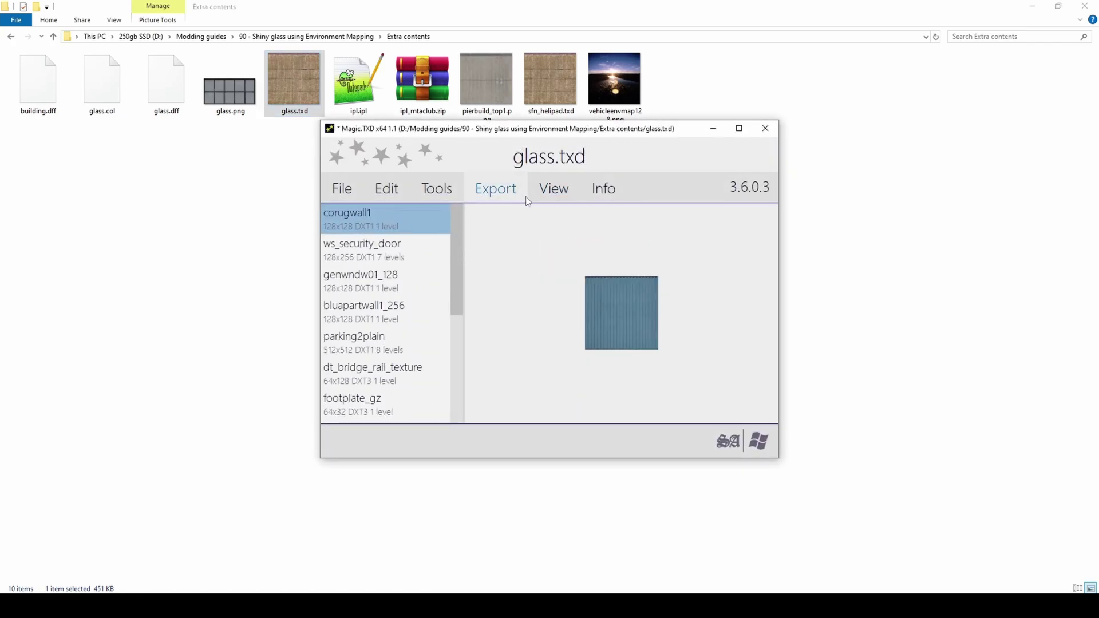
pyautogui.moveTo(599, 121); pyautogui.dragTo(571, 146)
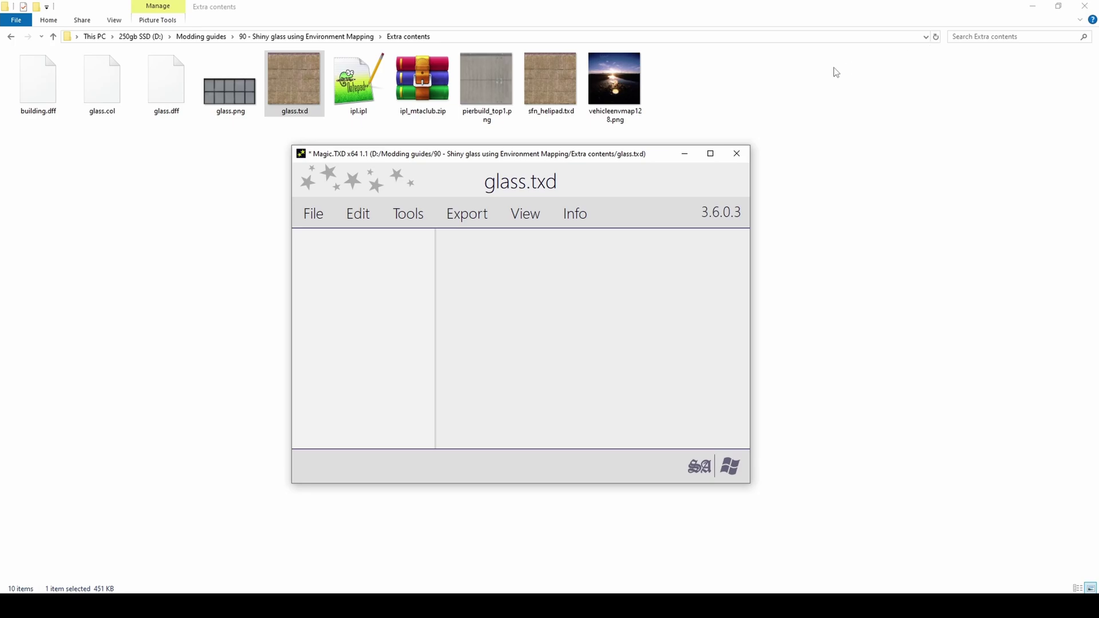
# - Add the glass.png and vehicleenvmap128.png images from the Extra contents folder to glass.txd as textures
pyautogui.click(615, 86)
pyautogui.click(236, 104)
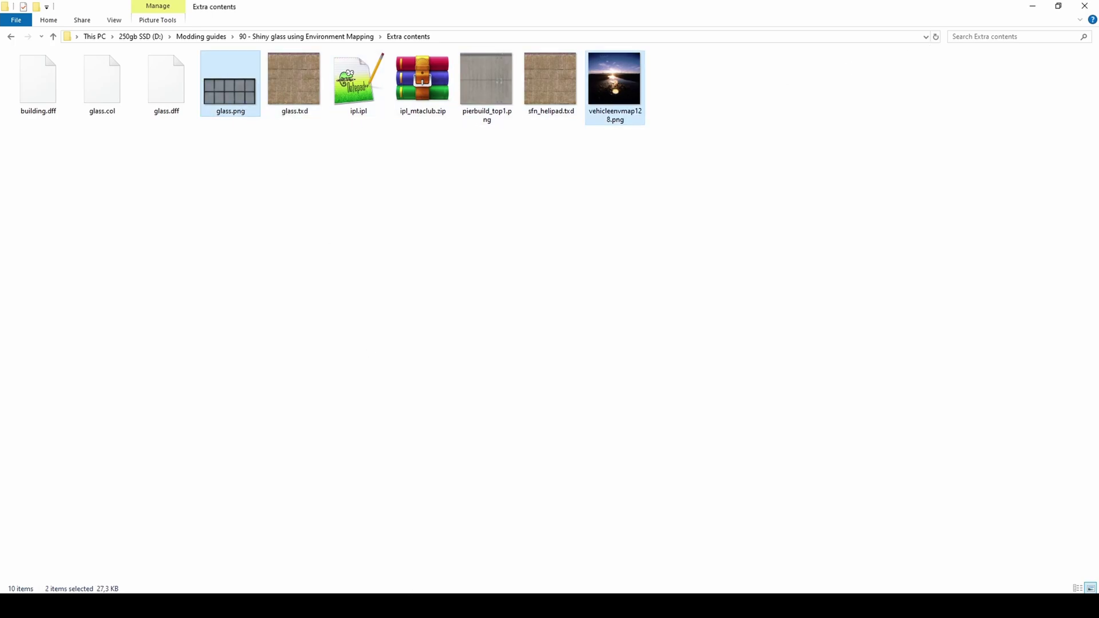
pyautogui.click(408, 605)
pyautogui.moveTo(224, 95); pyautogui.dragTo(358, 265)
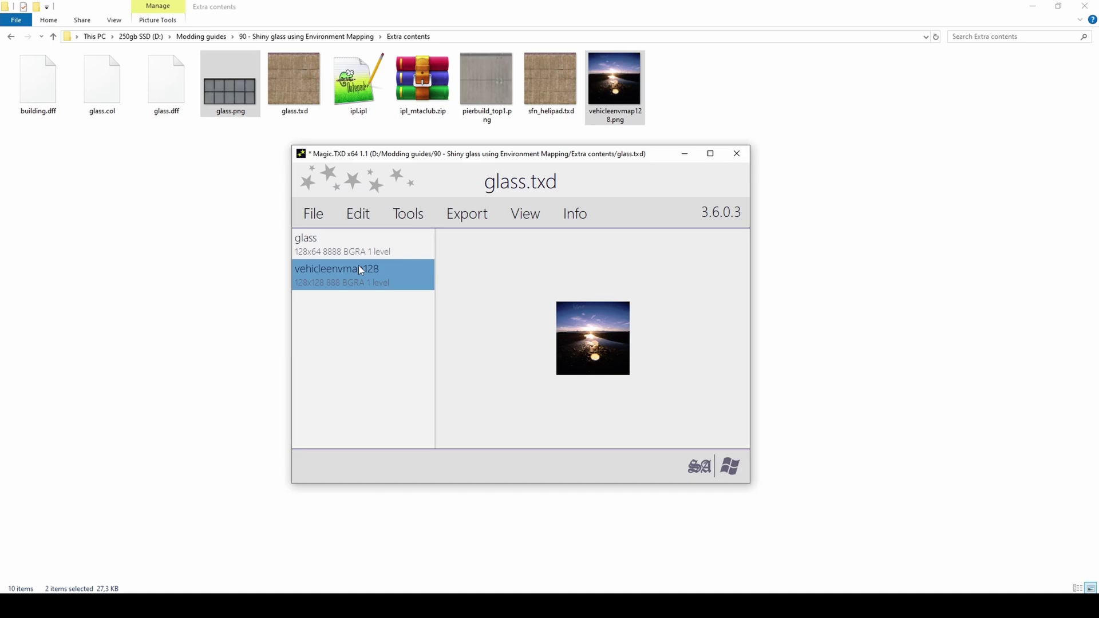
# - Modify the glass texture to use compressed DXT3 raster format with generated mipmaps
pyautogui.doubleClick(369, 252)
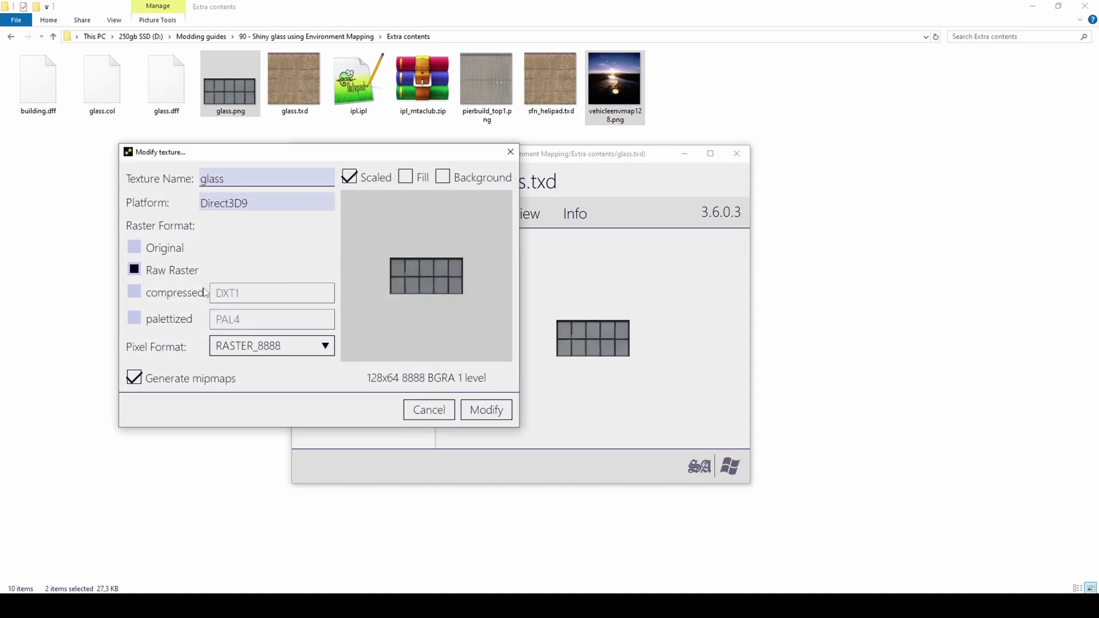
pyautogui.click(207, 292)
pyautogui.click(254, 295)
pyautogui.click(251, 343)
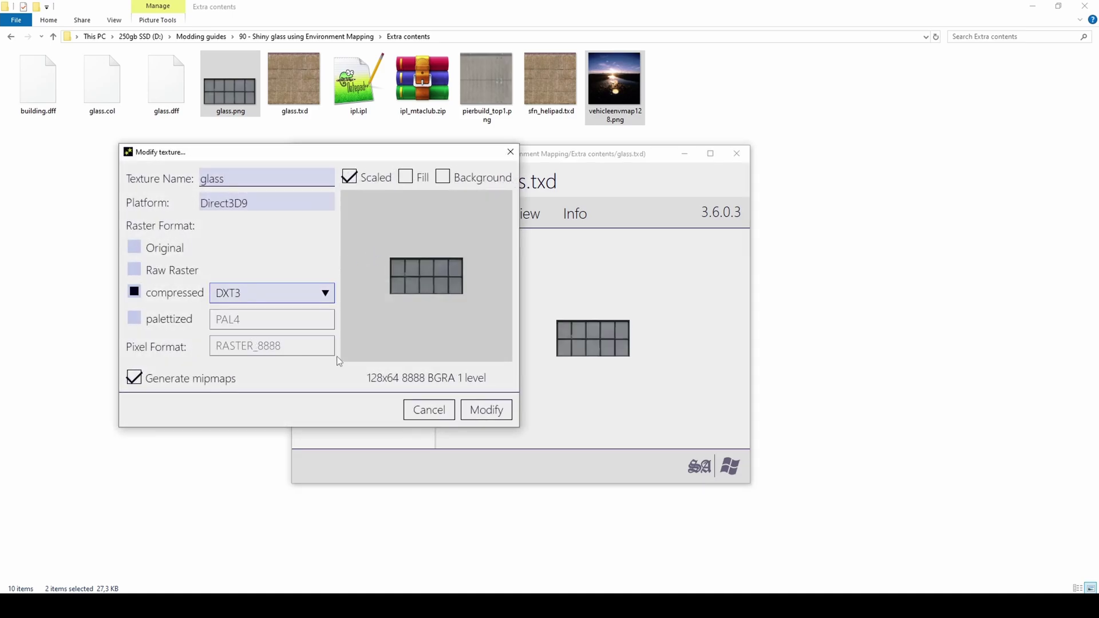
pyautogui.click(493, 410)
# - Select the vehicleenvmap128 texture in glass.txd for modification
pyautogui.click(394, 278)
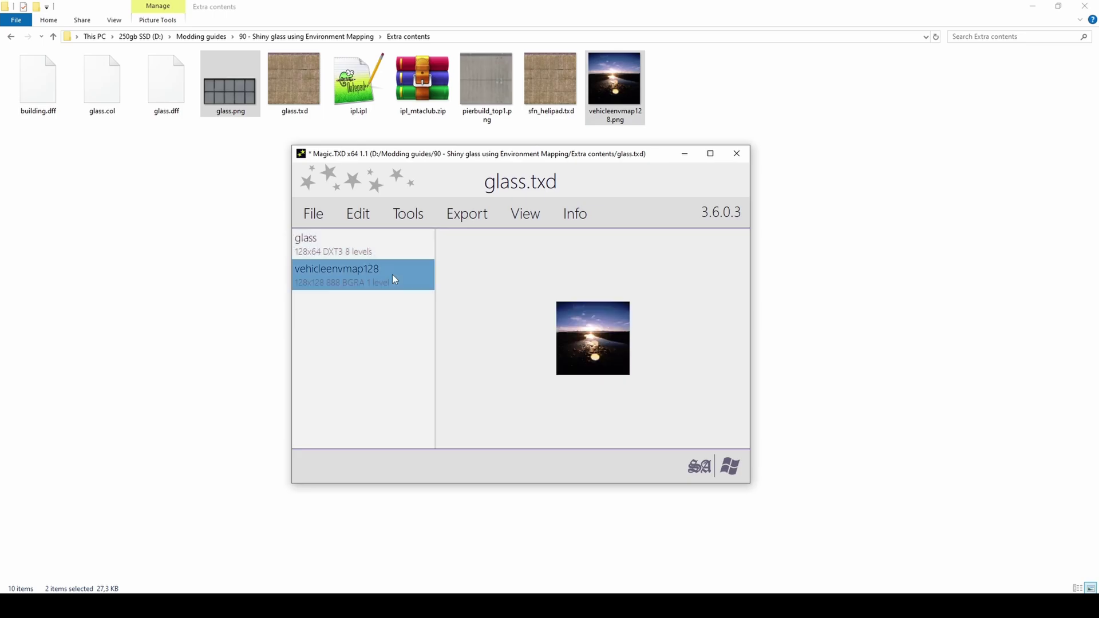